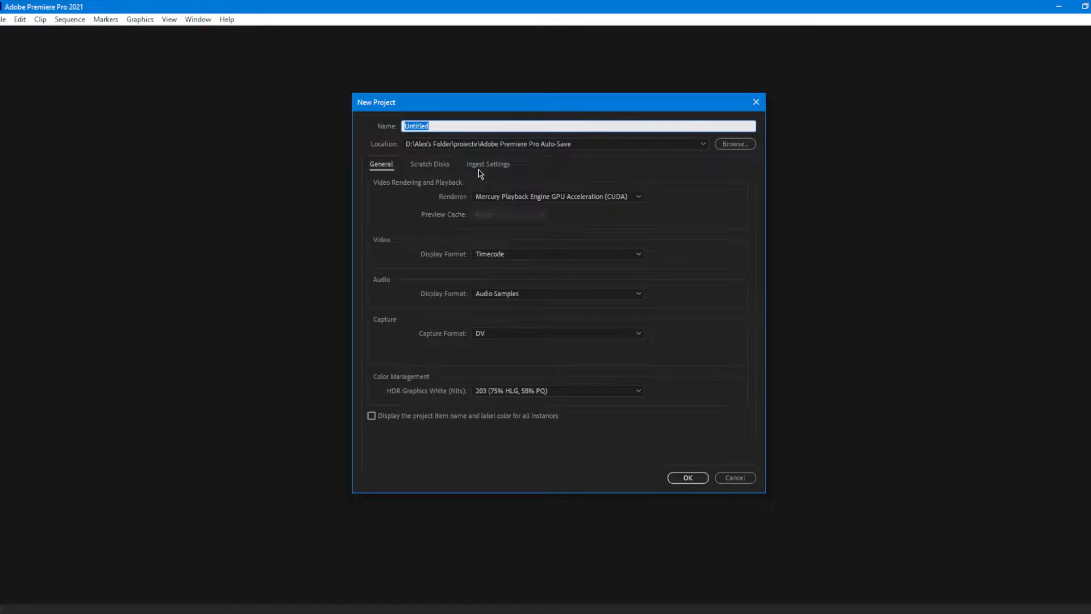
# Step: Create the project as "Analog horror test" with the Mercury Playback Engine GPU Acceleration (CUDA) renderer
pyautogui.write('Analog horror test')
pyautogui.click(601, 198)
pyautogui.click(543, 212)
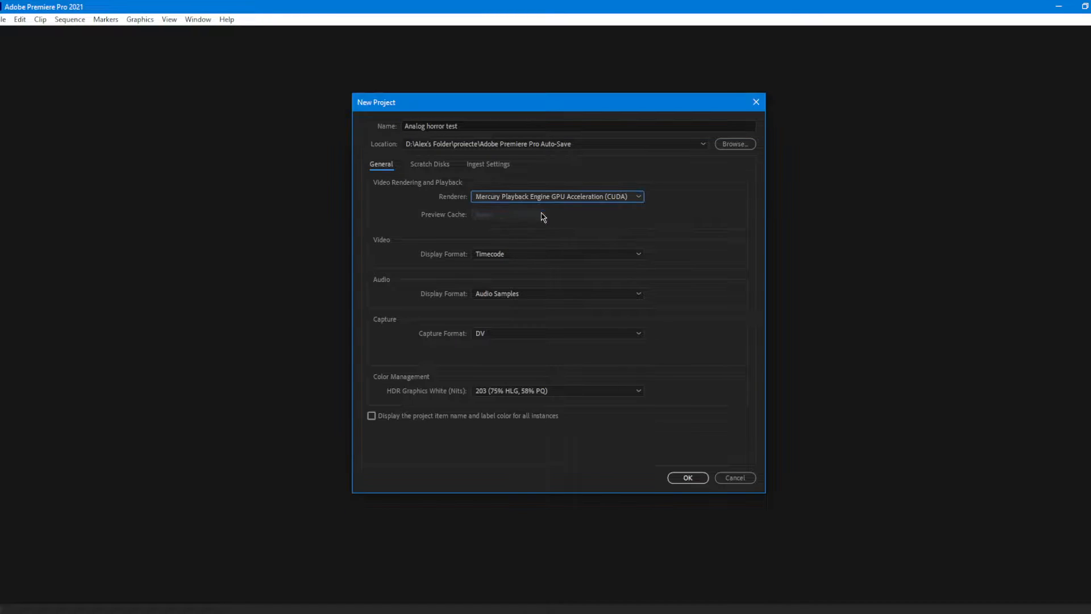
pyautogui.click(699, 482)
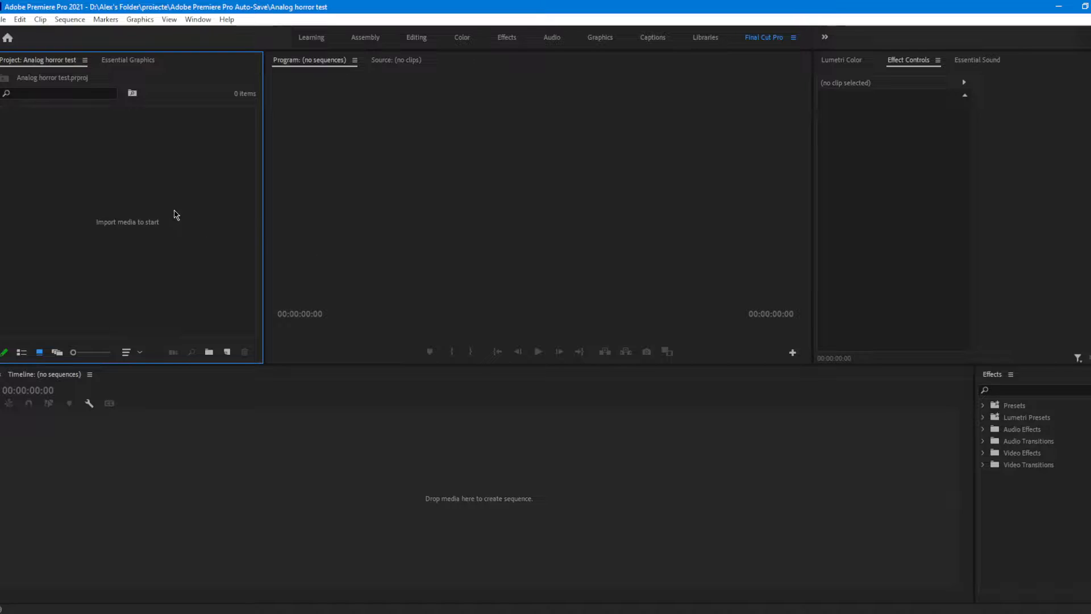
# Step: Create two bins in the project named "Video files" and "Image files"
pyautogui.rightClick(82, 178)
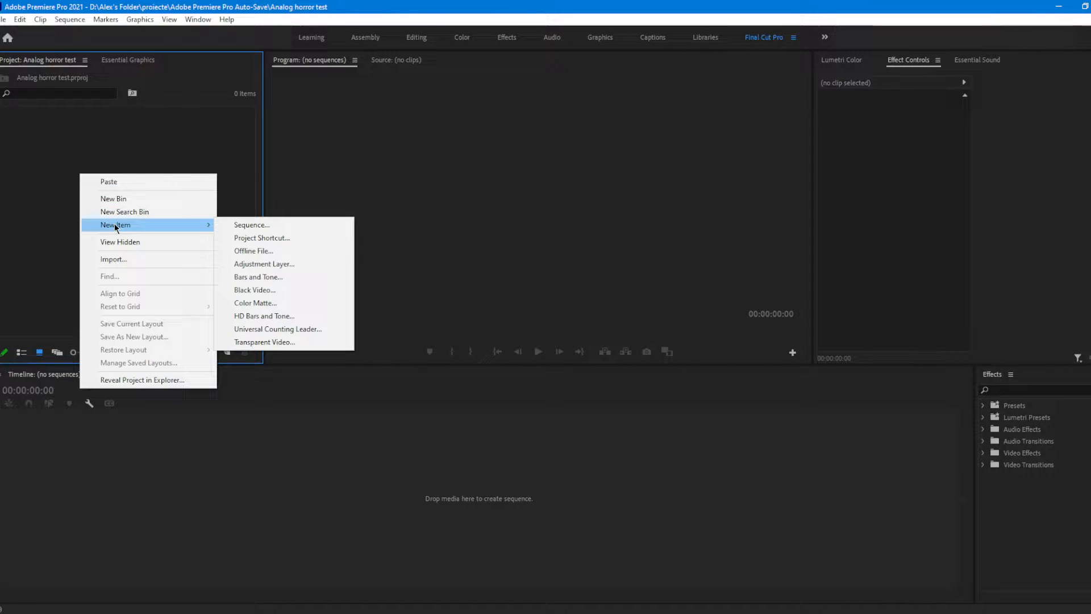
pyautogui.click(114, 199)
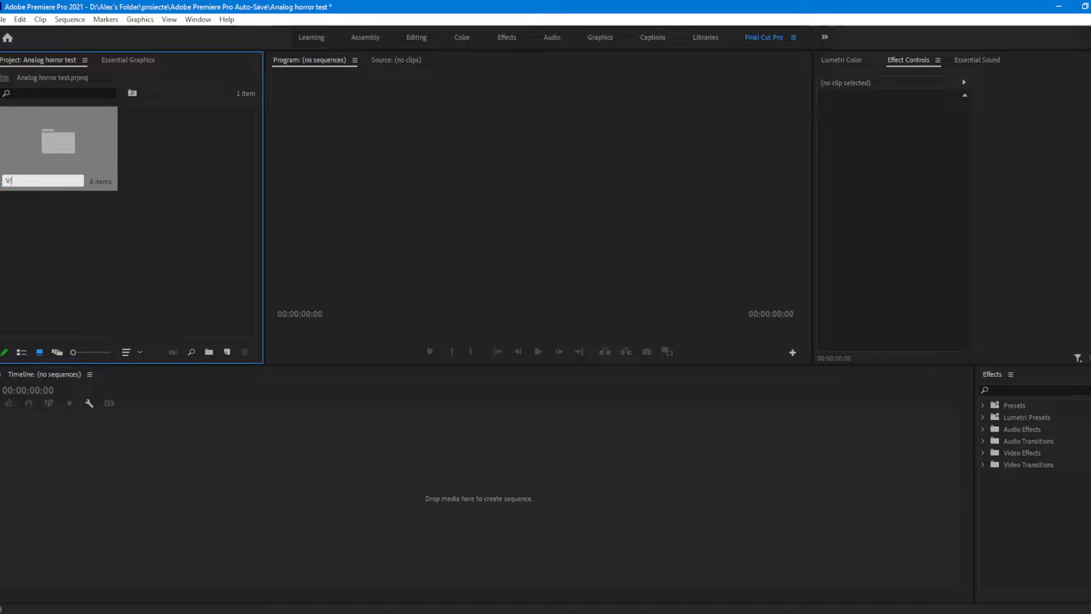
pyautogui.press('Return')
pyautogui.rightClick(185, 169)
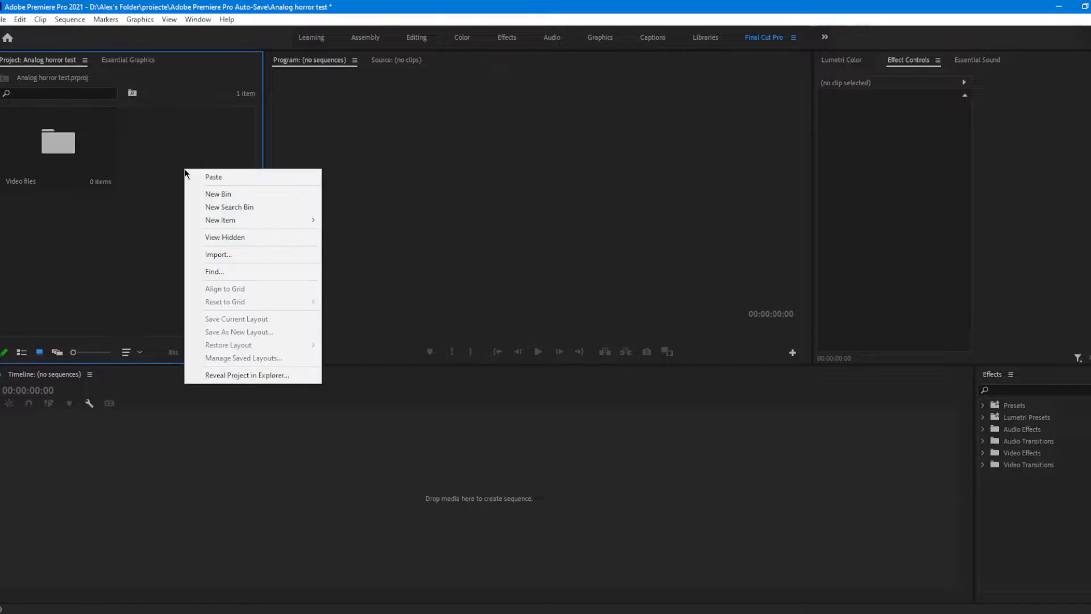
pyautogui.click(208, 191)
pyautogui.write('Image files')
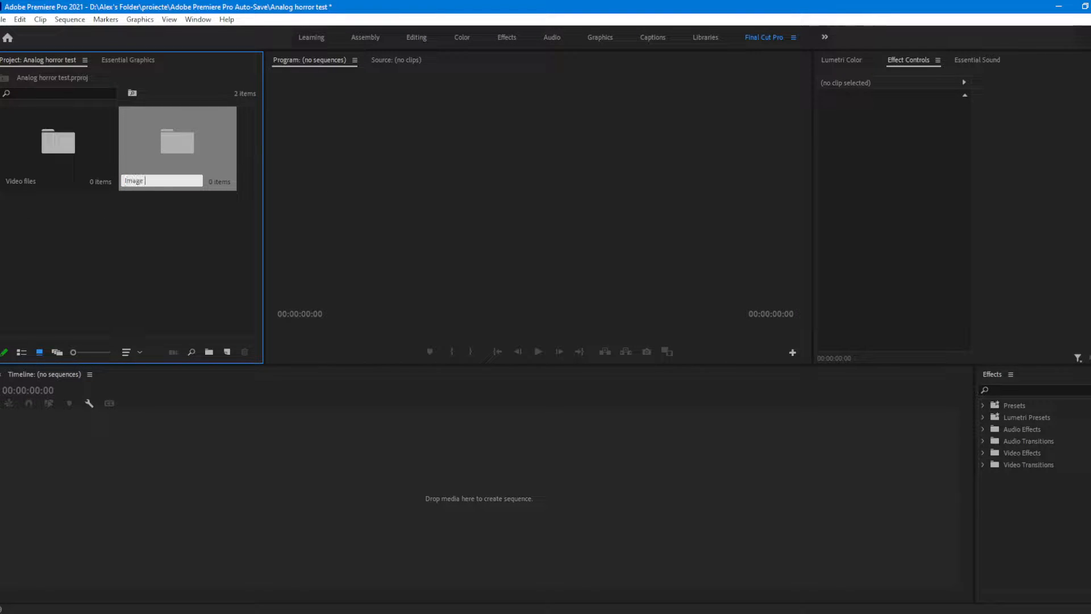
pyautogui.press('Tab')
# Step: Create a third bin named "Music files" and enlarge the bin thumbnails slightly
pyautogui.rightClick(86, 263)
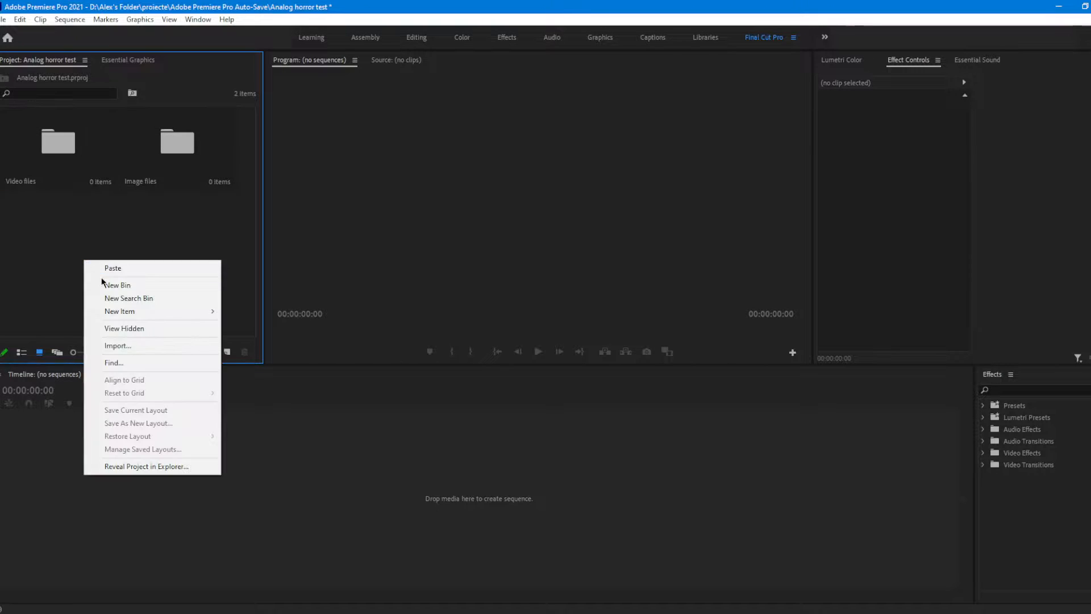
pyautogui.click(108, 284)
pyautogui.write('Music')
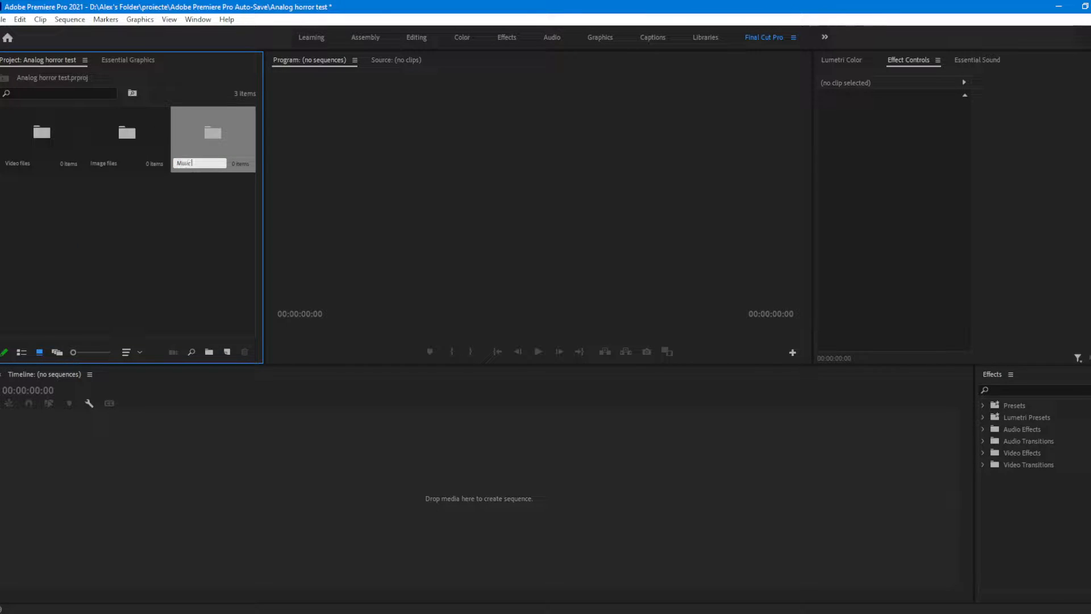
pyautogui.write(' files')
pyautogui.press('Tab')
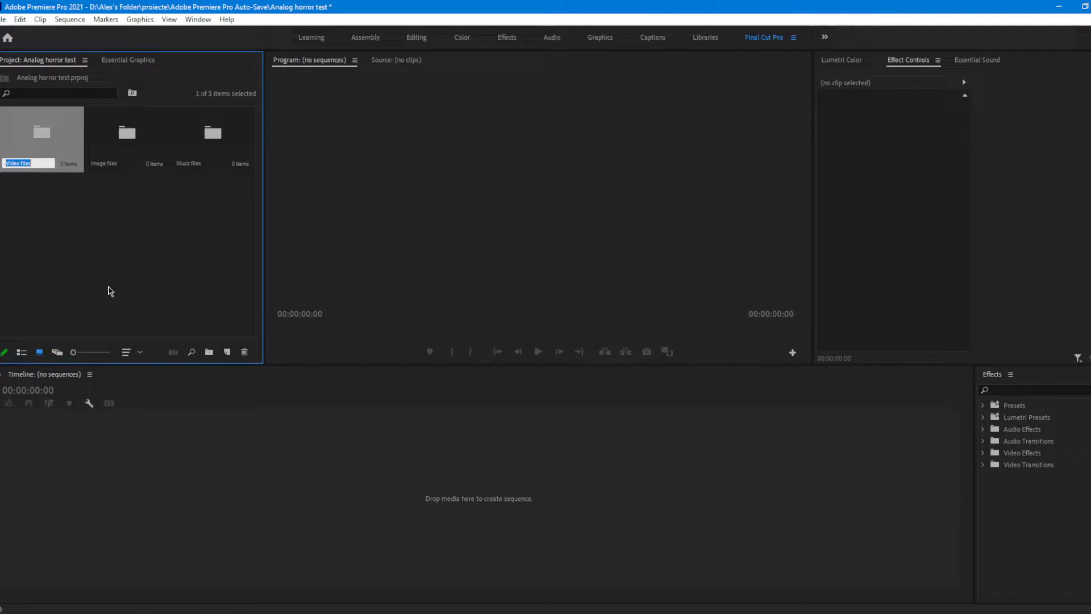
pyautogui.click(74, 353)
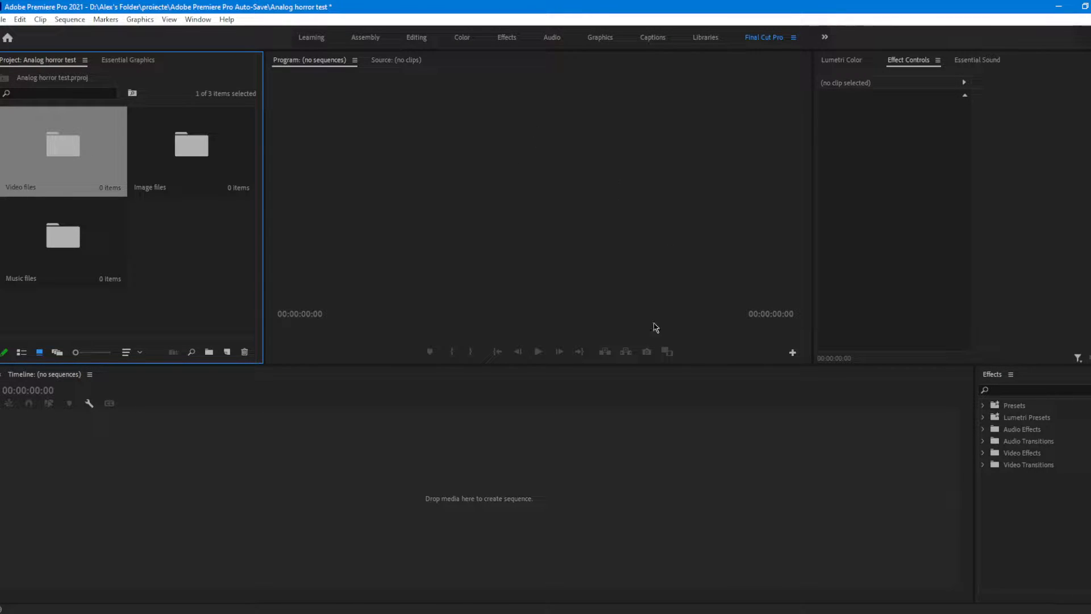
# Step: Open the Video files bin and create a new sequence in it with a timebase of 24.00 frames/second
pyautogui.doubleClick(74, 162)
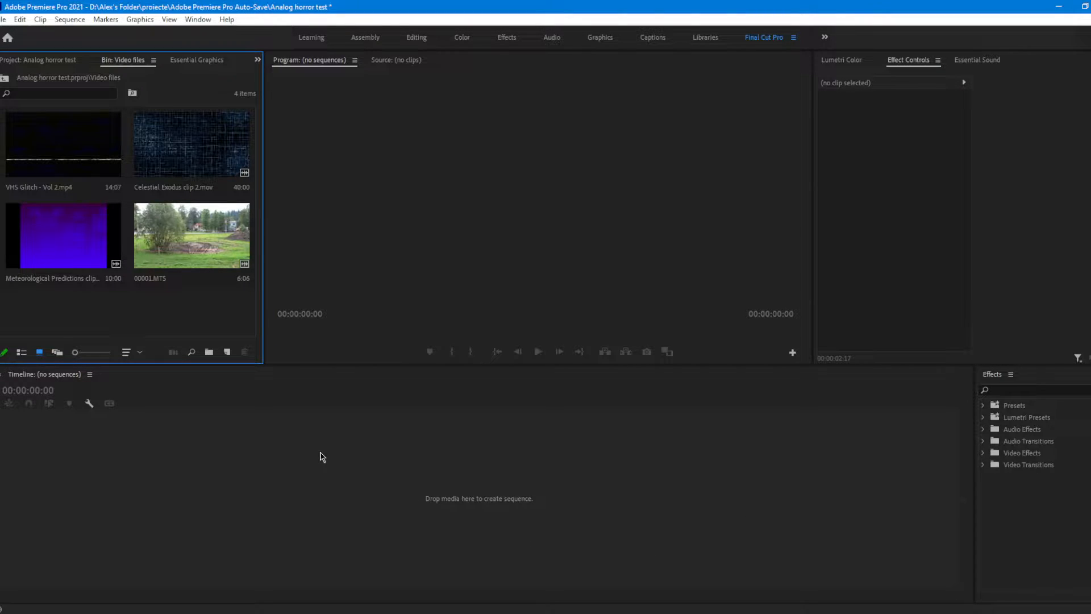
pyautogui.hotkey('ctrl', 'n')
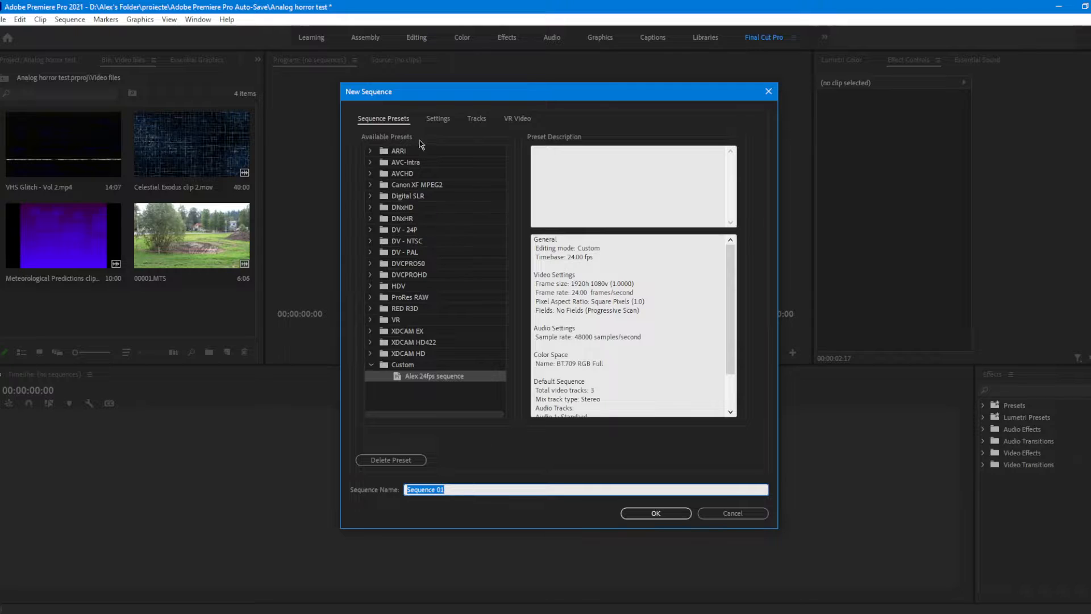
pyautogui.click(444, 121)
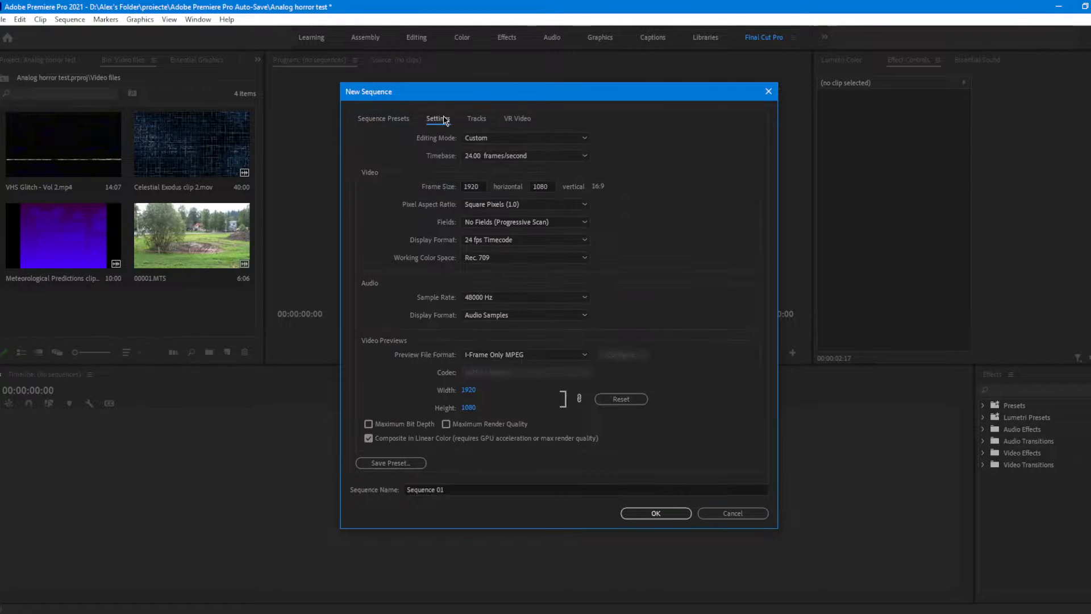
pyautogui.click(490, 160)
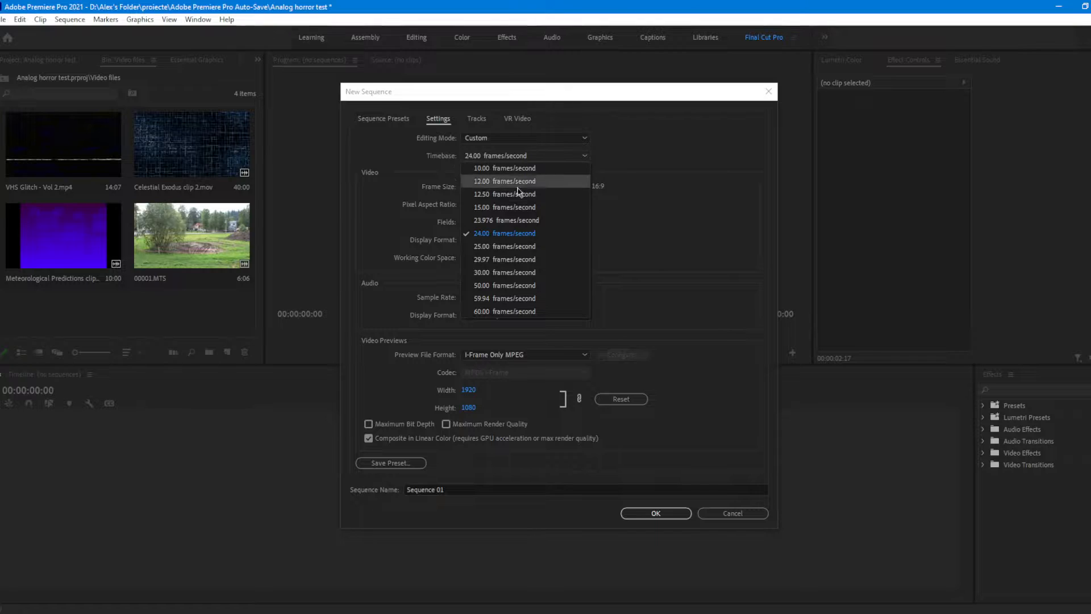
pyautogui.click(557, 238)
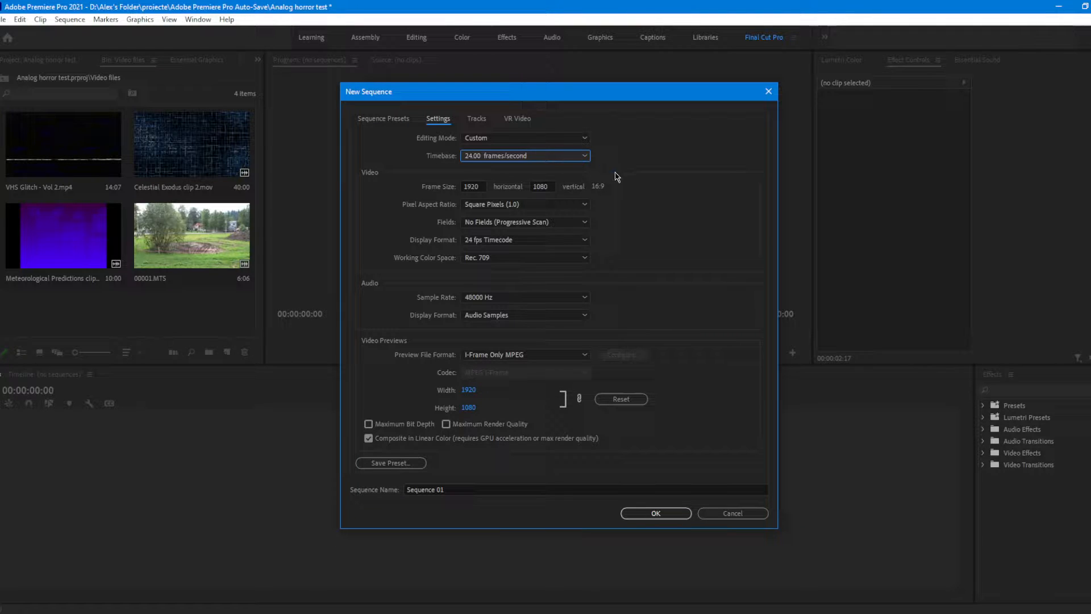
pyautogui.click(658, 519)
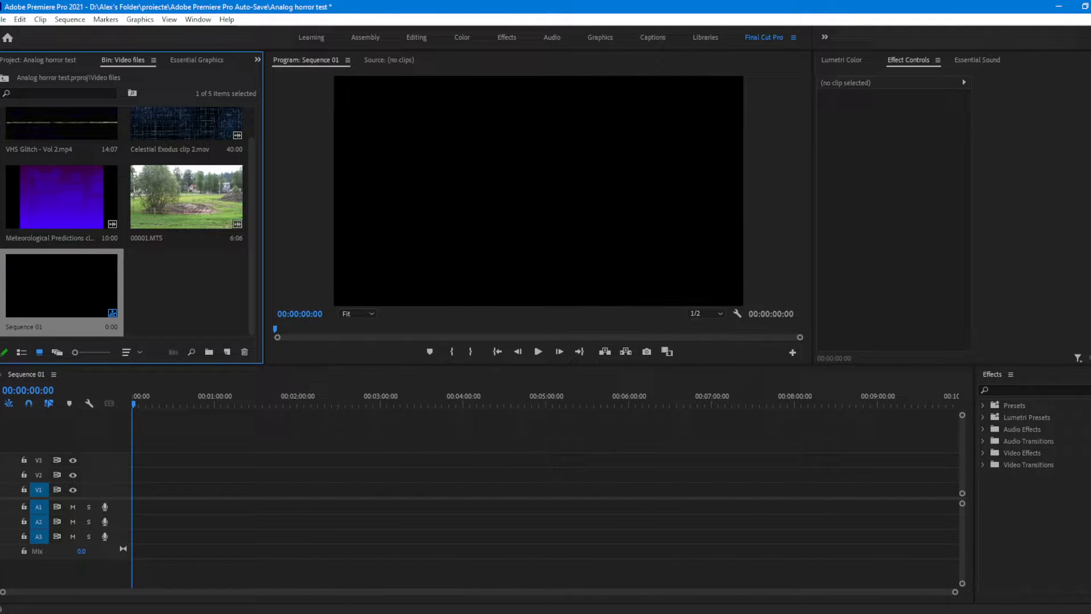
# Step: Place Celestial Exodus clip 2.mov at the start of track V1 and increase the height of the video tracks
pyautogui.scroll(1, 212, 275)
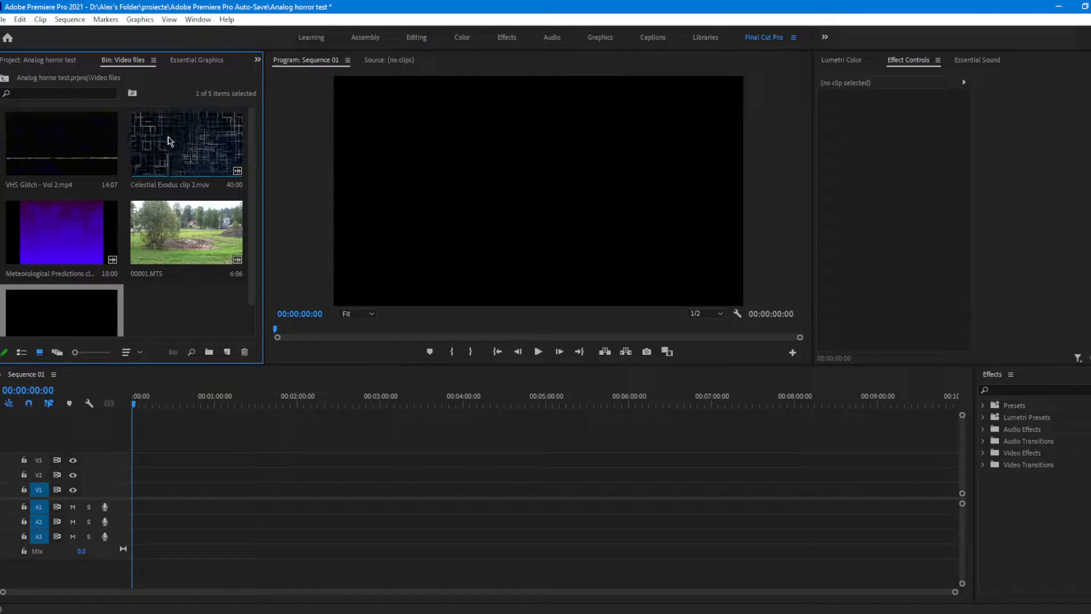
pyautogui.moveTo(168, 141); pyautogui.dragTo(123, 502)
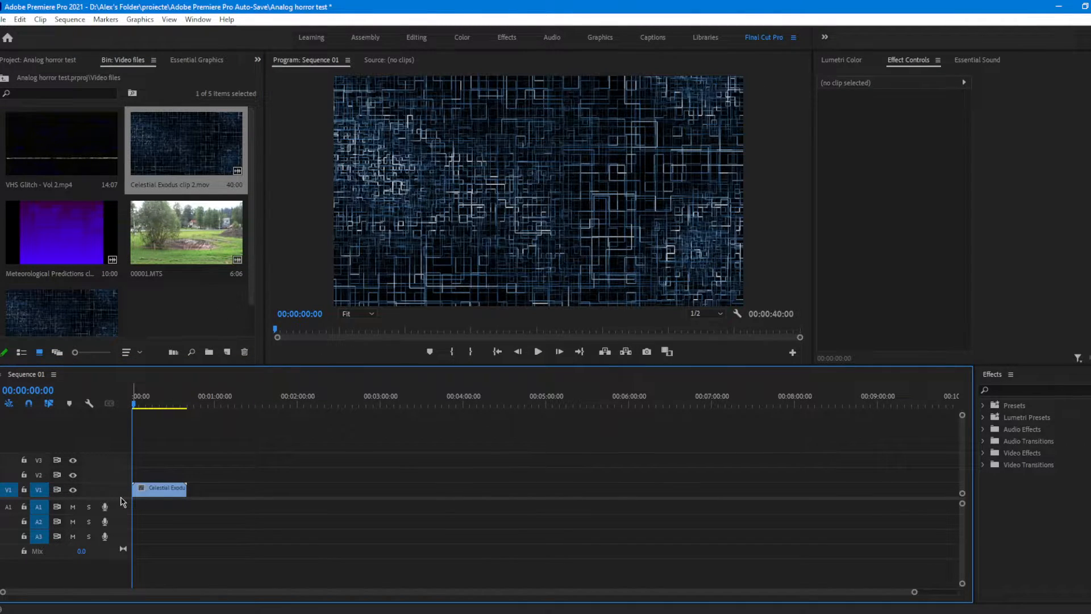
pyautogui.click(159, 490)
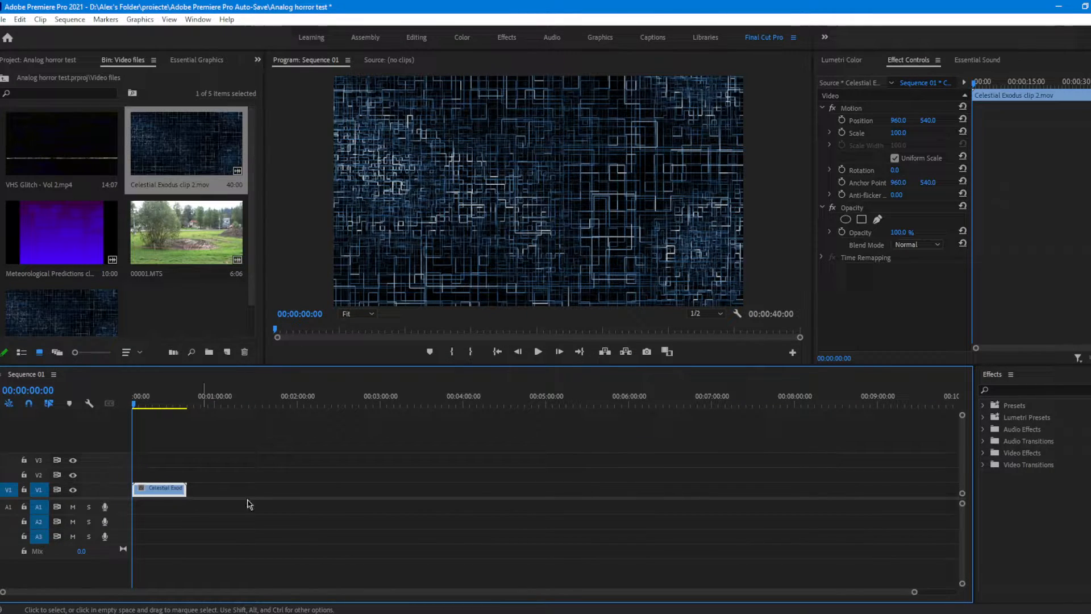
pyautogui.moveTo(914, 592); pyautogui.dragTo(702, 579)
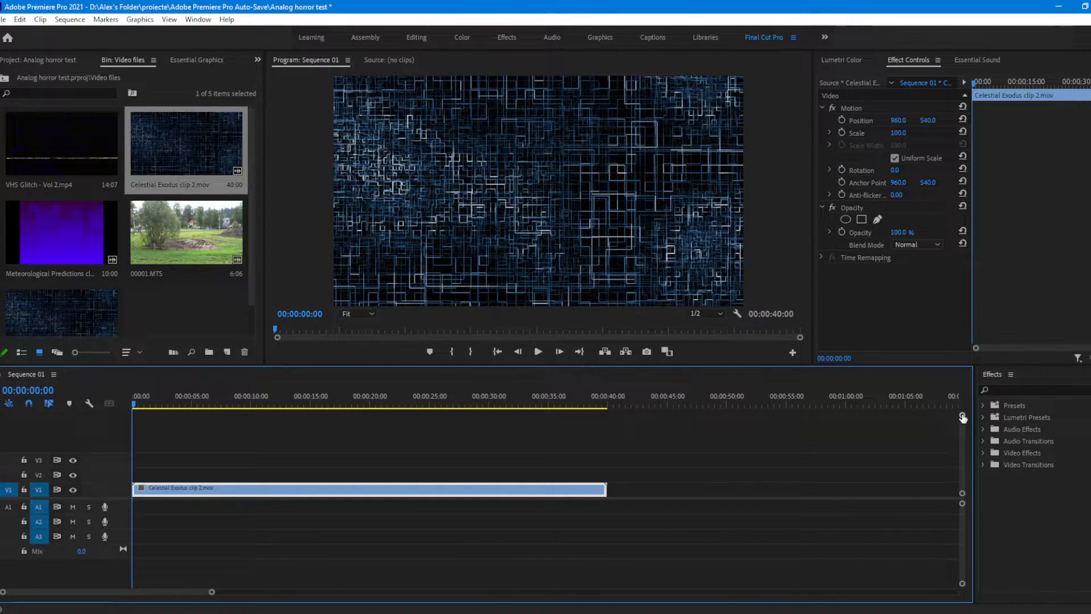
pyautogui.moveTo(963, 418); pyautogui.dragTo(958, 414)
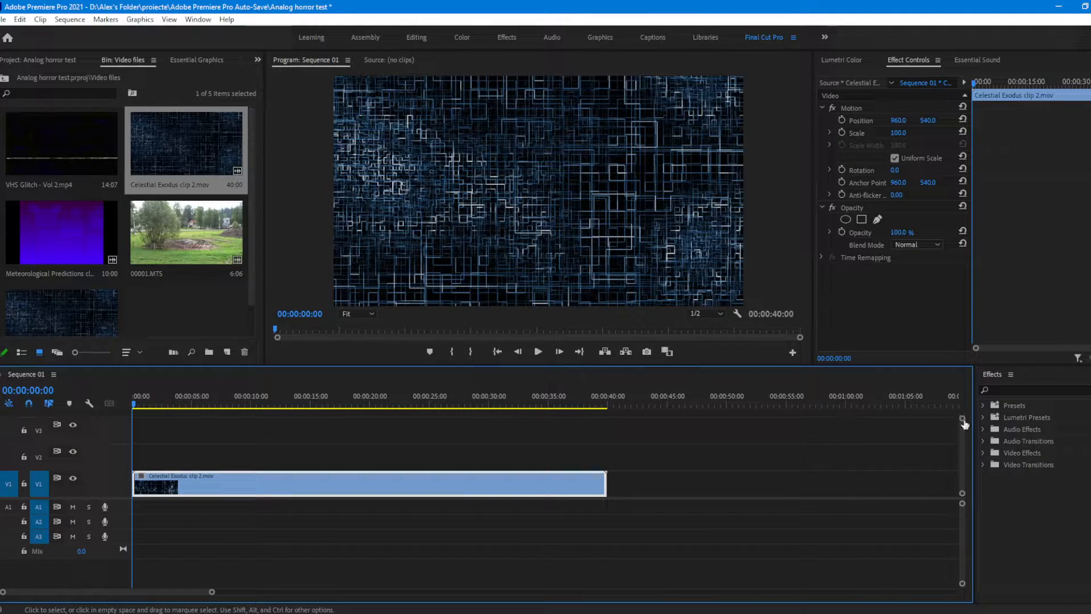
pyautogui.click(217, 404)
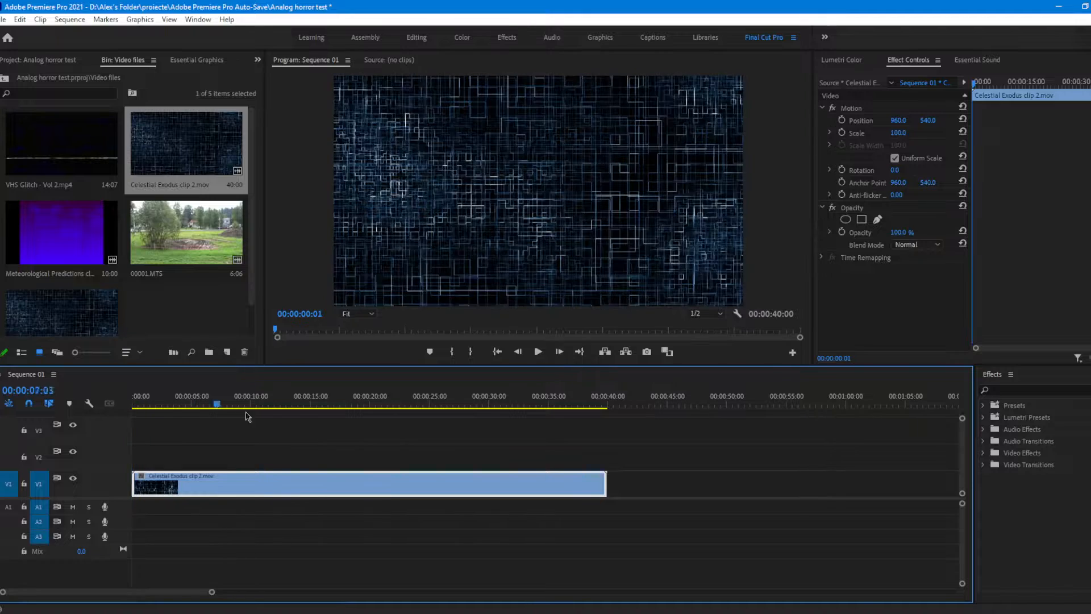
pyautogui.moveTo(246, 416); pyautogui.dragTo(37, 398)
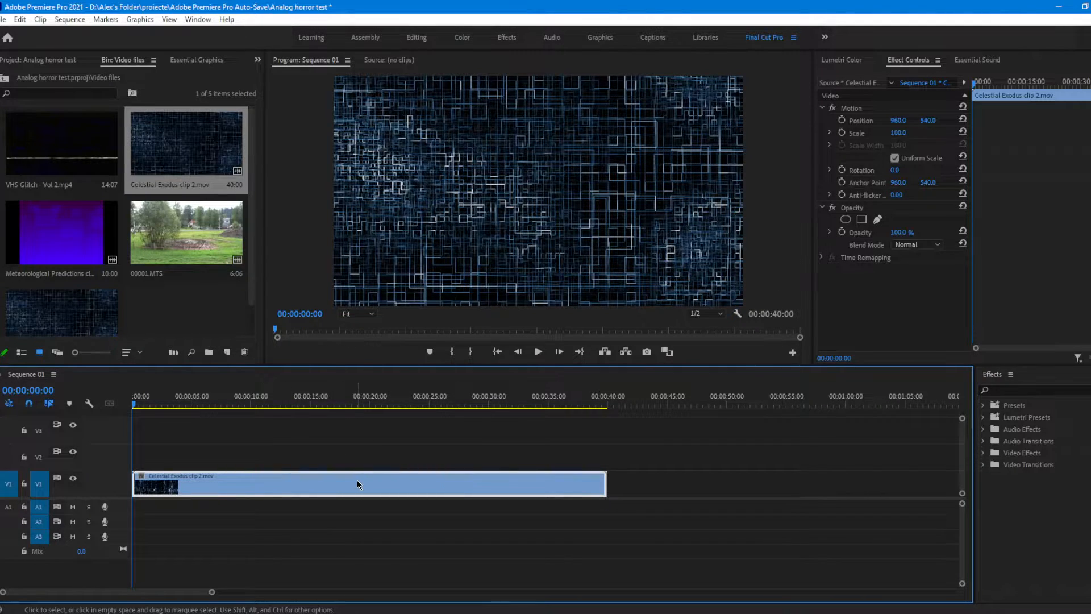
# Step: Create a 1920 x 1080 adjustment layer at 24.00 fps with square pixels in the project's root
pyautogui.click(37, 62)
pyautogui.rightClick(153, 272)
pyautogui.moveTo(189, 324)
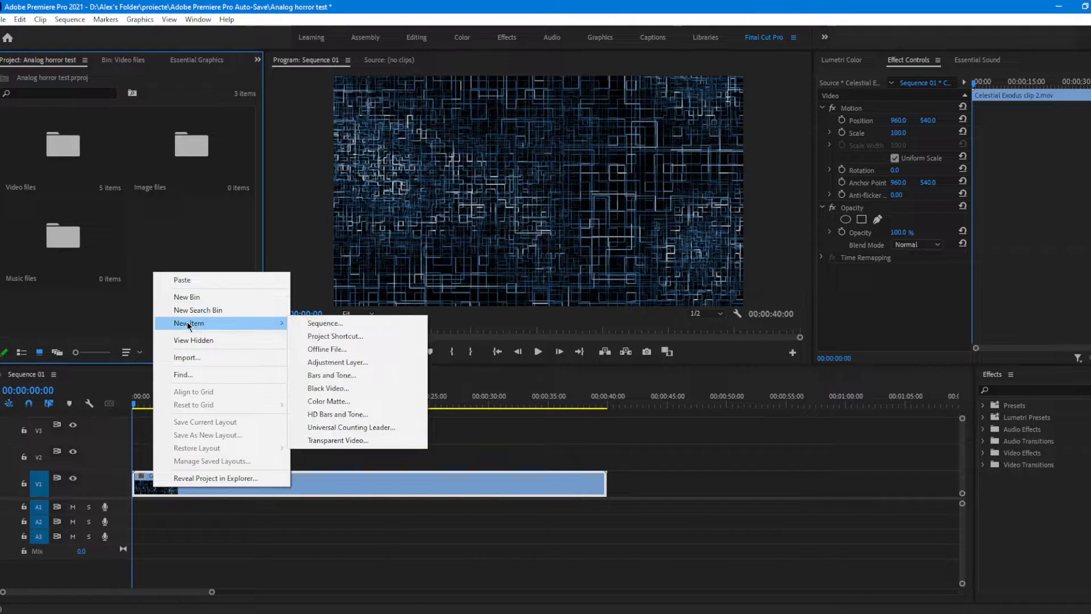
pyautogui.click(364, 362)
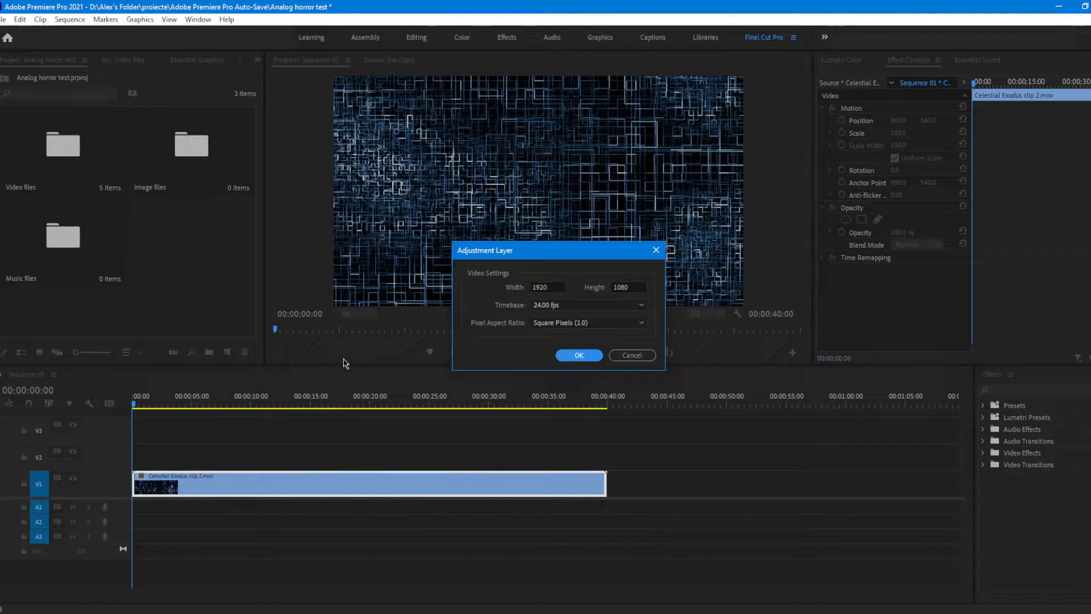
pyautogui.click(578, 355)
# Step: Place the adjustment layer at the start of track V5 and extend its end to about 00:01:07:20
pyautogui.moveTo(191, 239); pyautogui.dragTo(161, 414)
pyautogui.scroll(1, 195, 453)
pyautogui.scroll(2, 175, 429)
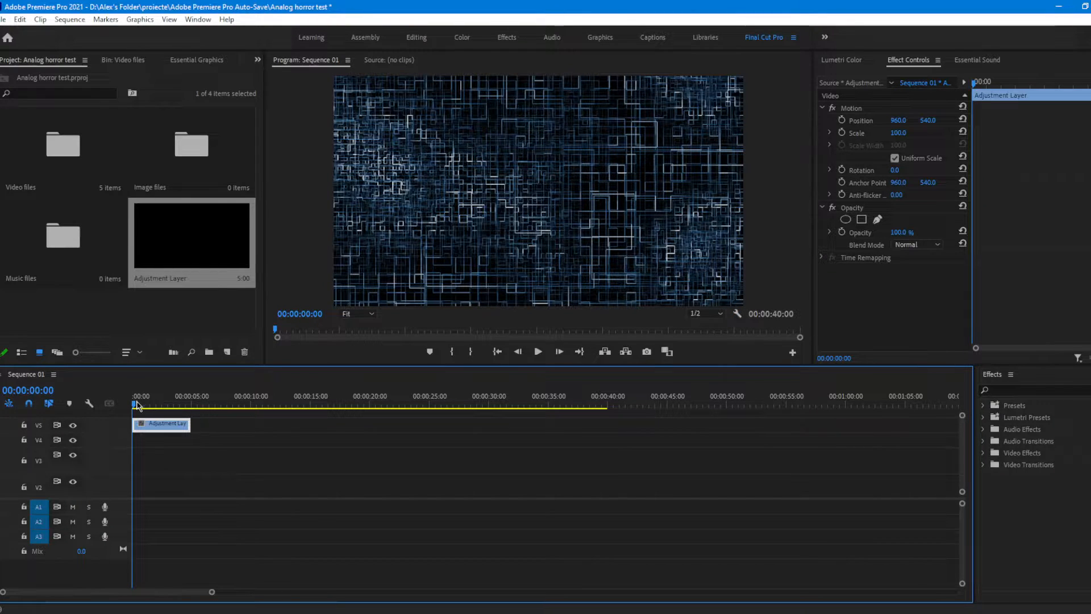
pyautogui.moveTo(137, 402)
pyautogui.mouseDown()
pyautogui.moveTo(146, 404)
pyautogui.moveTo(92, 415)
pyautogui.moveTo(150, 414)
pyautogui.moveTo(131, 415)
pyautogui.mouseUp()
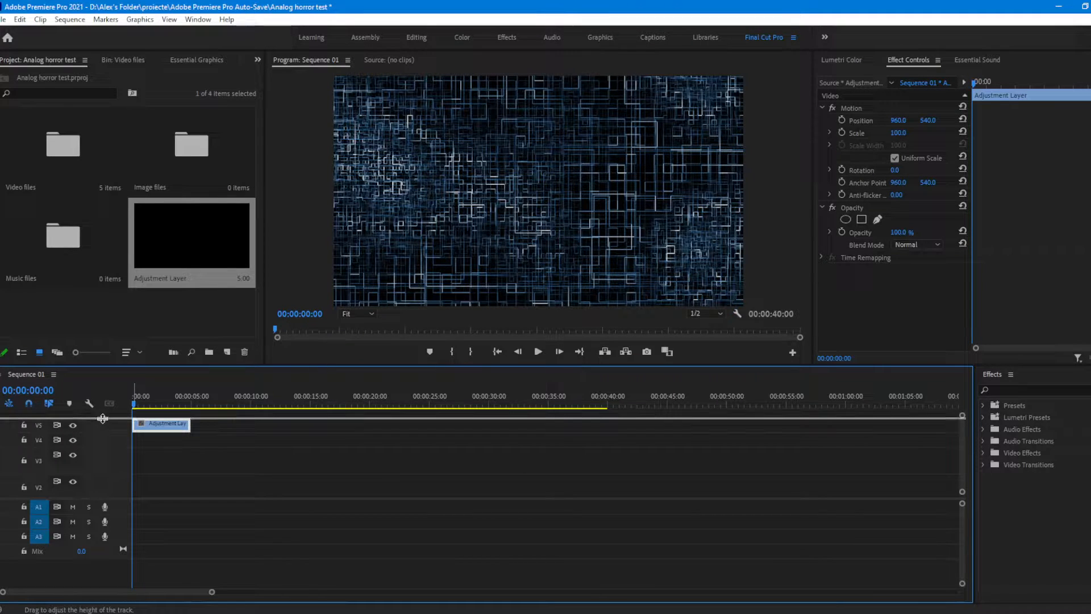
pyautogui.moveTo(103, 418); pyautogui.dragTo(103, 410)
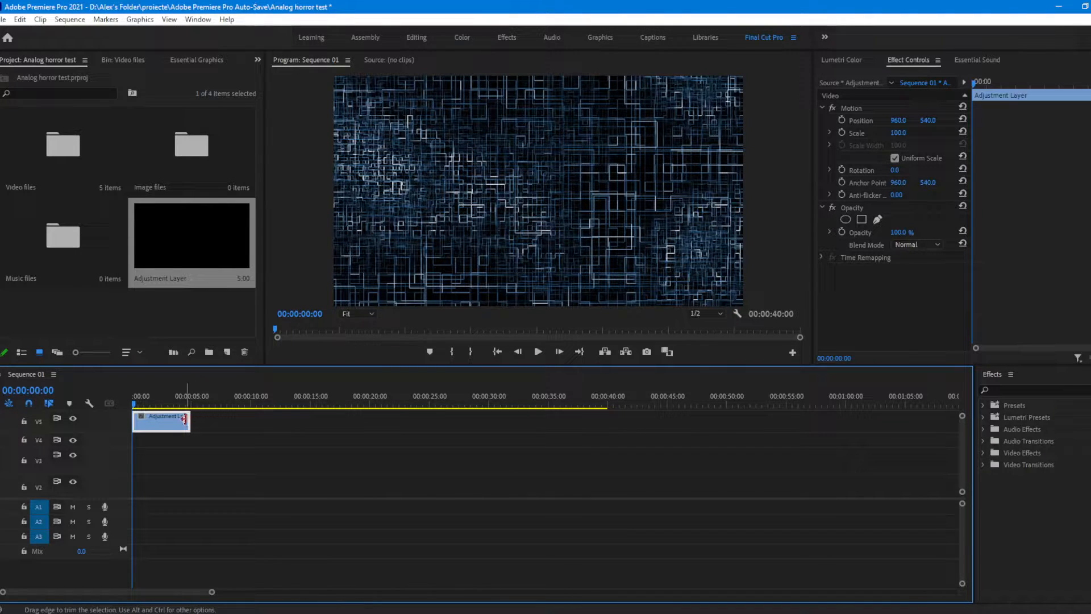
pyautogui.moveTo(184, 420); pyautogui.dragTo(933, 422)
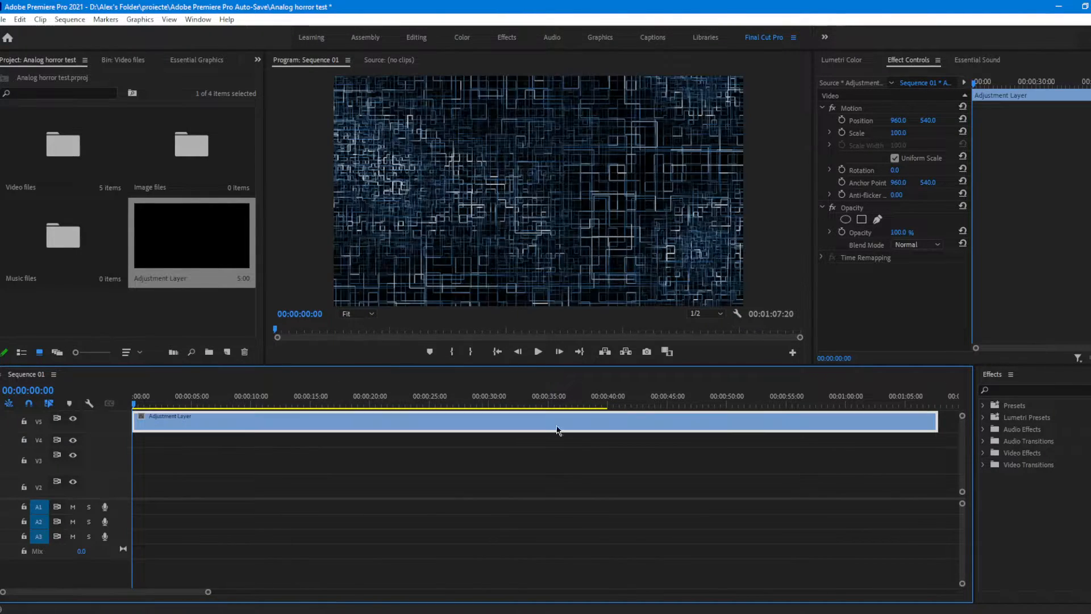
# Step: Find the Crop video effect and apply it to the adjustment layer on track V5
pyautogui.click(1048, 388)
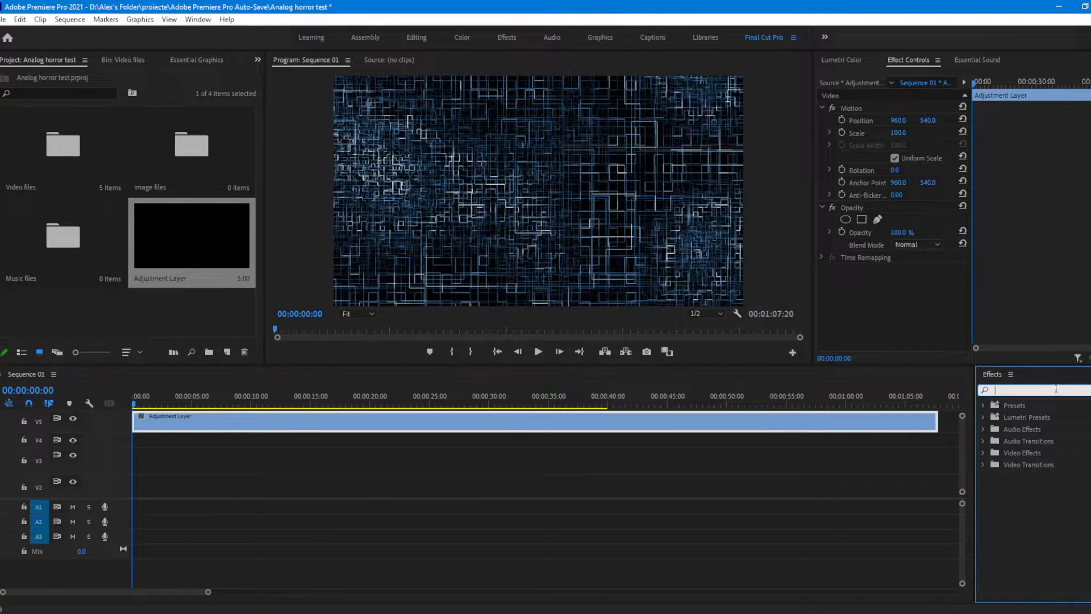
pyautogui.write('crop')
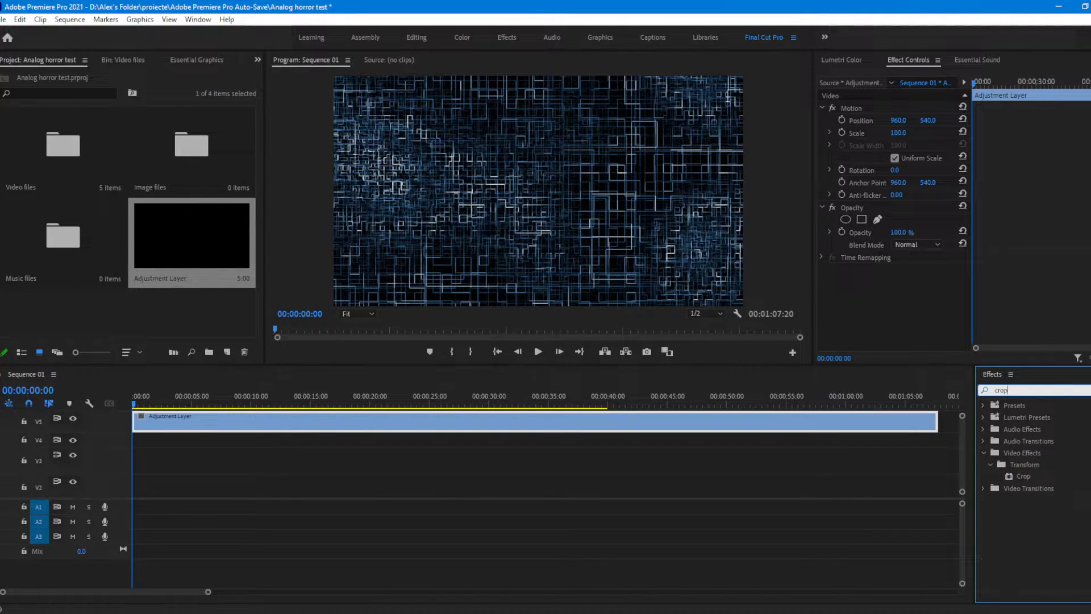
pyautogui.moveTo(1029, 475); pyautogui.dragTo(256, 428)
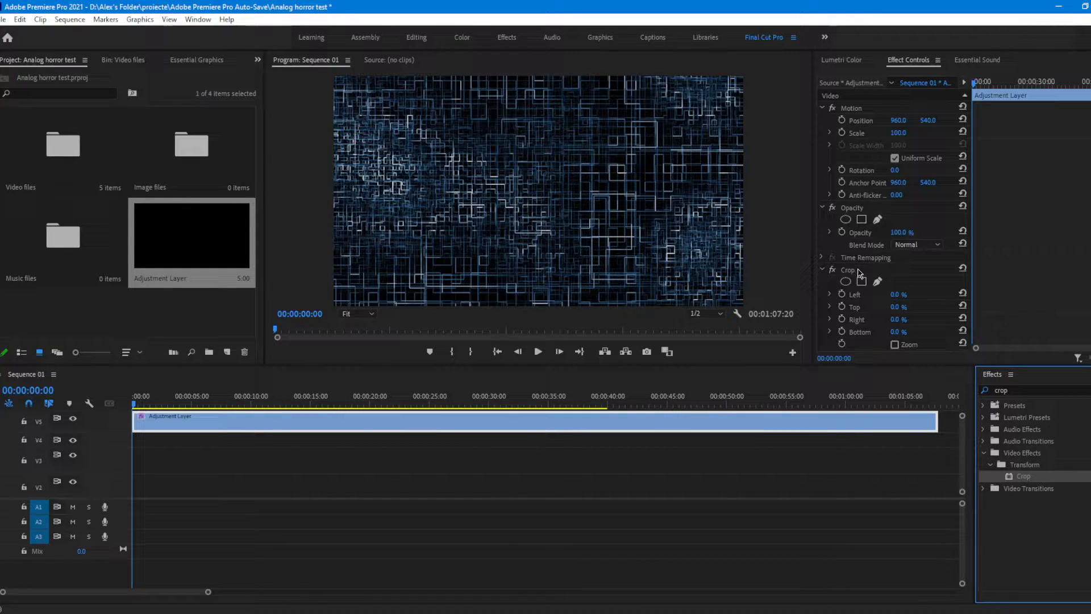
pyautogui.click(1041, 187)
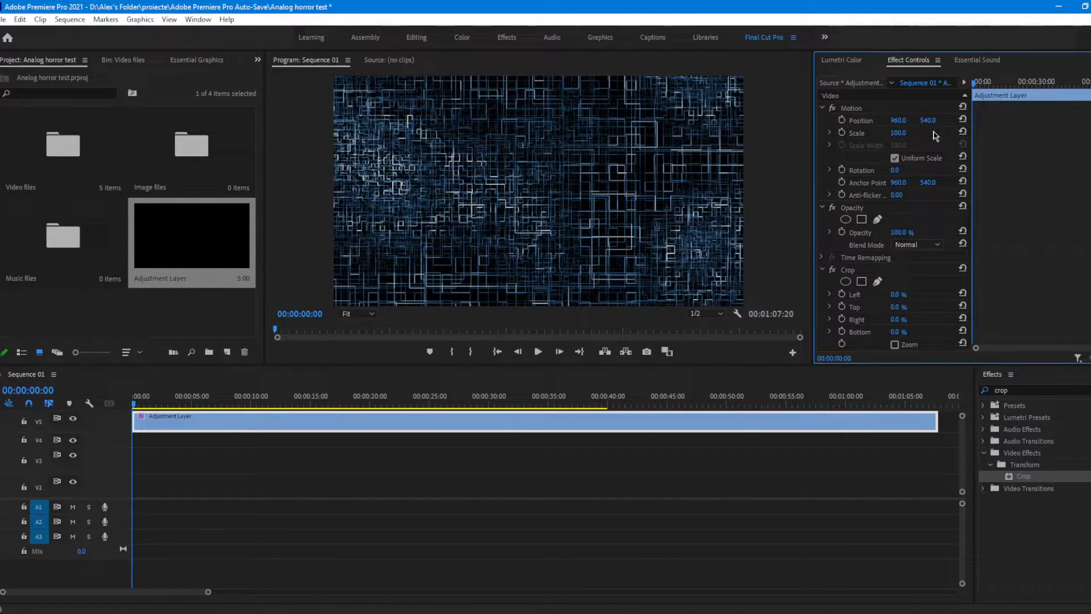
pyautogui.click(854, 108)
pyautogui.scroll(-1, 891, 238)
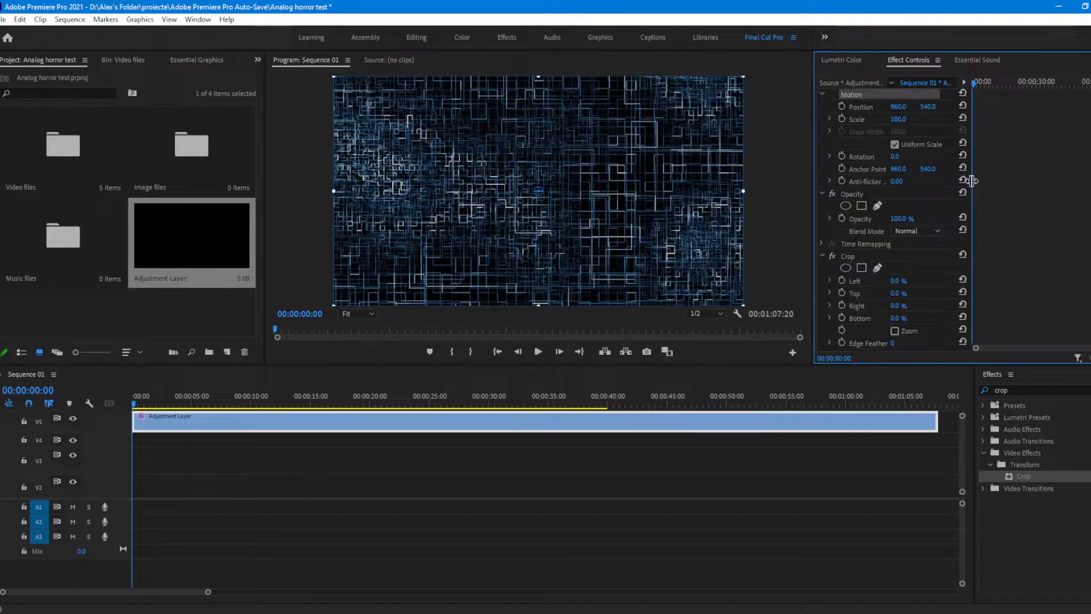
pyautogui.scroll(-3, 896, 280)
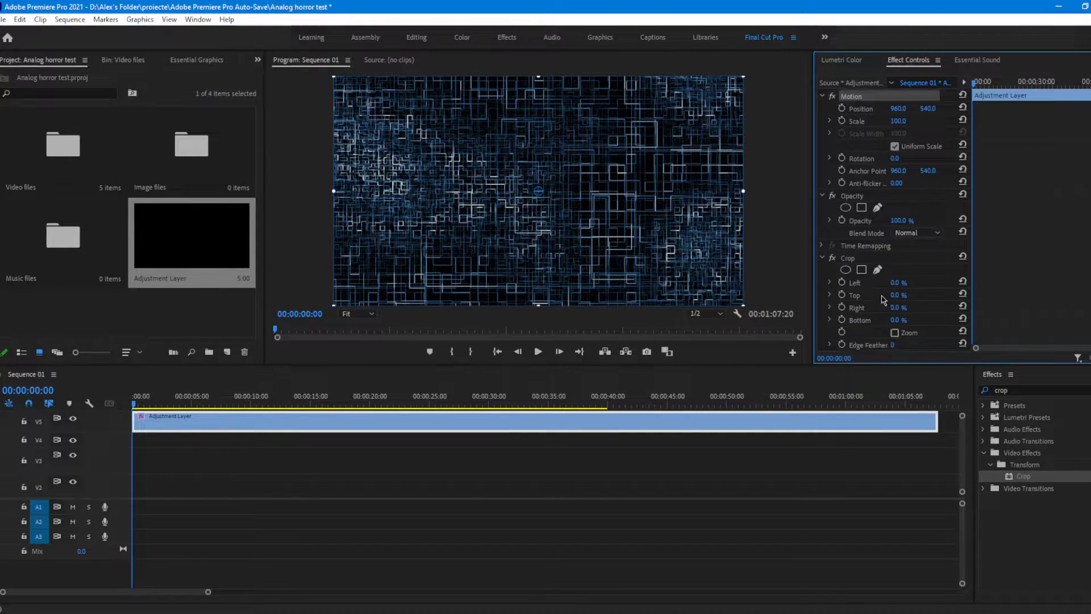
# Step: Set the Left and Right values of the Crop effect on the track V5 adjustment layer to 13%
pyautogui.click(861, 234)
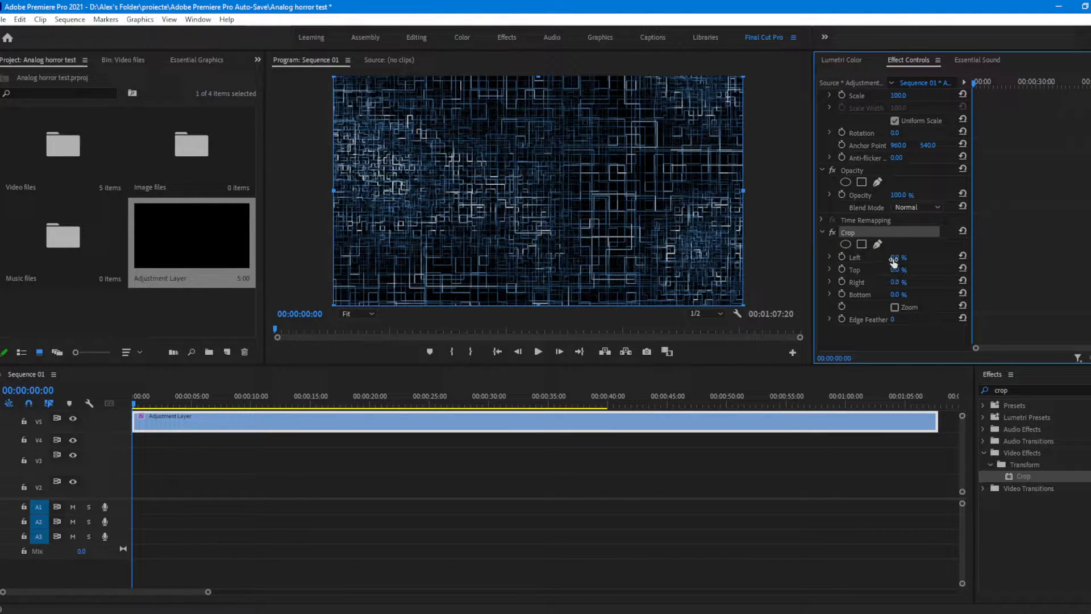
pyautogui.click(894, 258)
pyautogui.write('31')
pyautogui.press('Return')
pyautogui.write('13')
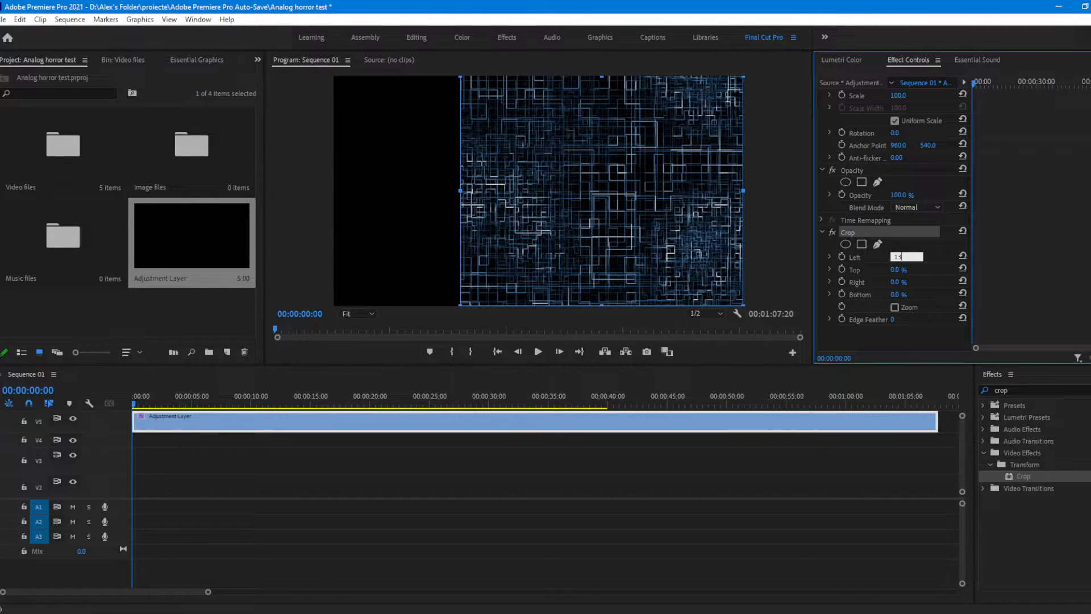
pyautogui.press('Return')
pyautogui.click(898, 282)
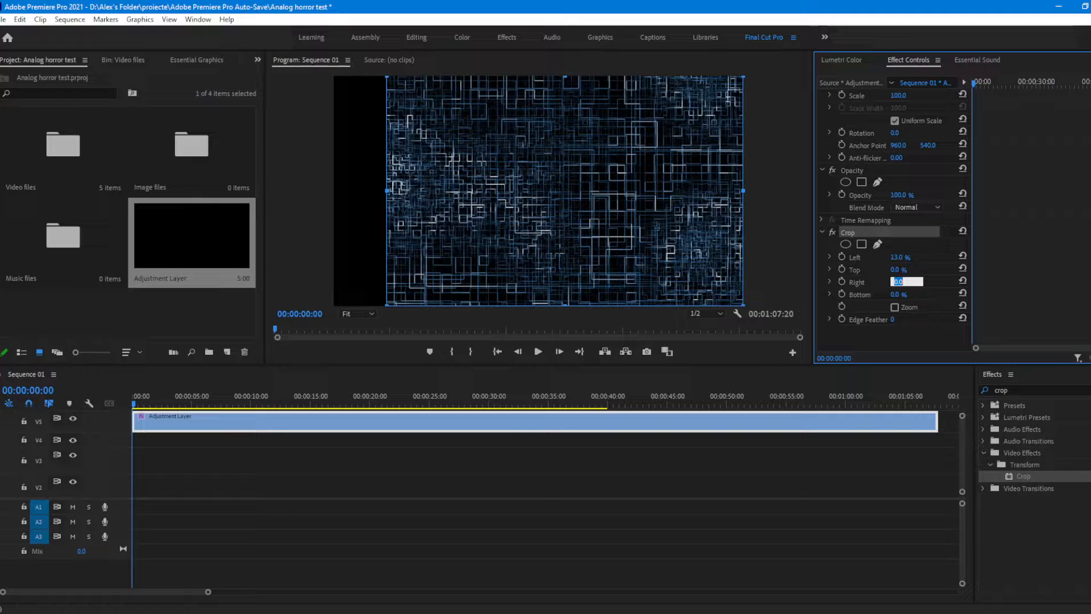
pyautogui.press('Return')
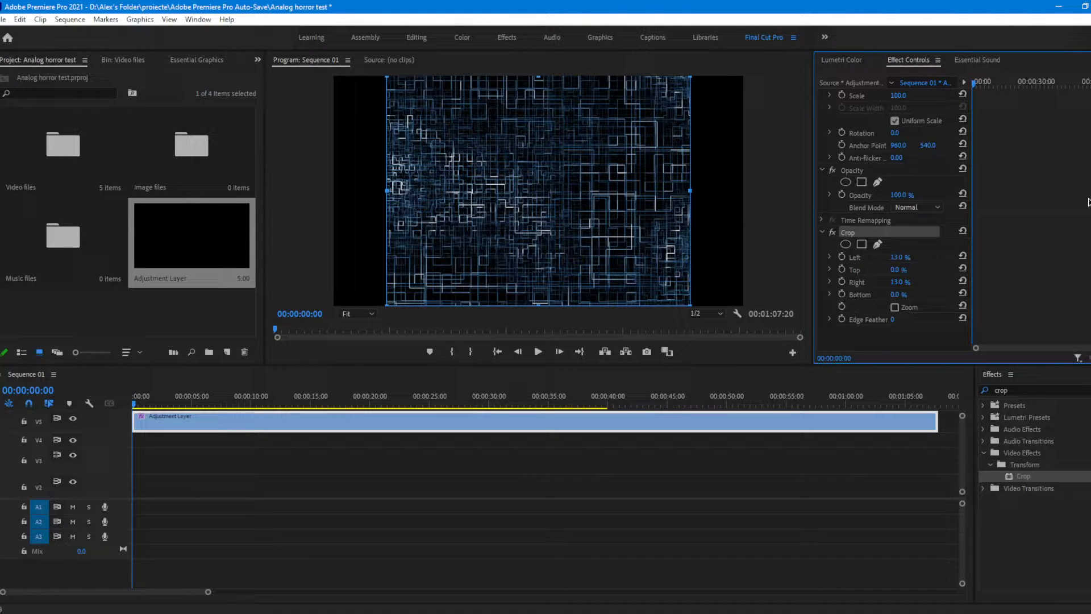
# Step: Set the Crop effect's Edge Feather to 3
pyautogui.click(893, 320)
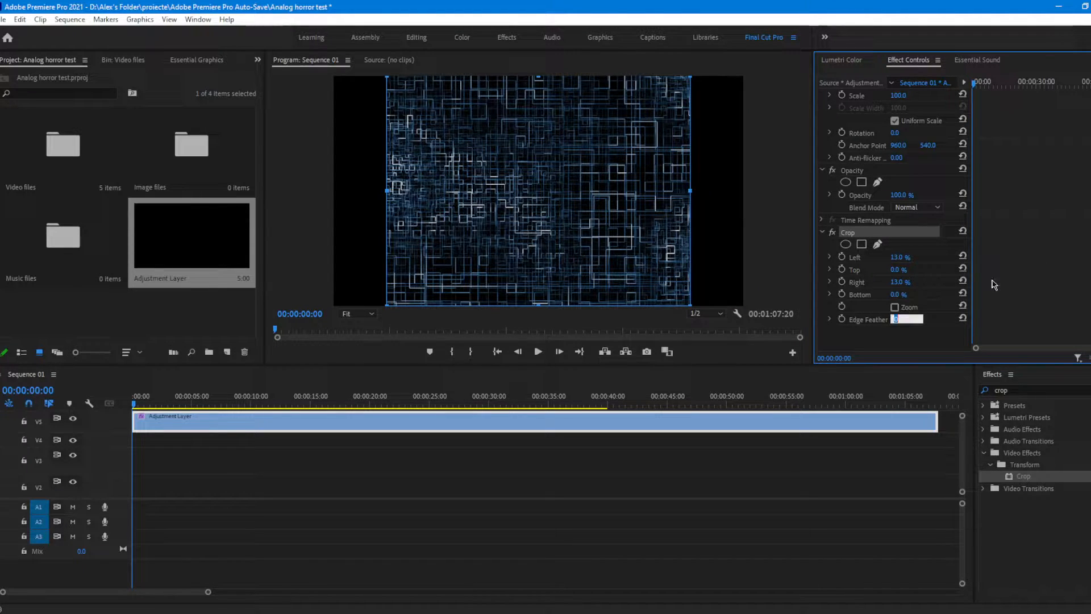
pyautogui.write('3')
pyautogui.press('Return')
pyautogui.click(903, 338)
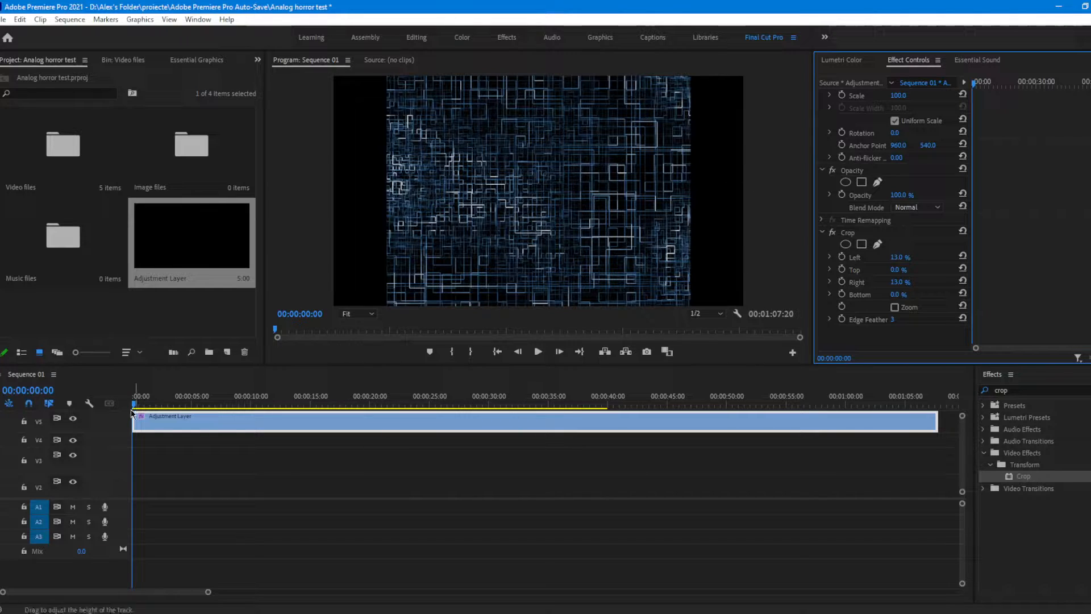
# Step: Place a second adjustment layer at the start of track V4 and extend it to about 00:01:07:20
pyautogui.scroll(-2, 106, 423)
pyautogui.scroll(2, 186, 437)
pyautogui.scroll(-2, 407, 462)
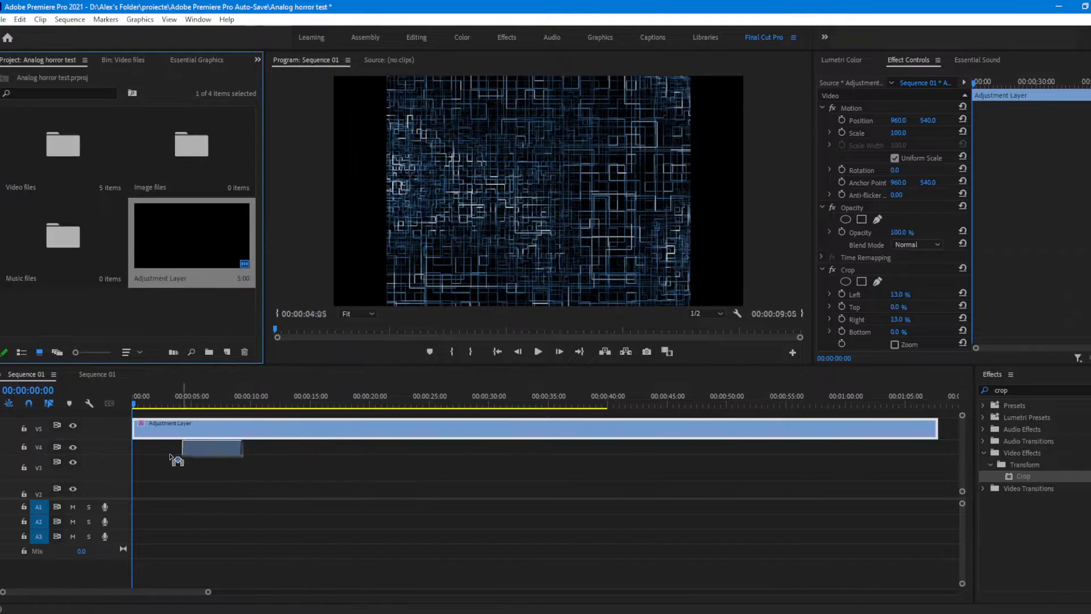
pyautogui.moveTo(193, 454); pyautogui.dragTo(939, 447)
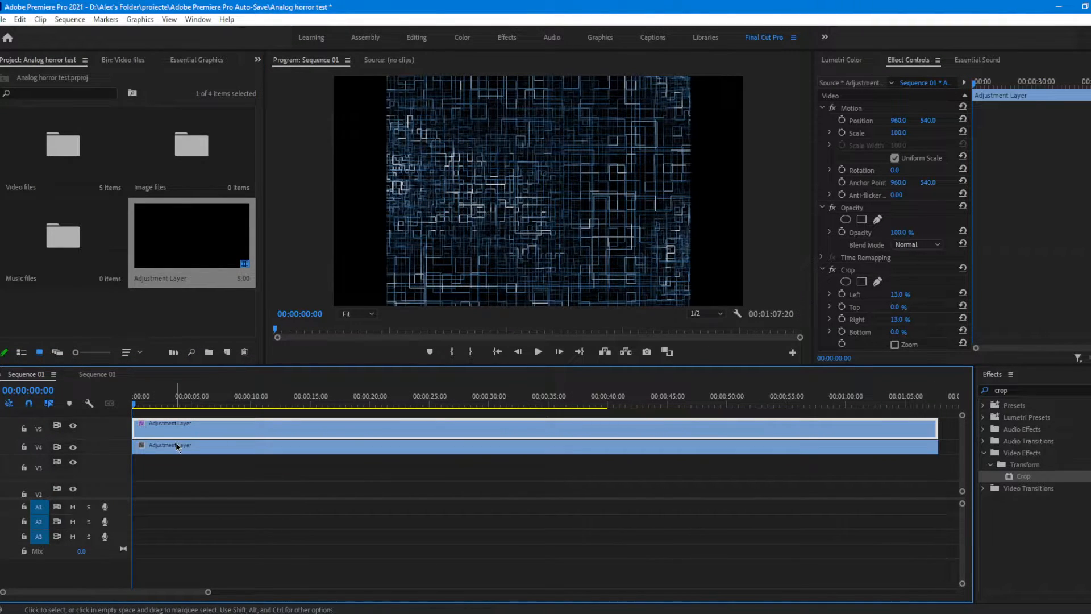
# Step: Find the Lens Distortion video effect and apply it to the adjustment layer on track V4
pyautogui.click(173, 449)
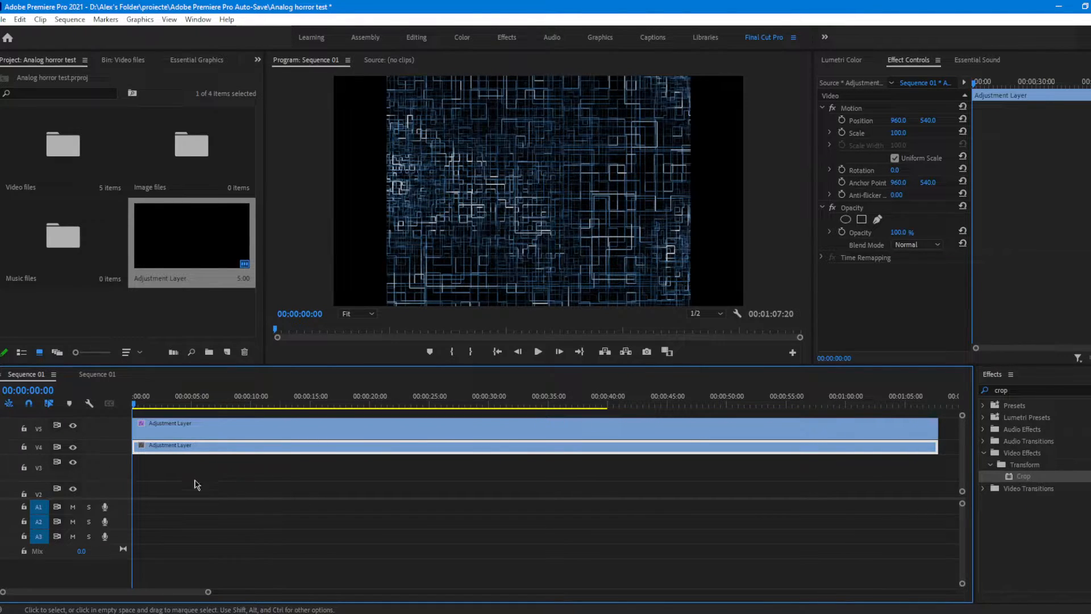
pyautogui.click(1034, 390)
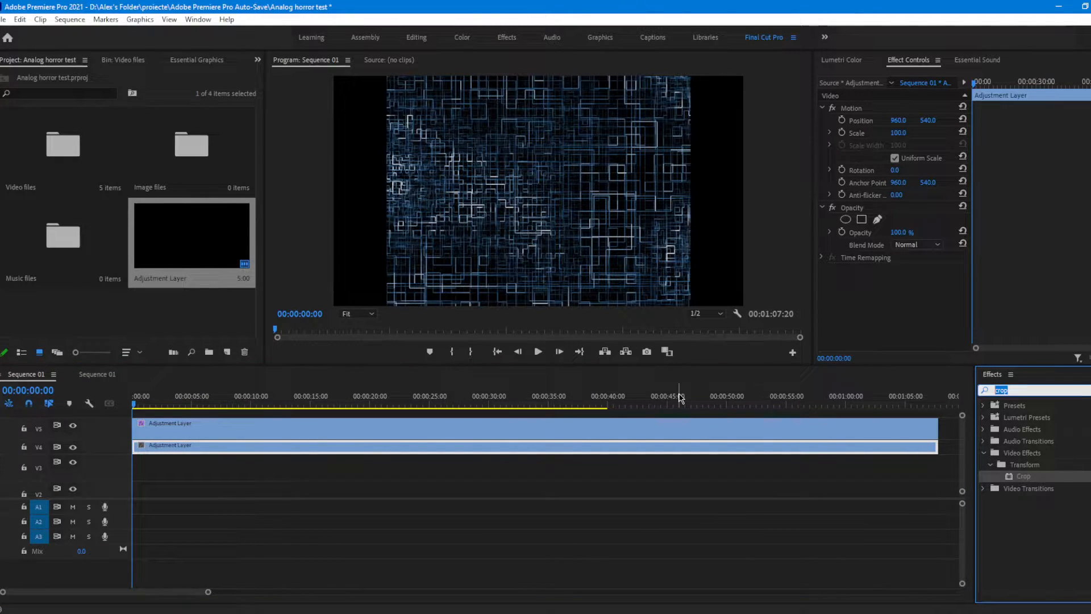
pyautogui.write('Lens')
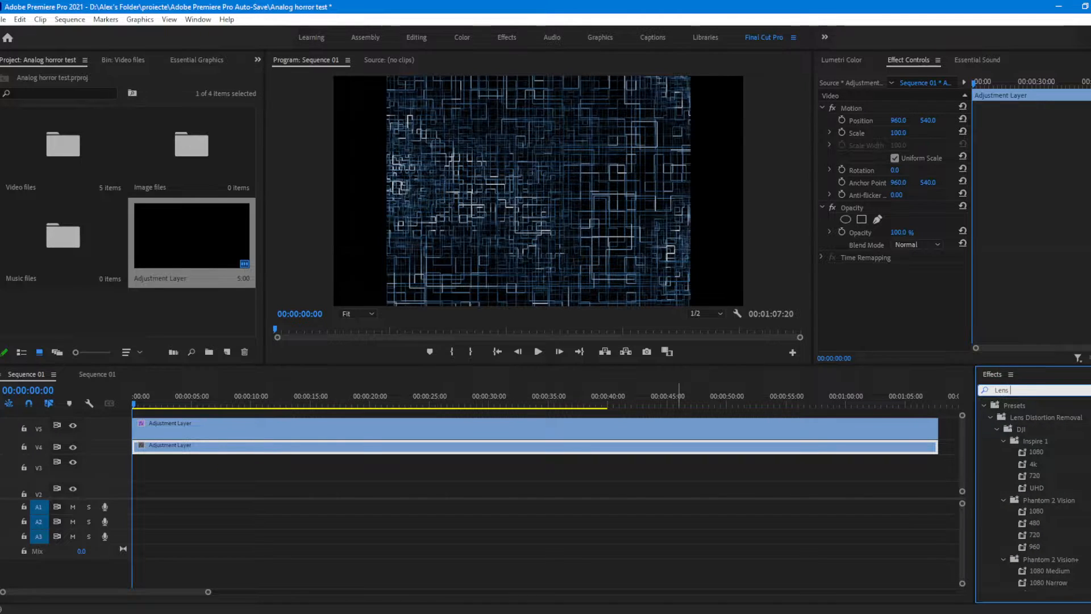
pyautogui.write(' distortio')
pyautogui.moveTo(1039, 573); pyautogui.dragTo(217, 449)
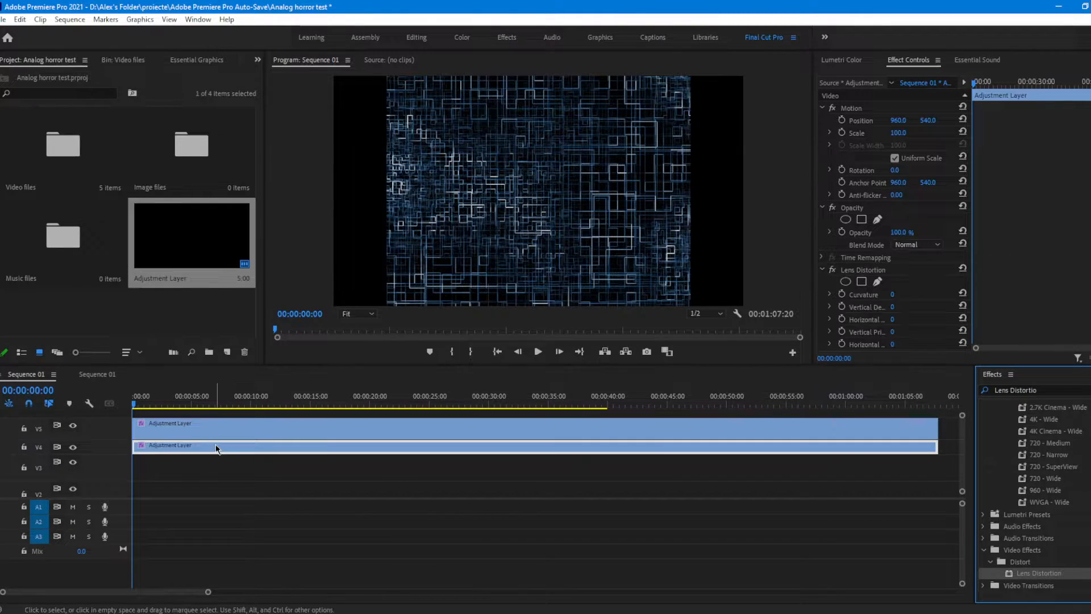
# Step: Set the Curvature of the Lens Distortion effect to 5
pyautogui.scroll(-2, 1027, 292)
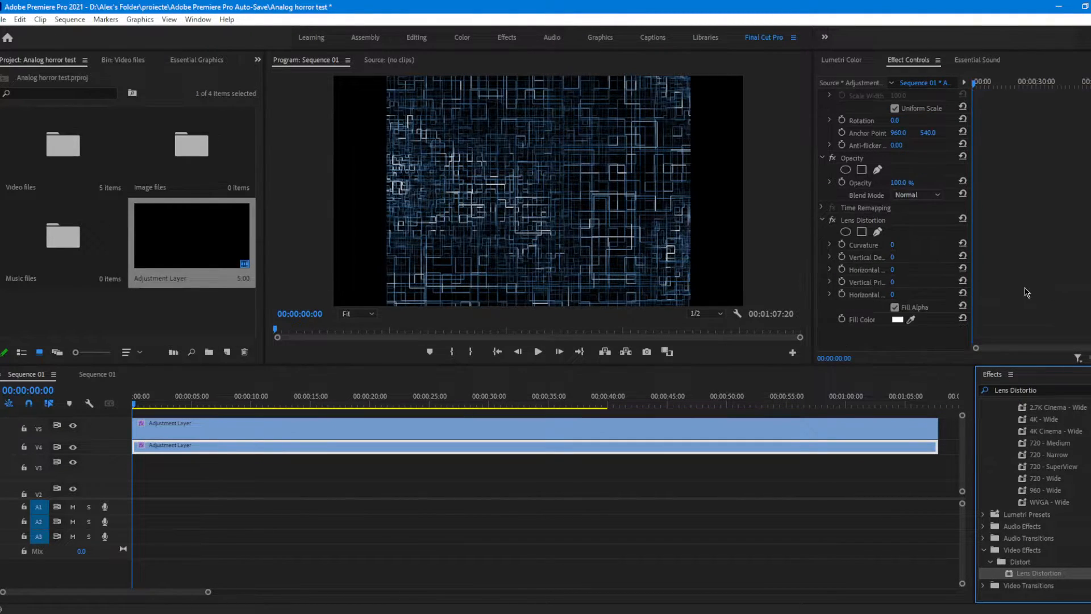
pyautogui.click(882, 220)
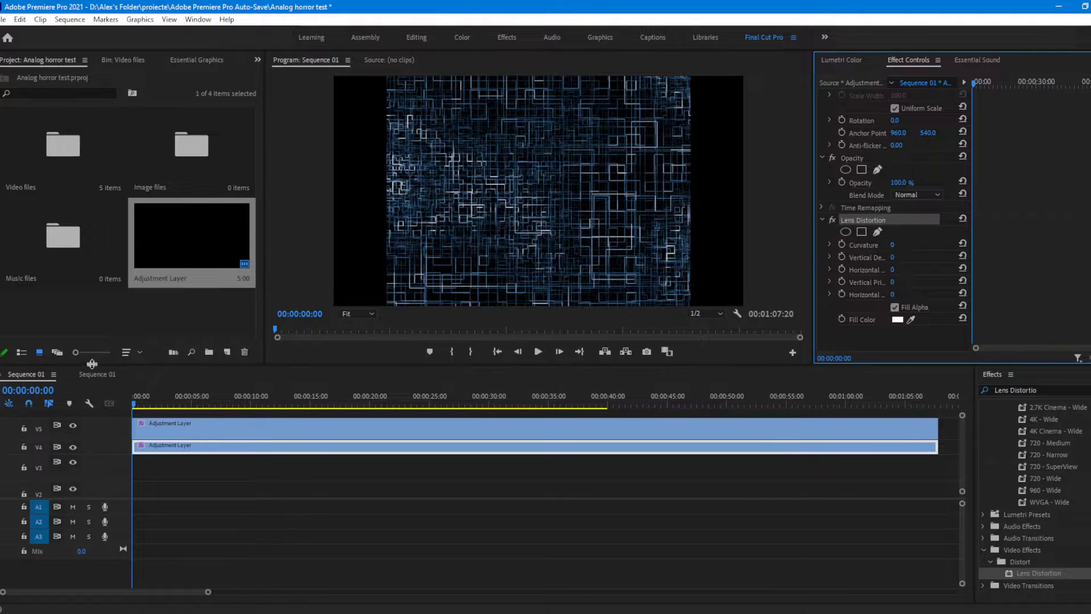
pyautogui.scroll(3, 890, 273)
pyautogui.scroll(-1, 892, 275)
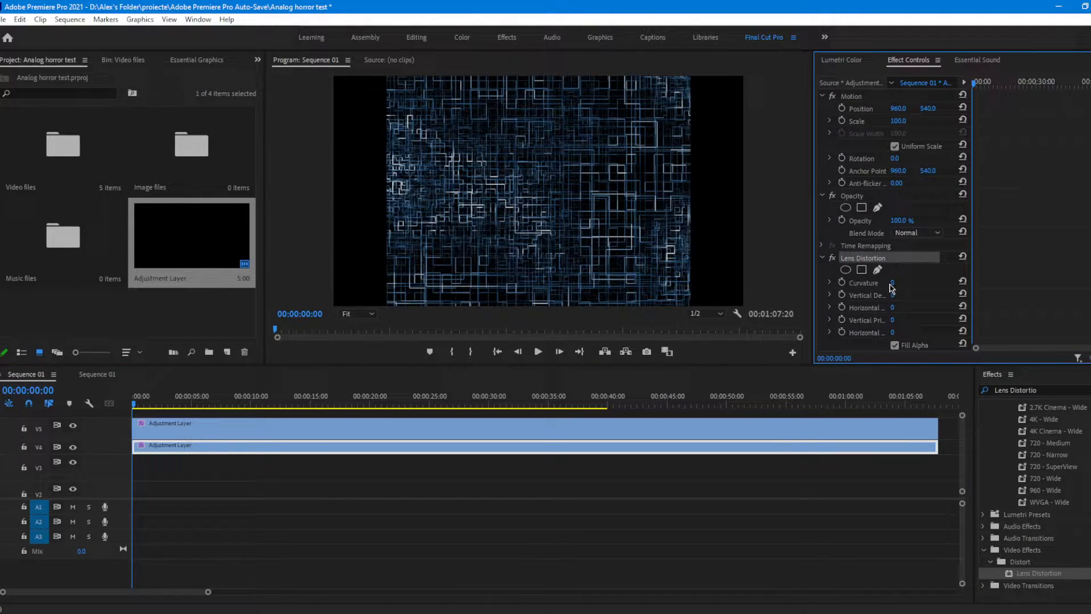
pyautogui.click(893, 283)
pyautogui.write('5')
pyautogui.press('Return')
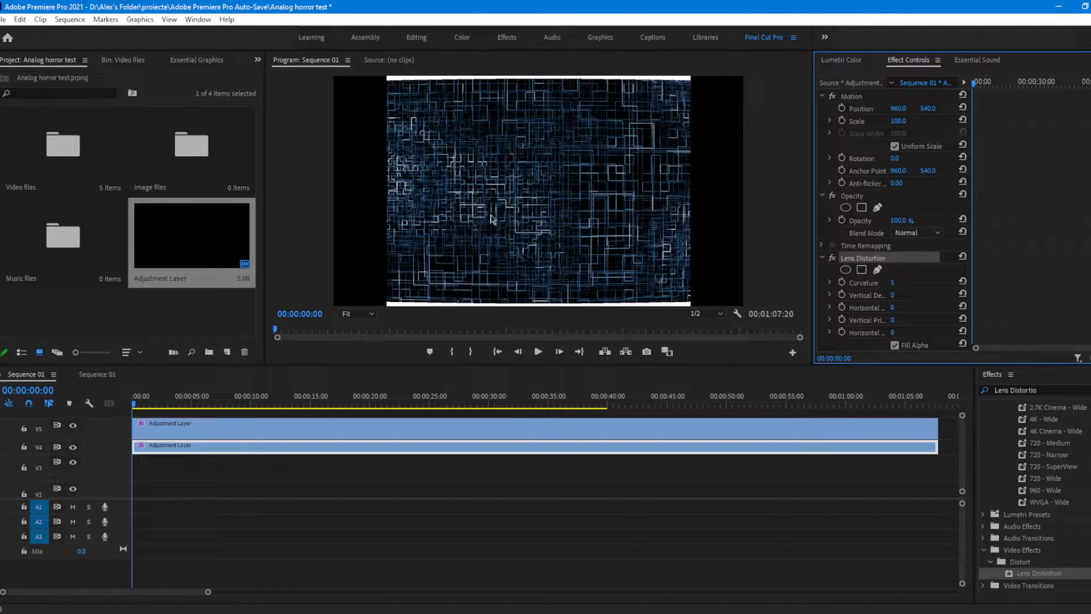
# Step: Apply the Analog frames preset to the track V4 adjustment layer and show its Transform Position keyframes at frame level
pyautogui.scroll(1, 929, 275)
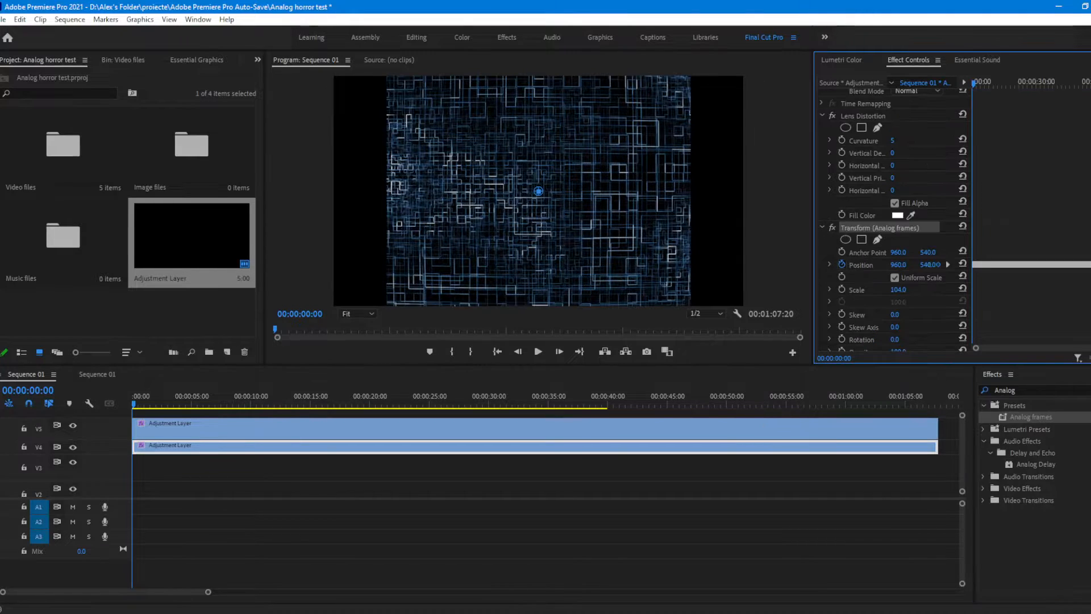
pyautogui.scroll(-1, 896, 209)
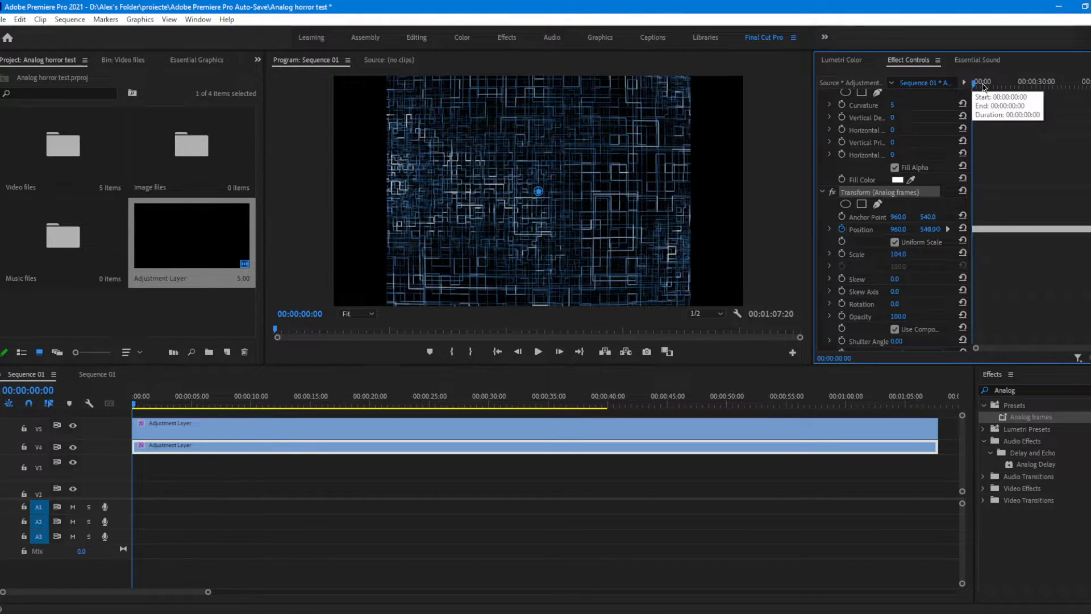
pyautogui.moveTo(974, 83); pyautogui.dragTo(932, 91)
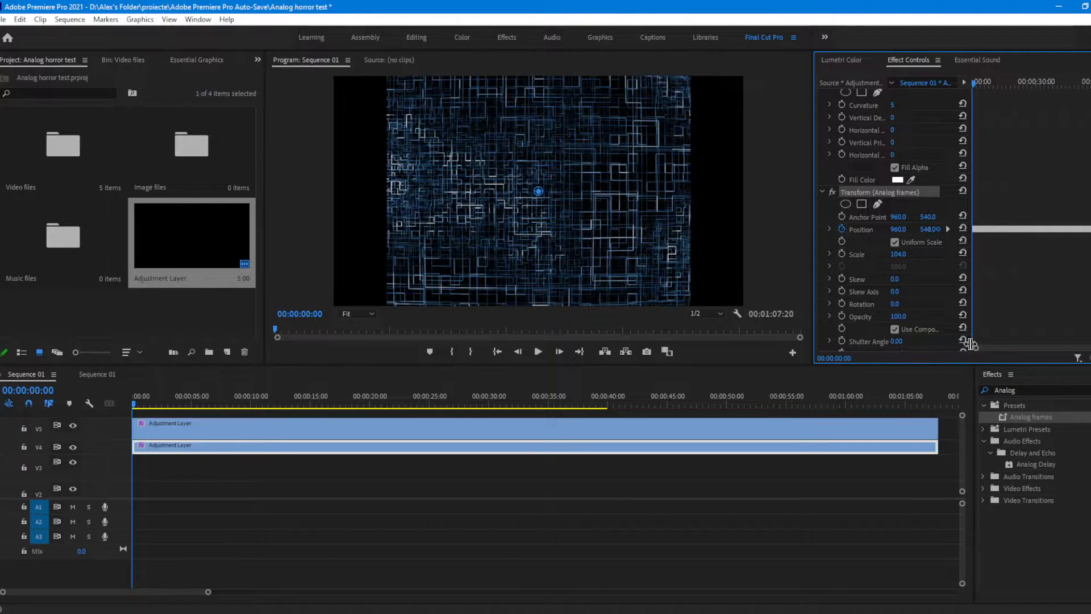
pyautogui.click(845, 196)
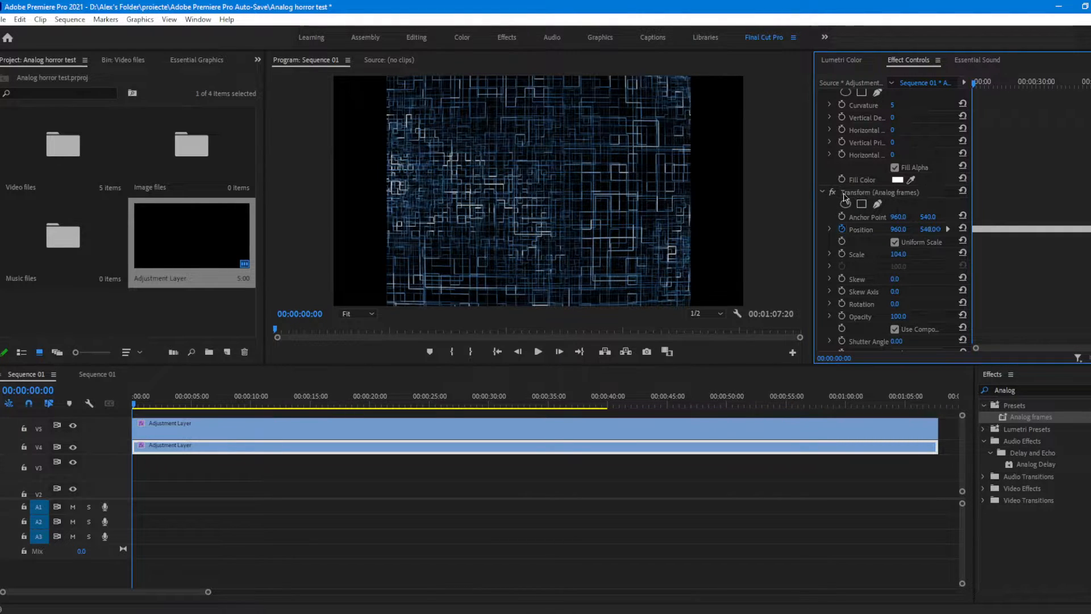
pyautogui.click(865, 197)
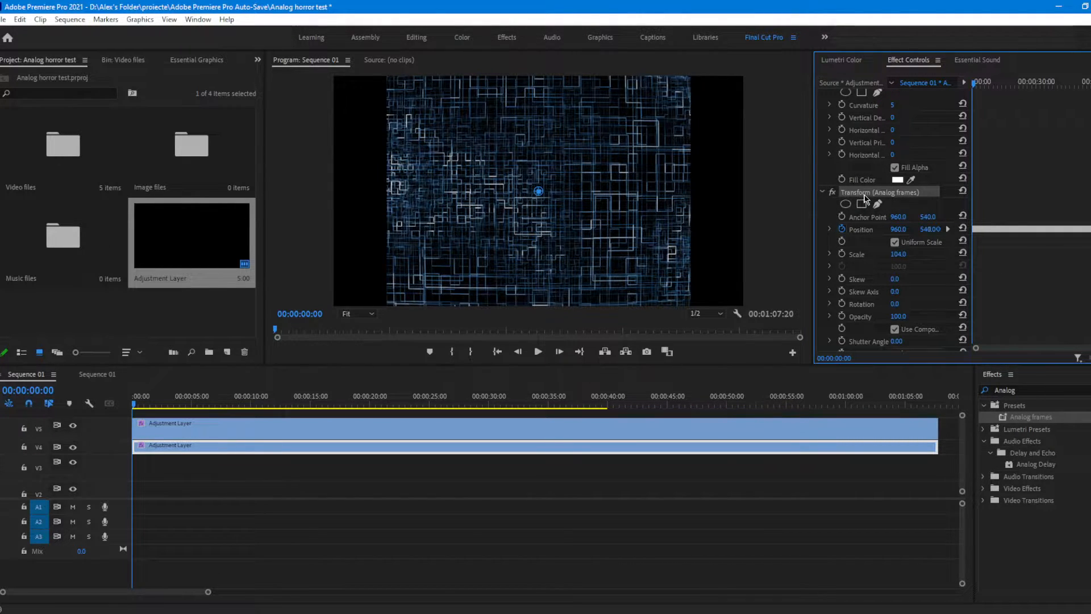
pyautogui.scroll(-3, 1033, 182)
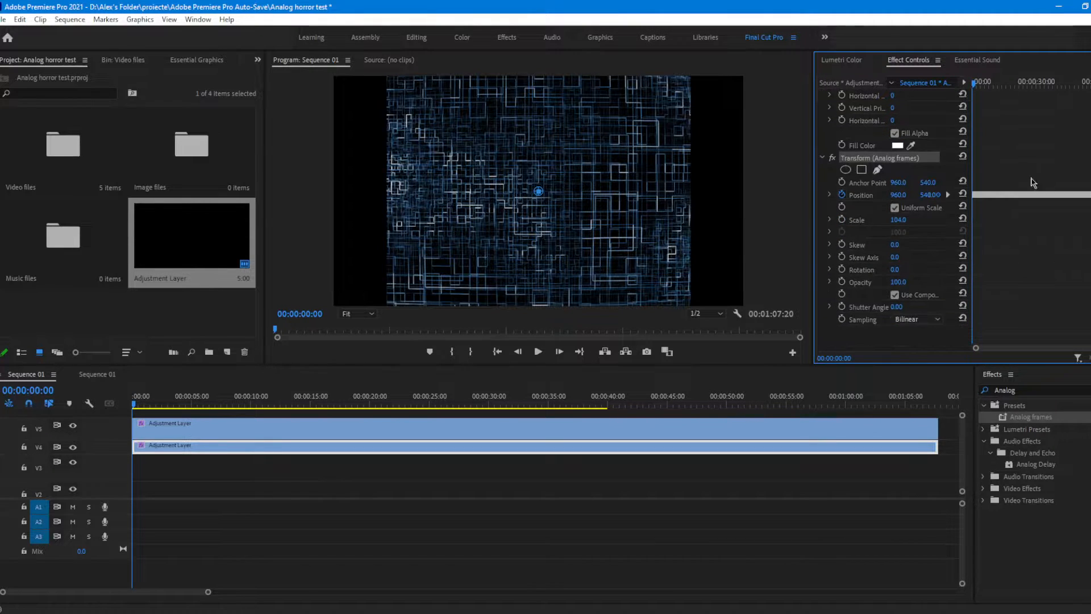
pyautogui.click(870, 199)
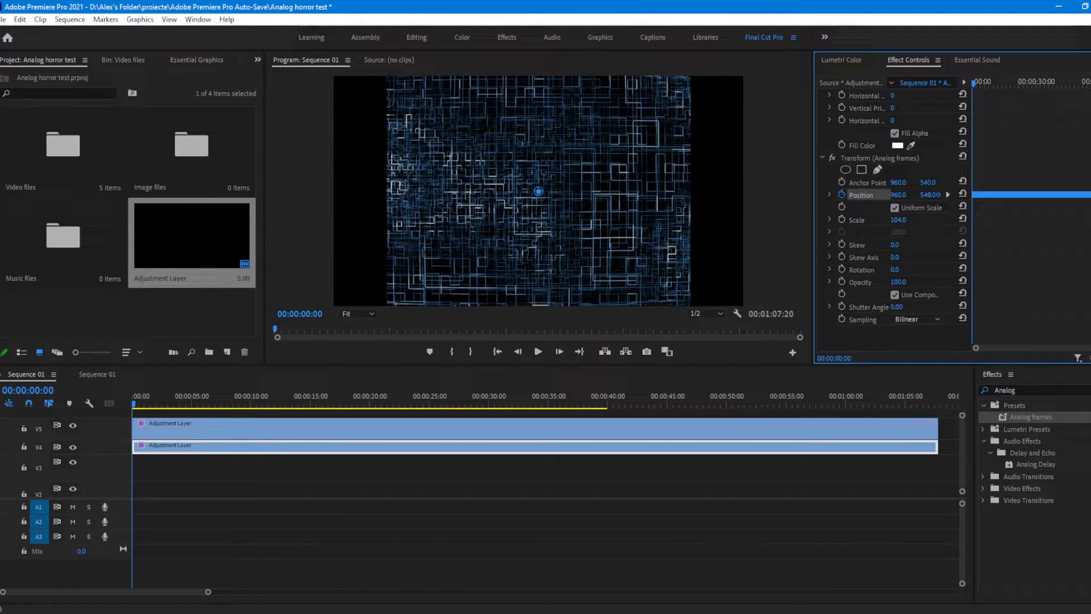
pyautogui.moveTo(1090, 347); pyautogui.dragTo(1049, 349)
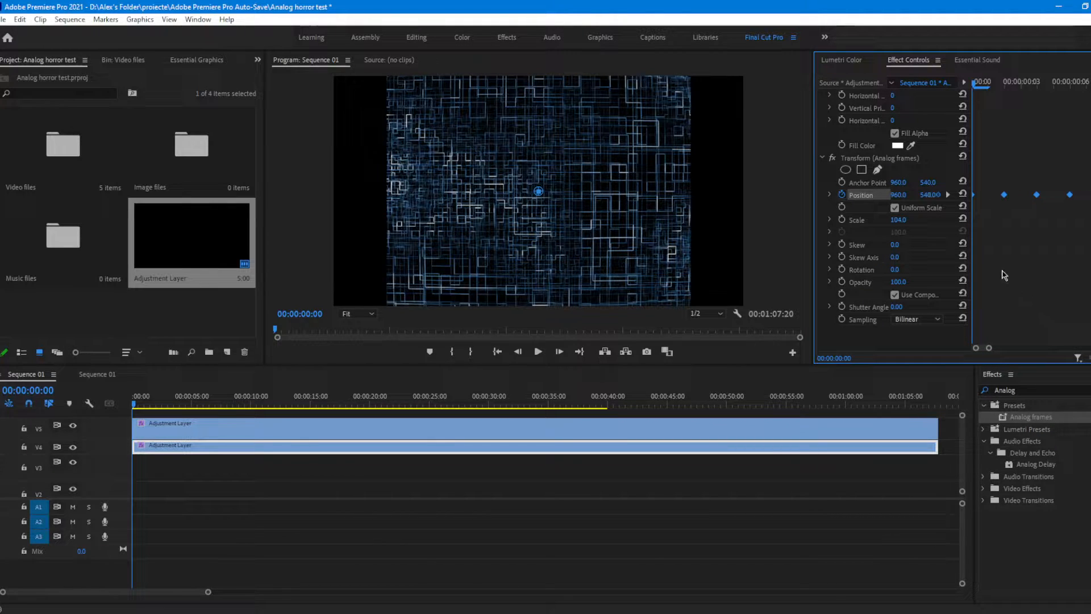
# Step: Step through the first frames of the sequence to examine how the Transform effect's Position keyframes shift the picture
pyautogui.press('Right')
pyautogui.press('Right')
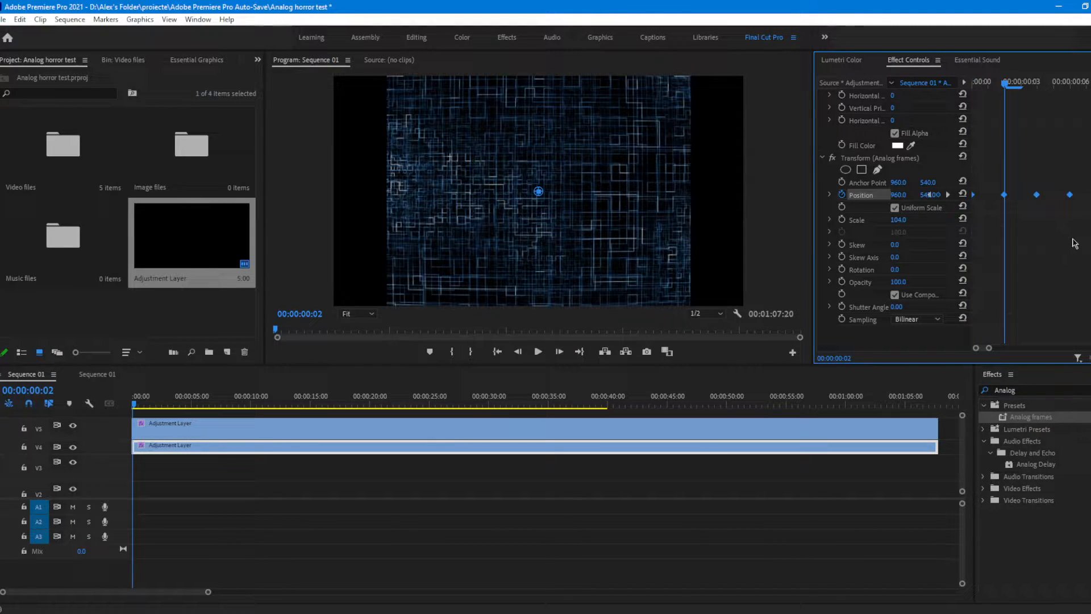
pyautogui.press('Left')
pyautogui.press('Left')
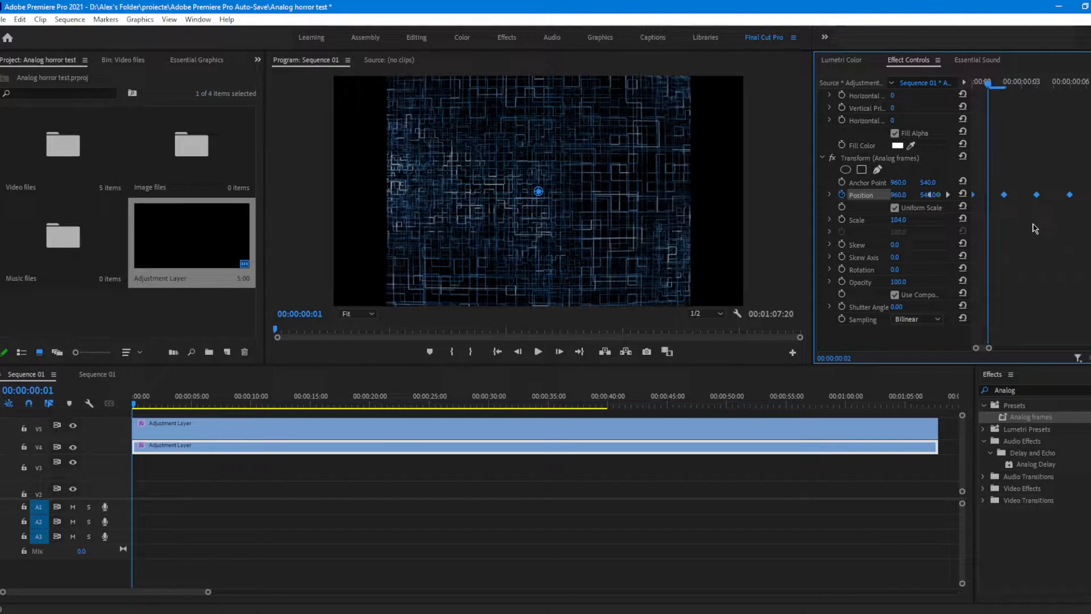
pyautogui.press('Right')
pyautogui.press('Right')
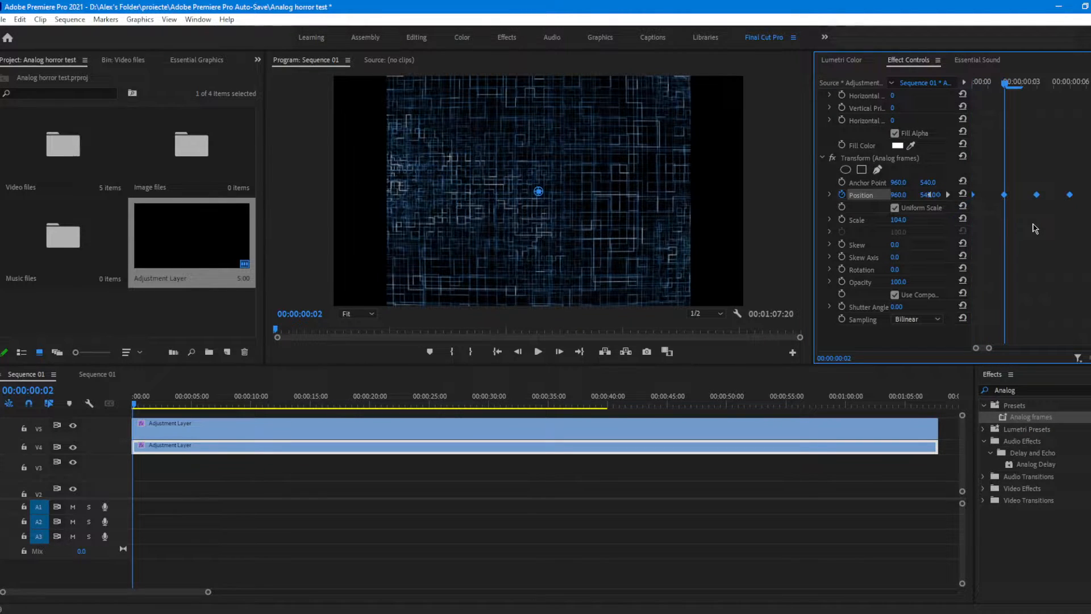
pyautogui.press('Right')
pyautogui.press('Right')
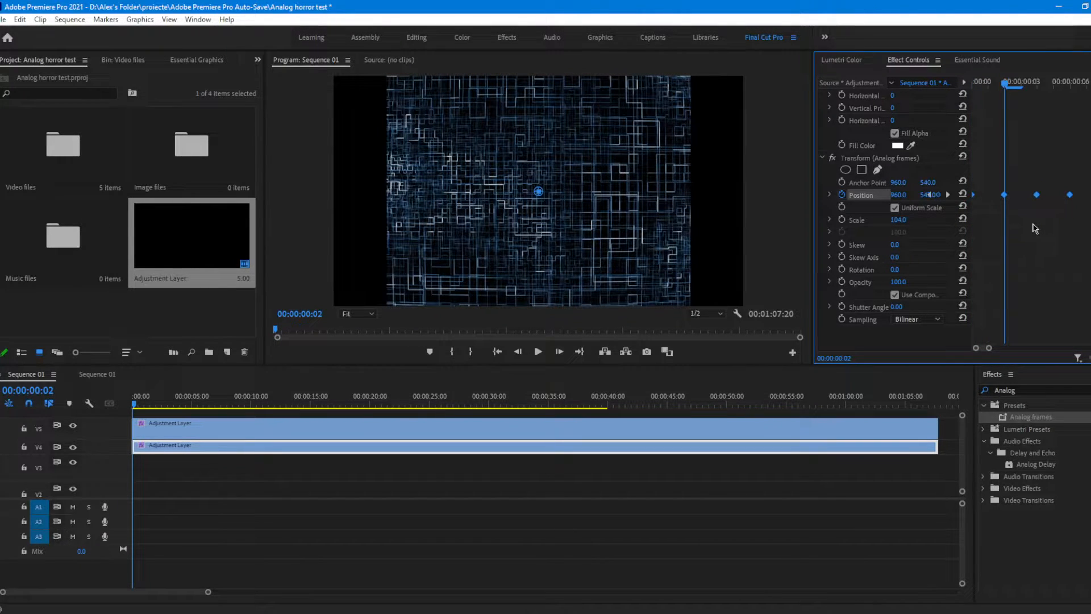
pyautogui.press('Right')
pyautogui.press('Right')
pyautogui.press('Right')
pyautogui.press('Right')
pyautogui.press('Right')
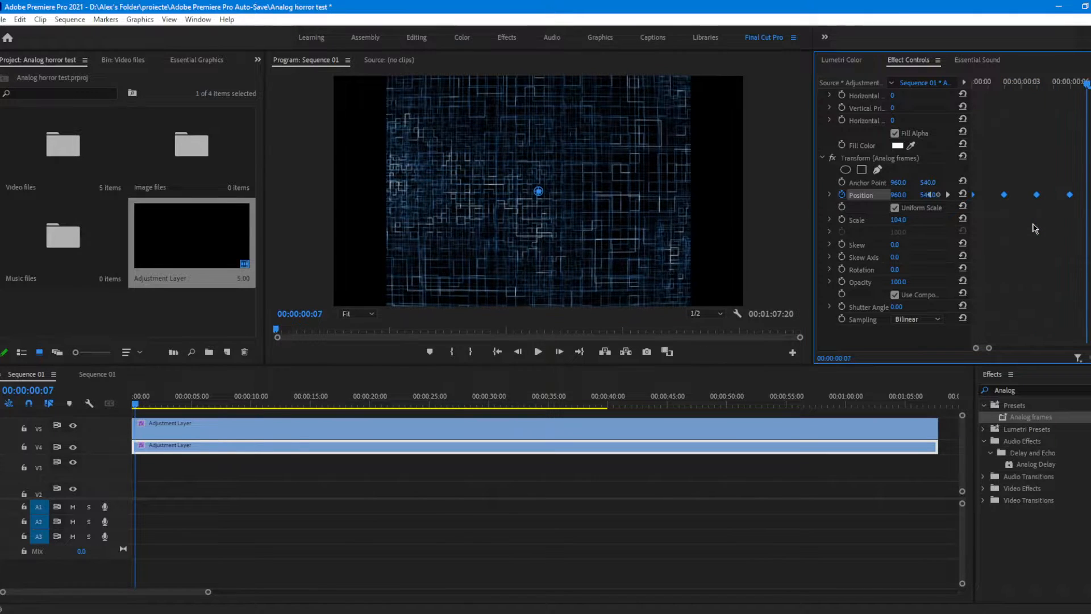
pyautogui.press('Right')
pyautogui.press('Right')
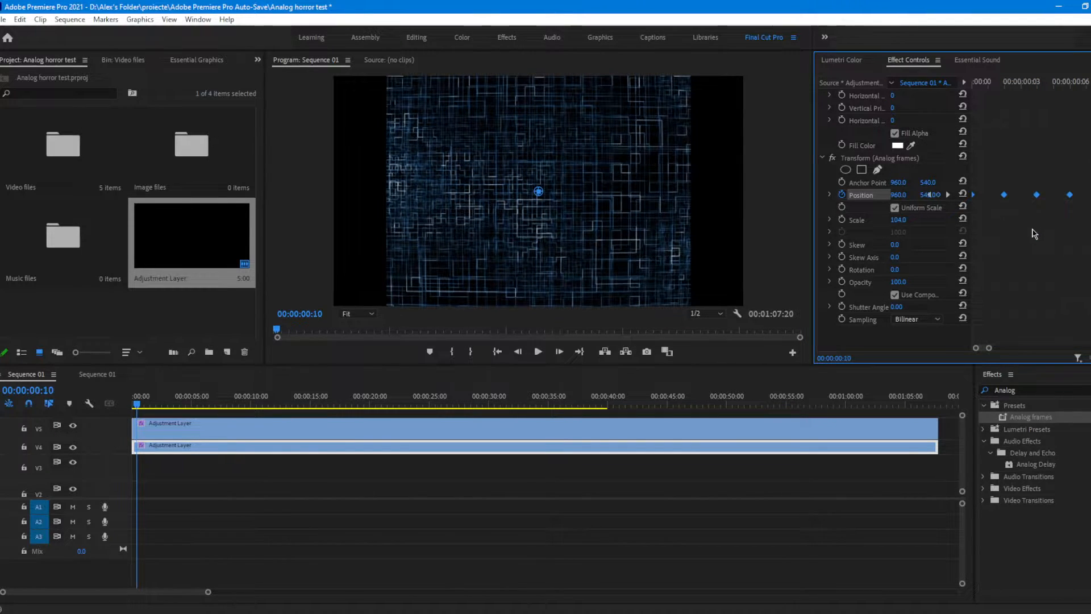
pyautogui.moveTo(989, 348); pyautogui.dragTo(1053, 348)
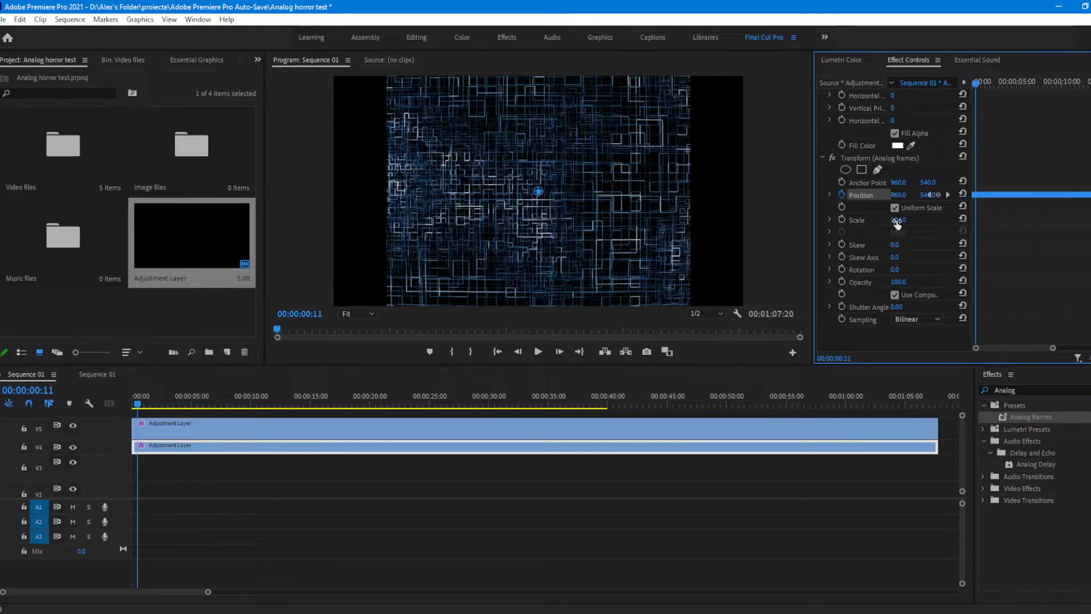
pyautogui.moveTo(897, 224); pyautogui.dragTo(901, 231)
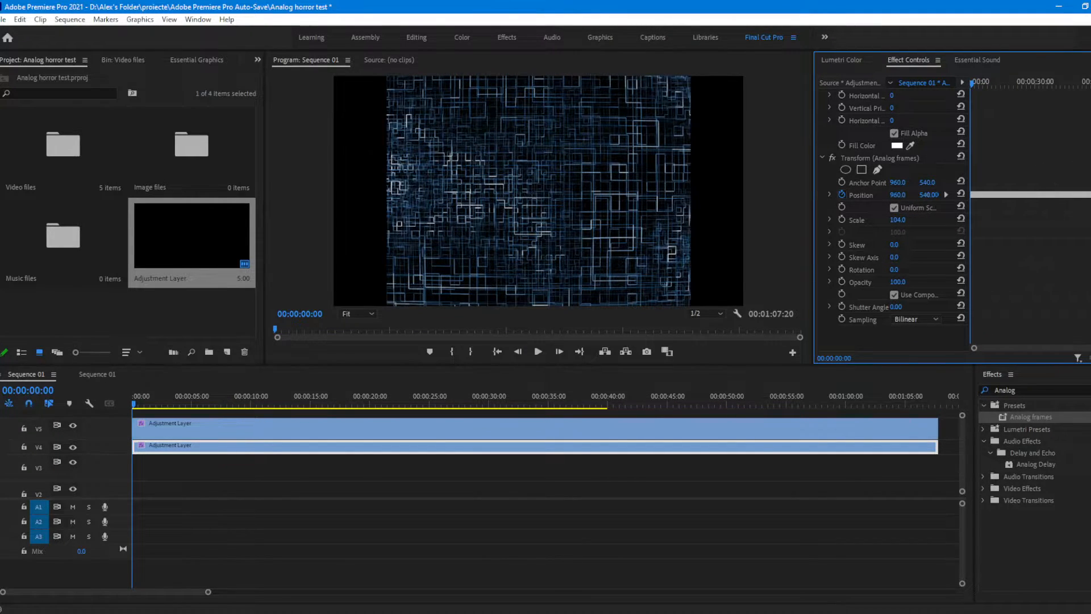
# Step: Turn the Transform effect's Position animation off and on again, setting a keyframe at 00:00:00:00
pyautogui.click(865, 159)
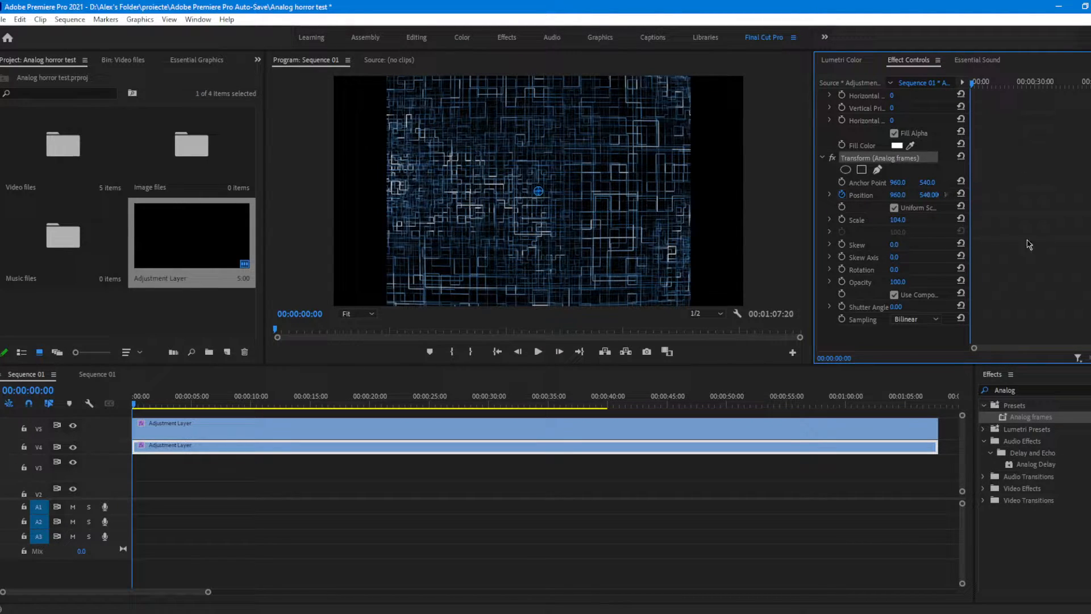
pyautogui.moveTo(1090, 348); pyautogui.dragTo(1024, 354)
pyautogui.click(841, 195)
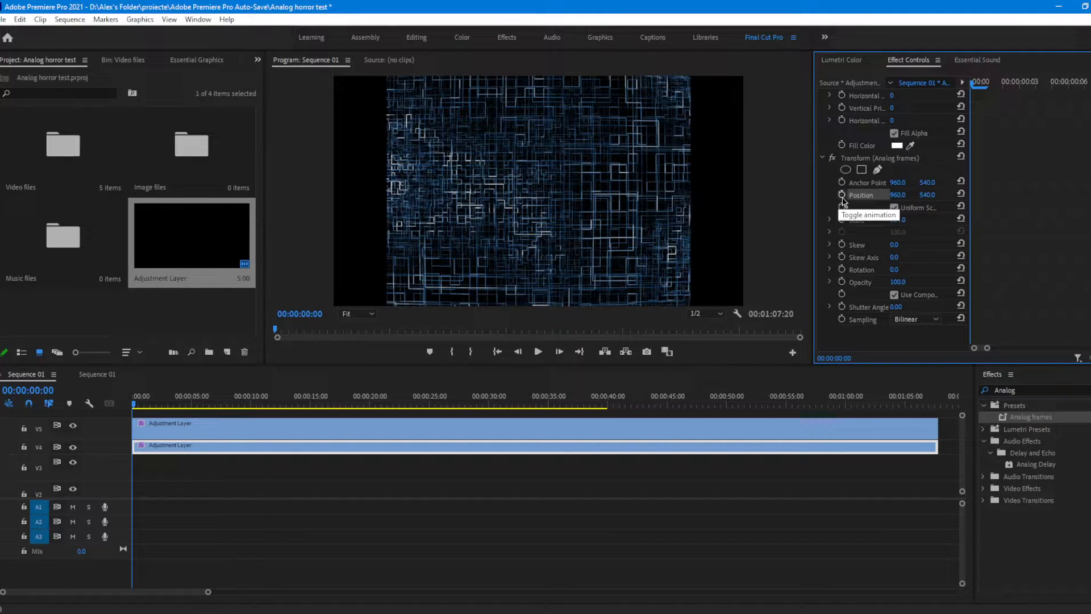
pyautogui.click(843, 197)
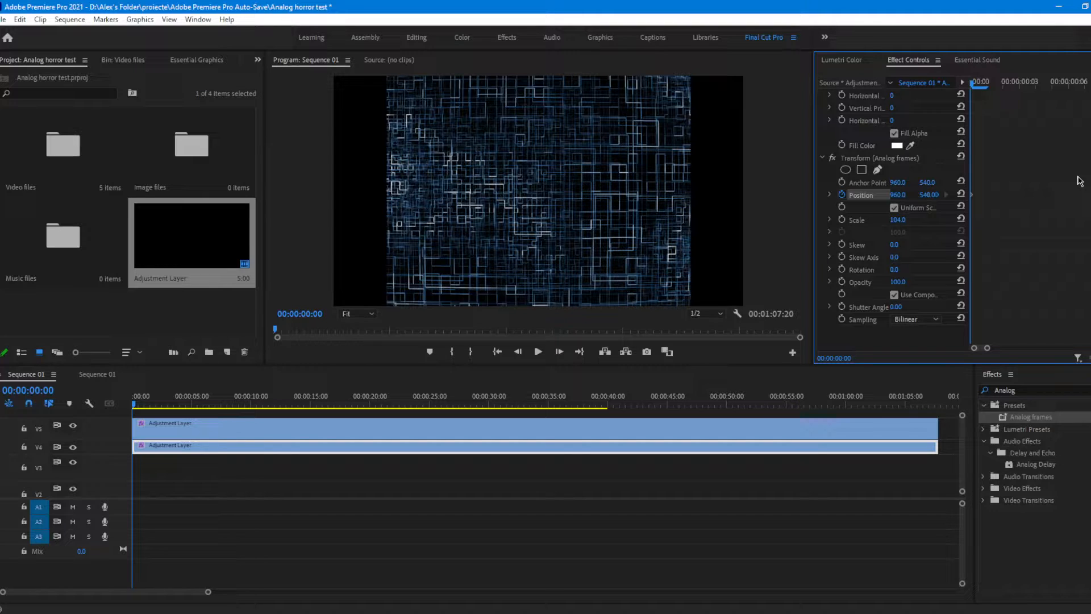
# Step: Add a second Transform Position keyframe at 00:00:00:02 with a newly entered vertical value
pyautogui.press('Right')
pyautogui.press('Right')
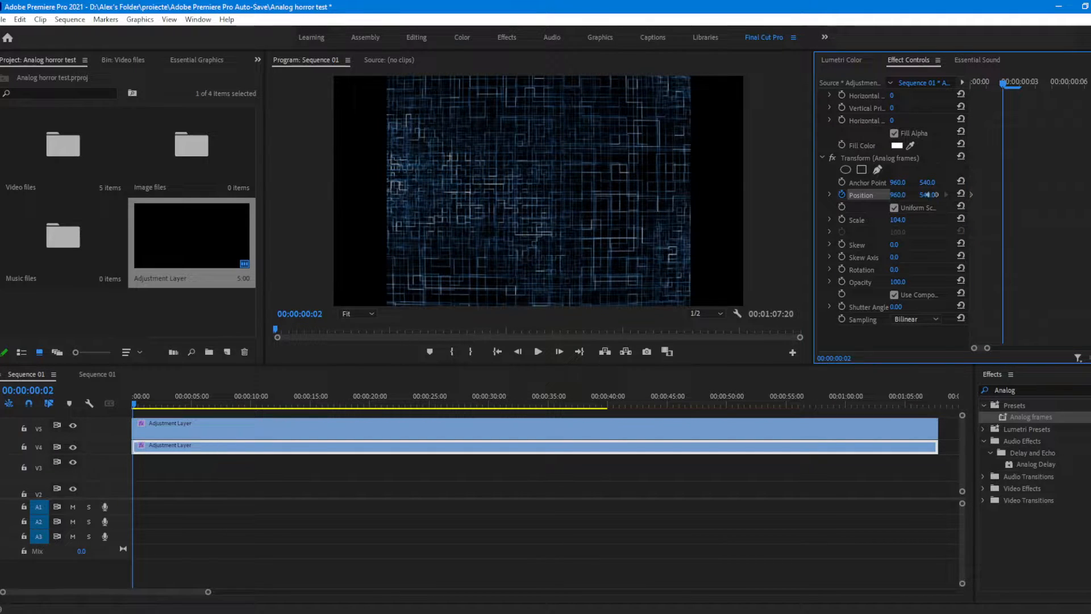
pyautogui.click(927, 195)
pyautogui.press('Right')
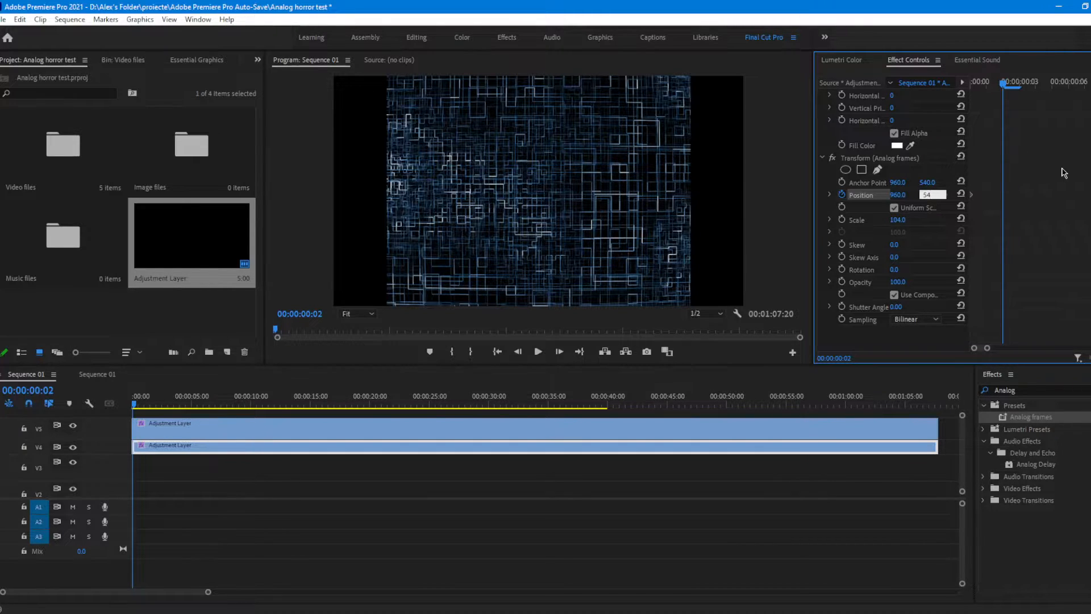
pyautogui.press('Return')
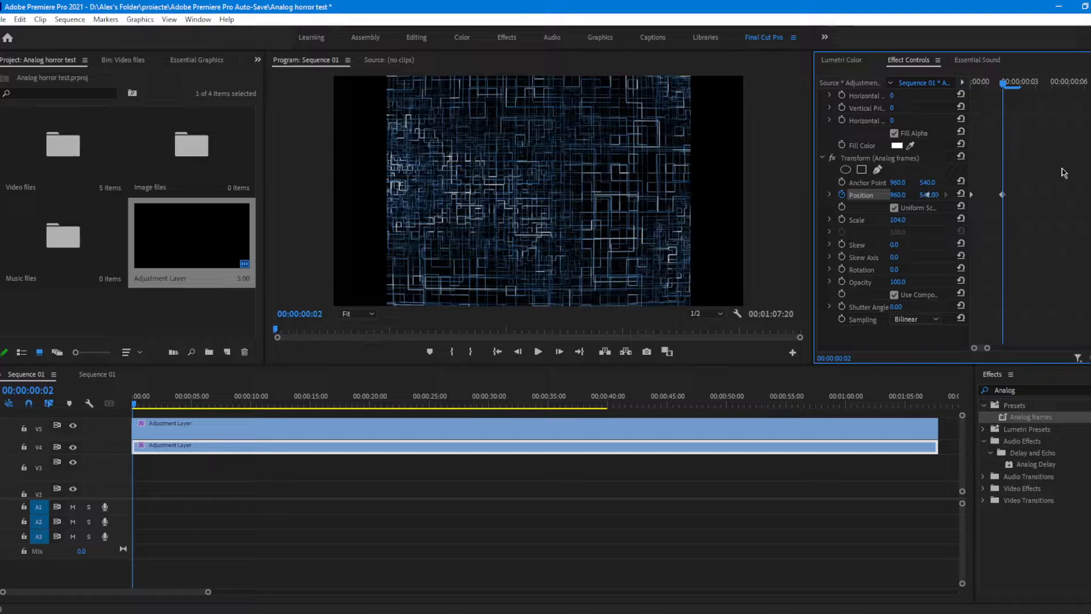
# Step: Set a Transform Position keyframe with a vertical value of 540 at 00:00:00:04
pyautogui.press('Right')
pyautogui.press('Right')
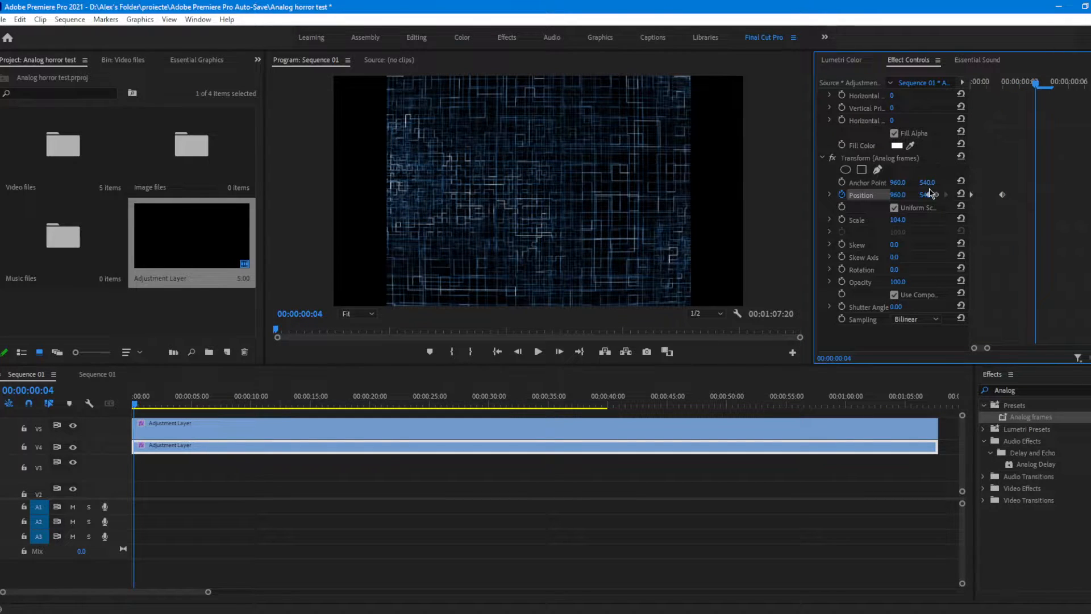
pyautogui.click(922, 195)
pyautogui.write('54')
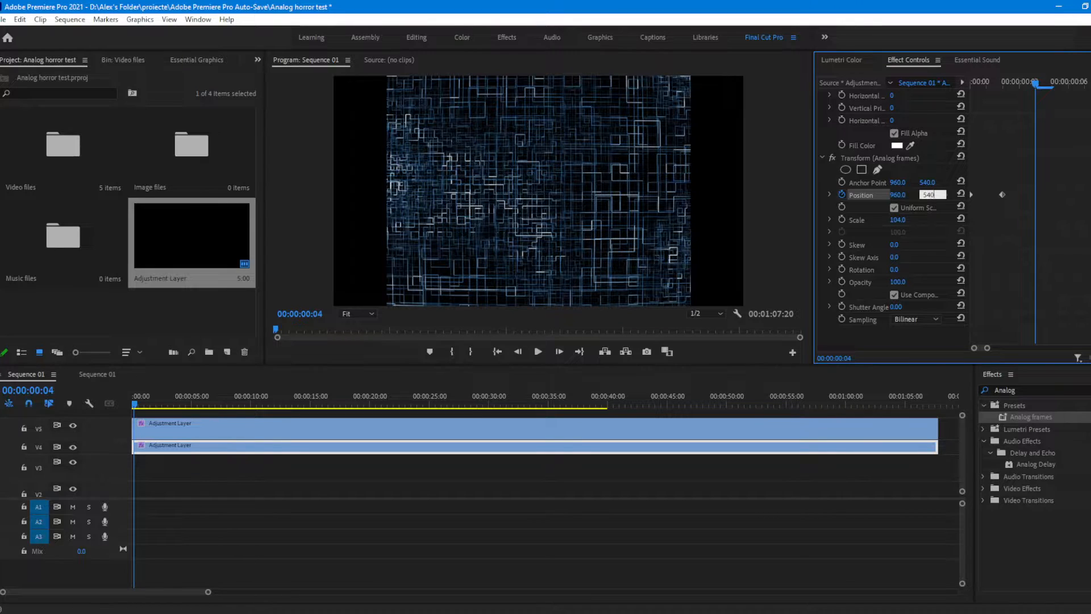
pyautogui.write('0')
pyautogui.press('Return')
# Step: Set a Transform Position keyframe with a vertical value of 540 at 00:00:00:06
pyautogui.press('Right')
pyautogui.press('Right')
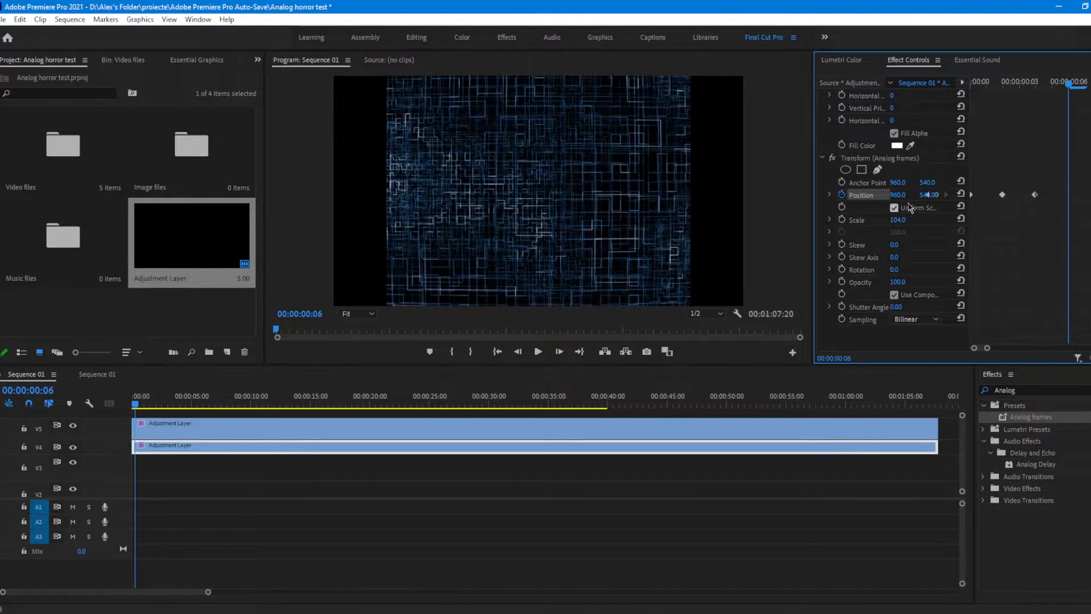
pyautogui.click(928, 195)
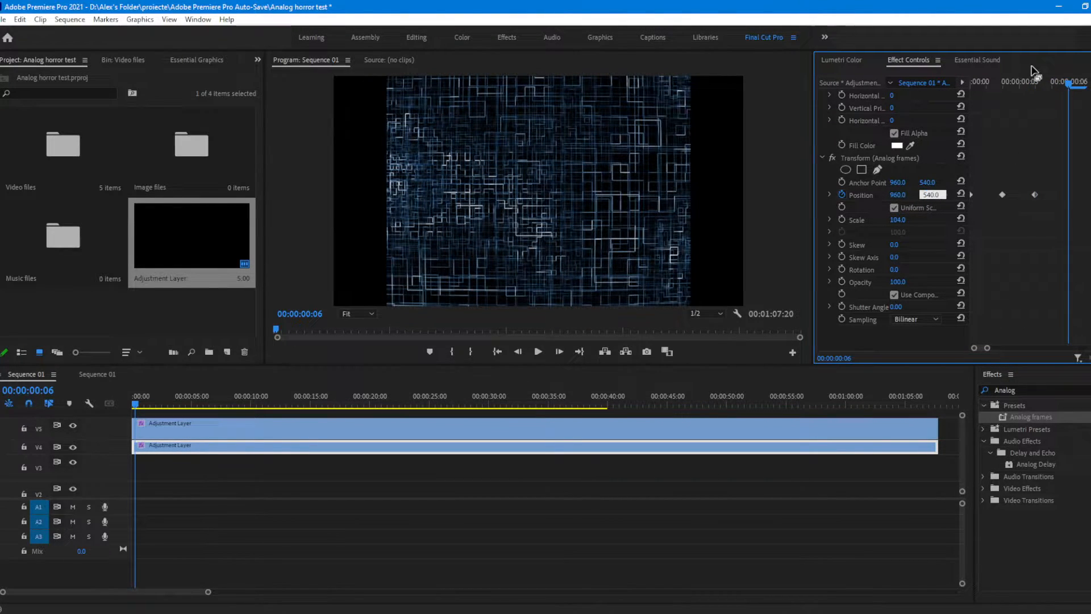
pyautogui.write('540')
pyautogui.press('Return')
# Step: Set a Transform Position keyframe with a vertical value of 540 at 00:00:00:08
pyautogui.press('Right')
pyautogui.press('Right')
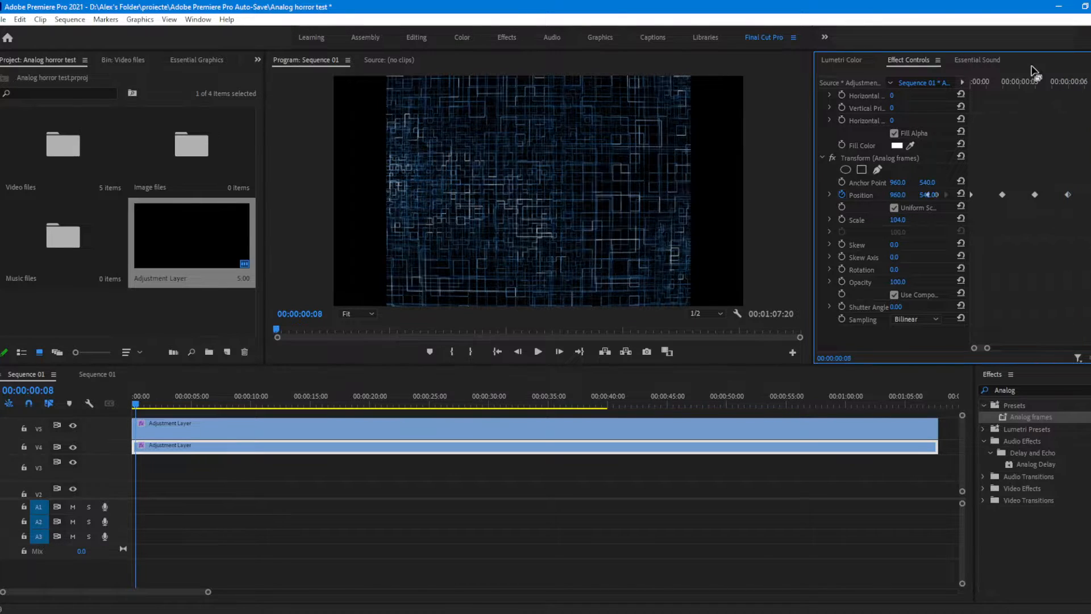
pyautogui.click(928, 194)
pyautogui.write('54')
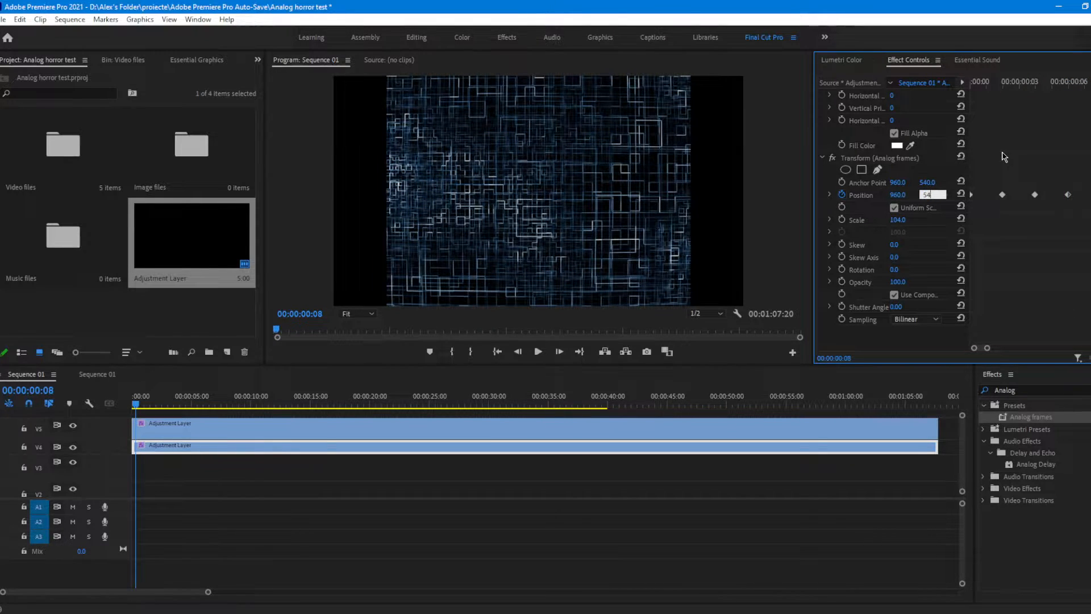
pyautogui.write('0')
pyautogui.press('Return')
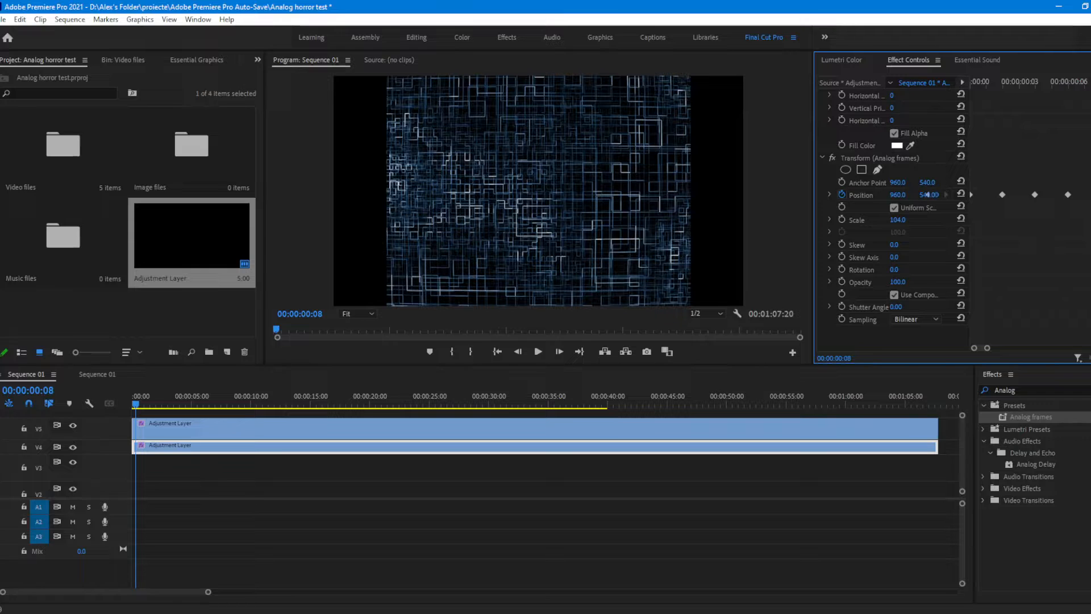
# Step: Copy the Position keyframes and repeat the growing pattern by pasting it at 00:00:00:08 and 00:00:00:16
pyautogui.moveTo(1087, 183); pyautogui.dragTo(971, 211)
pyautogui.moveTo(987, 348); pyautogui.dragTo(1009, 346)
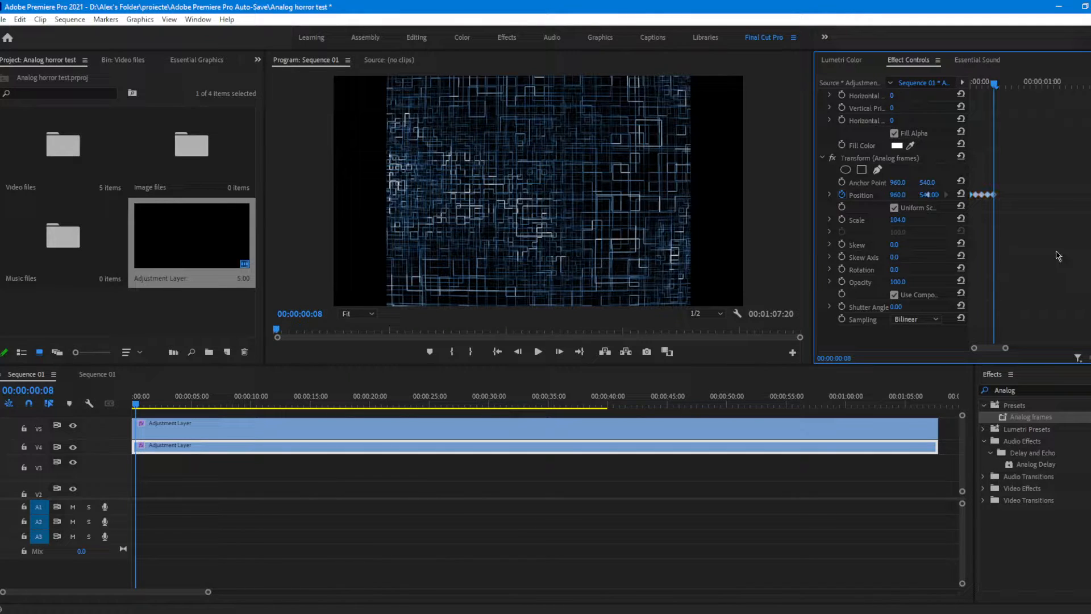
pyautogui.hotkey('ctrl', 'v')
pyautogui.press('Right')
pyautogui.press('Right')
pyautogui.press('Right')
pyautogui.press('Right')
pyautogui.press('Right')
pyautogui.press('Right')
pyautogui.press('Right')
pyautogui.press('Right')
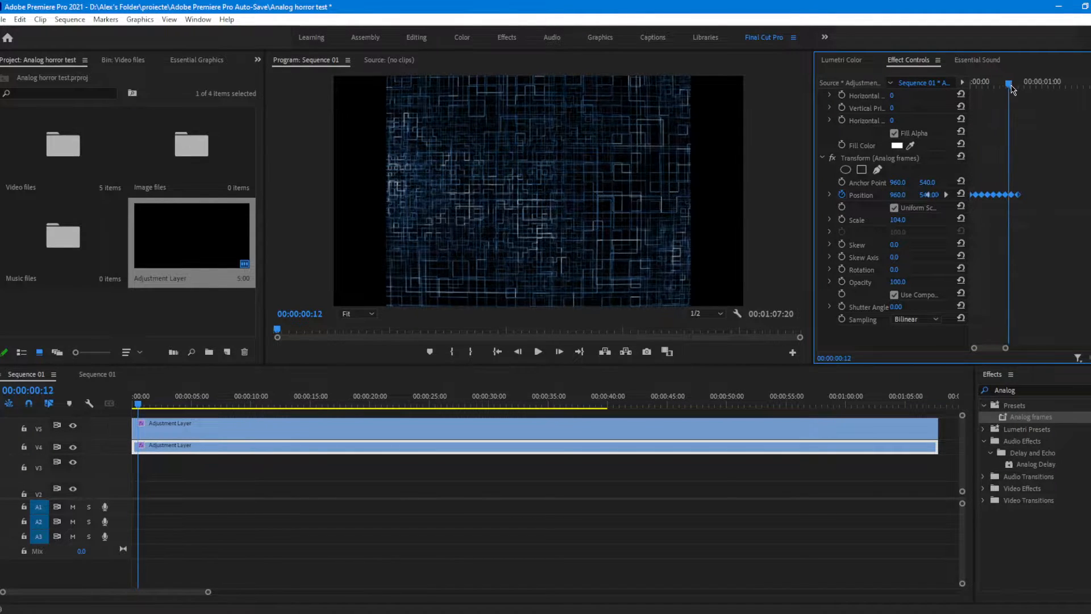
pyautogui.hotkey('ctrl', 'v')
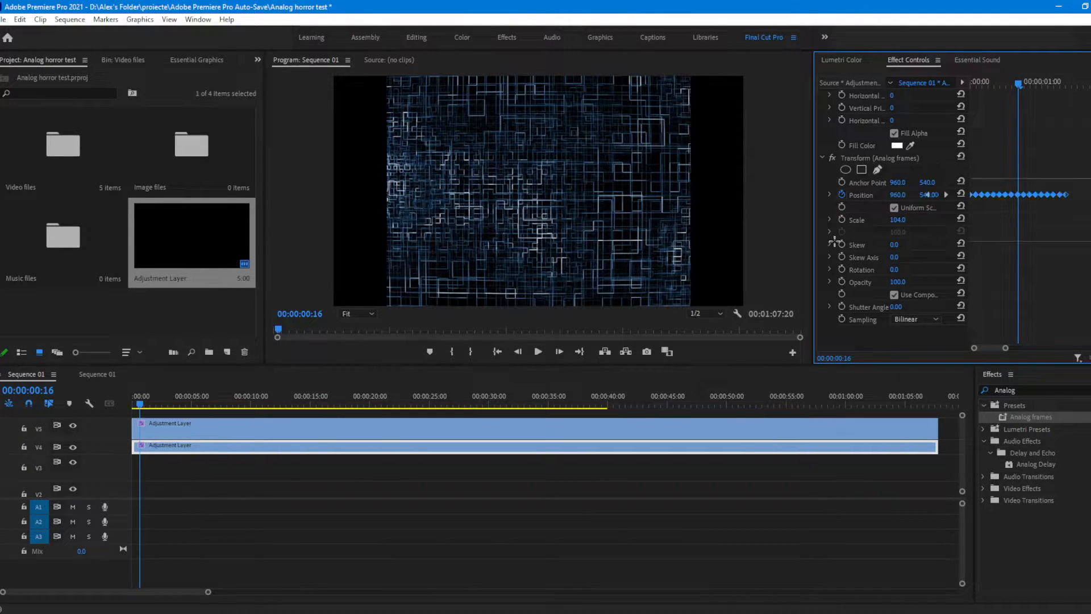
# Step: Extend the Position jitter by pasting the keyframe pattern at 00:00:01:08 and 00:00:02:16
pyautogui.moveTo(1018, 84); pyautogui.dragTo(1069, 93)
pyautogui.hotkey('ctrl', 'v')
pyautogui.moveTo(1006, 351); pyautogui.dragTo(1029, 348)
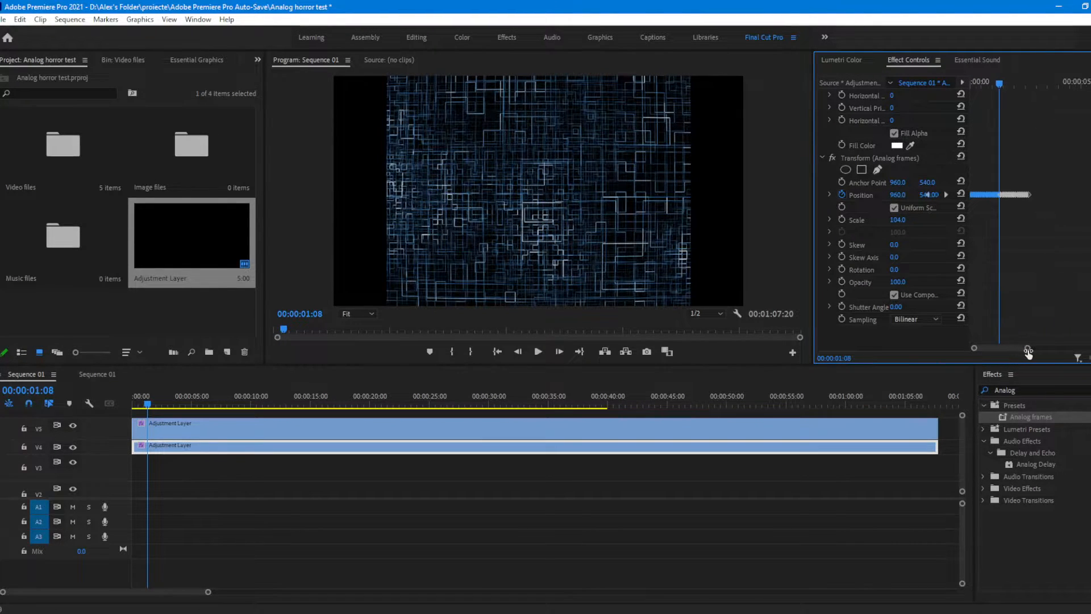
pyautogui.moveTo(1016, 88); pyautogui.dragTo(1028, 90)
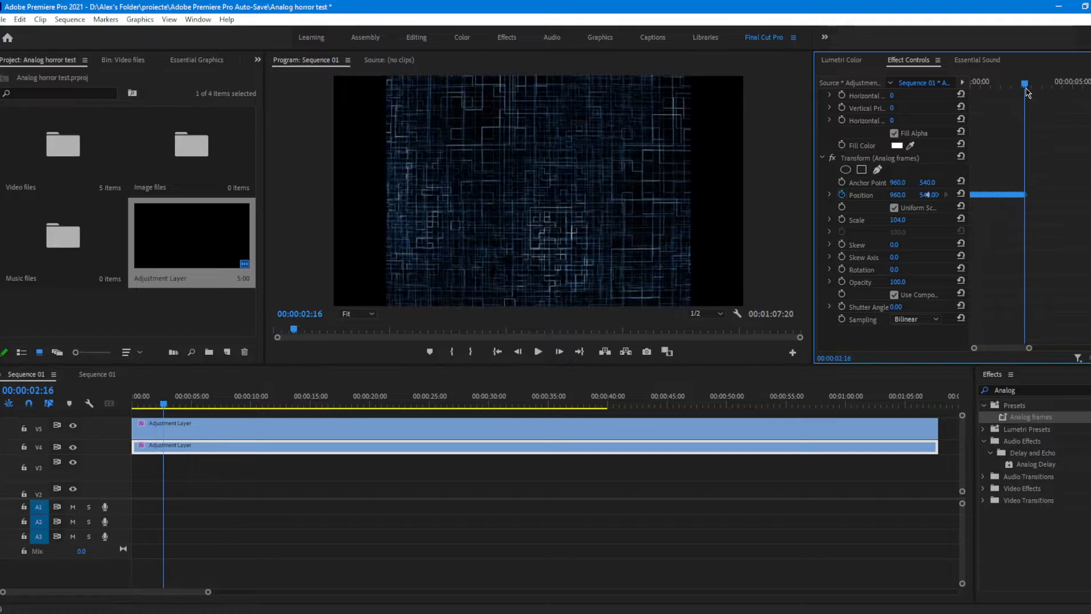
pyautogui.moveTo(1029, 348); pyautogui.dragTo(1054, 340)
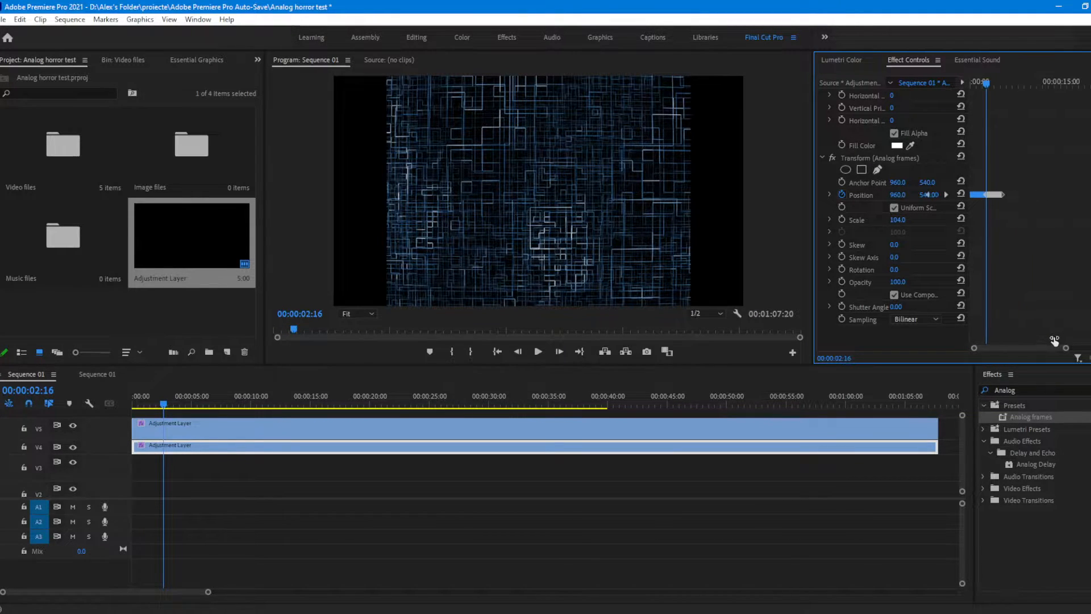
# Step: Select the whole run of Position keyframes and paste a copy at its last keyframe, just past 00:00:05:07
pyautogui.click(865, 196)
pyautogui.moveTo(988, 84); pyautogui.dragTo(1004, 89)
pyautogui.moveTo(1065, 347); pyautogui.dragTo(992, 324)
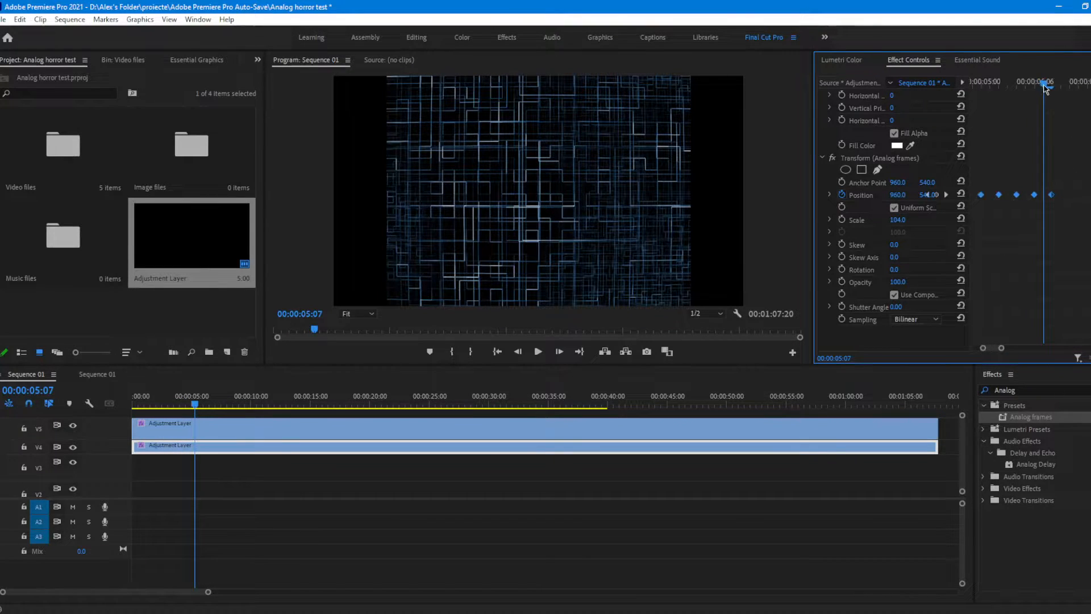
pyautogui.moveTo(1047, 86); pyautogui.dragTo(1057, 86)
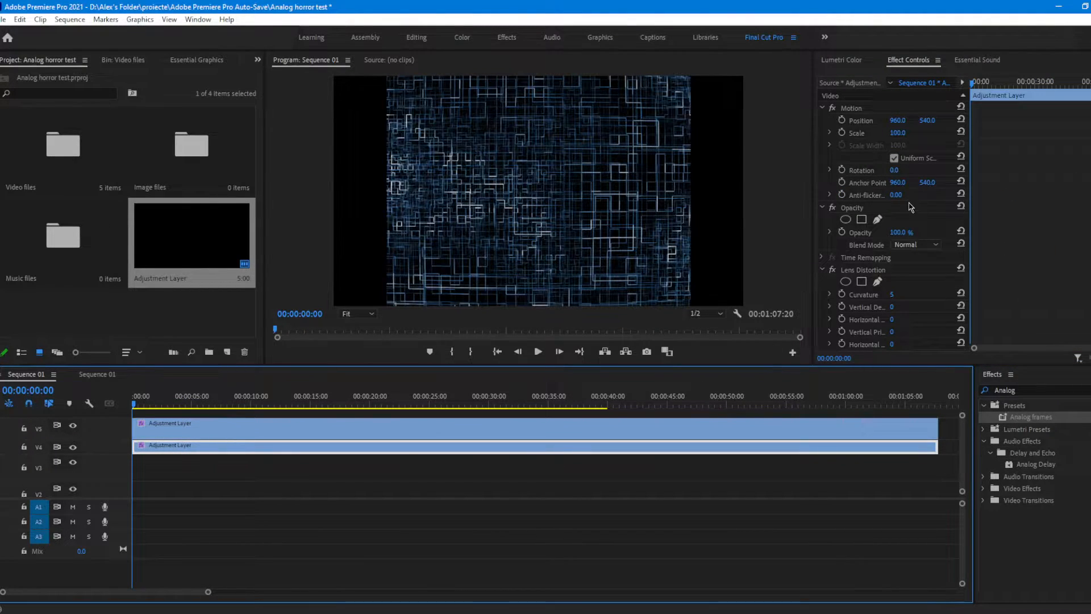
# Step: Find the Gaussian Blur video effect and apply it to the track V4 adjustment layer
pyautogui.click(1001, 390)
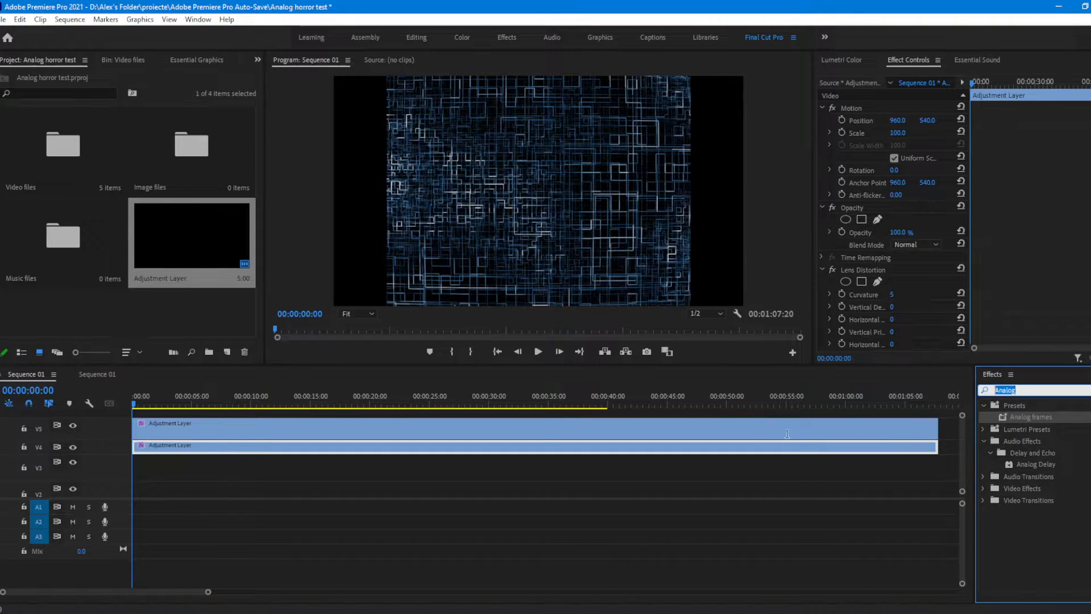
pyautogui.write('Gau')
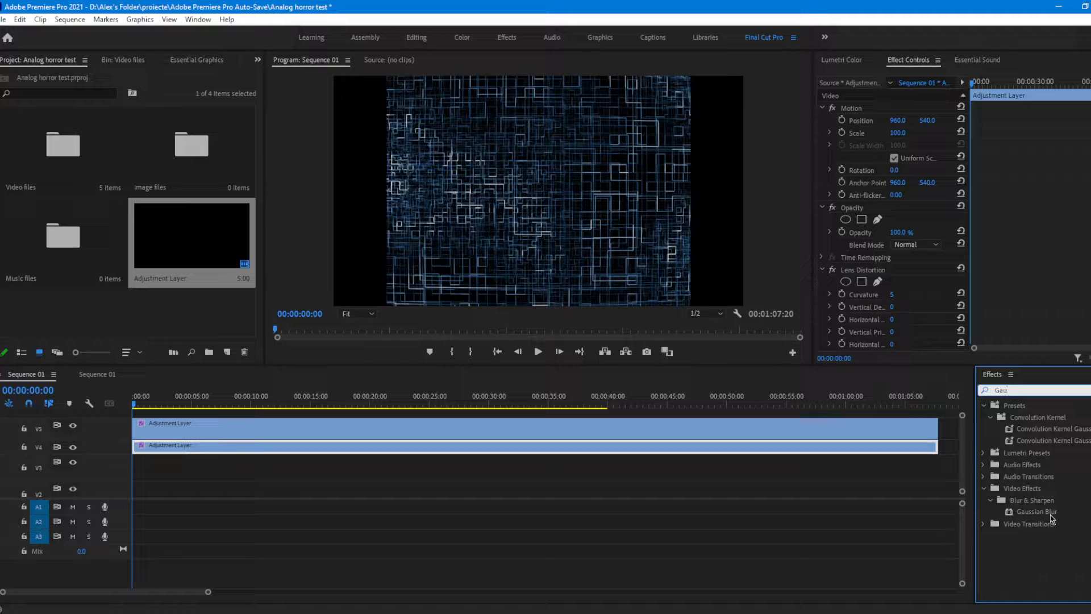
pyautogui.moveTo(1052, 518); pyautogui.dragTo(918, 326)
pyautogui.scroll(-5, 918, 326)
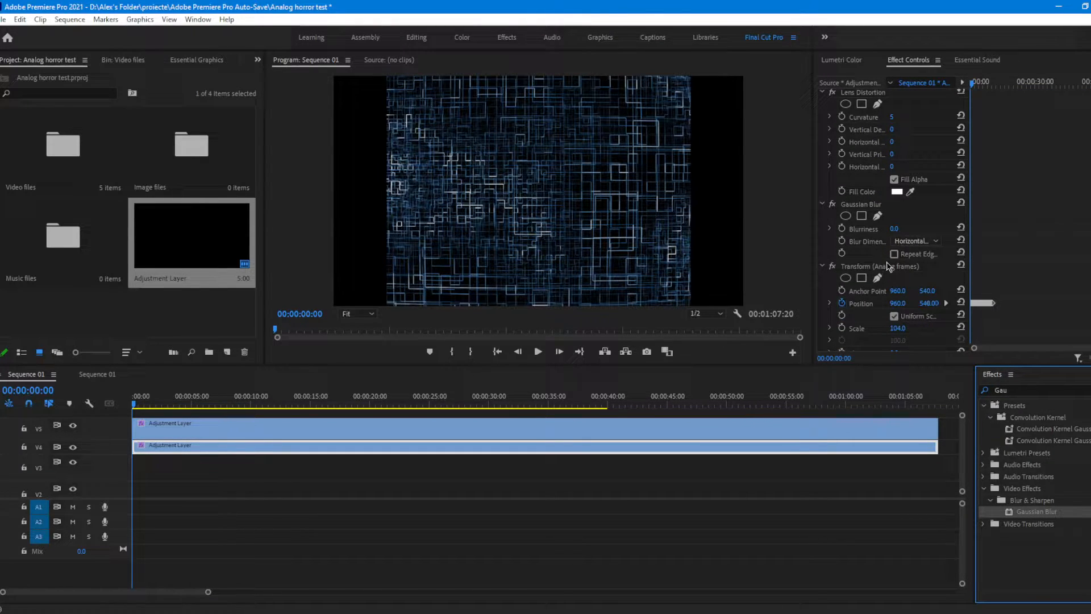
# Step: Move the Gaussian Blur effect below the Transform effect and edit its Blurriness value
pyautogui.moveTo(888, 266); pyautogui.dragTo(866, 200)
pyautogui.scroll(-3, 875, 233)
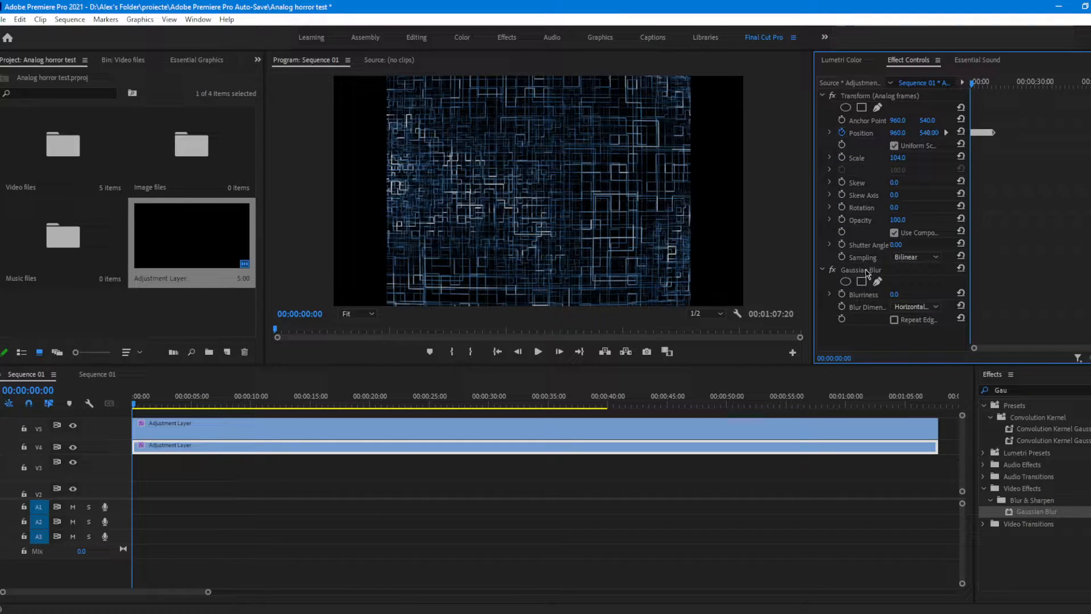
pyautogui.click(894, 295)
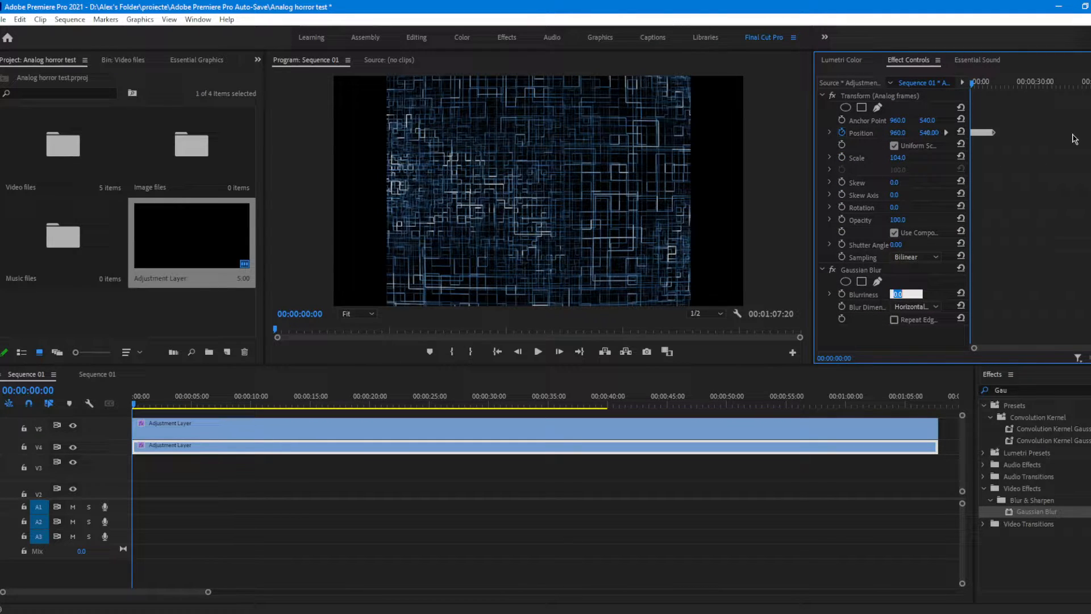
pyautogui.press('Return')
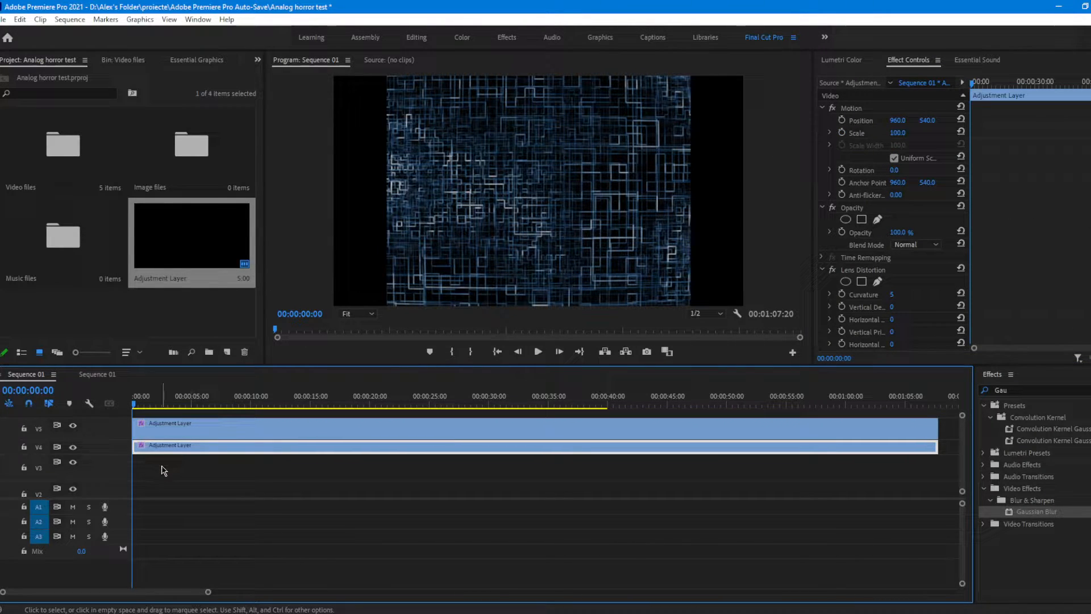
# Step: Load VHS Glitch - Vol 2.mp4 from the Video files bin into the Source monitor
pyautogui.doubleClick(172, 165)
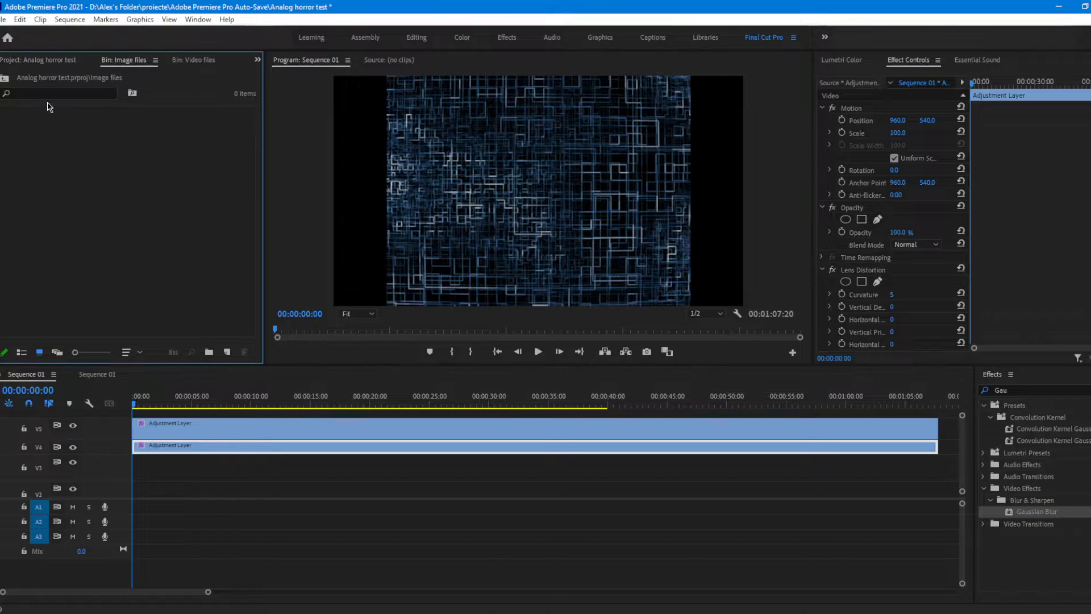
pyautogui.click(45, 61)
pyautogui.click(52, 162)
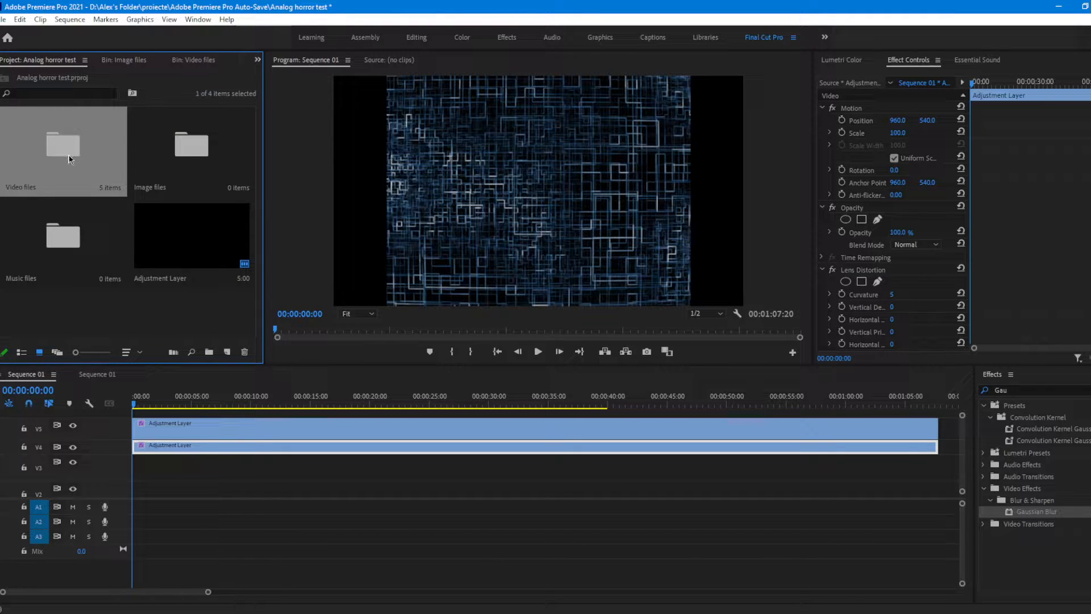
pyautogui.doubleClick(69, 160)
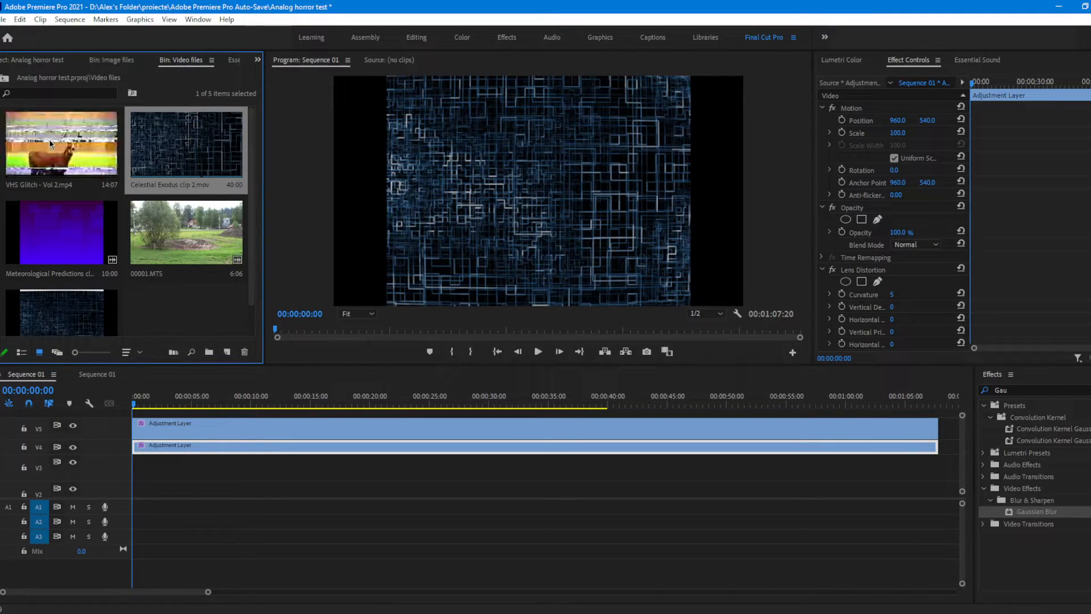
pyautogui.click(35, 147)
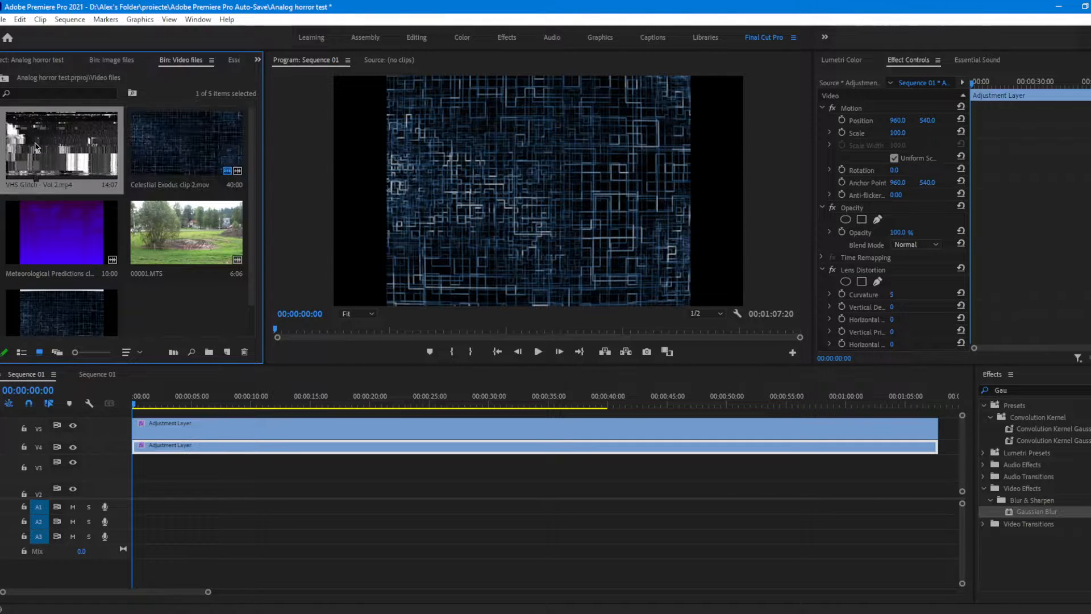
pyautogui.doubleClick(36, 147)
# Step: Play, step and scrub through the VHS Glitch - Vol 2.mp4 source clip to examine its glitch and static footage
pyautogui.moveTo(331, 331); pyautogui.dragTo(276, 250)
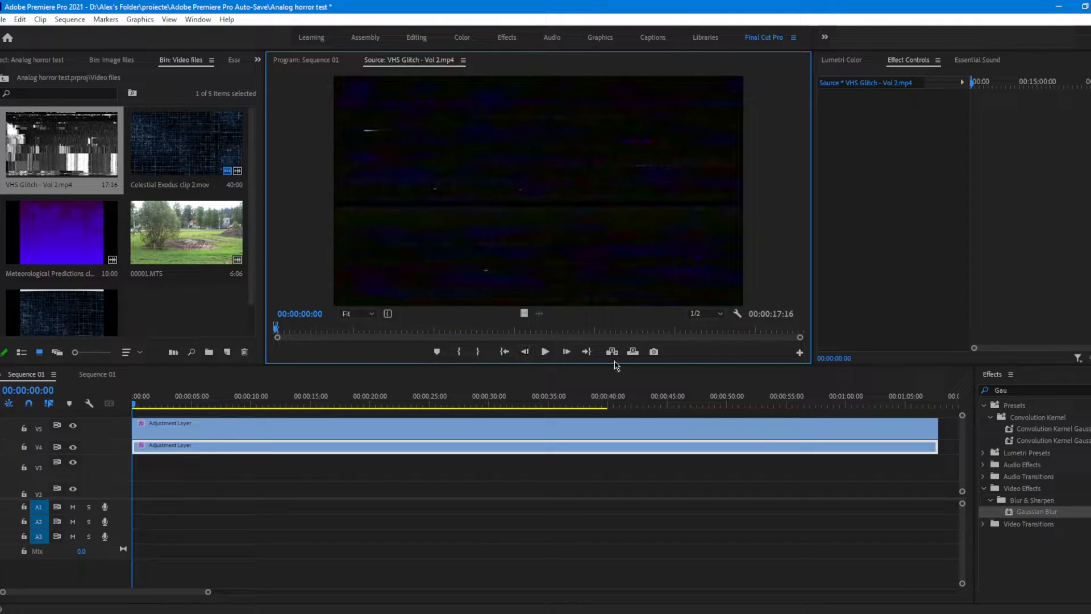
pyautogui.moveTo(274, 336); pyautogui.dragTo(265, 333)
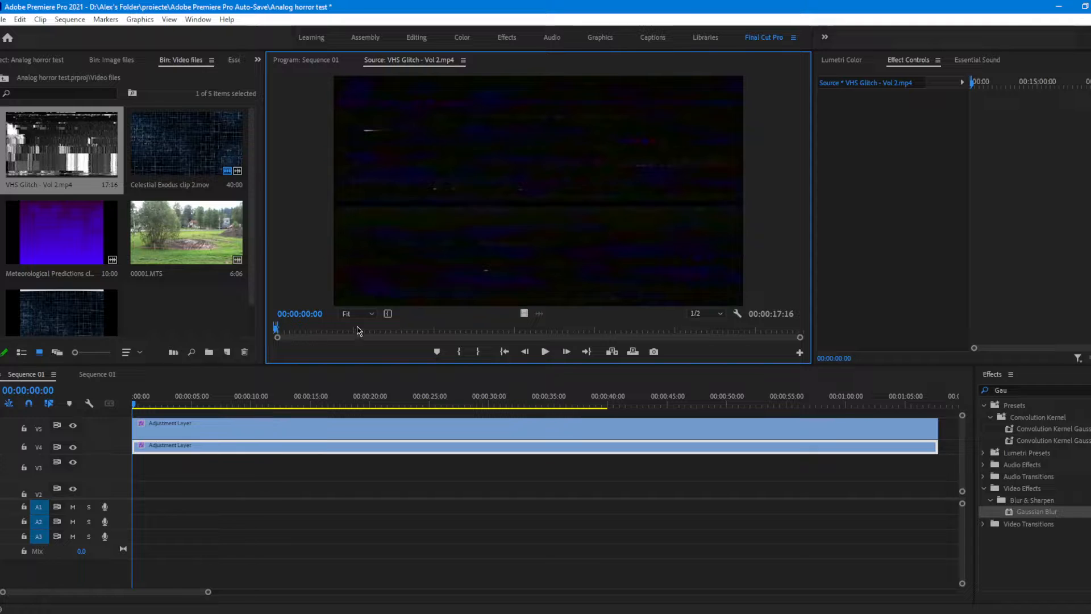
pyautogui.press('space')
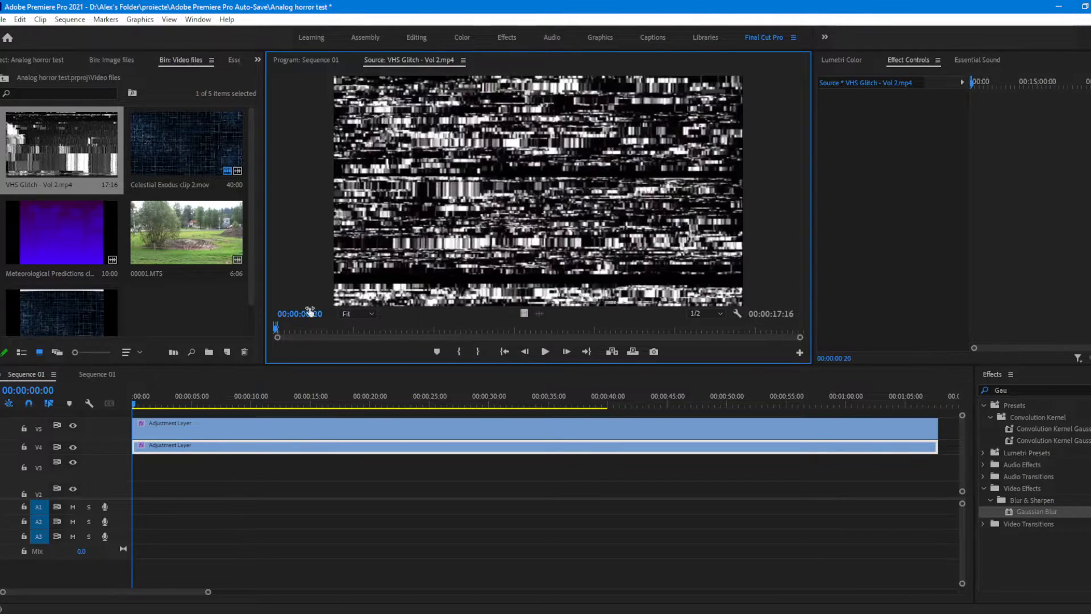
pyautogui.moveTo(284, 331); pyautogui.dragTo(275, 329)
pyautogui.press('Right')
pyautogui.press('Right')
pyautogui.press('Right')
pyautogui.press('Right')
pyautogui.press('Right')
pyautogui.press('Right')
pyautogui.press('Right')
pyautogui.press('Right')
pyautogui.press('Right')
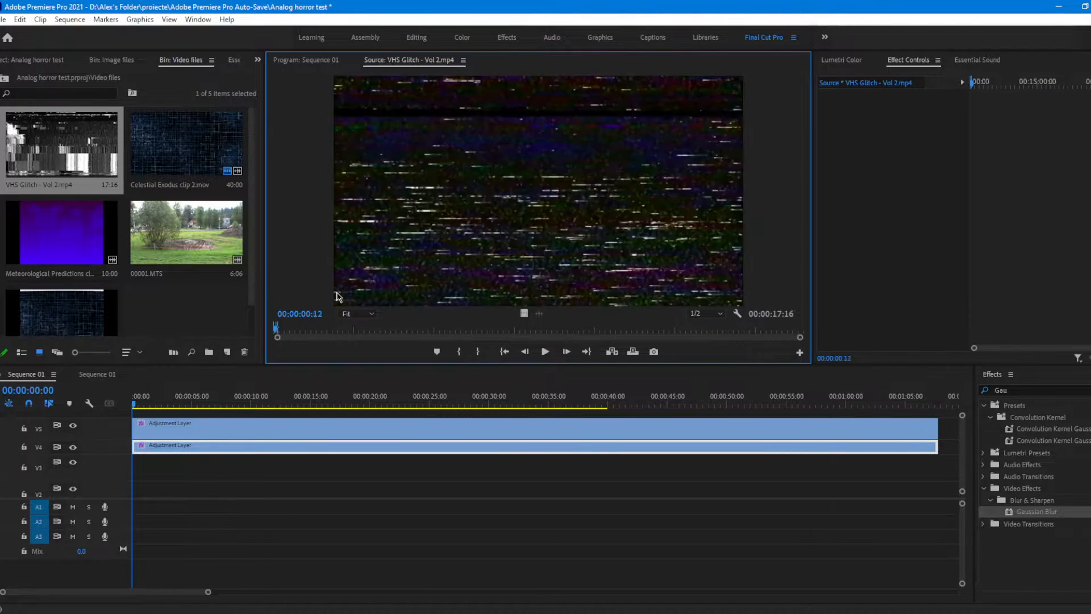
pyautogui.press('Left')
pyautogui.press('Left')
pyautogui.press('Left')
pyautogui.press('Left')
pyautogui.press('Left')
pyautogui.press('Left')
pyautogui.press('Left')
pyautogui.press('Left')
pyautogui.press('Left')
pyautogui.press('Left')
pyautogui.press('Left')
pyautogui.press('Left')
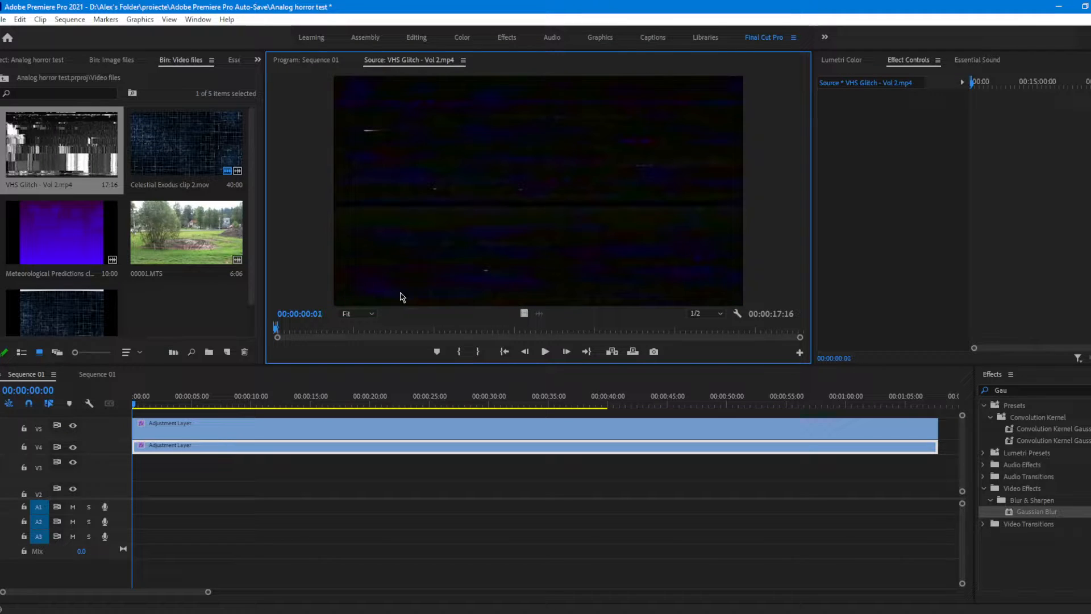
pyautogui.press('space')
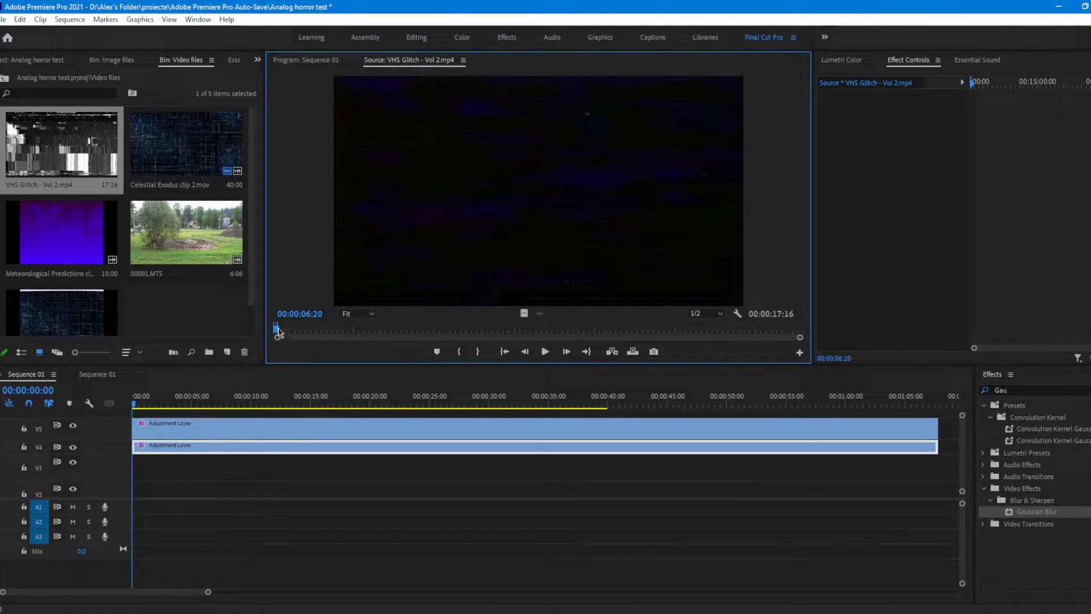
pyautogui.moveTo(278, 331); pyautogui.dragTo(352, 345)
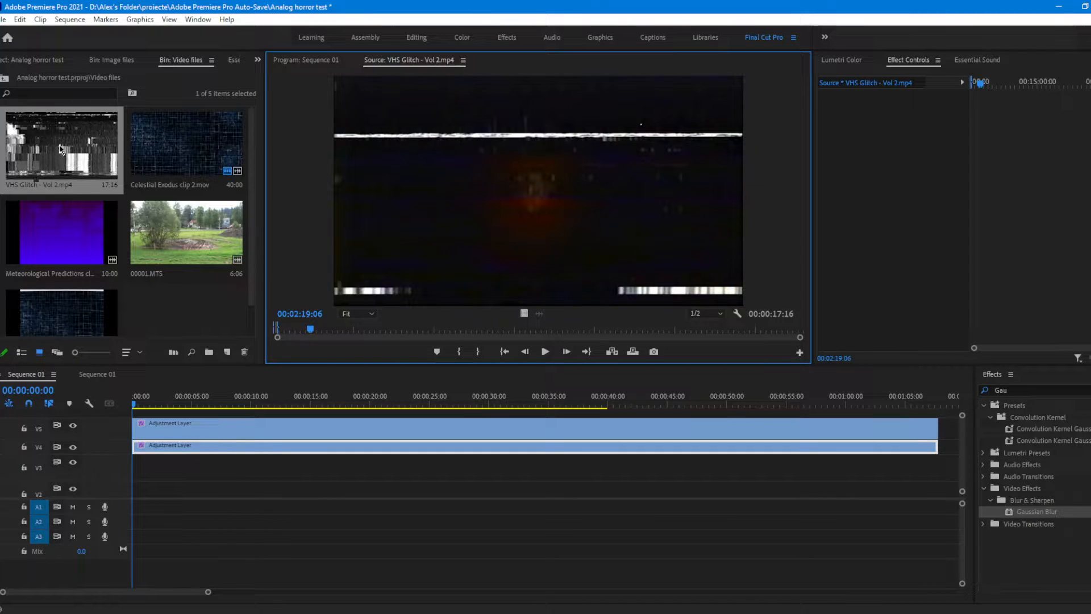
# Step: Place VHS Glitch - Vol 2.mp4 on track V3 at the sequence start and preview its opening frames
pyautogui.moveTo(58, 145); pyautogui.dragTo(127, 475)
pyautogui.click(150, 405)
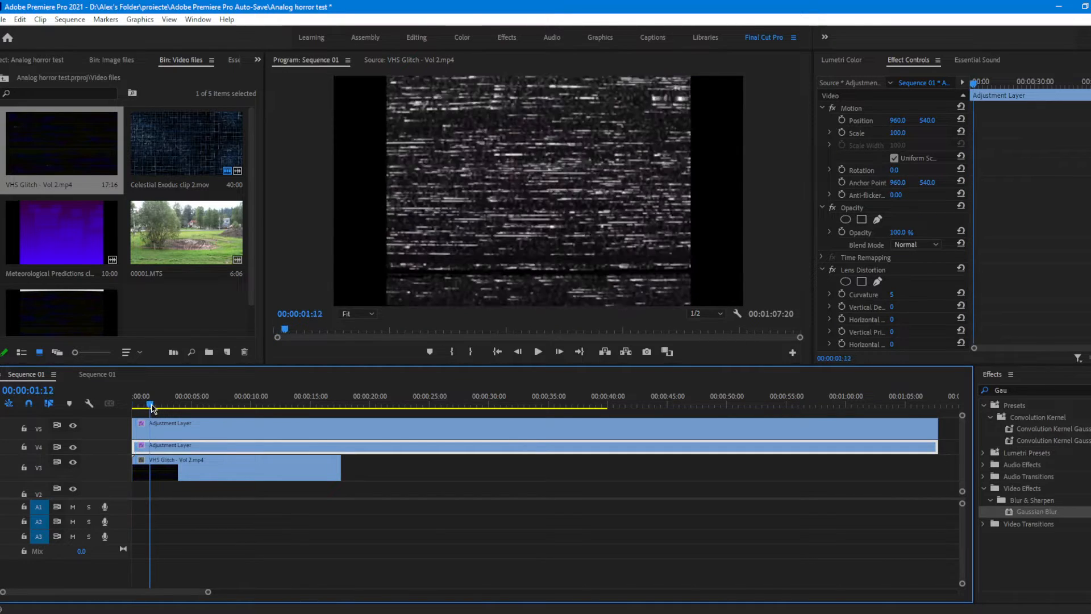
pyautogui.moveTo(152, 408); pyautogui.dragTo(100, 392)
# Step: Try the Screen blend mode on the V3 glitch clip and switch it to Linear Dodge (Add)
pyautogui.click(182, 464)
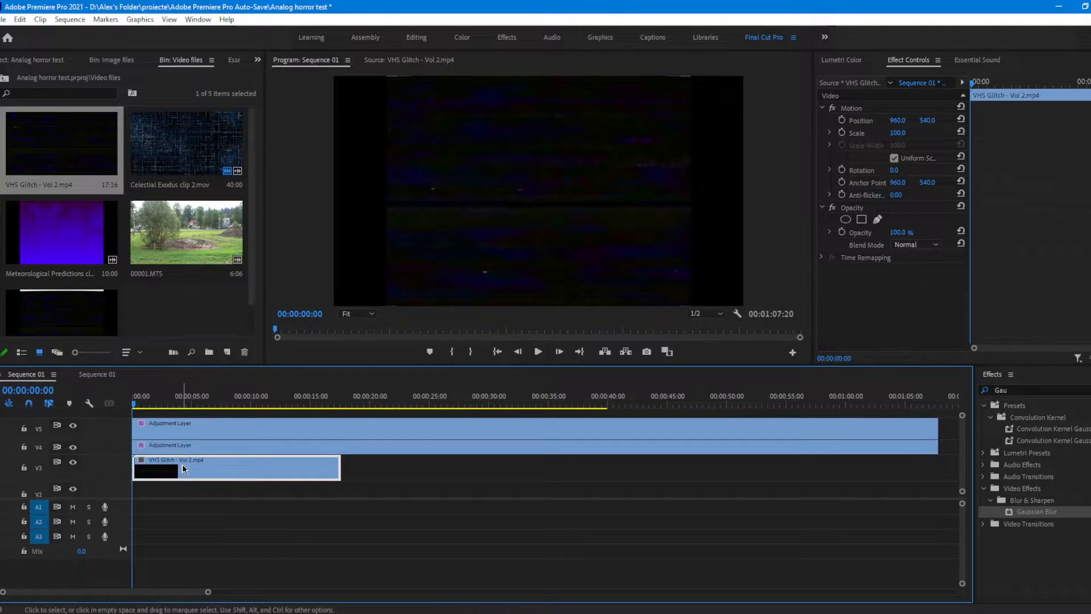
pyautogui.click(863, 210)
pyautogui.click(912, 245)
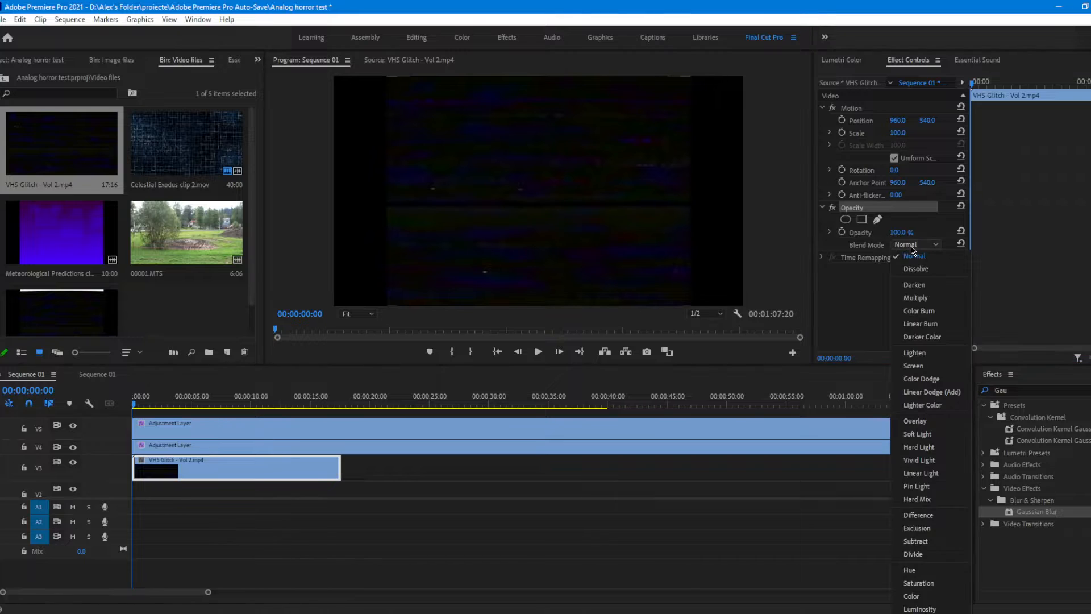
pyautogui.click(943, 364)
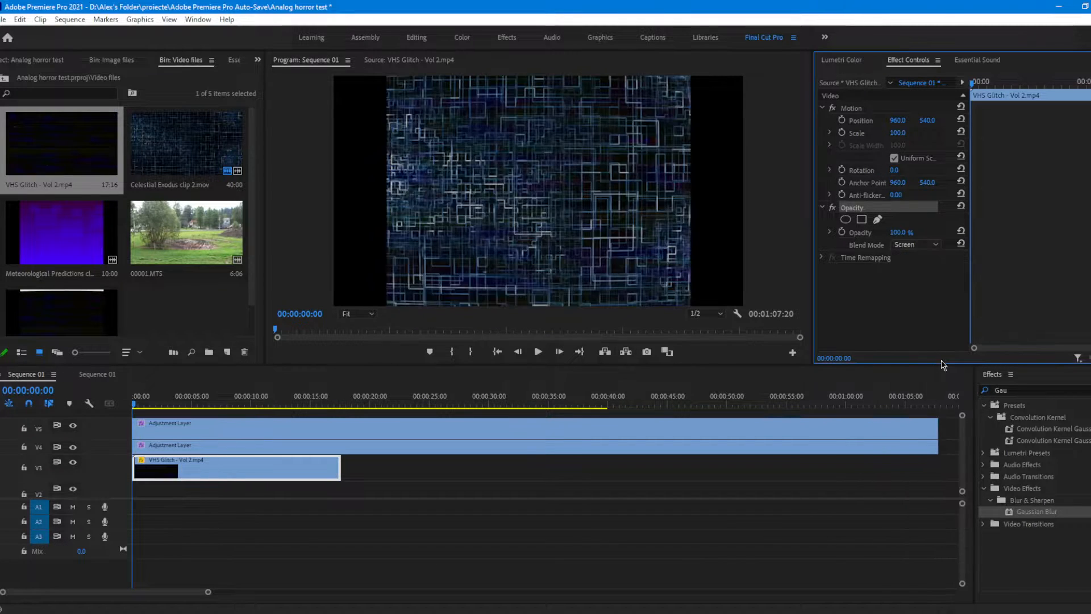
pyautogui.click(916, 245)
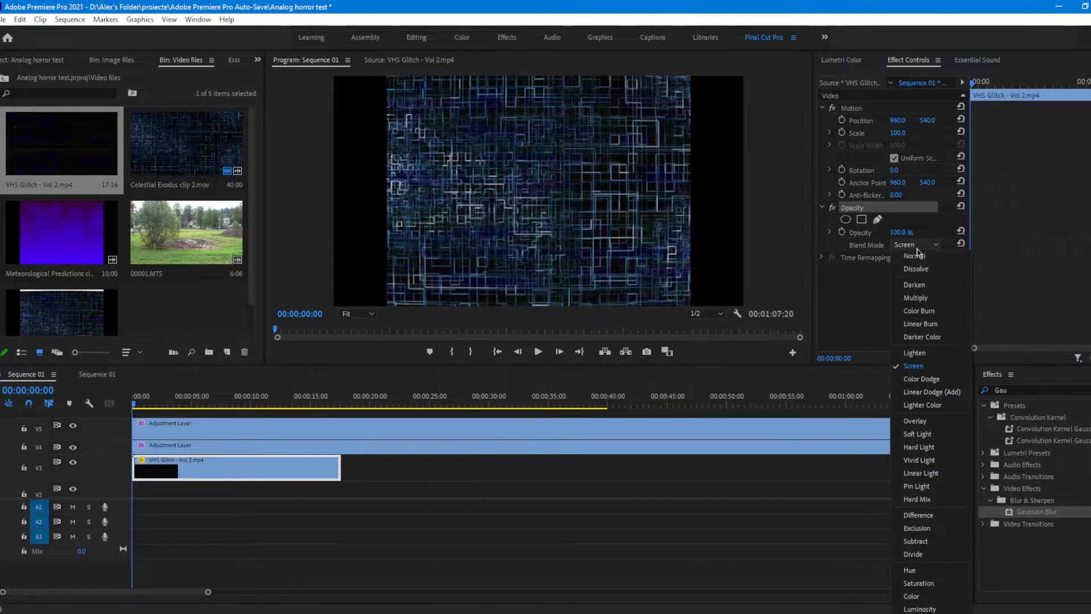
pyautogui.click(944, 393)
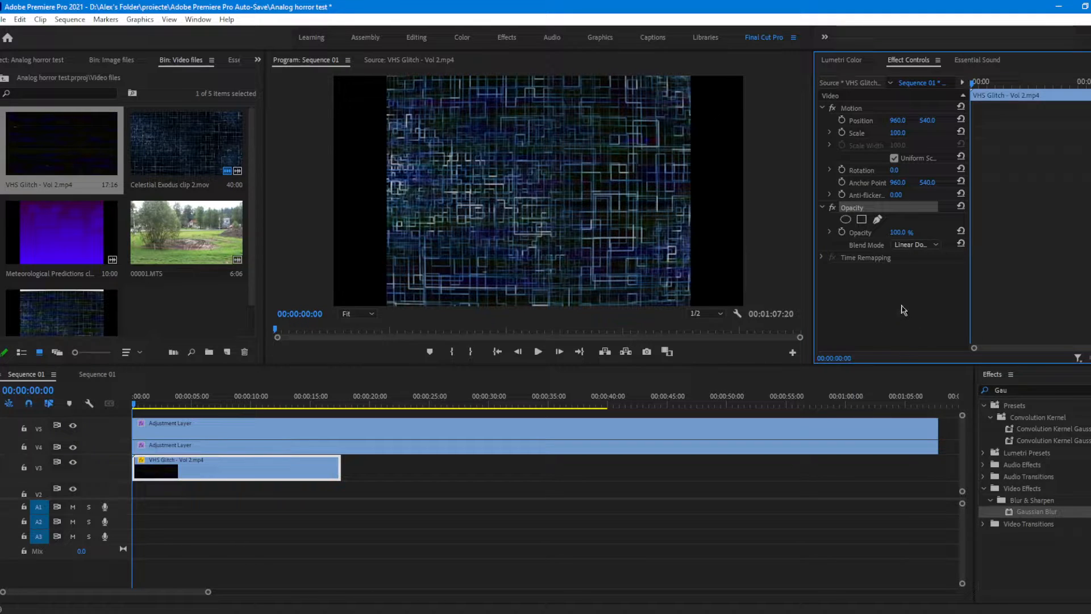
# Step: Split the V3 glitch clip at 00:00:04:03, delete its first part and move the remainder to the sequence start
pyautogui.moveTo(976, 82); pyautogui.dragTo(1005, 83)
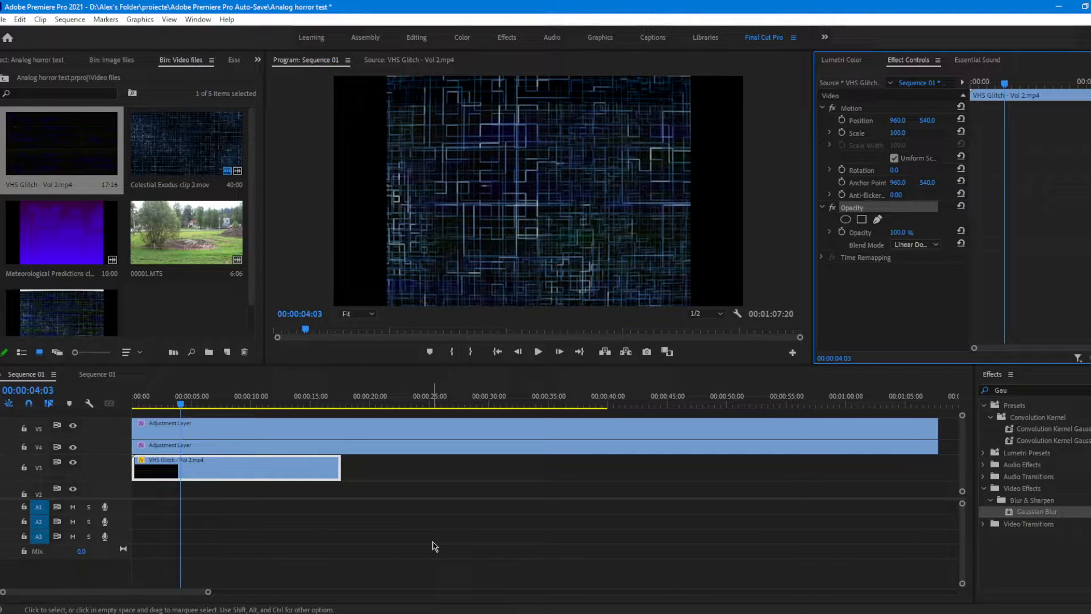
pyautogui.press('c')
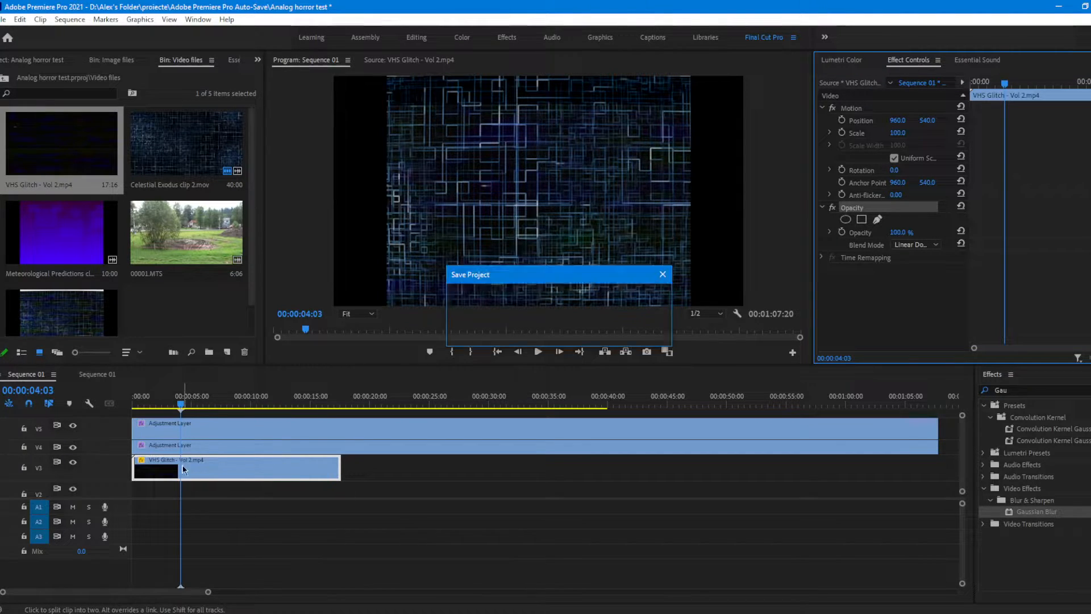
pyautogui.click(185, 466)
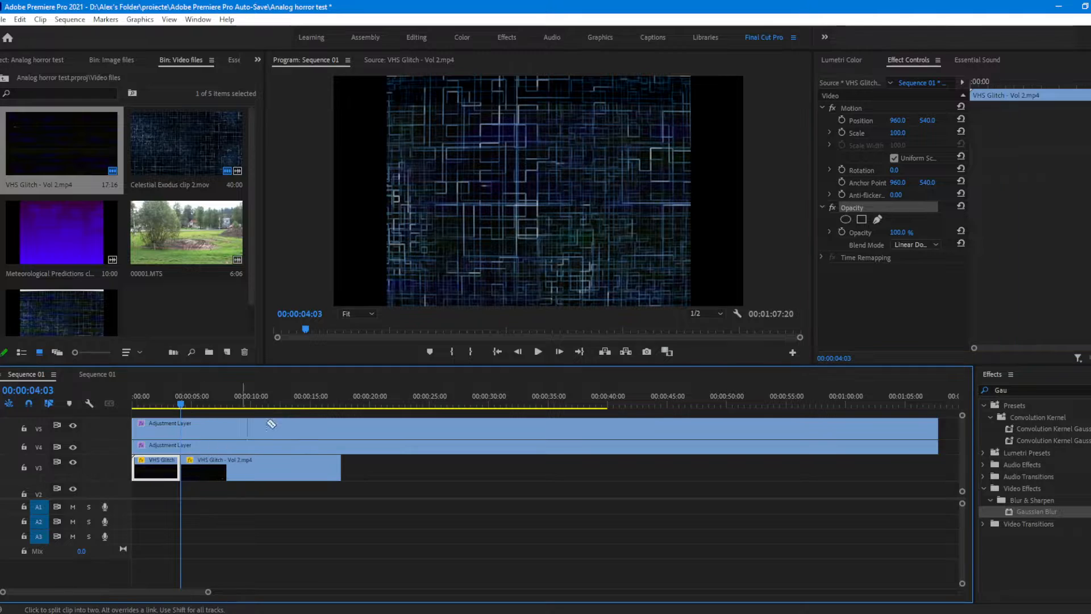
pyautogui.press('v')
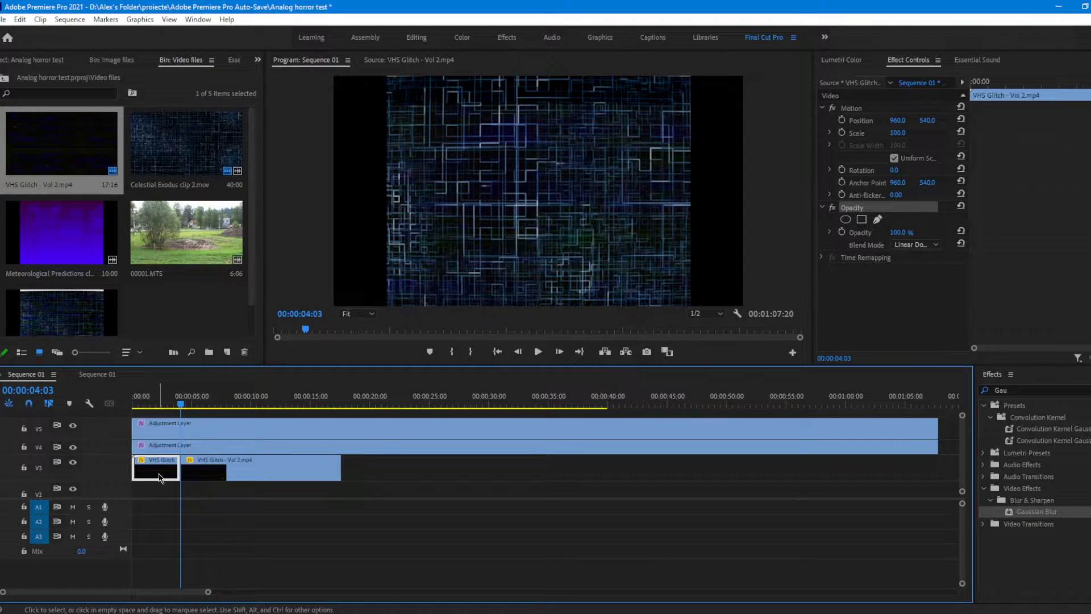
pyautogui.press('Delete')
pyautogui.moveTo(214, 474); pyautogui.dragTo(159, 469)
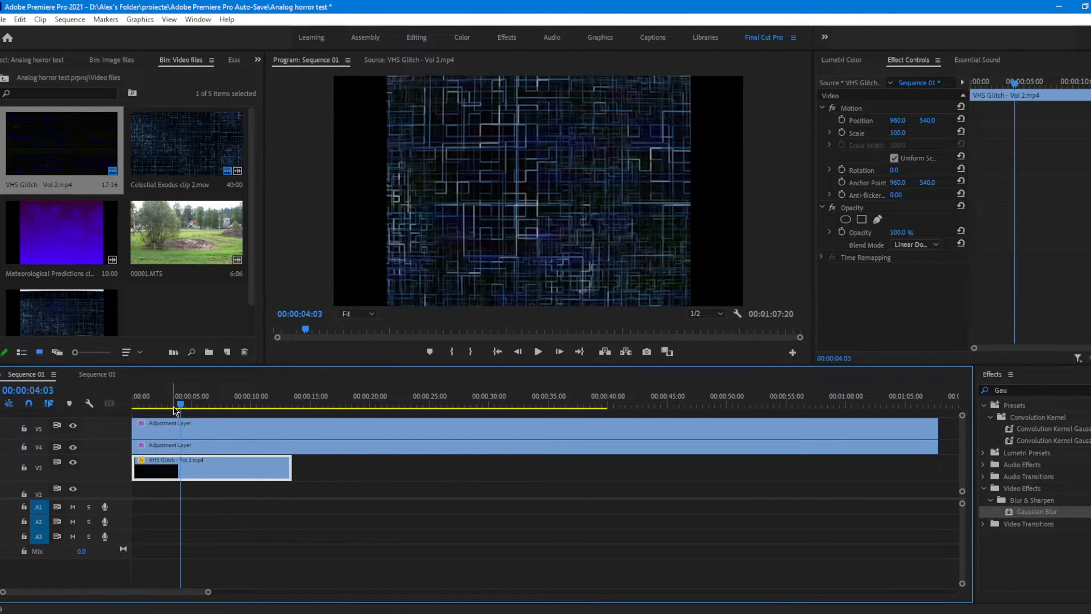
# Step: Scrub through the trimmed glitch clip and duplicate it end to end along track V3
pyautogui.moveTo(188, 404); pyautogui.dragTo(294, 433)
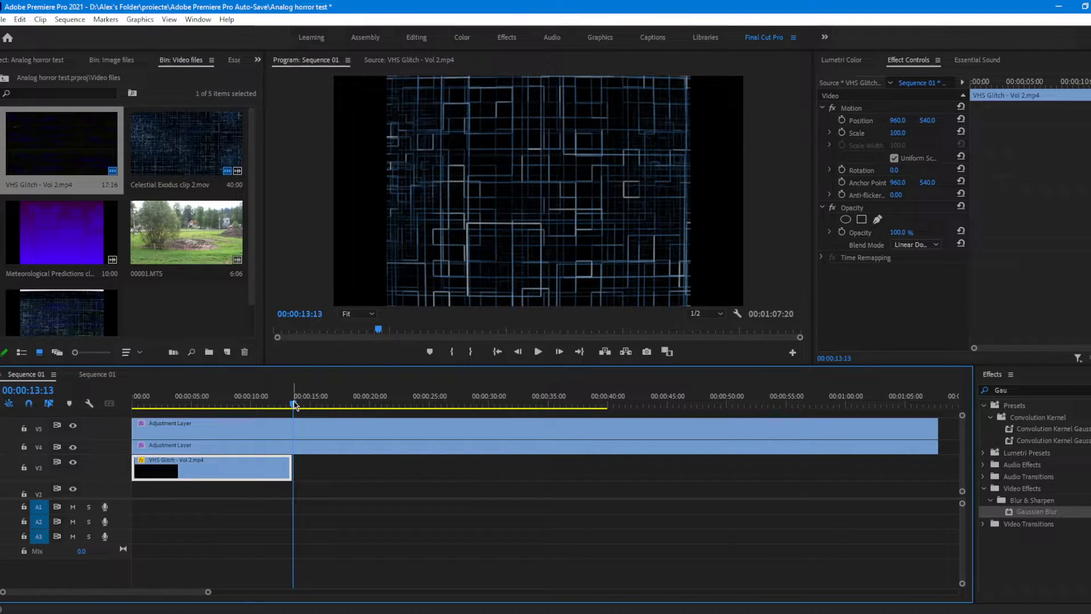
pyautogui.moveTo(296, 406); pyautogui.dragTo(274, 405)
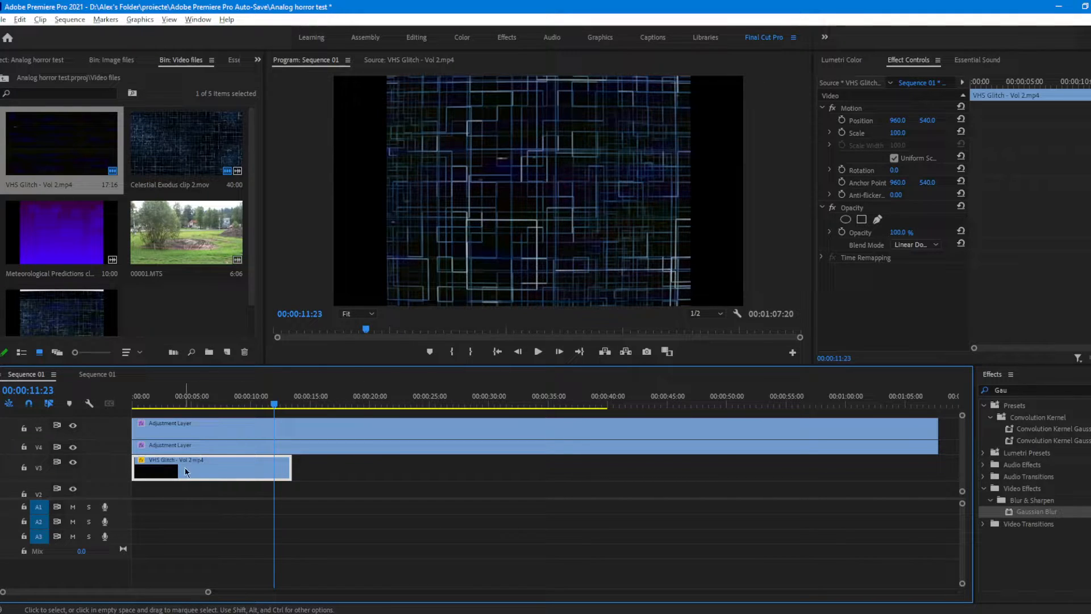
pyautogui.moveTo(151, 469); pyautogui.dragTo(323, 466)
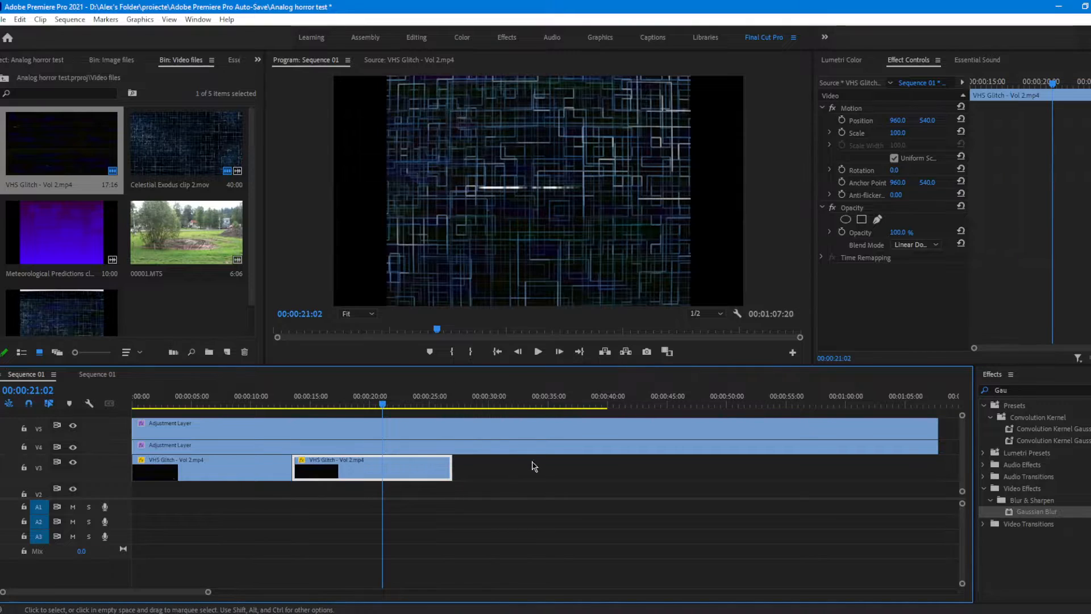
pyautogui.keyDown('shift'); pyautogui.click(219, 463); pyautogui.keyUp('shift')
pyautogui.moveTo(188, 476); pyautogui.dragTo(499, 466)
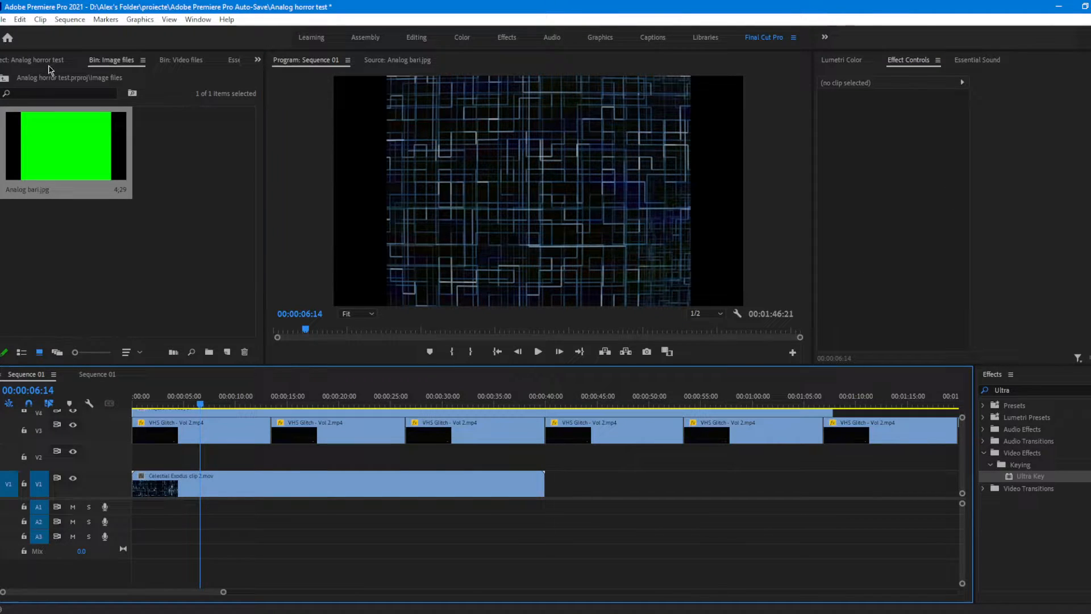
# Step: Import Public 68 channel logo.png into the Image files bin and place it on track V2 near five seconds
pyautogui.click(49, 65)
pyautogui.click(124, 61)
pyautogui.click(150, 243)
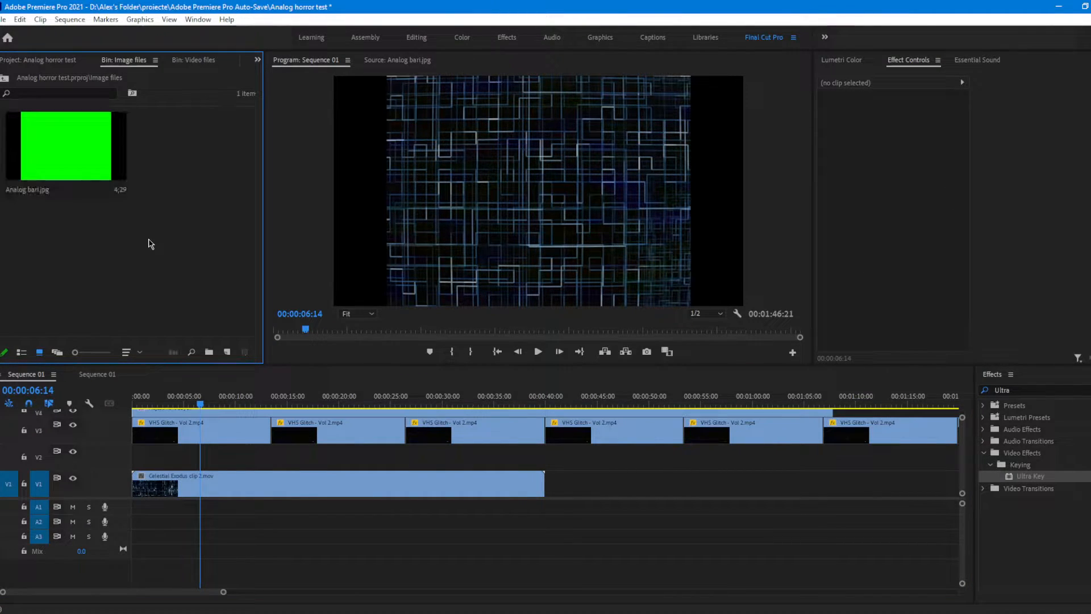
pyautogui.doubleClick(151, 243)
pyautogui.doubleClick(181, 159)
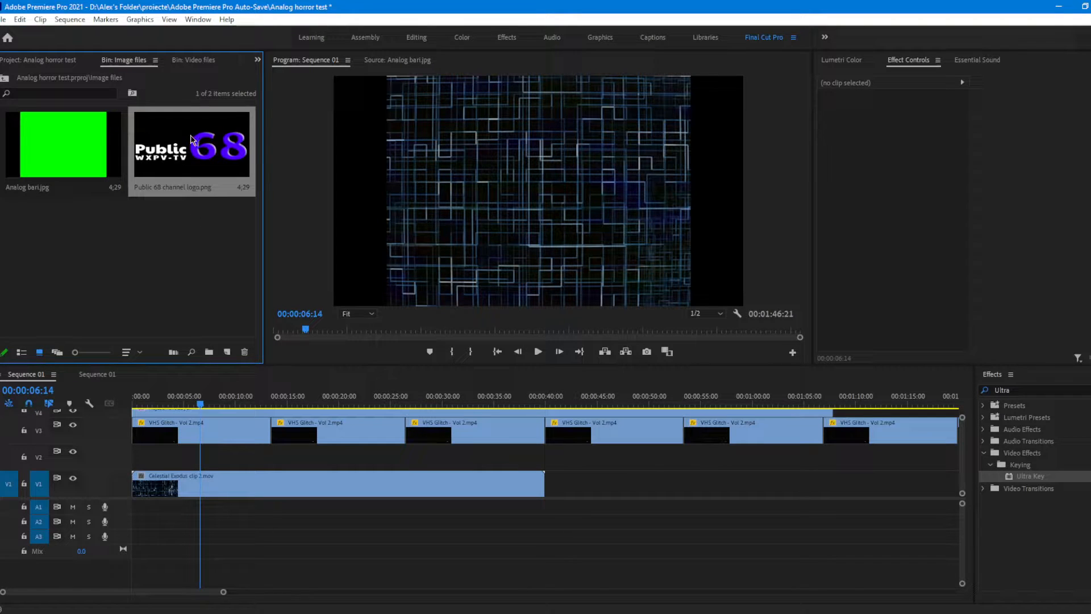
pyautogui.moveTo(191, 154); pyautogui.dragTo(197, 443)
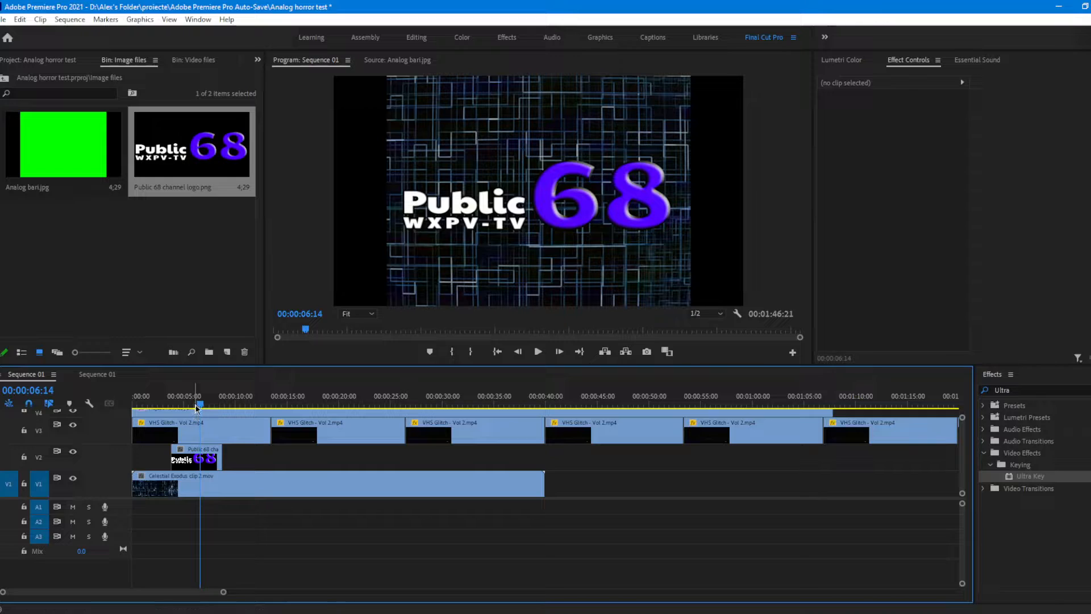
pyautogui.moveTo(199, 404)
pyautogui.mouseDown()
pyautogui.moveTo(178, 404)
pyautogui.moveTo(187, 406)
pyautogui.mouseUp()
# Step: Scale the Public 68 channel logo to about 62.2 and move it slightly up to about 954.5, 520.6
pyautogui.click(189, 463)
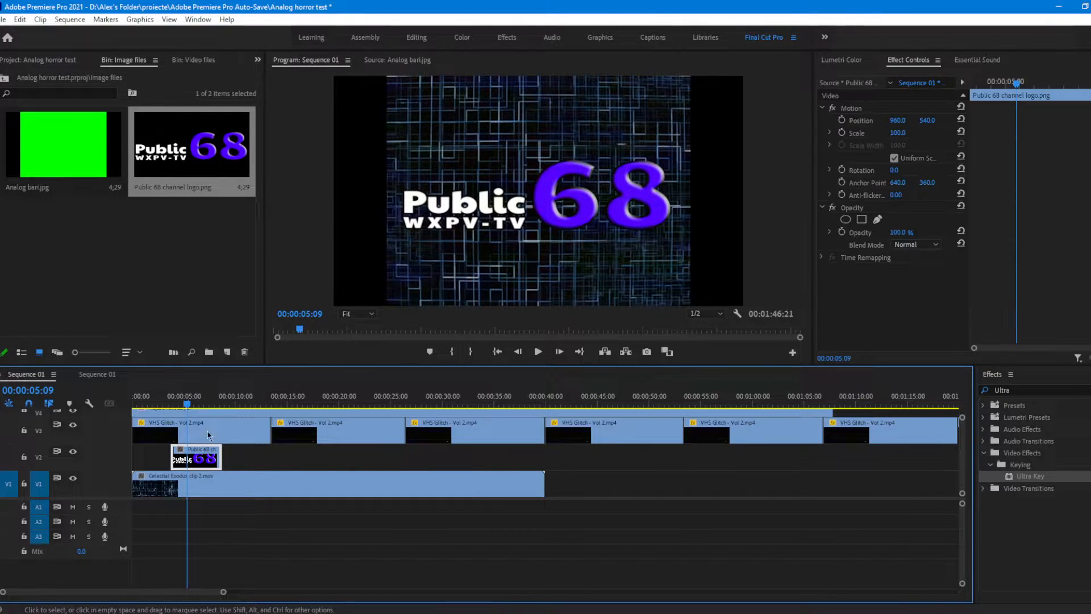
pyautogui.click(878, 110)
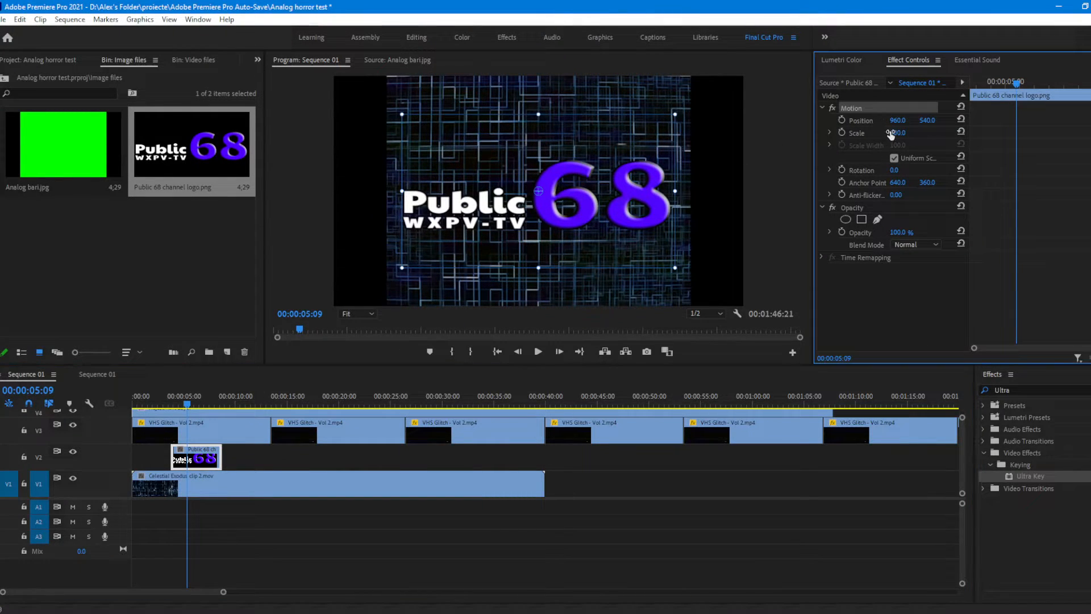
pyautogui.moveTo(674, 114); pyautogui.dragTo(622, 141)
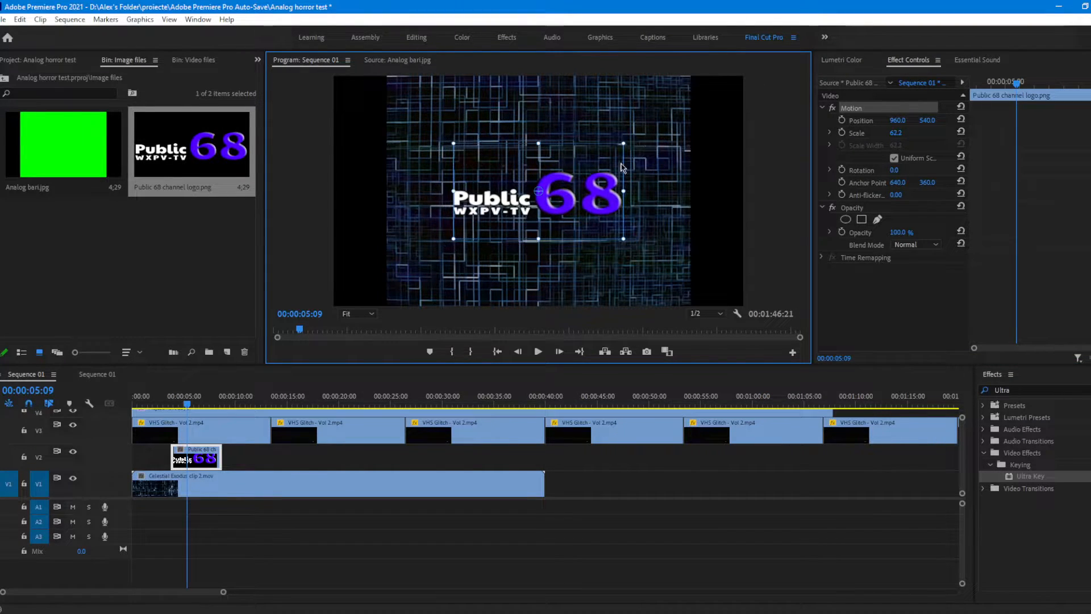
pyautogui.moveTo(584, 175); pyautogui.dragTo(587, 177)
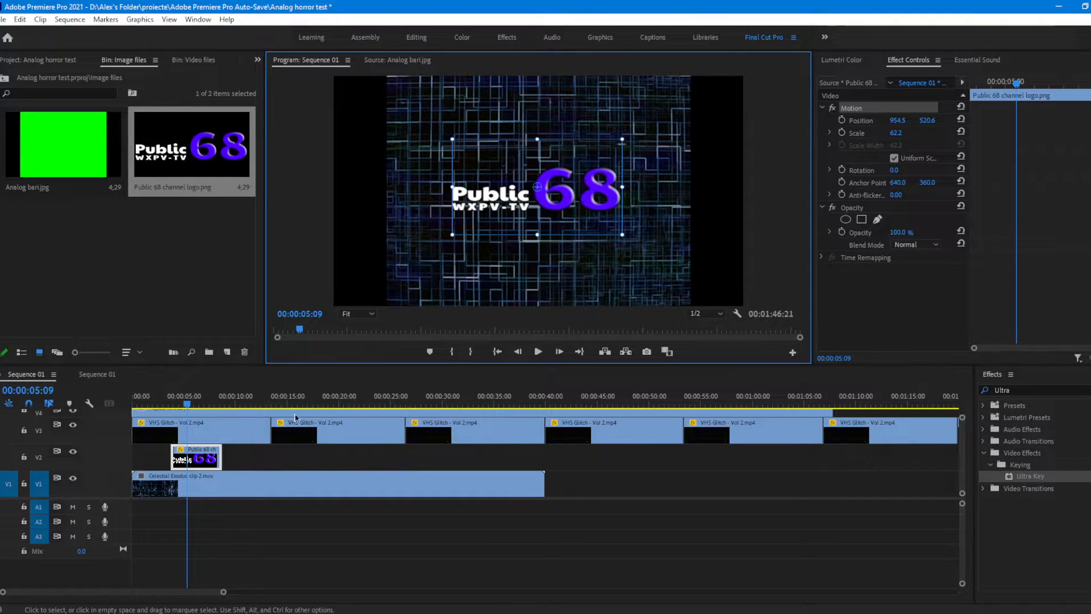
# Step: Find the VR Digital Glitch video effect and apply it to the Public 68 channel logo clip
pyautogui.click(1044, 389)
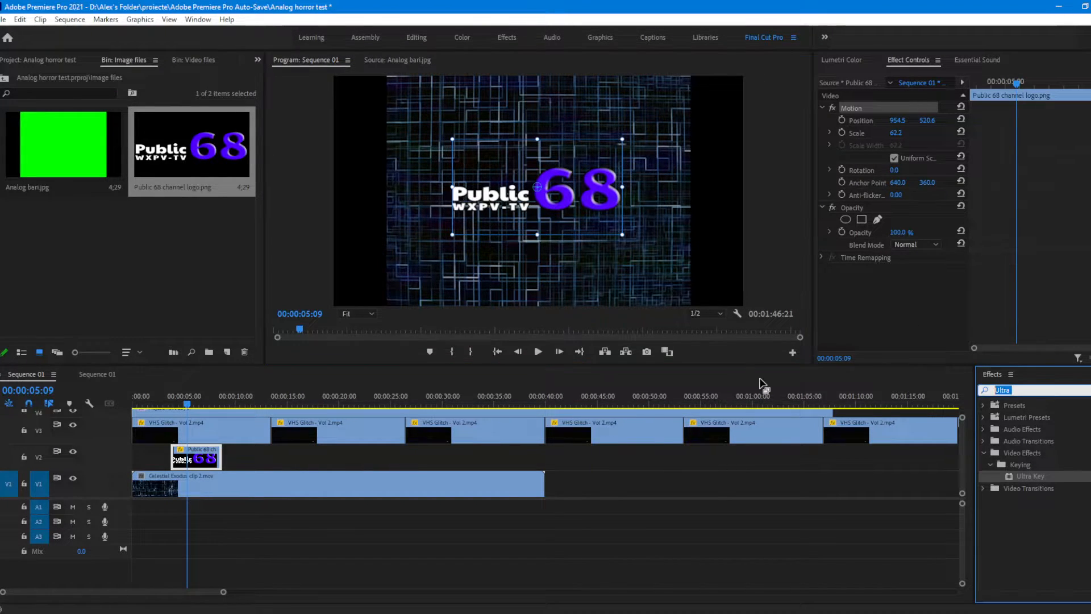
pyautogui.write('VR Di')
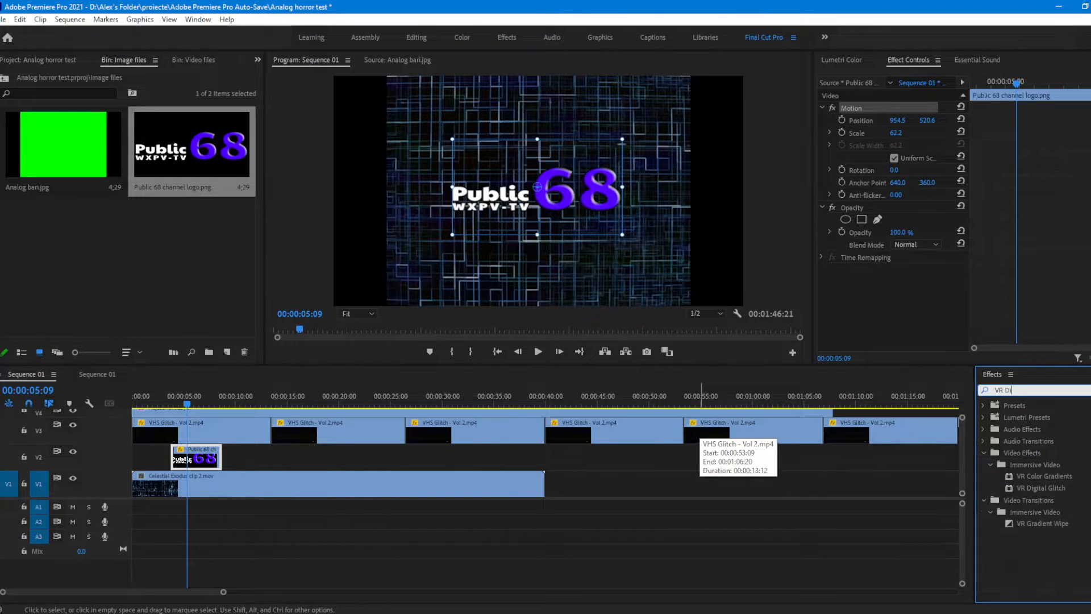
pyautogui.write('gital')
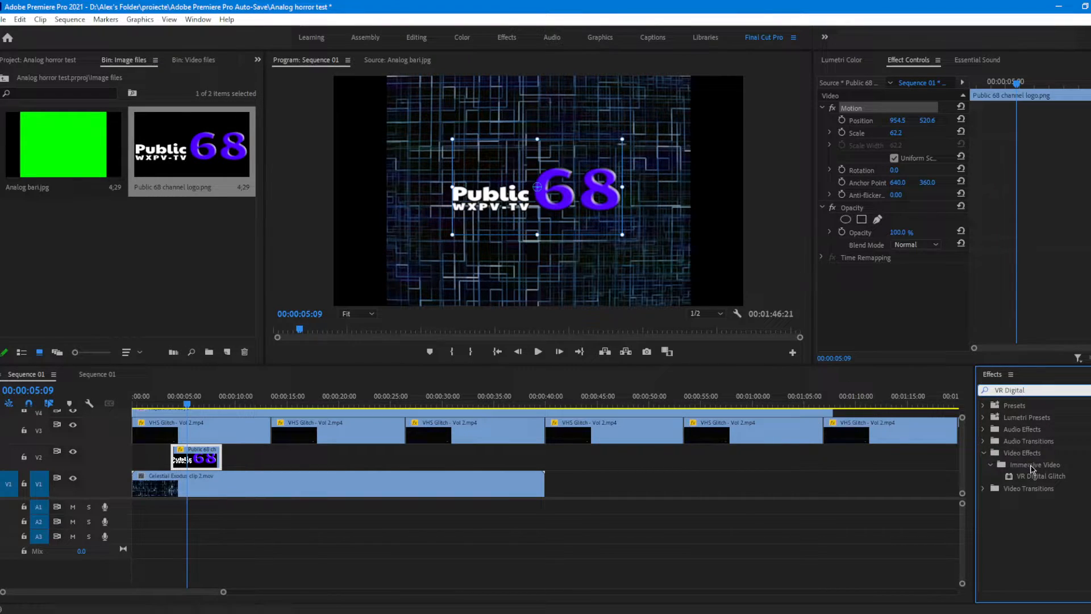
pyautogui.moveTo(1045, 482); pyautogui.dragTo(196, 464)
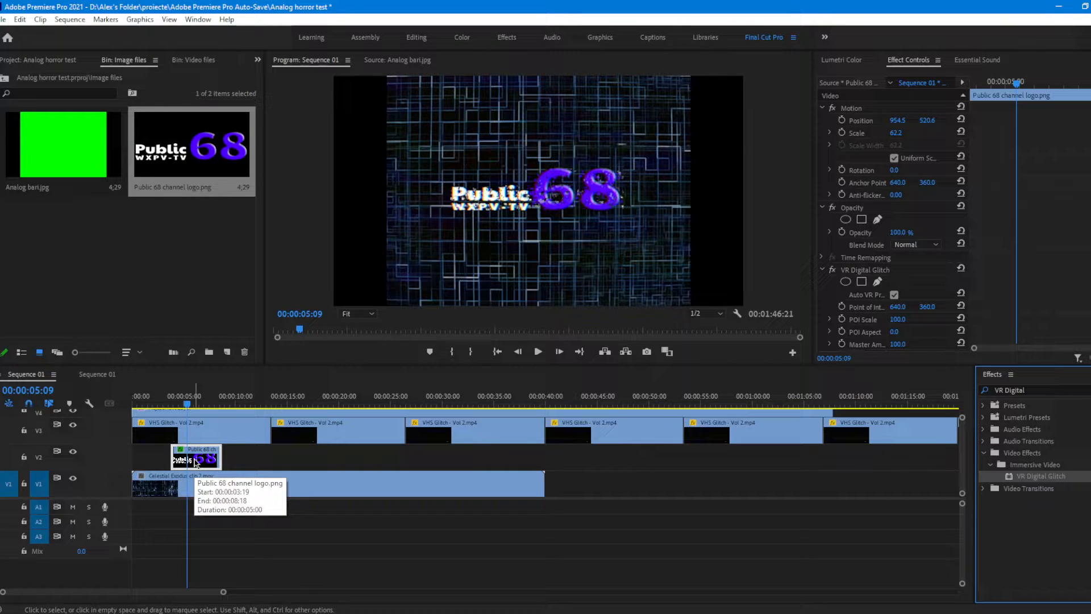
# Step: In the VR Digital Glitch distortion settings, set the first Geometry value to 1.0 and the first two Distortion values to 1.0 and 0.0
pyautogui.click(901, 273)
pyautogui.scroll(-1, 909, 279)
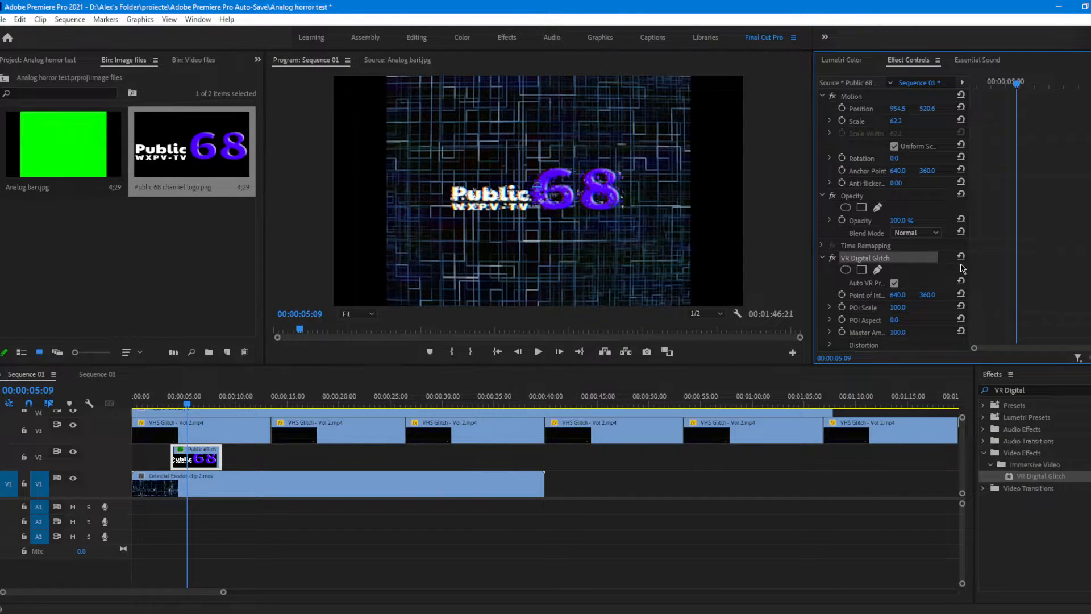
pyautogui.scroll(-4, 909, 272)
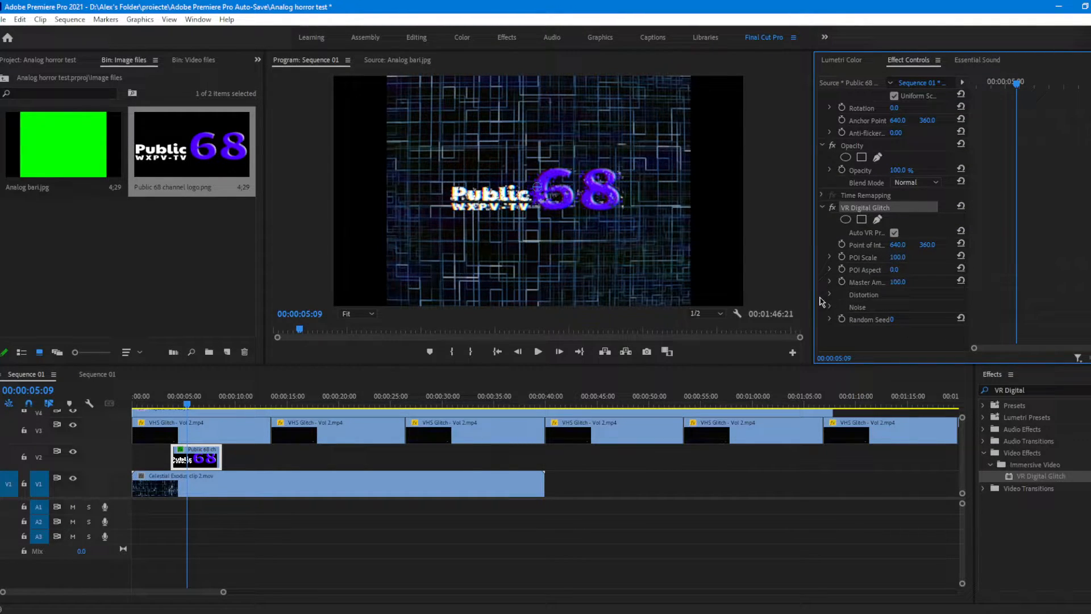
pyautogui.click(826, 295)
pyautogui.click(830, 296)
pyautogui.scroll(-6, 831, 298)
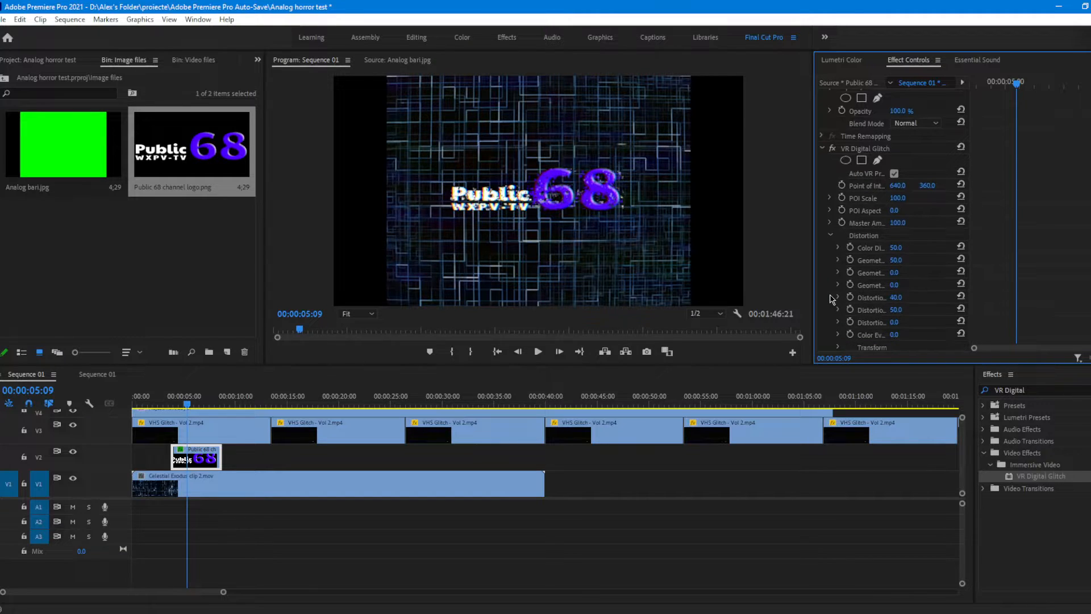
pyautogui.moveTo(897, 299); pyautogui.dragTo(878, 286)
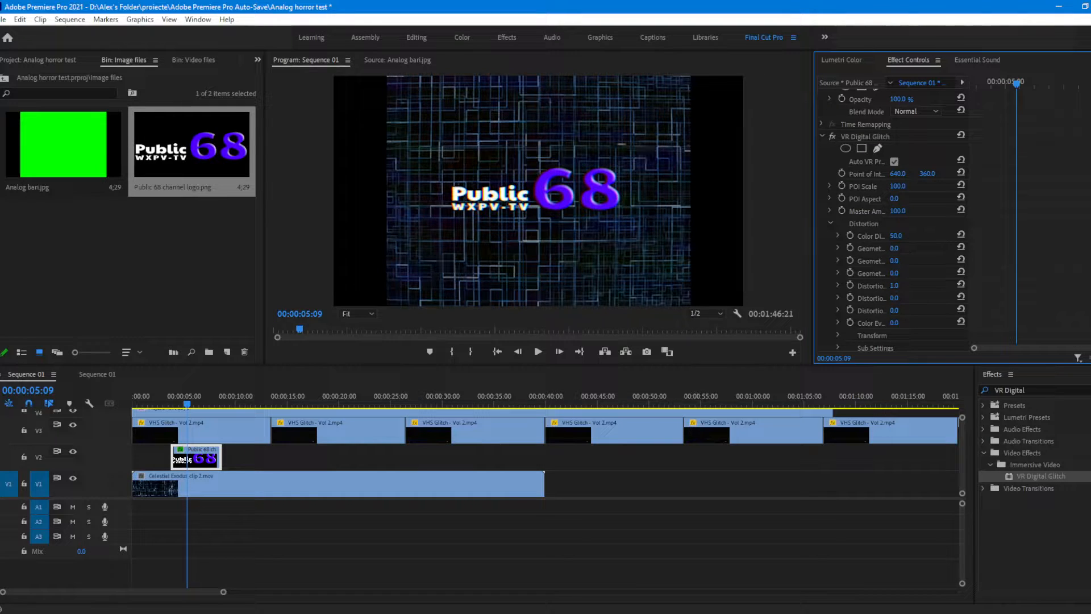
# Step: Set the logo's VR Digital Glitch Color Evolution to 124° and enter a new Color Distortion value
pyautogui.click(878, 327)
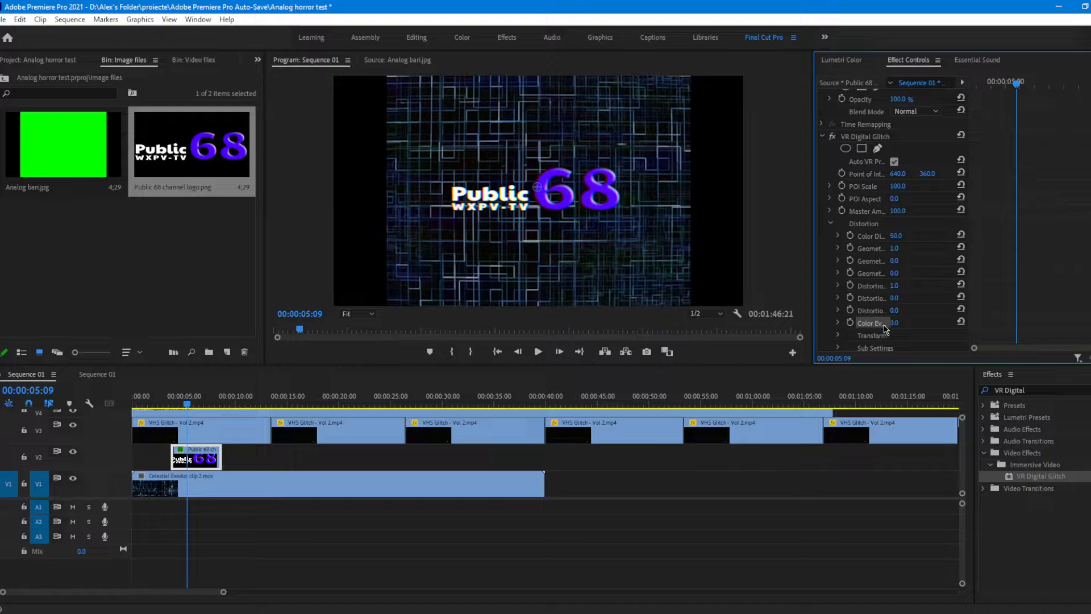
pyautogui.click(893, 323)
pyautogui.press('Return')
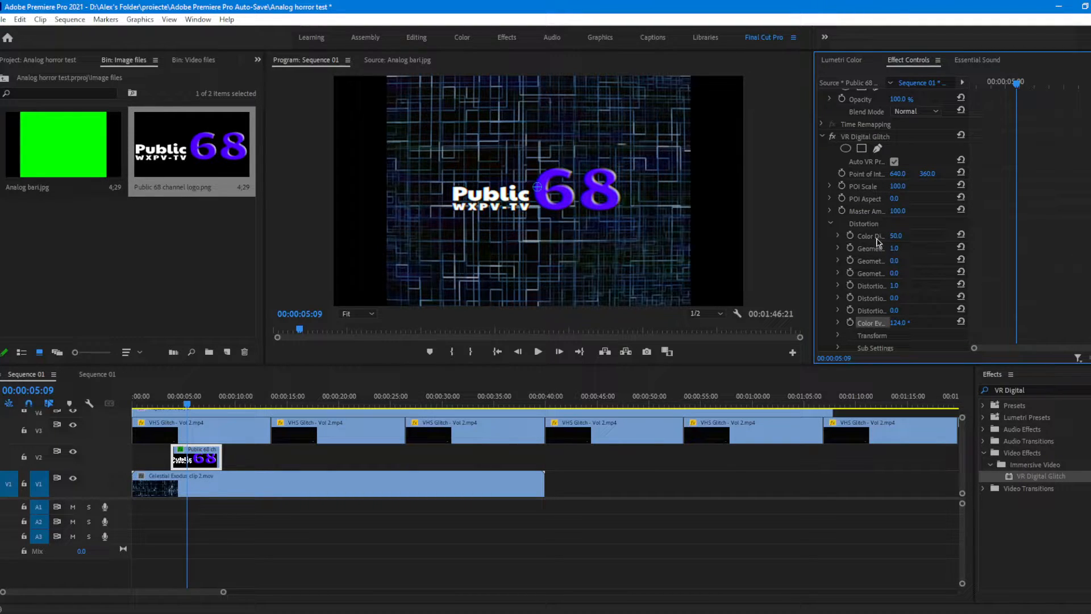
pyautogui.click(877, 239)
pyautogui.moveTo(970, 222)
pyautogui.mouseDown()
pyautogui.moveTo(995, 225)
pyautogui.moveTo(971, 225)
pyautogui.mouseUp()
pyautogui.moveTo(895, 239); pyautogui.dragTo(929, 239)
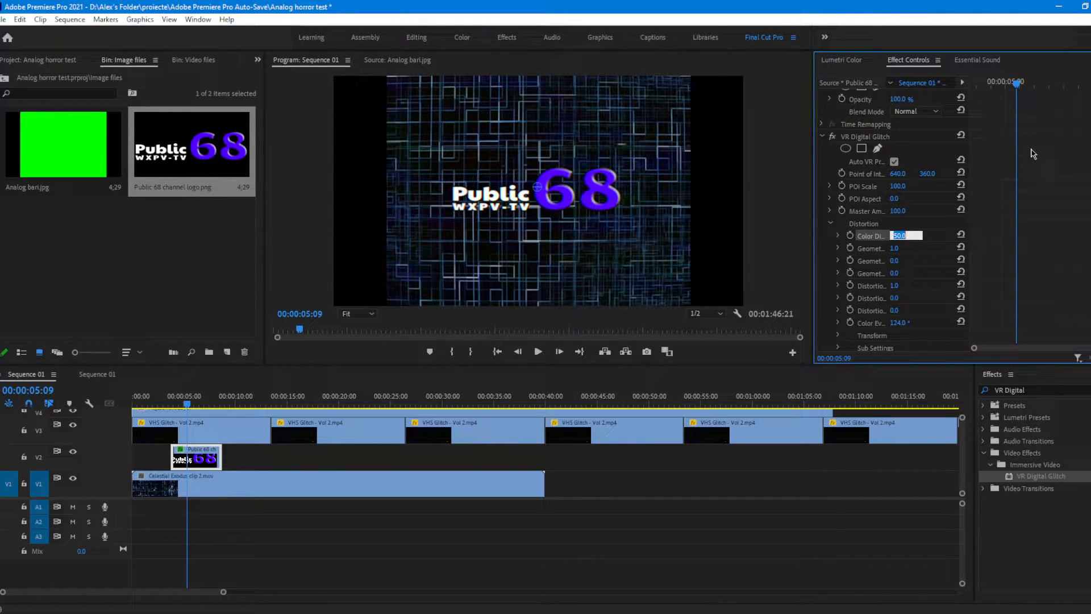
pyautogui.write('7')
pyautogui.click(909, 455)
# Step: Copy the VR Digital Glitch effect from the Public 68 logo clip and paste it onto the Celestial Exodus clip 2.mov background clip
pyautogui.click(196, 457)
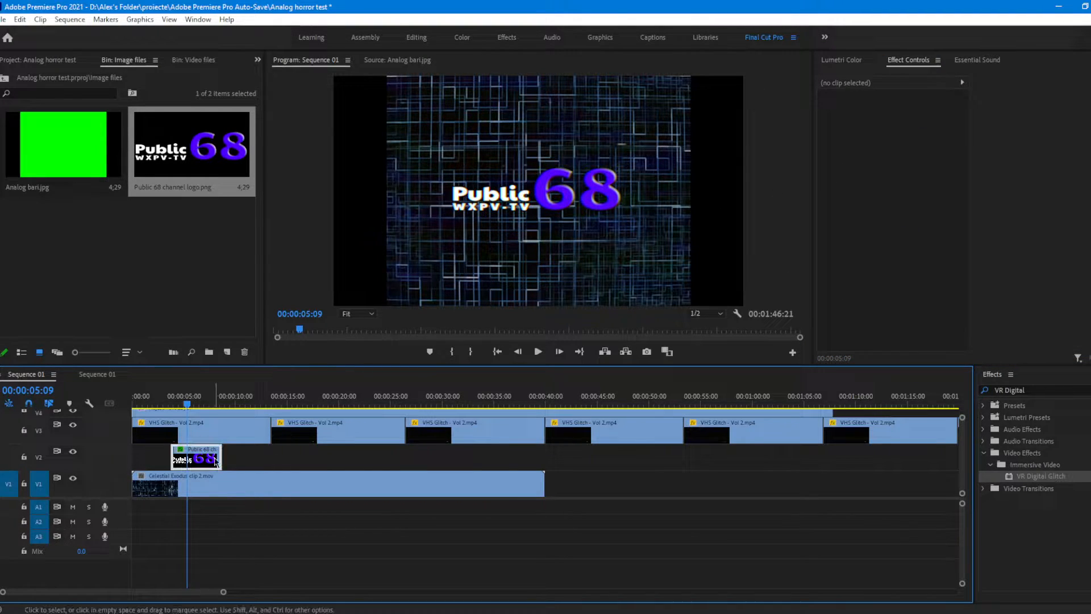
pyautogui.click(883, 271)
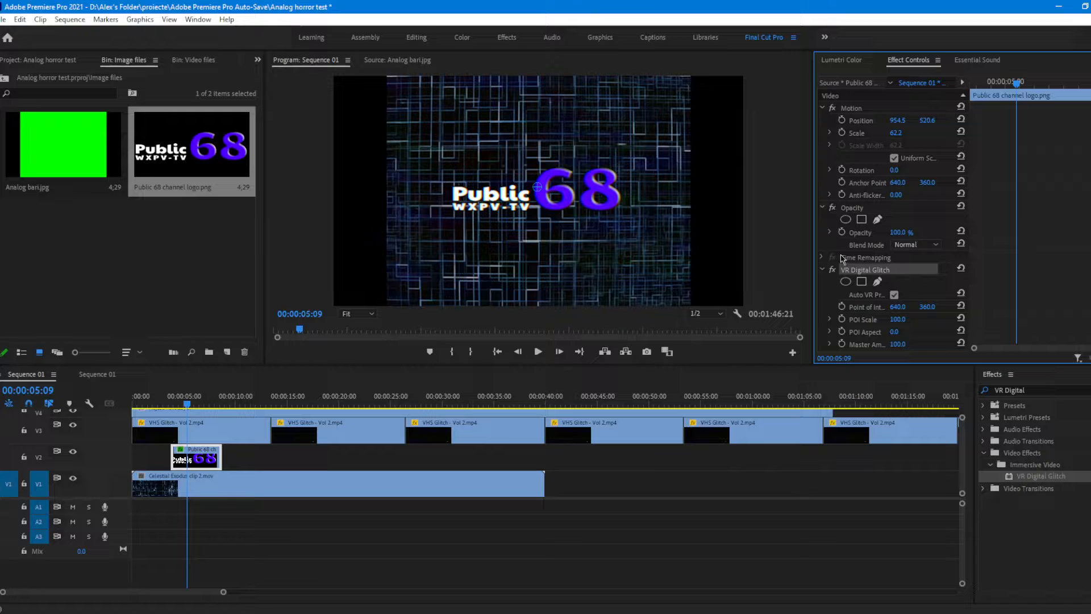
pyautogui.scroll(-1, 937, 263)
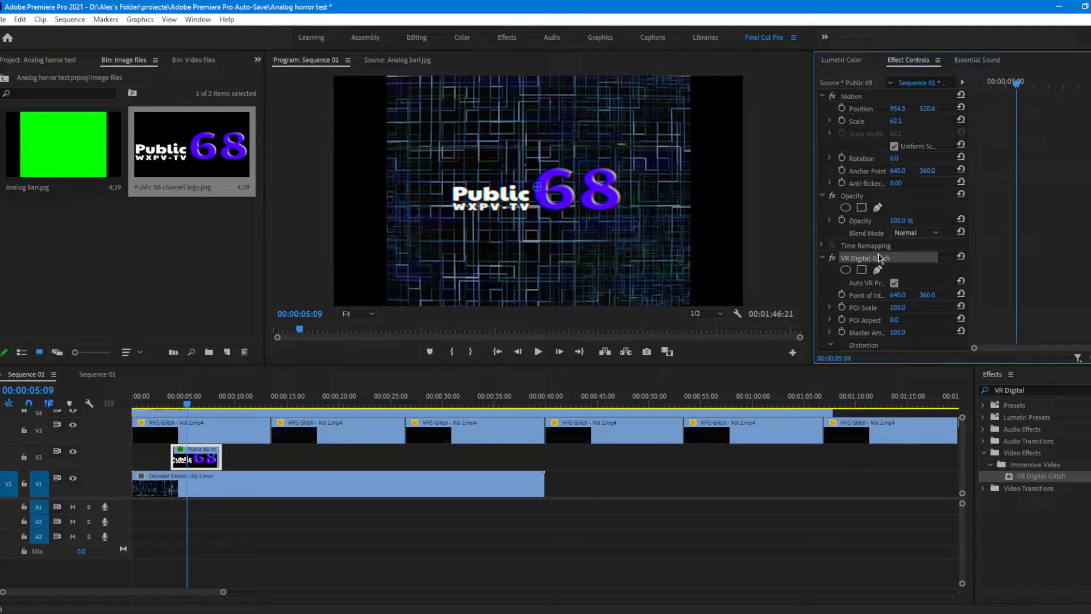
pyautogui.click(404, 478)
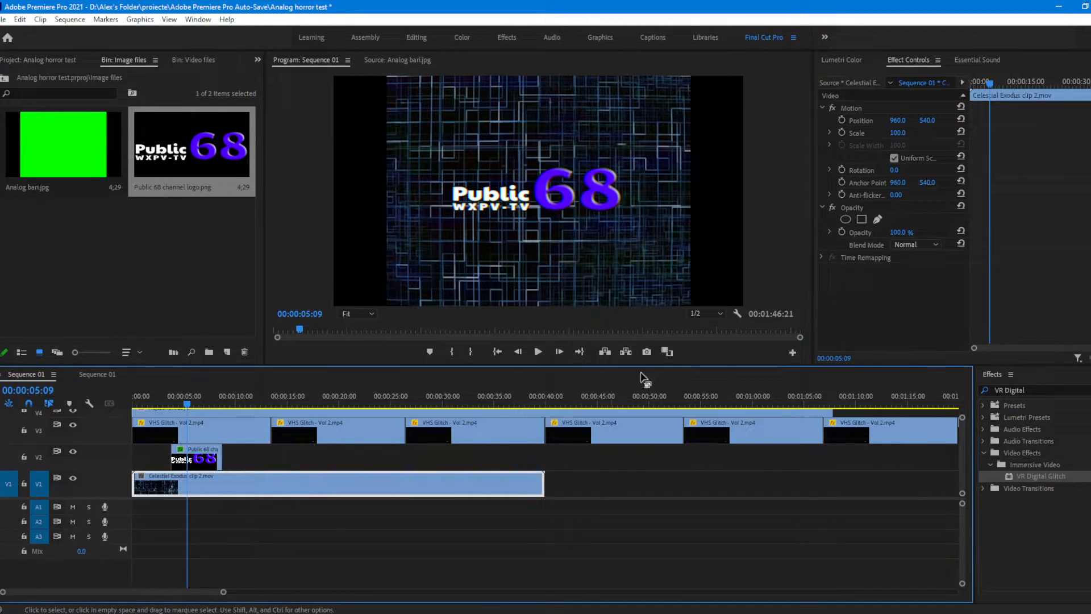
pyautogui.click(899, 297)
pyautogui.hotkey('ctrl', 'v')
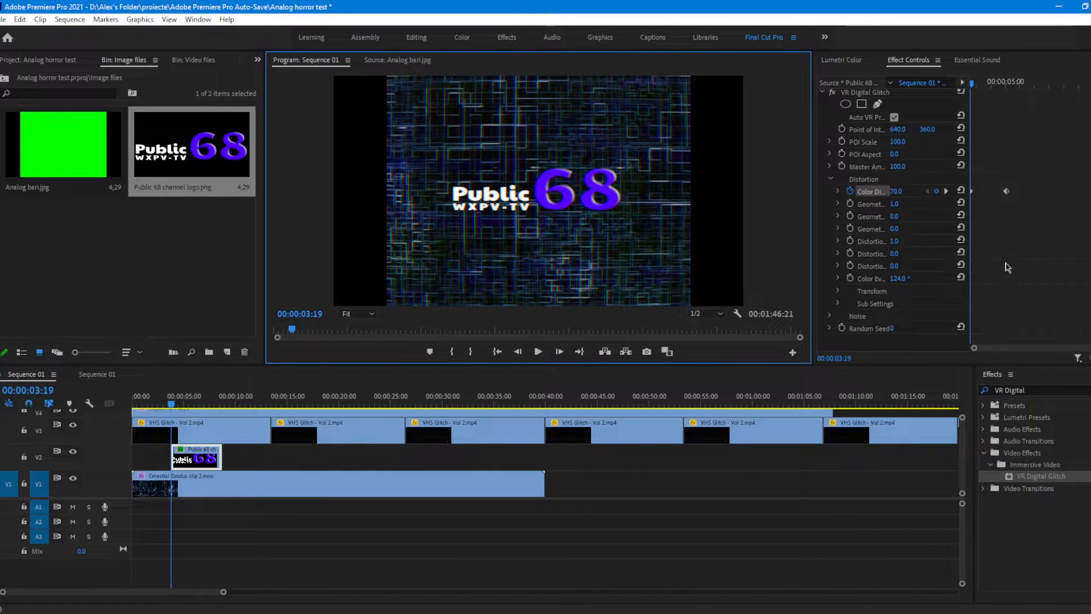
# Step: Review the logo's VR Digital Glitch distortion settings and preview the glitched background at 00:00:19:12
pyautogui.scroll(5, 1017, 266)
pyautogui.scroll(-6, 1003, 278)
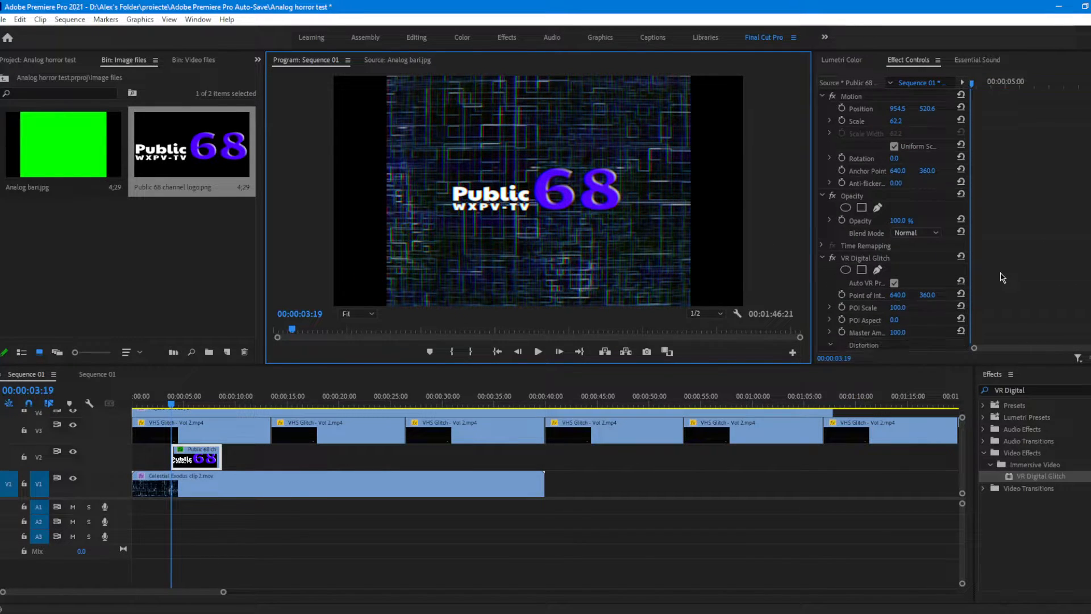
pyautogui.click(333, 405)
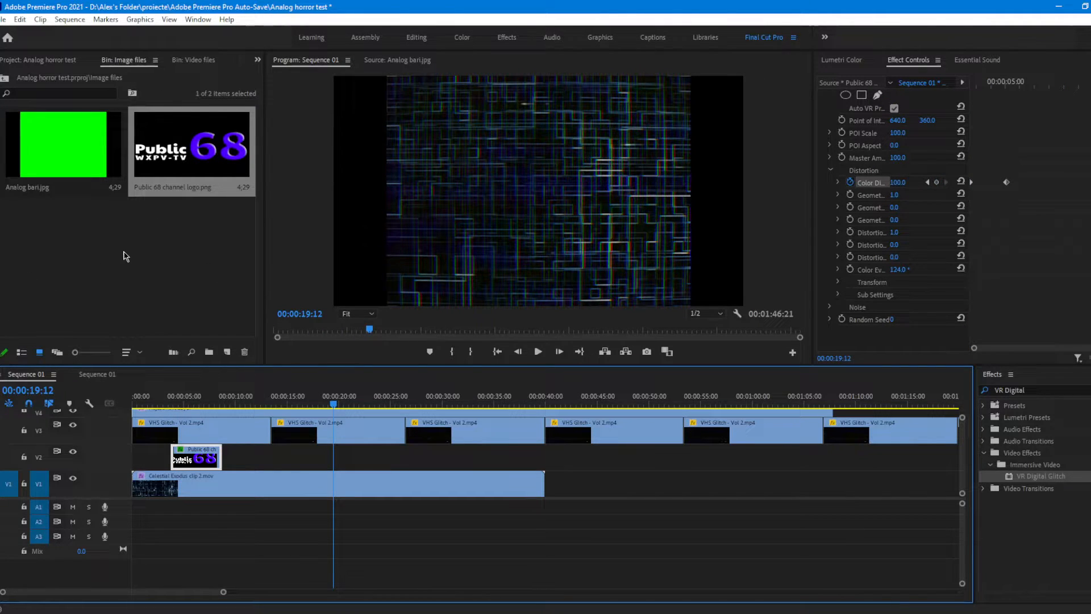
# Step: Create a 1920 × 1080 color matte in orange FF6600, keeping the name Color Matte
pyautogui.rightClick(173, 275)
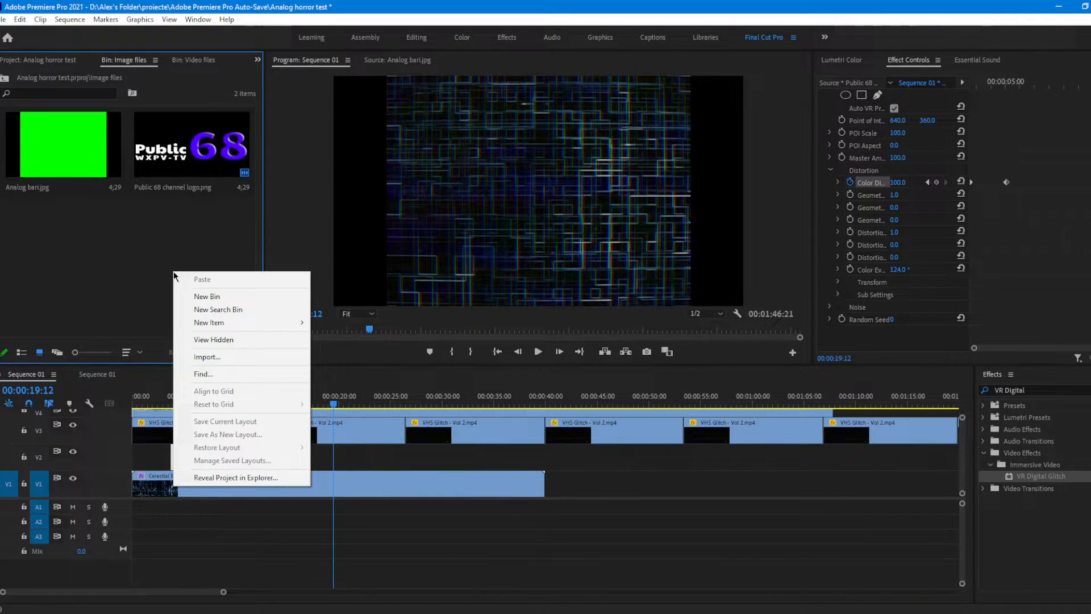
pyautogui.moveTo(220, 324)
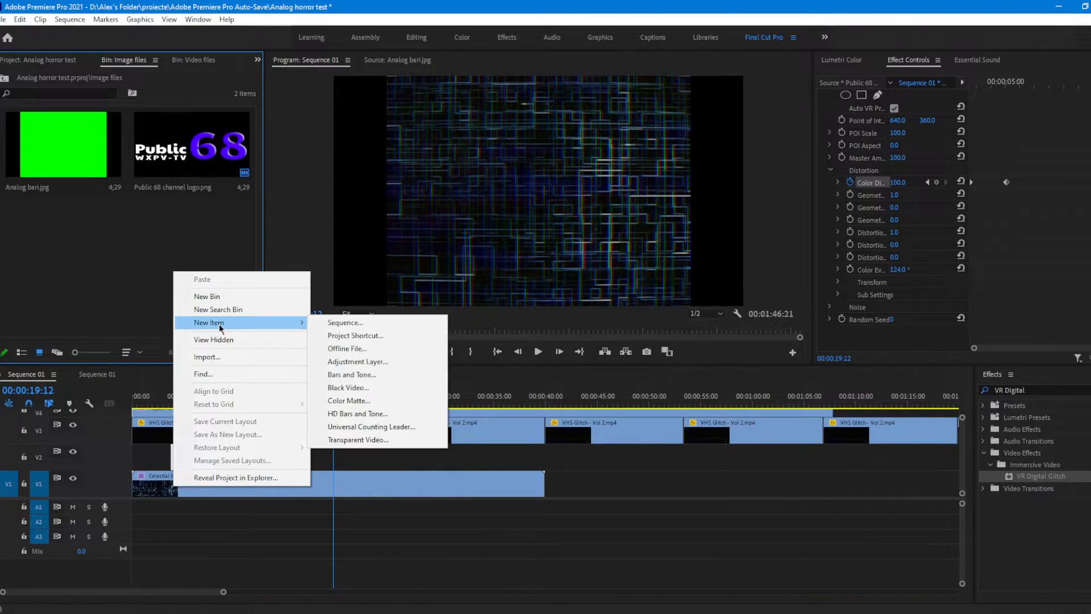
pyautogui.click(374, 406)
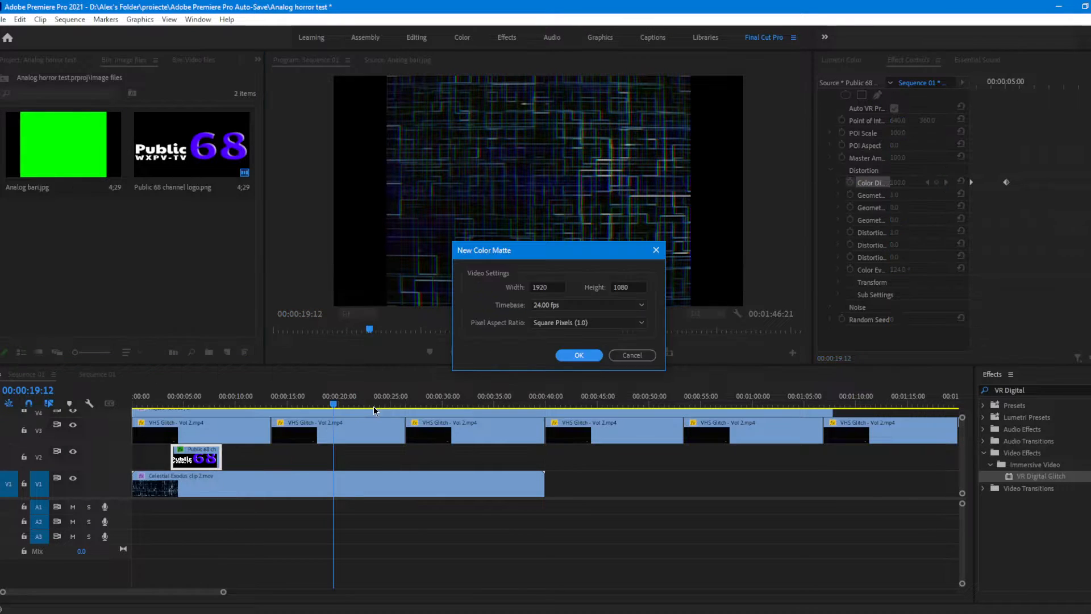
pyautogui.click(579, 355)
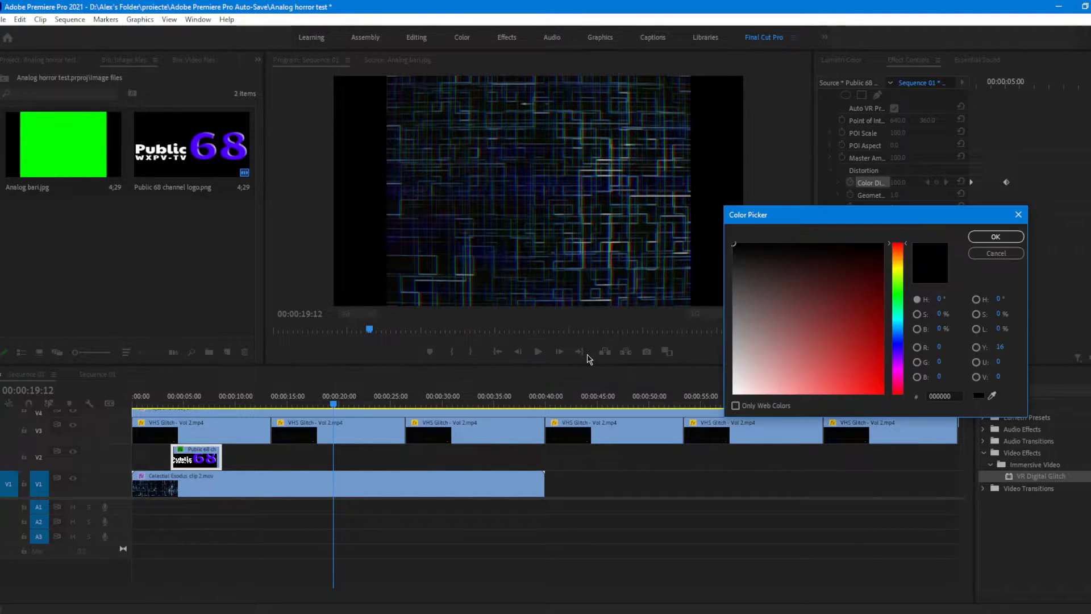
pyautogui.moveTo(877, 214); pyautogui.dragTo(772, 259)
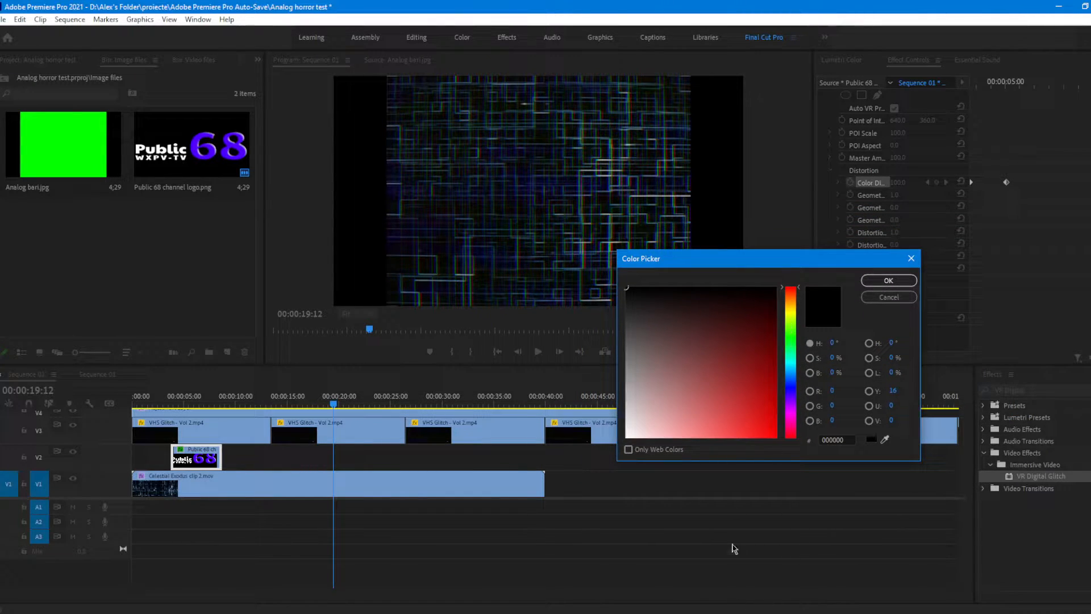
pyautogui.moveTo(794, 320); pyautogui.dragTo(785, 297)
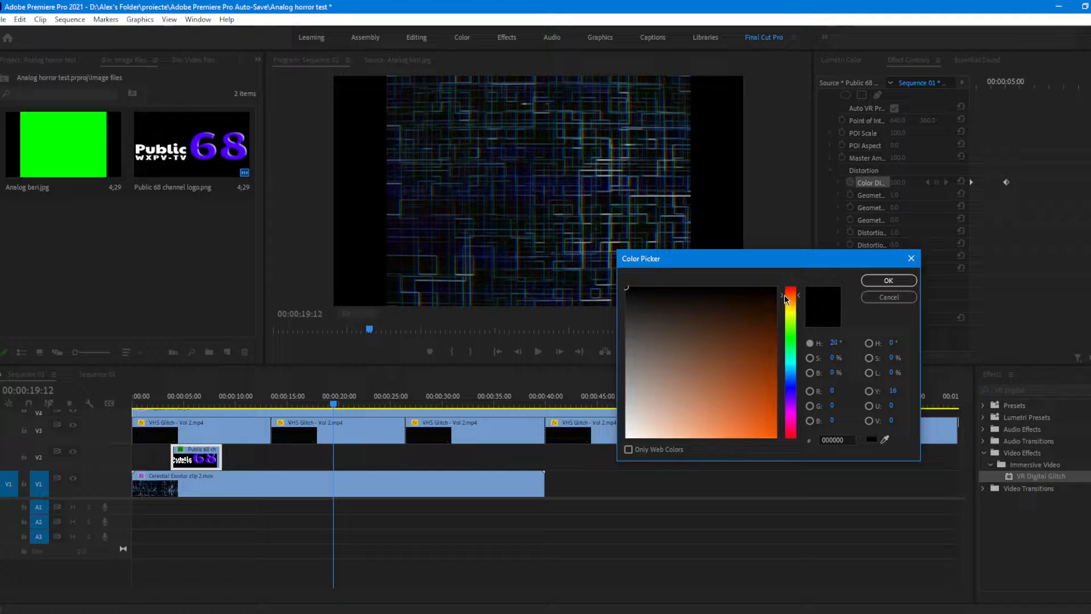
pyautogui.moveTo(668, 362); pyautogui.dragTo(777, 437)
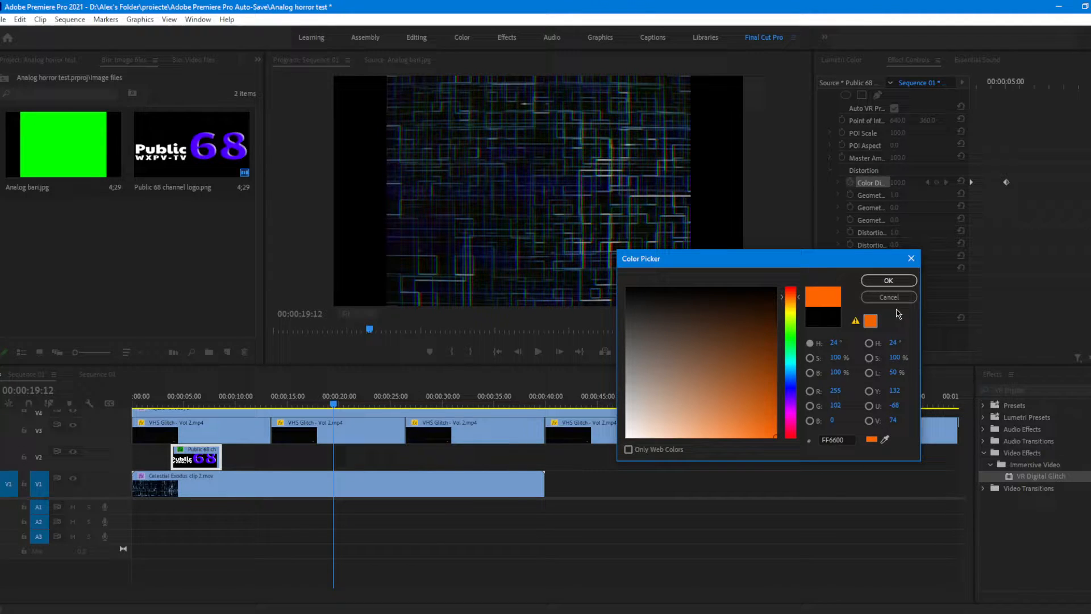
pyautogui.click(888, 281)
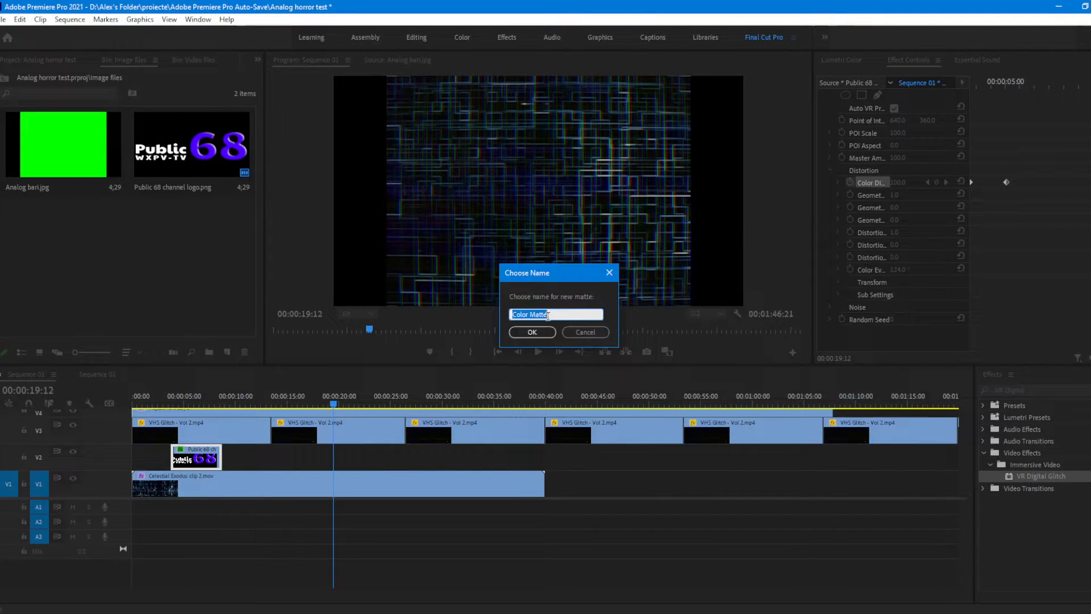
pyautogui.click(533, 335)
# Step: Place the orange color matte on track V2 after the logo, starting at about 00:00:12:05, and select it with the playhead at 00:00:13:18
pyautogui.moveTo(55, 250); pyautogui.dragTo(260, 409)
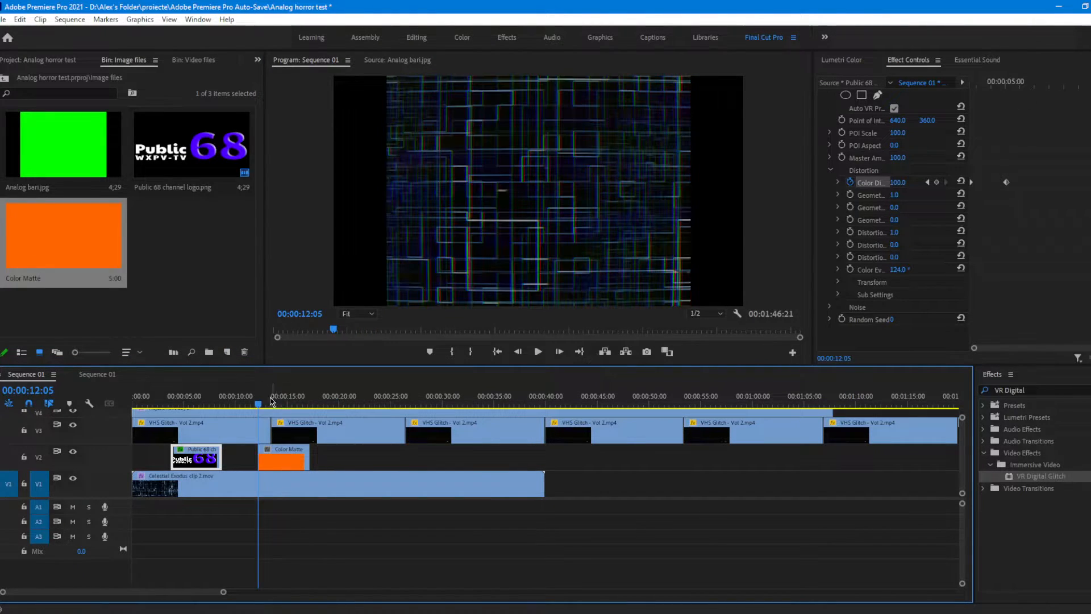
pyautogui.click(274, 404)
pyautogui.click(274, 462)
# Step: Try the Screen and Color Dodge blend modes on the orange matte and scrub through the clip
pyautogui.click(916, 244)
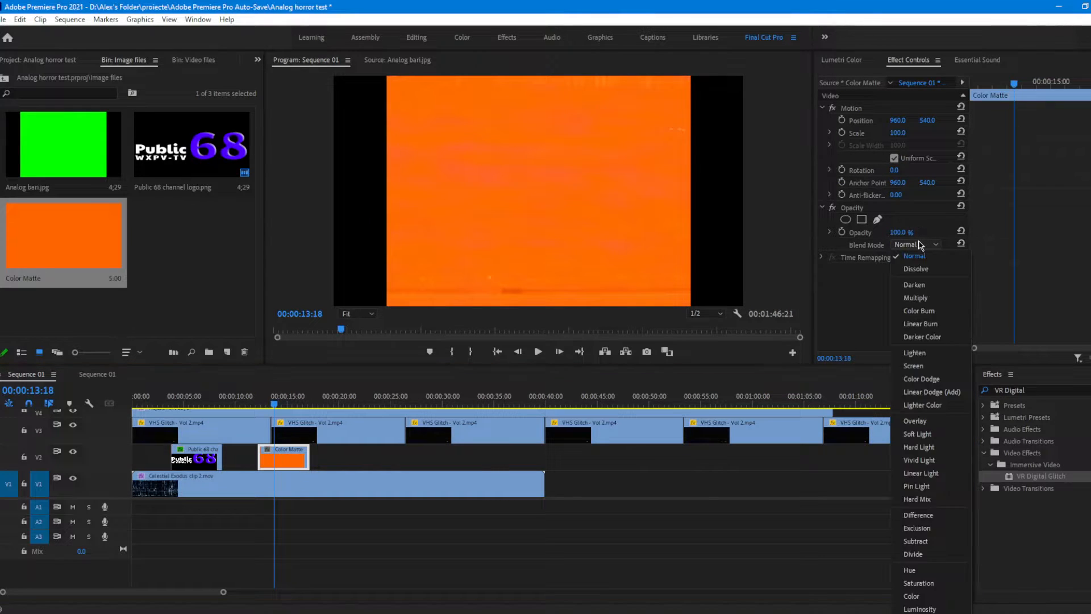
pyautogui.click(929, 367)
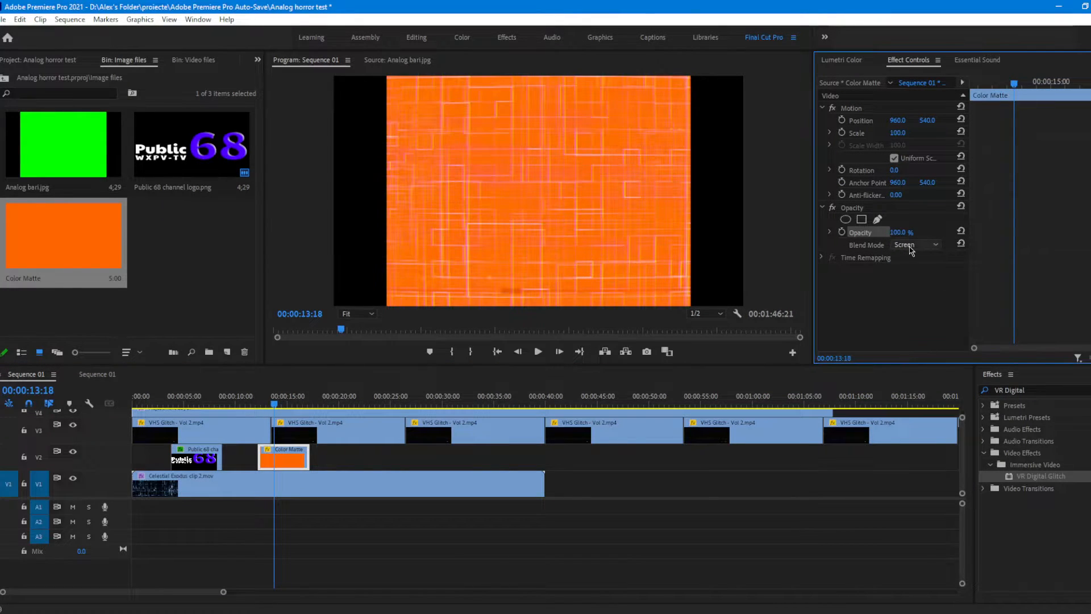
pyautogui.click(917, 244)
pyautogui.click(927, 367)
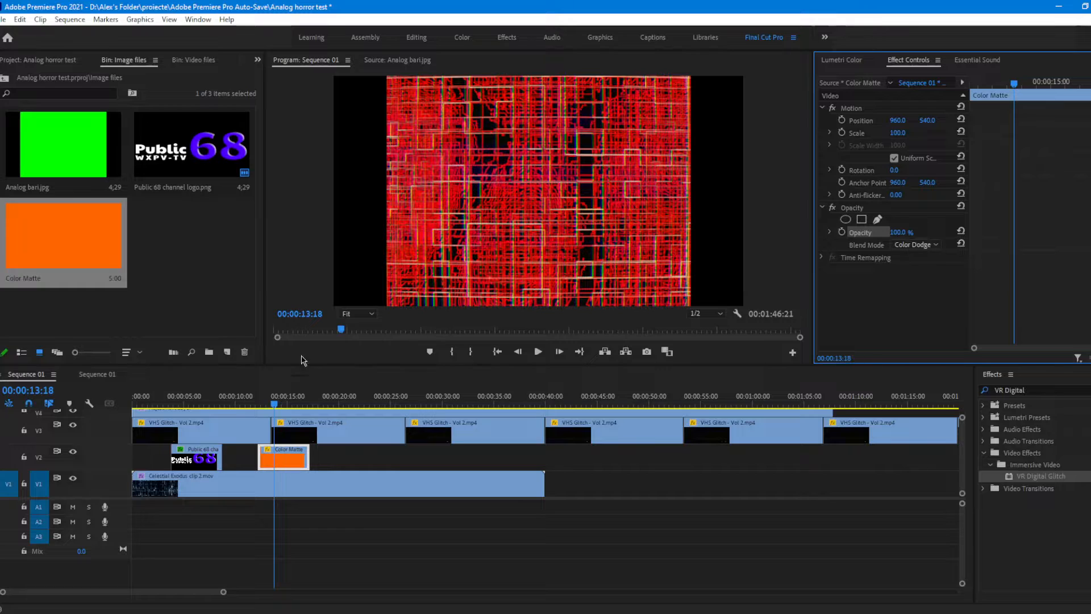
pyautogui.moveTo(284, 402); pyautogui.dragTo(280, 426)
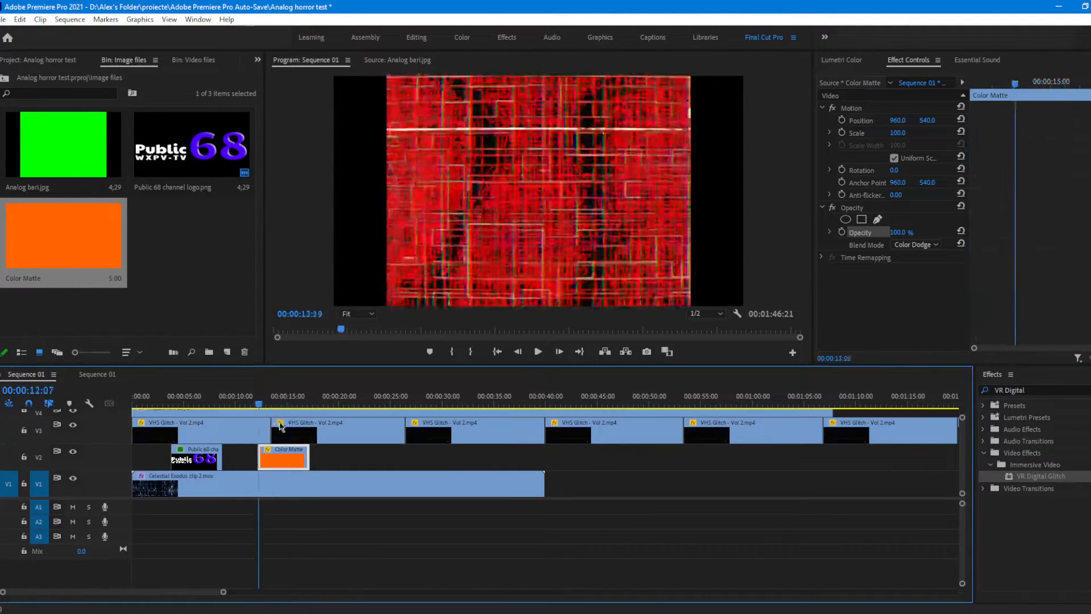
# Step: Try the Lighter Color and Overlay blend modes on the orange matte and preview it at 00:00:15:08
pyautogui.click(916, 244)
pyautogui.click(909, 412)
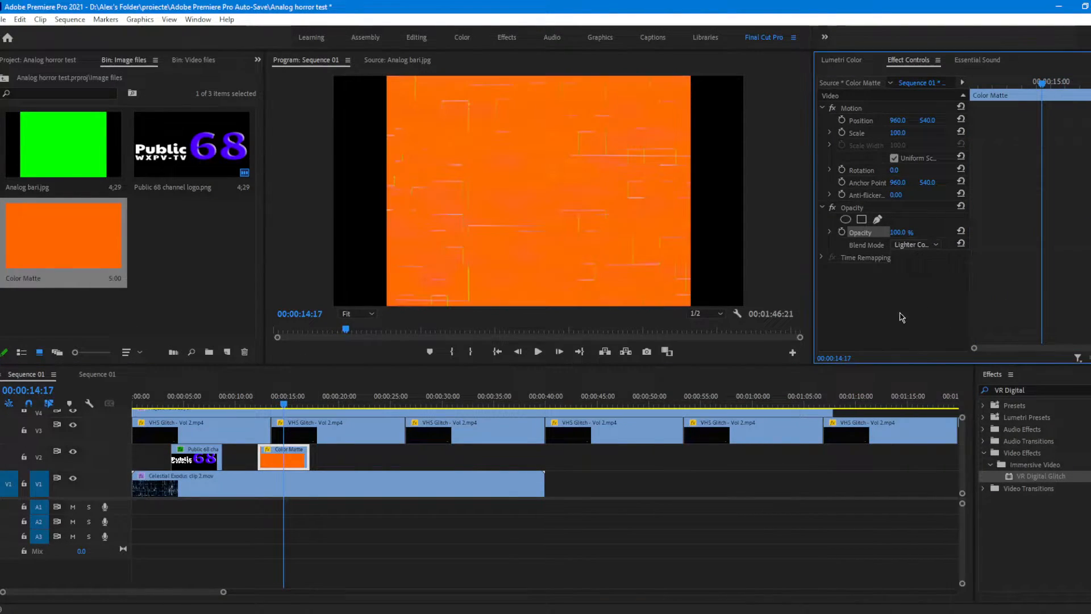
pyautogui.click(915, 244)
pyautogui.click(909, 427)
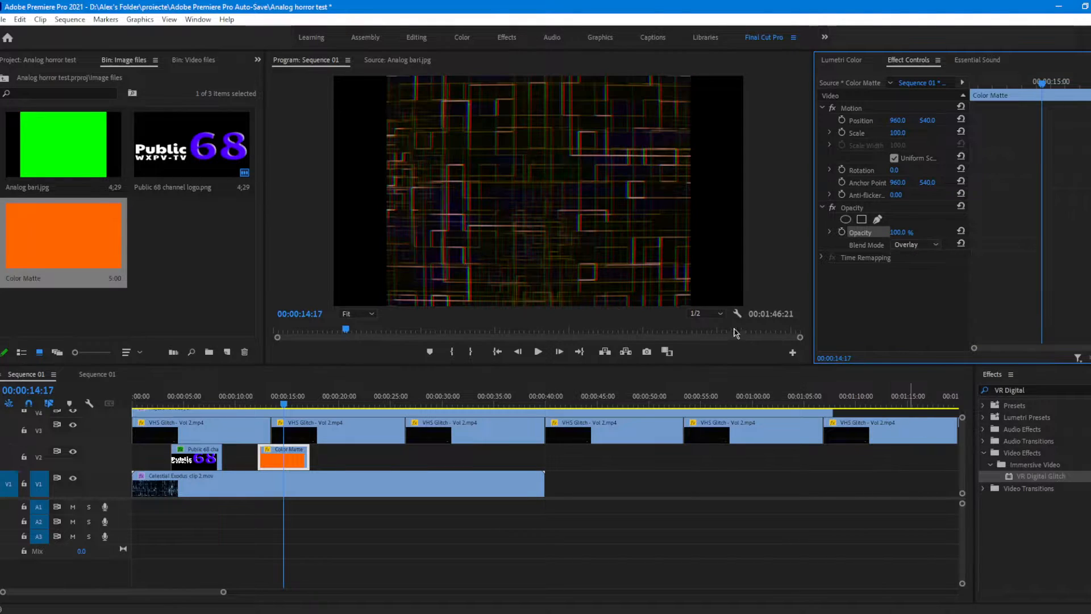
pyautogui.moveTo(282, 404)
pyautogui.mouseDown()
pyautogui.moveTo(263, 406)
pyautogui.moveTo(290, 405)
pyautogui.mouseUp()
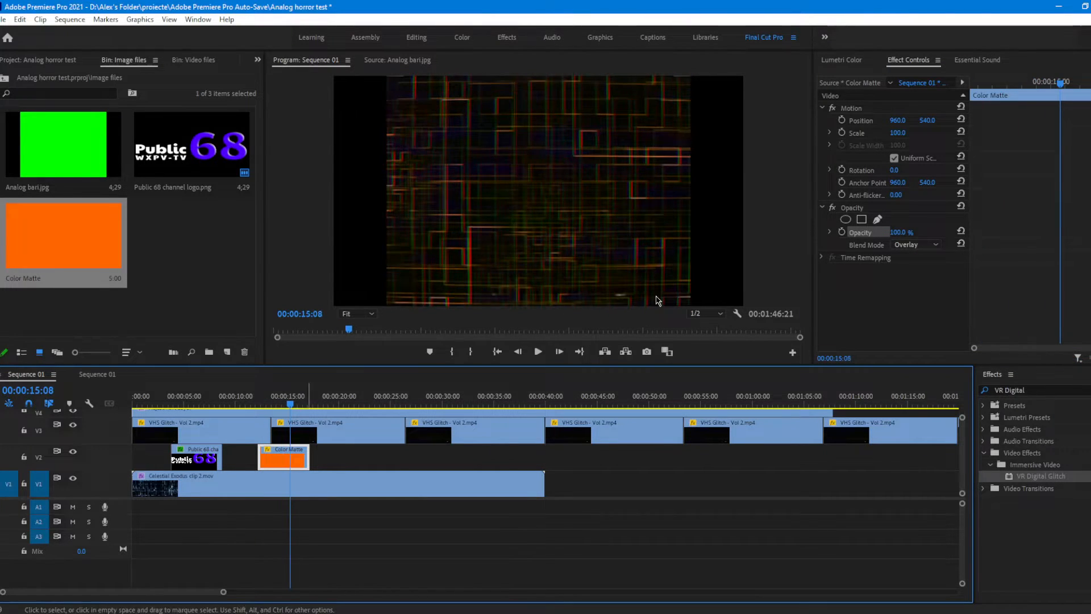
# Step: Try the Vivid Light blend mode on the orange matte and set its blend mode back to Normal
pyautogui.click(933, 246)
pyautogui.click(926, 445)
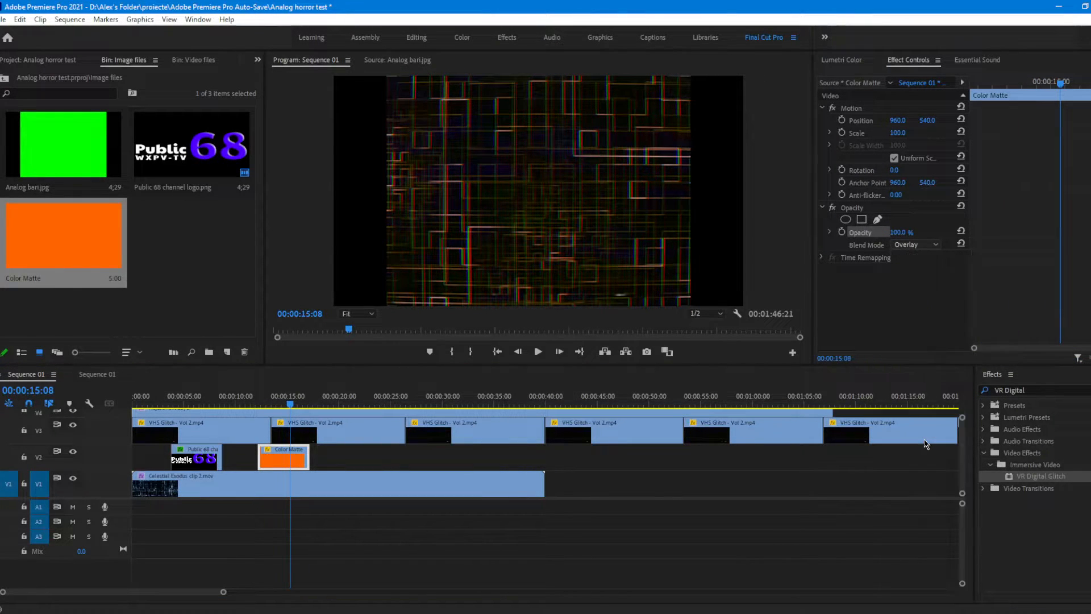
pyautogui.click(915, 245)
pyautogui.click(933, 462)
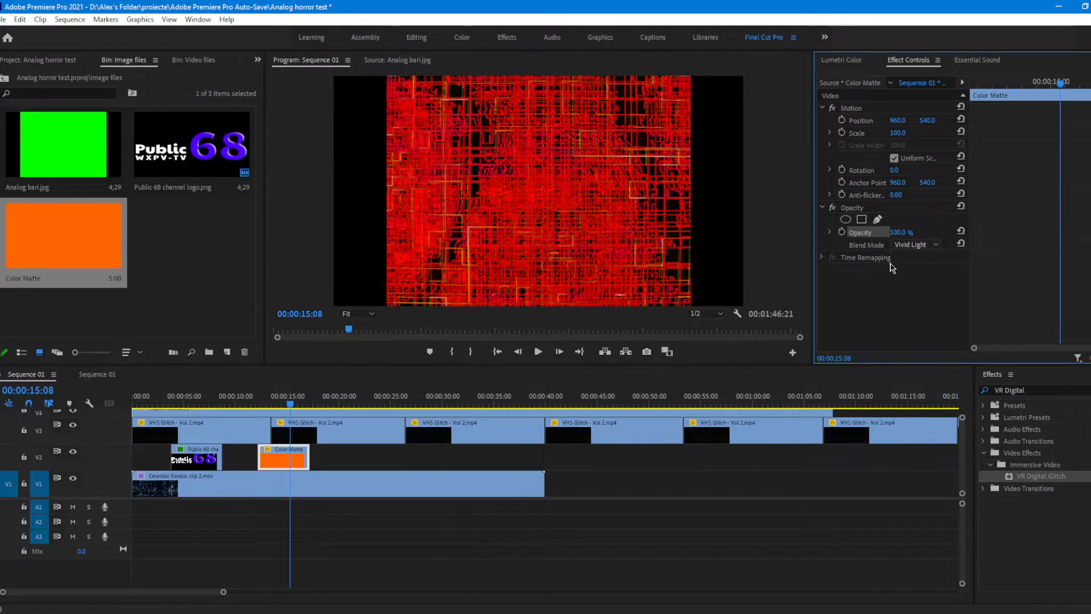
pyautogui.click(915, 244)
pyautogui.click(921, 473)
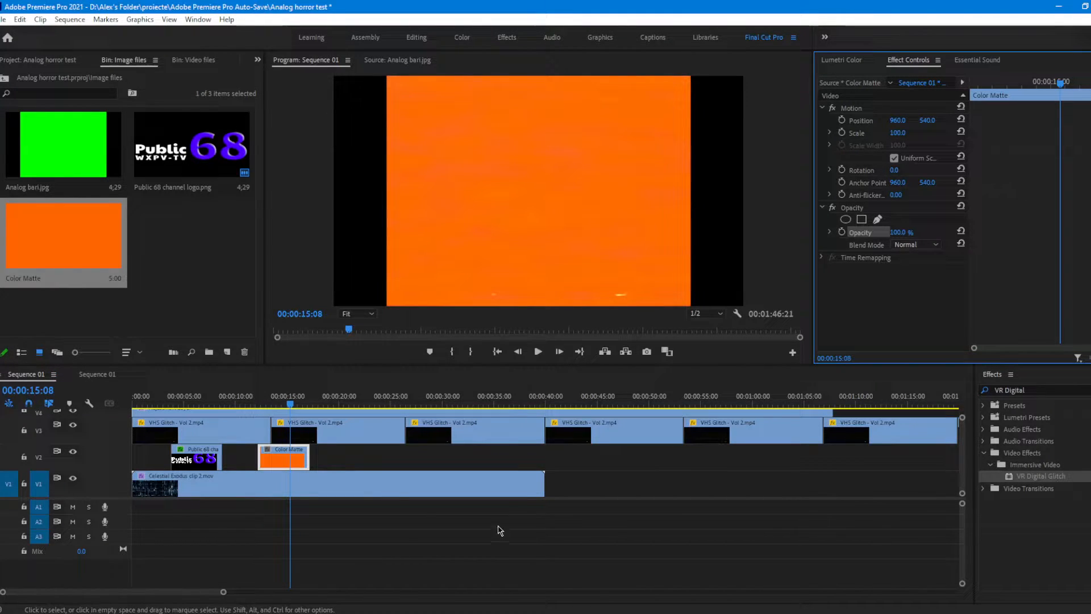
# Step: Draw a closed triangular opacity mask near the centre of the orange matte with the free draw bezier tool
pyautogui.click(856, 212)
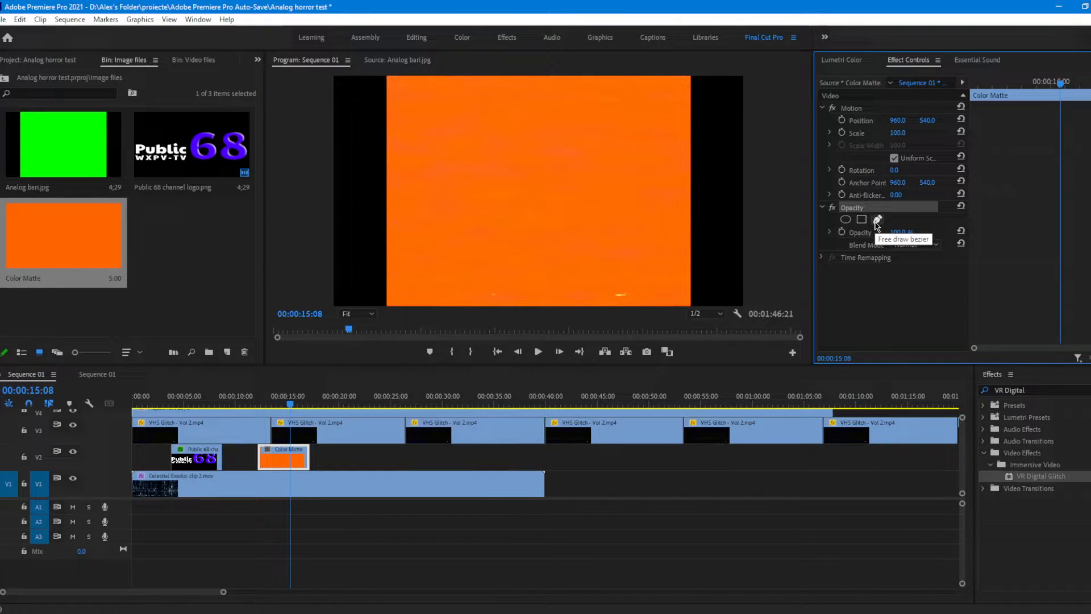
pyautogui.click(877, 220)
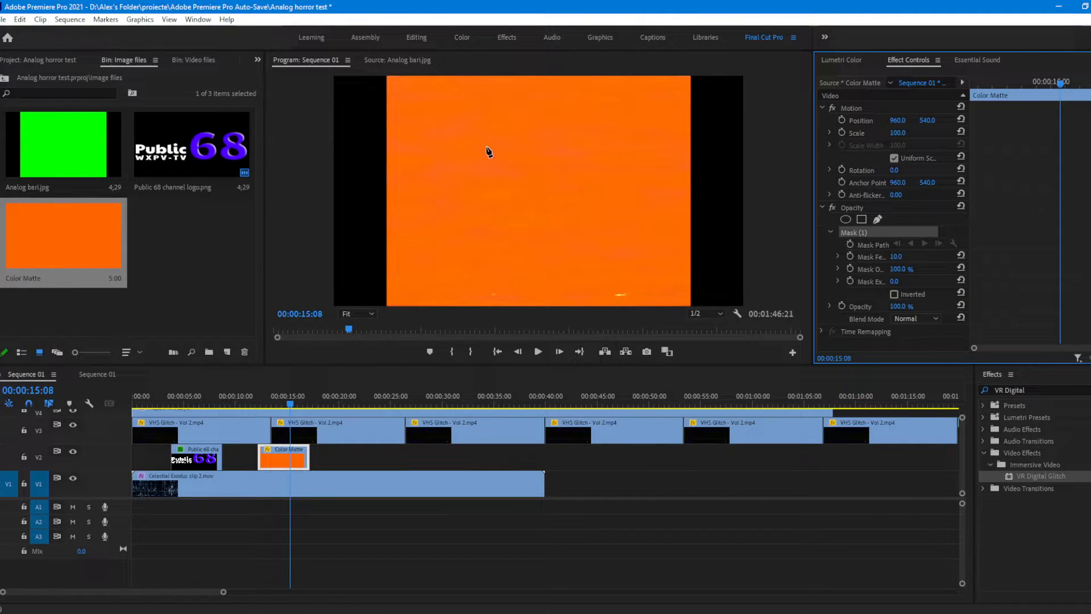
pyautogui.click(525, 128)
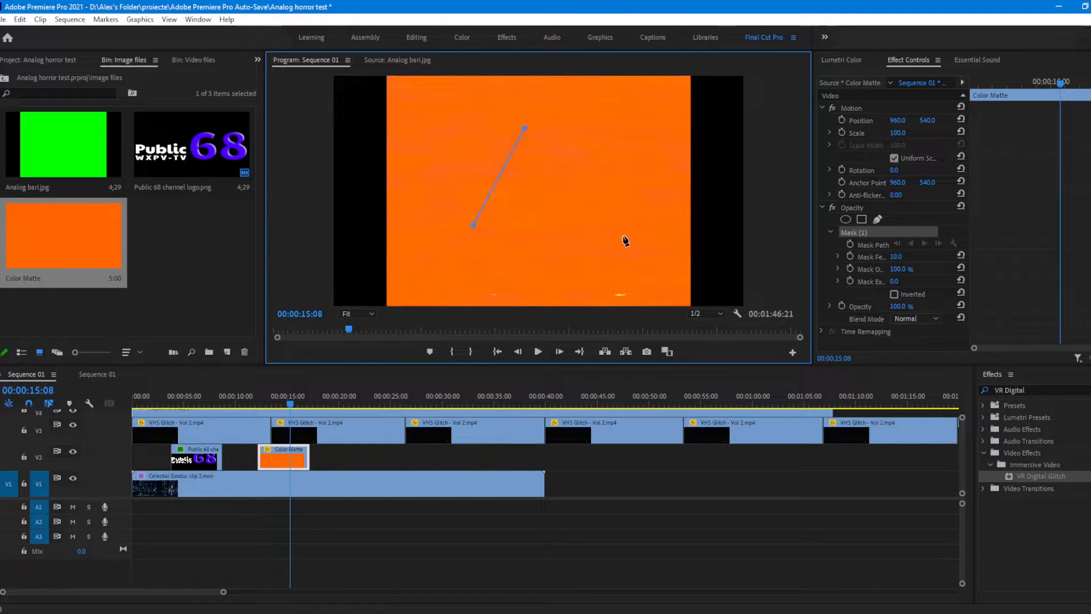
pyautogui.click(597, 233)
pyautogui.click(525, 128)
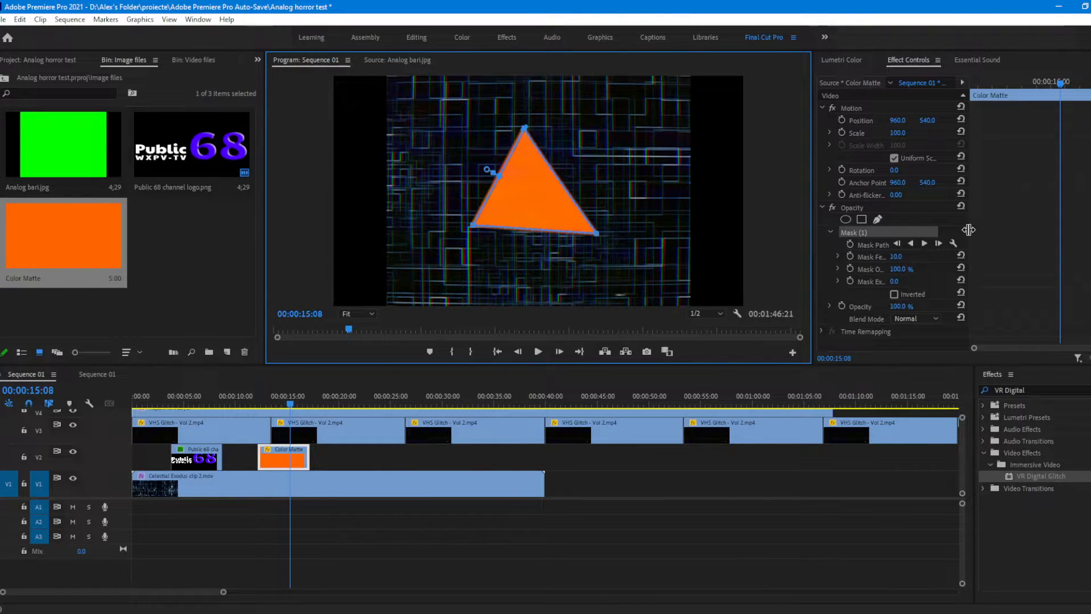
# Step: Invert the triangular mask on the orange matte and set its Mask Feather to 56.0 and Mask Expansion to 33.0
pyautogui.moveTo(969, 229); pyautogui.dragTo(1032, 239)
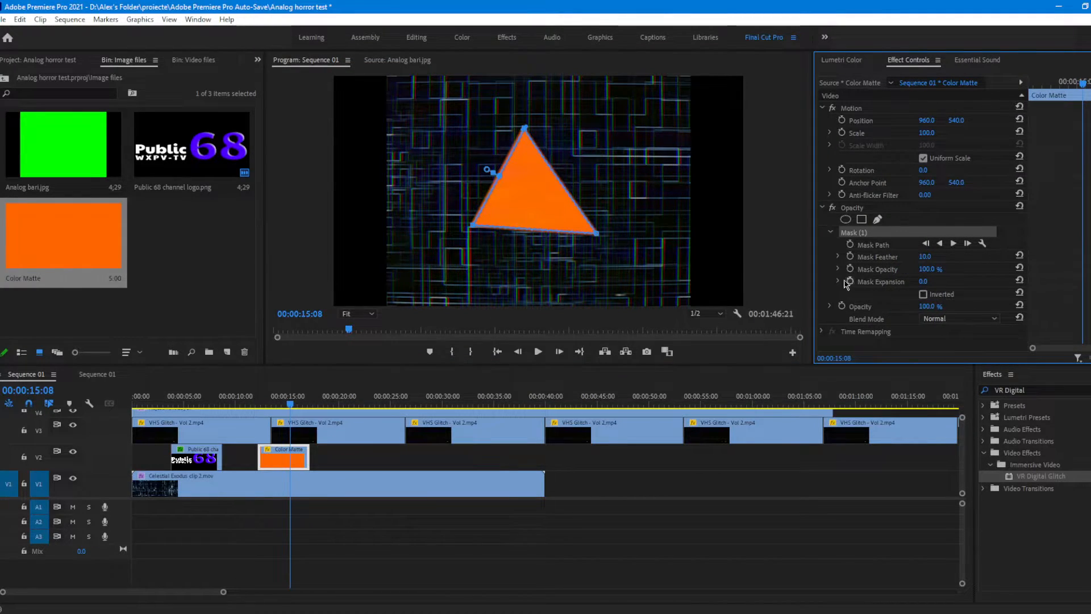
pyautogui.click(923, 294)
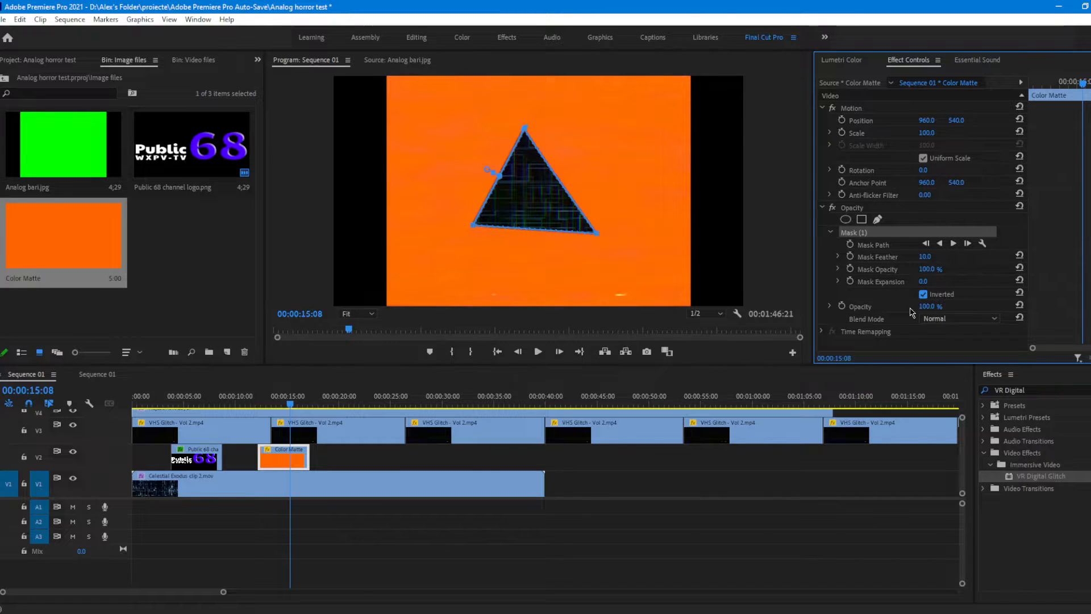
pyautogui.click(897, 294)
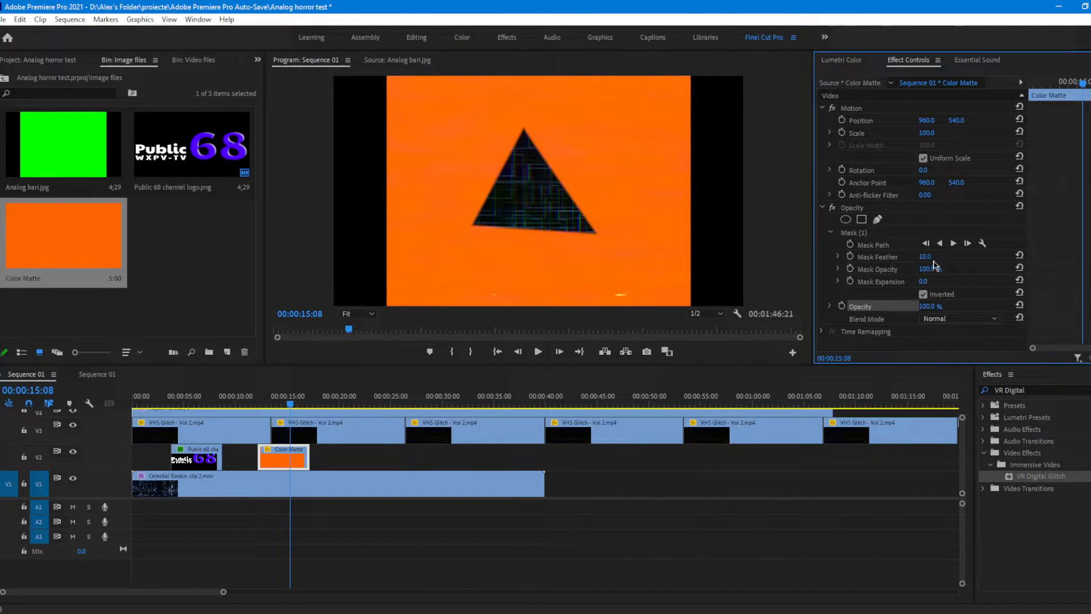
pyautogui.moveTo(924, 257); pyautogui.dragTo(946, 269)
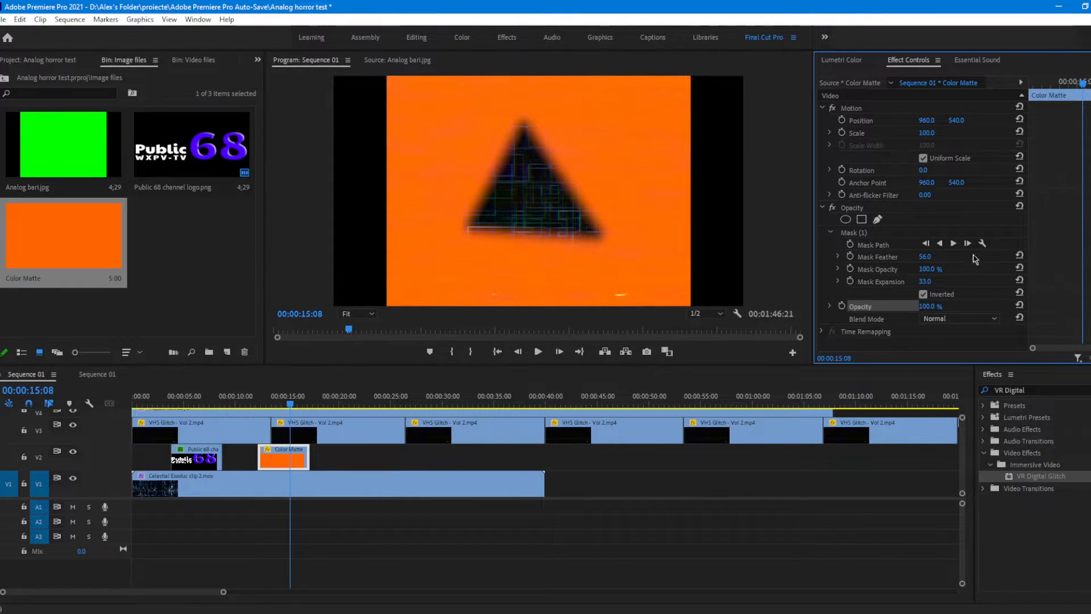
pyautogui.click(876, 248)
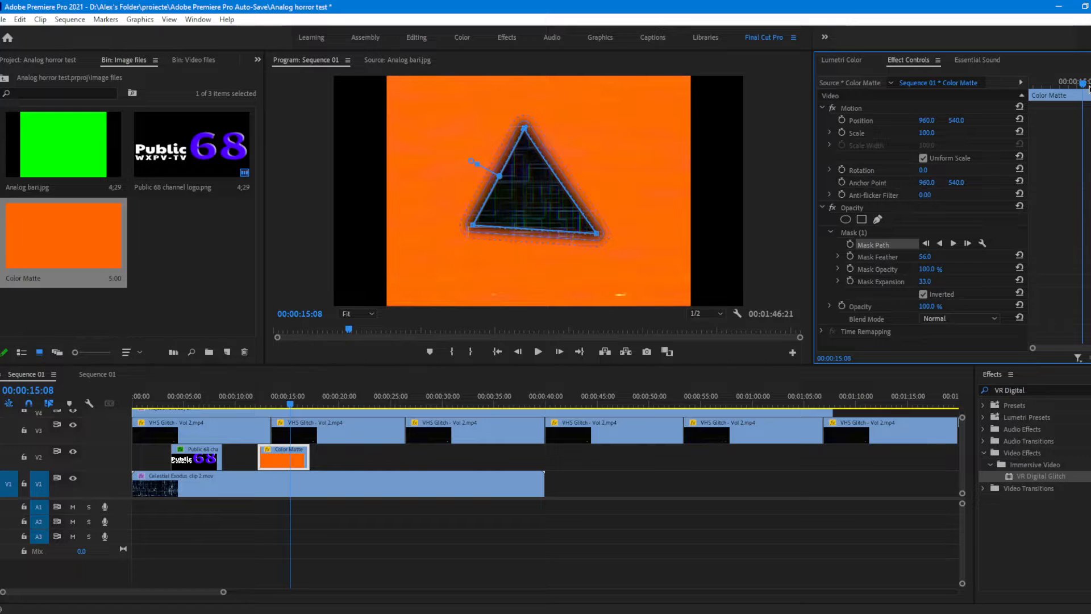
# Step: Animate the orange matte's Mask Path with a keyframe at 00:00:12:06 and a larger, curved mask shape at 00:00:15:05
pyautogui.moveTo(1084, 84); pyautogui.dragTo(949, 112)
pyautogui.click(850, 245)
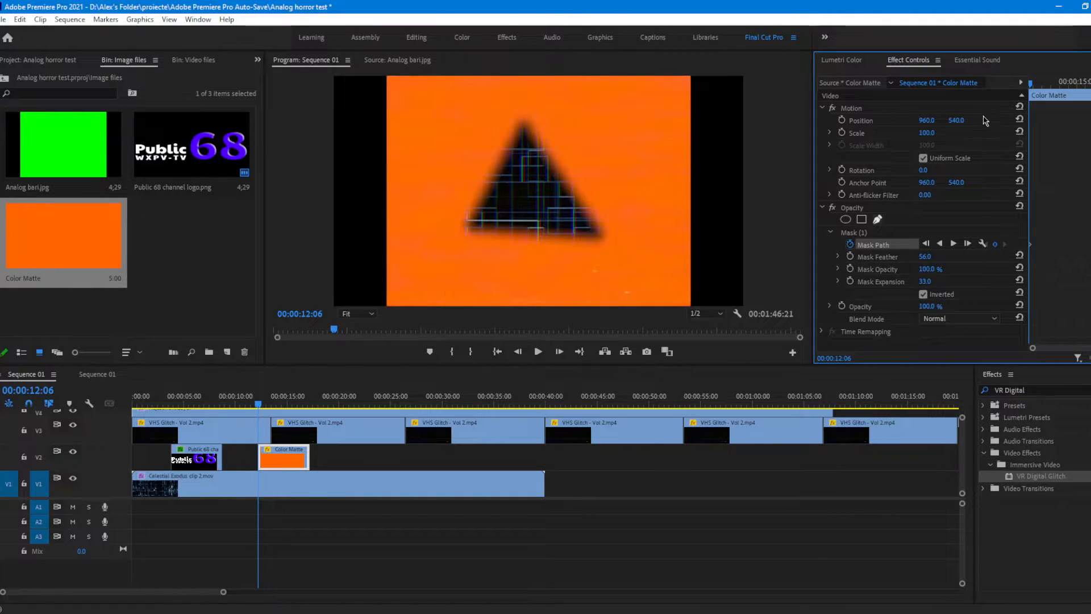
pyautogui.moveTo(1041, 89); pyautogui.dragTo(1080, 126)
pyautogui.click(875, 245)
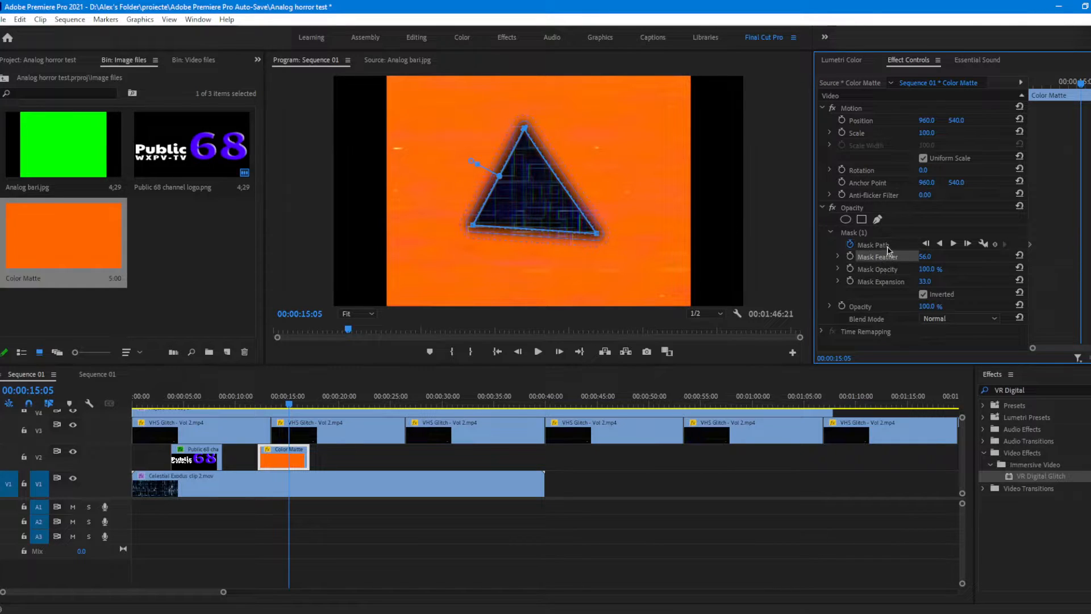
pyautogui.moveTo(523, 130); pyautogui.dragTo(730, 75)
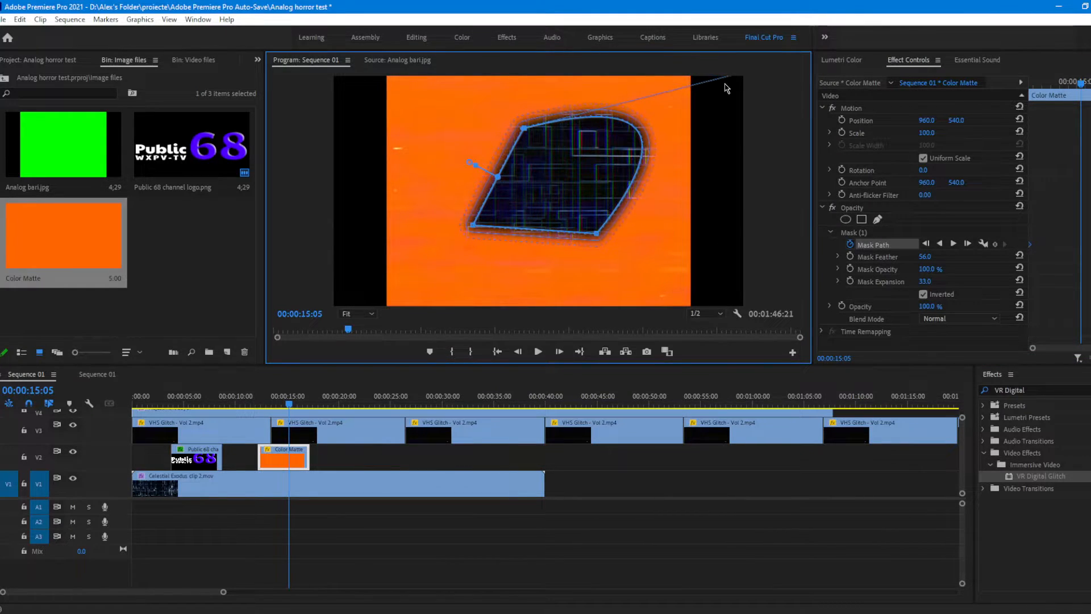
pyautogui.moveTo(598, 234); pyautogui.dragTo(633, 265)
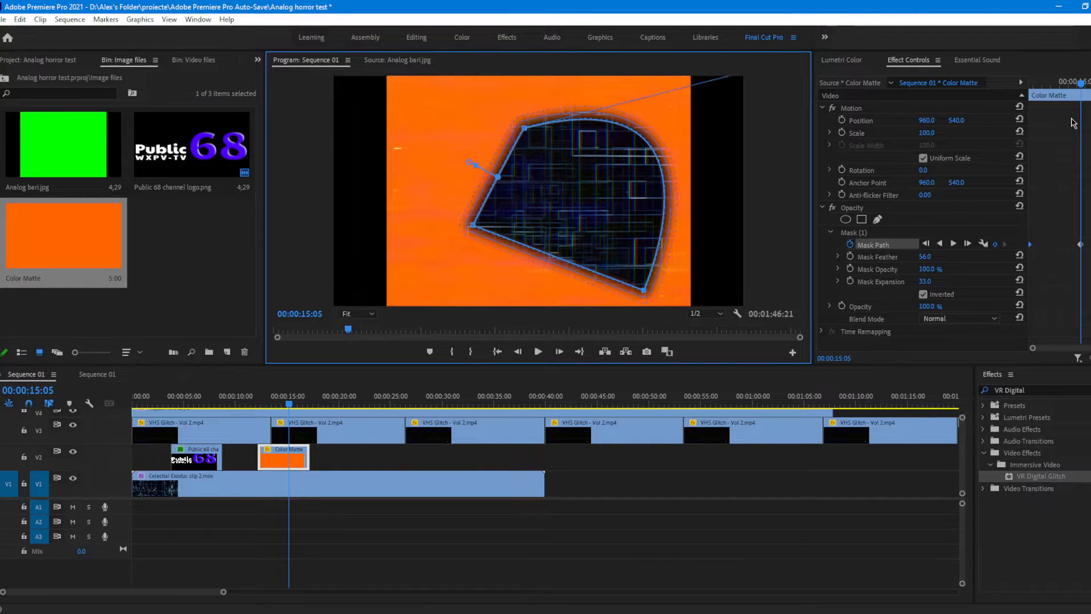
pyautogui.moveTo(1080, 84); pyautogui.dragTo(1045, 103)
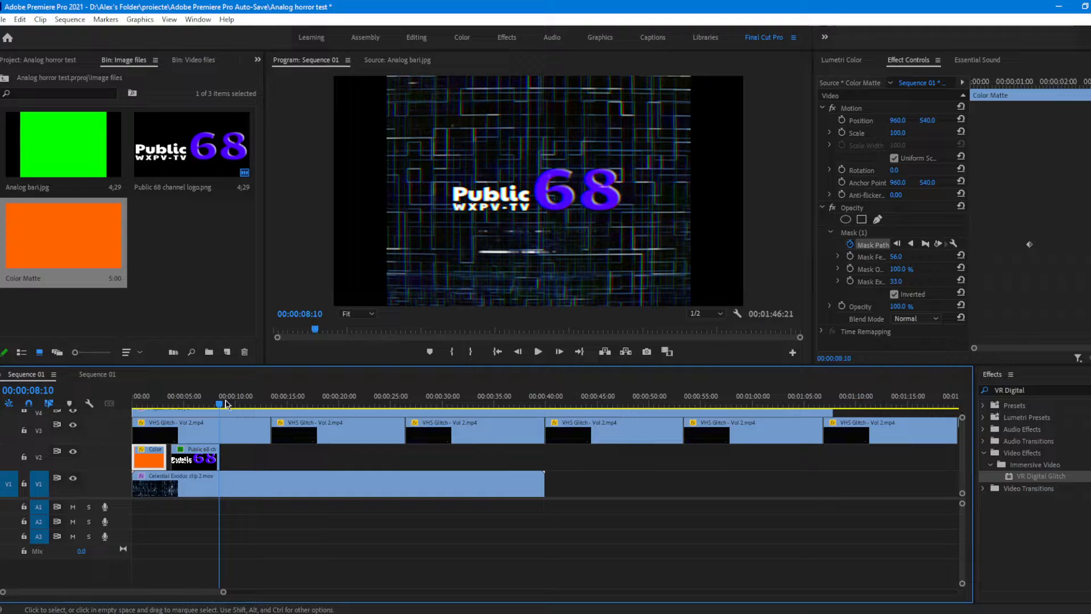
# Step: Add the Basic Title motion graphics template to track V2 at 00:00:10:07, after the channel logo clip
pyautogui.moveTo(226, 404); pyautogui.dragTo(238, 404)
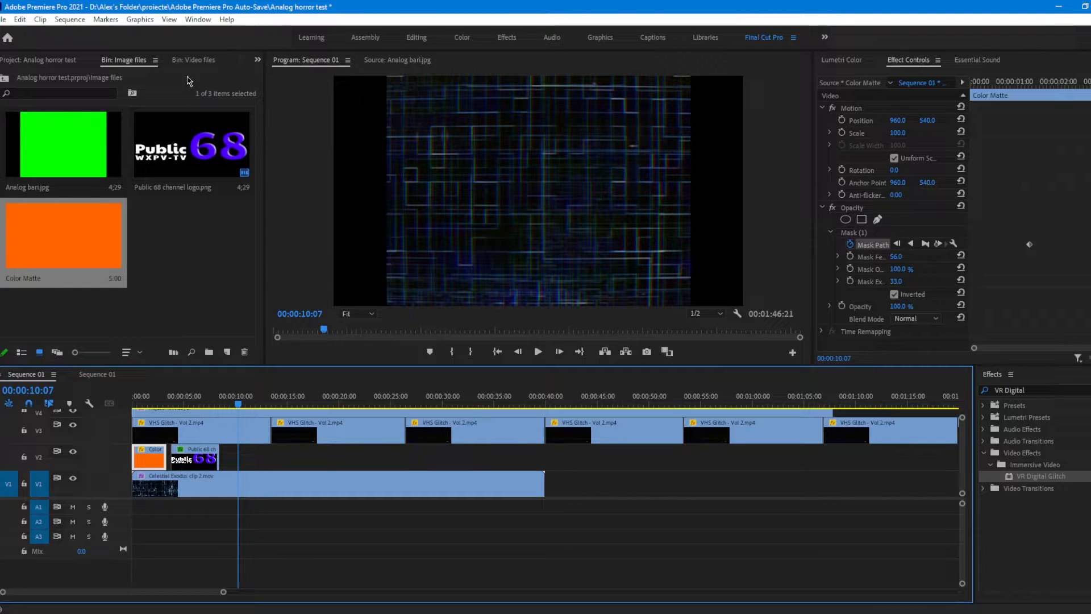
pyautogui.click(196, 60)
pyautogui.click(231, 62)
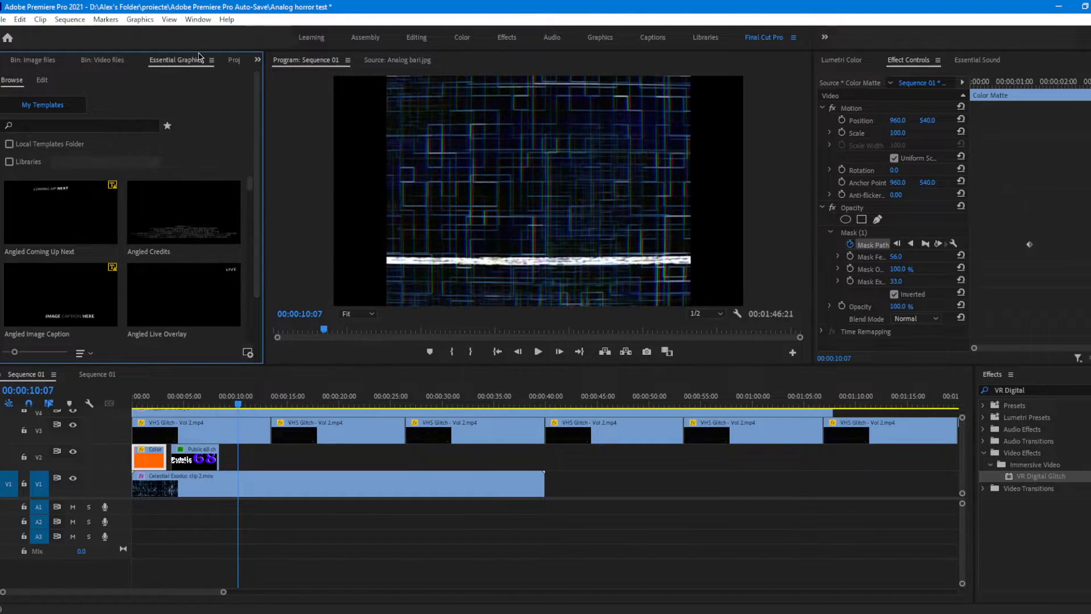
pyautogui.scroll(-3, 104, 205)
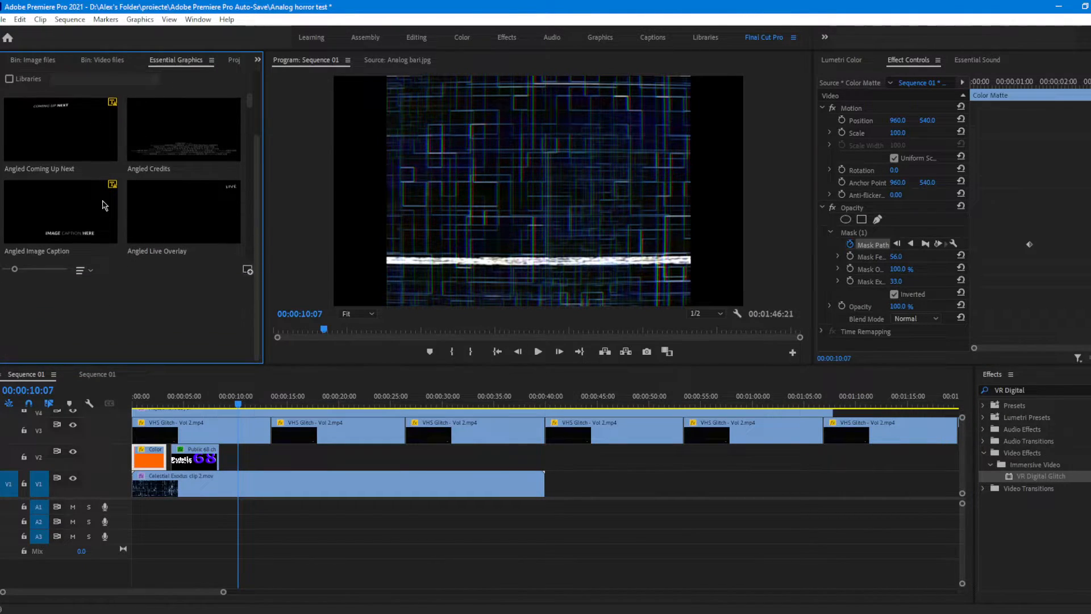
pyautogui.scroll(3, 102, 202)
pyautogui.moveTo(250, 188); pyautogui.dragTo(255, 206)
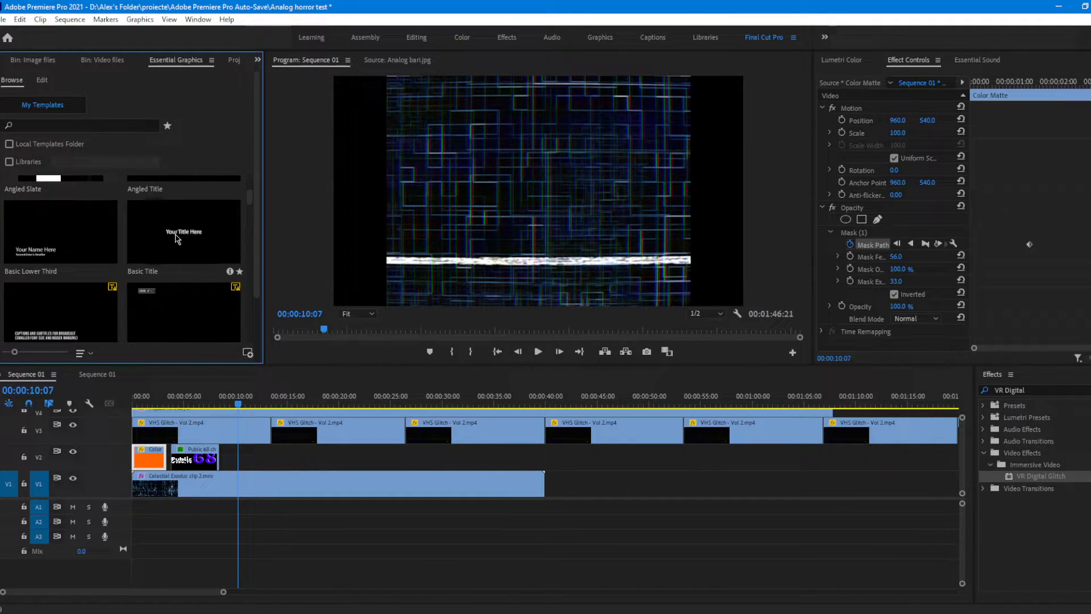
pyautogui.moveTo(196, 240); pyautogui.dragTo(238, 437)
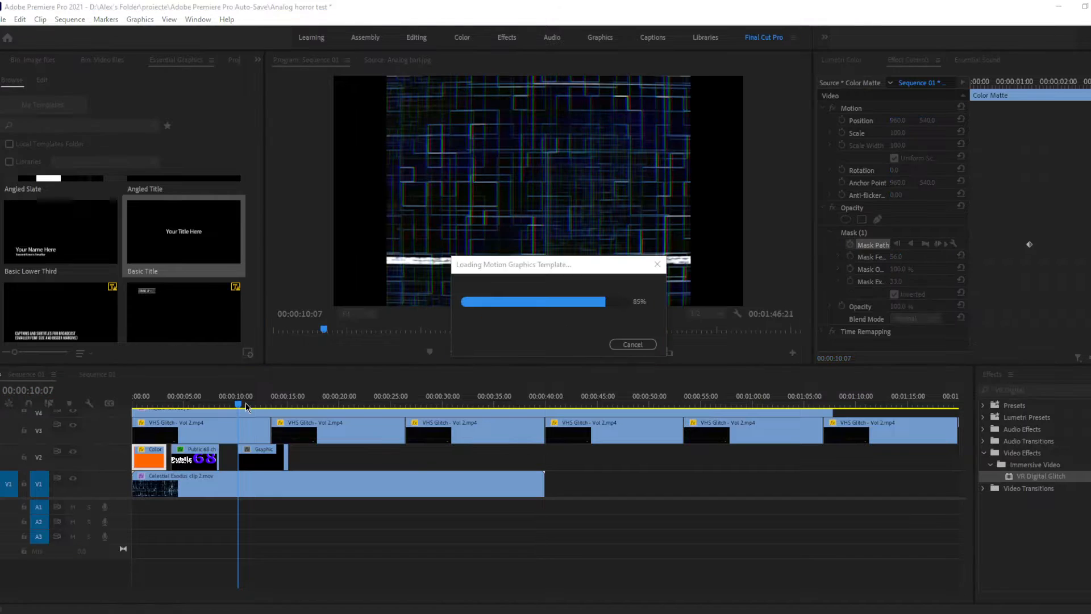
# Step: Replace the placeholder text of the title clip with "Emergency Alert System" at 00:00:12:06
pyautogui.click(259, 403)
pyautogui.click(258, 449)
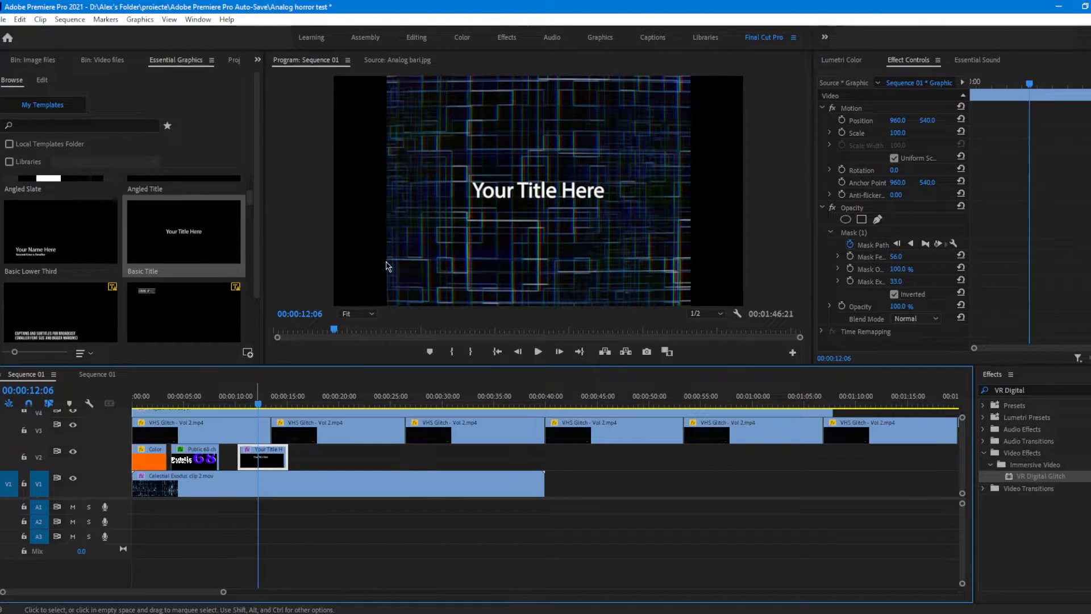
pyautogui.click(822, 198)
pyautogui.click(835, 200)
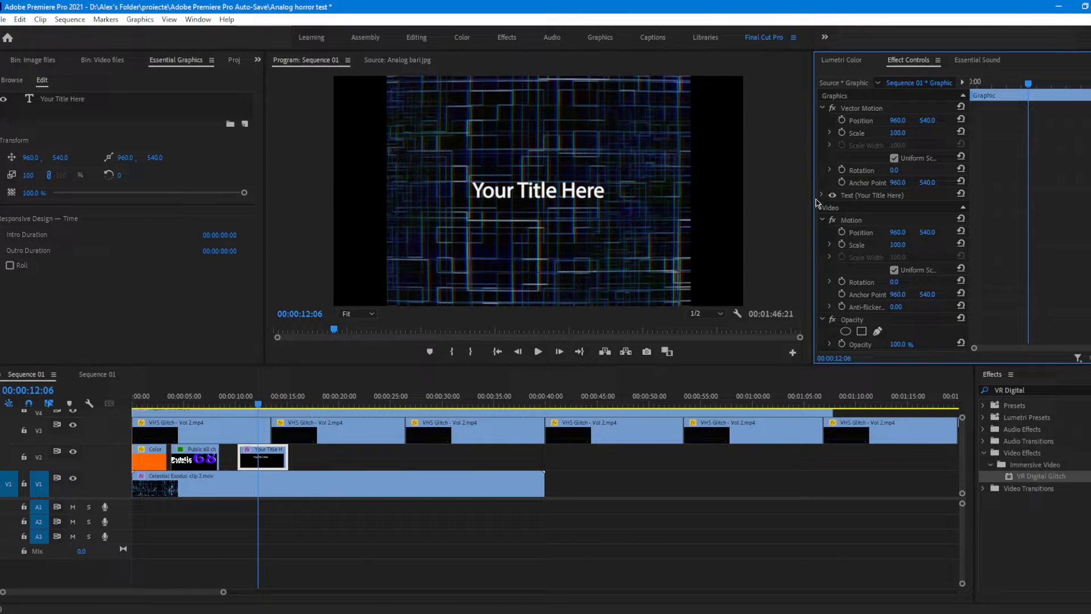
pyautogui.click(821, 196)
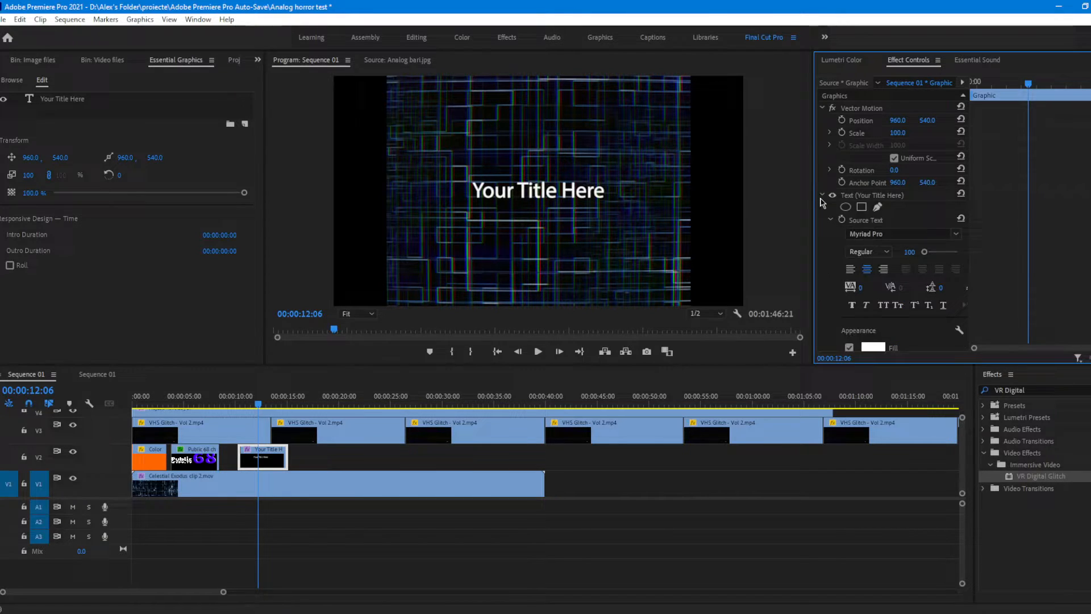
pyautogui.click(884, 199)
pyautogui.scroll(-3, 868, 205)
pyautogui.doubleClick(590, 194)
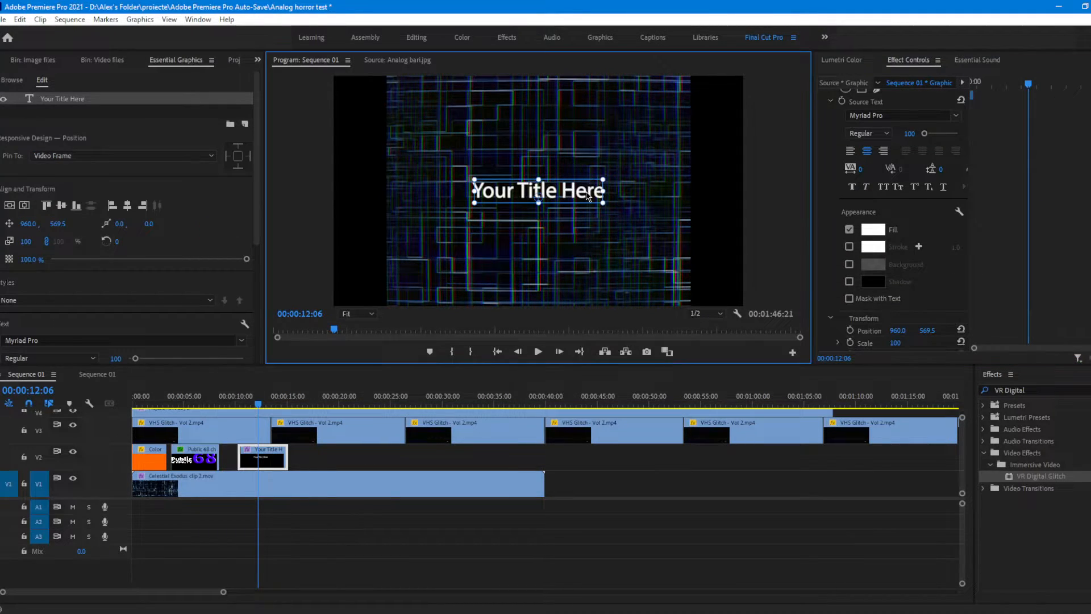
pyautogui.hotkey('ctrl', 'a')
pyautogui.write('Eme')
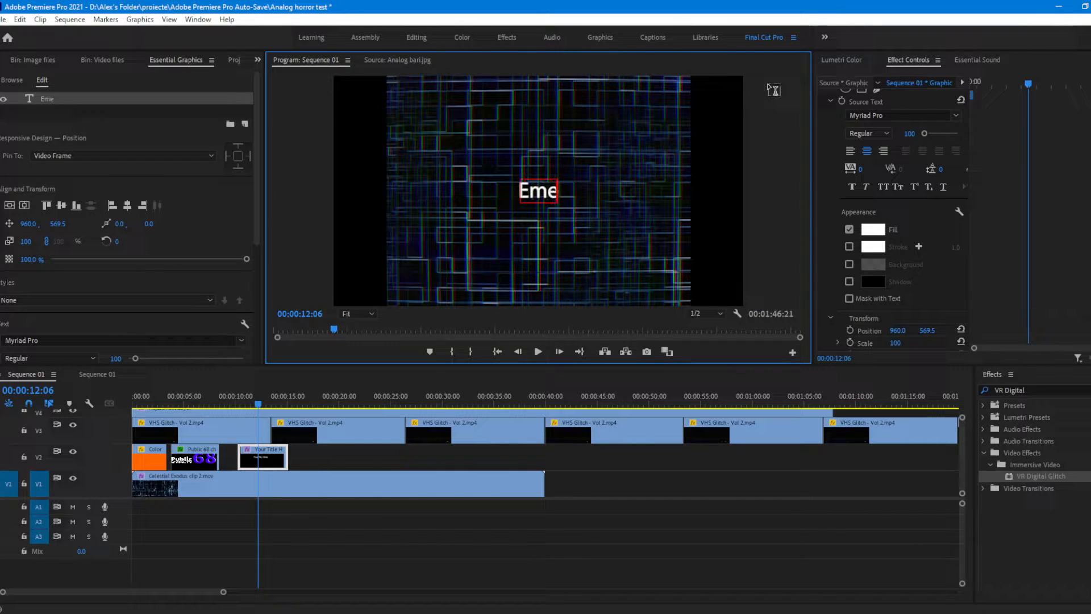
pyautogui.write('rgency Alert System')
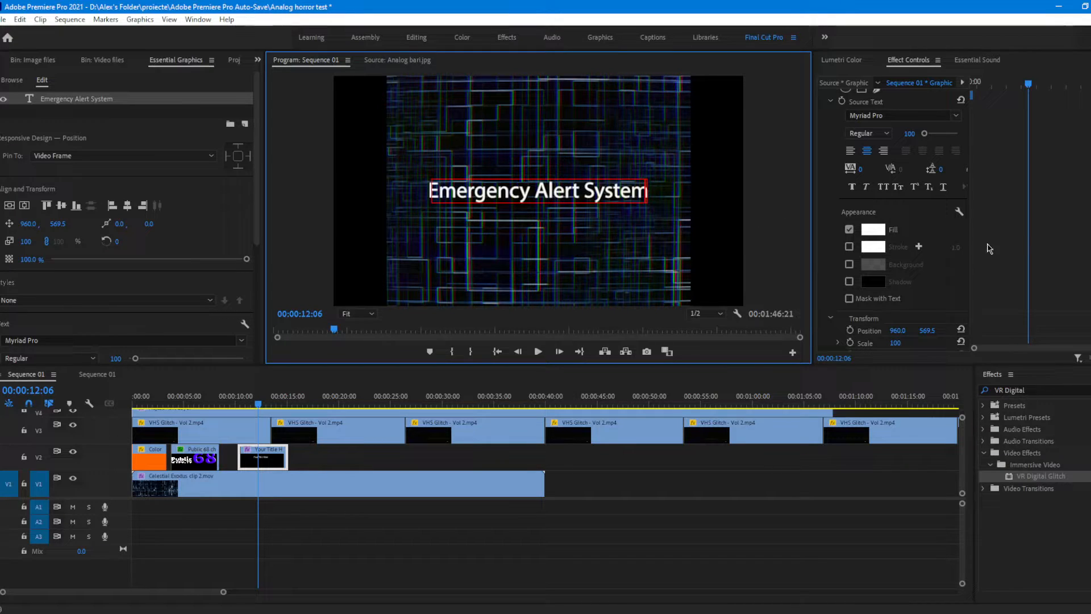
# Step: Select the whole title text and set its font to Pixeboy
pyautogui.doubleClick(646, 195)
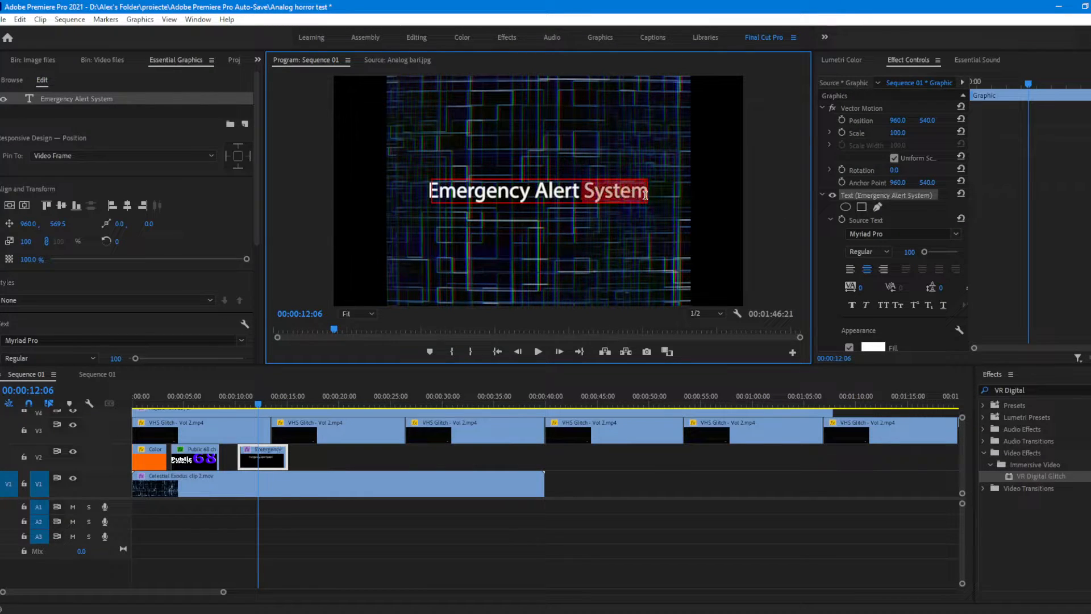
pyautogui.moveTo(639, 201); pyautogui.dragTo(307, 195)
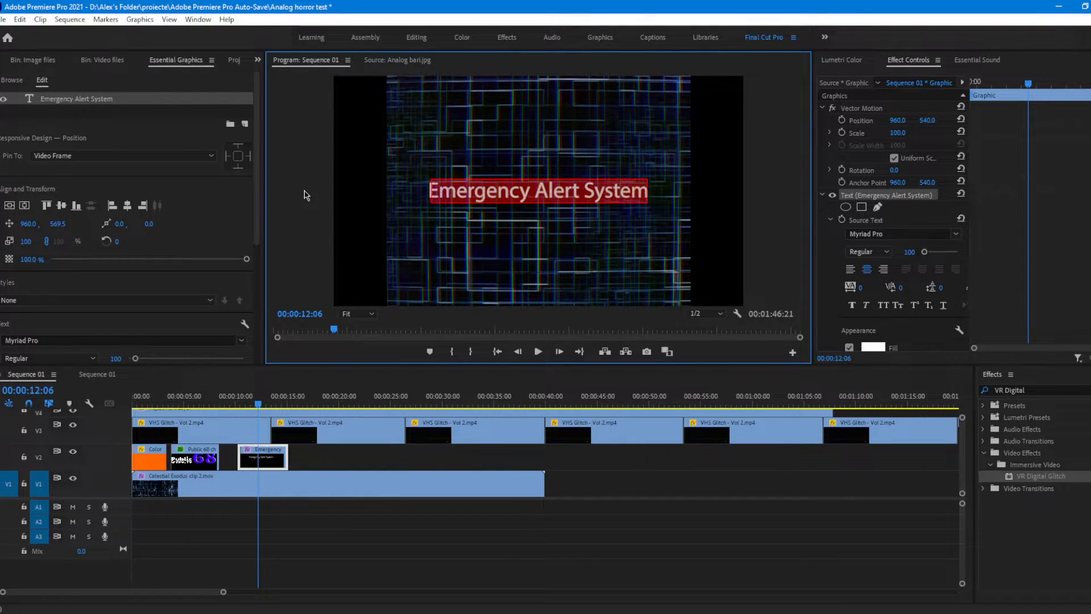
pyautogui.click(948, 234)
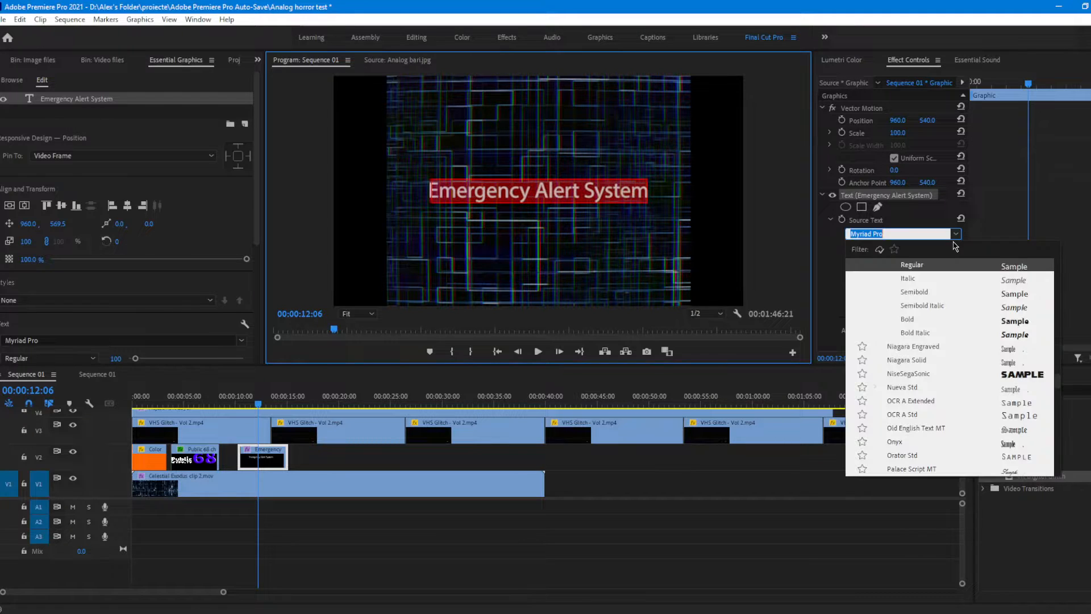
pyautogui.scroll(15, 926, 385)
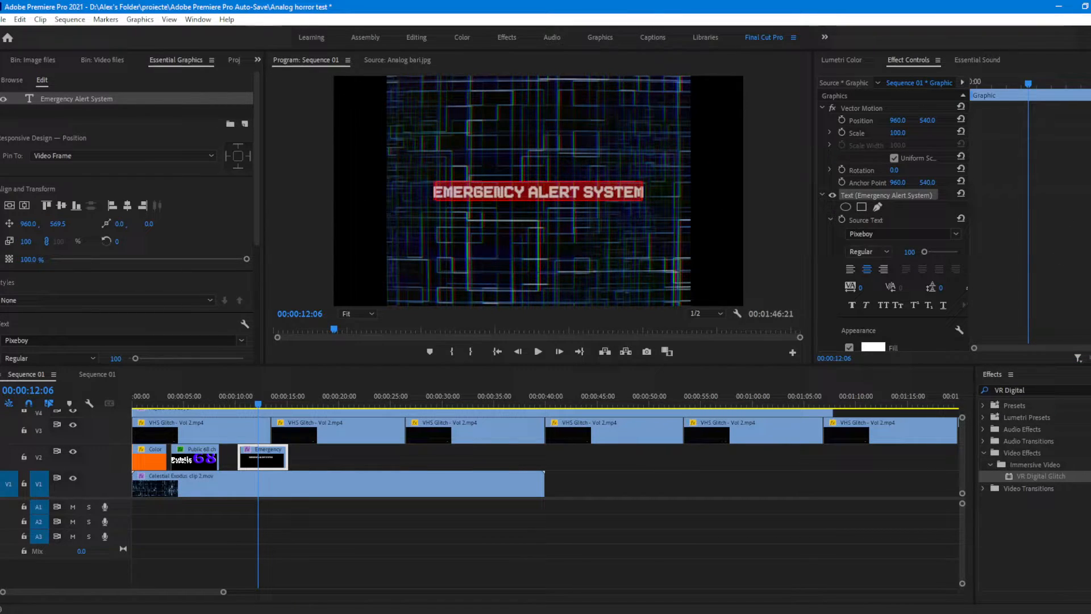
pyautogui.scroll(-2, 1060, 277)
pyautogui.scroll(-3, 1061, 277)
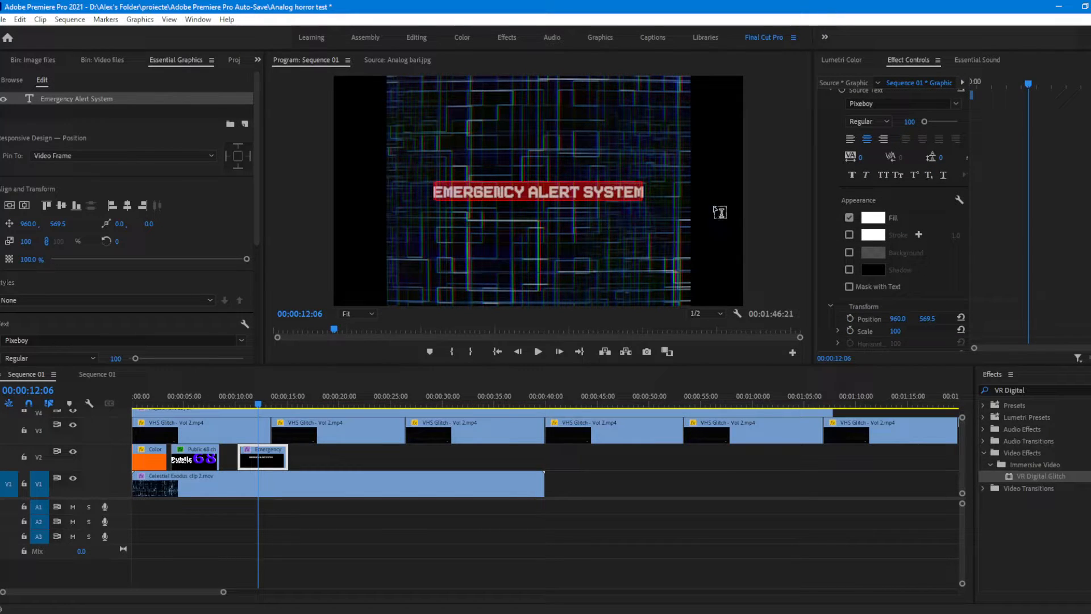
pyautogui.click(873, 218)
pyautogui.moveTo(790, 341); pyautogui.dragTo(792, 389)
pyautogui.click(776, 289)
pyautogui.click(882, 297)
# Step: Give the title text a black stroke with a width of 15.0
pyautogui.click(849, 236)
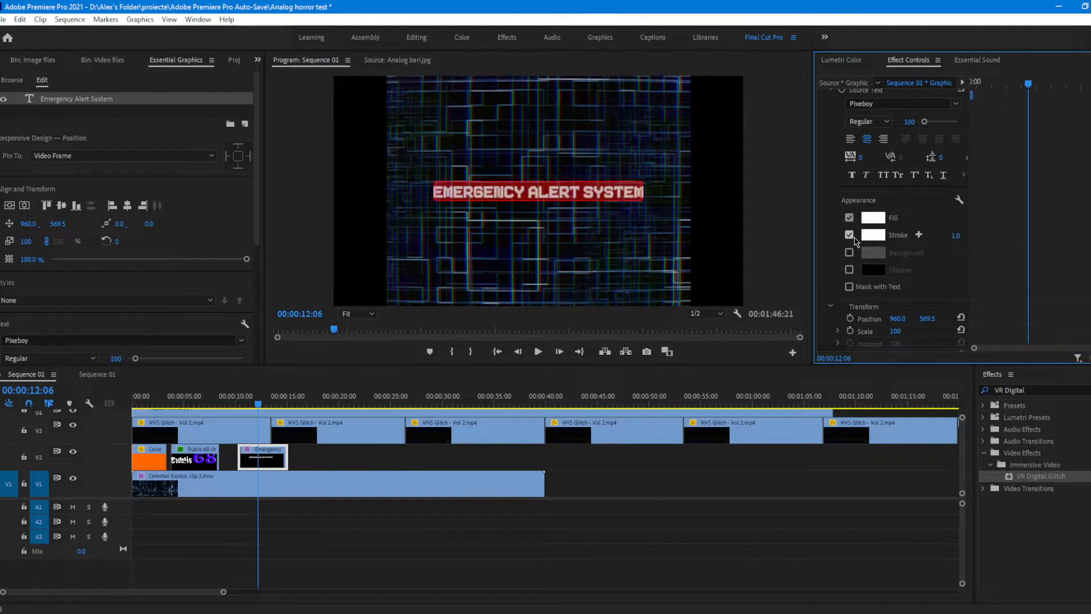
pyautogui.click(870, 238)
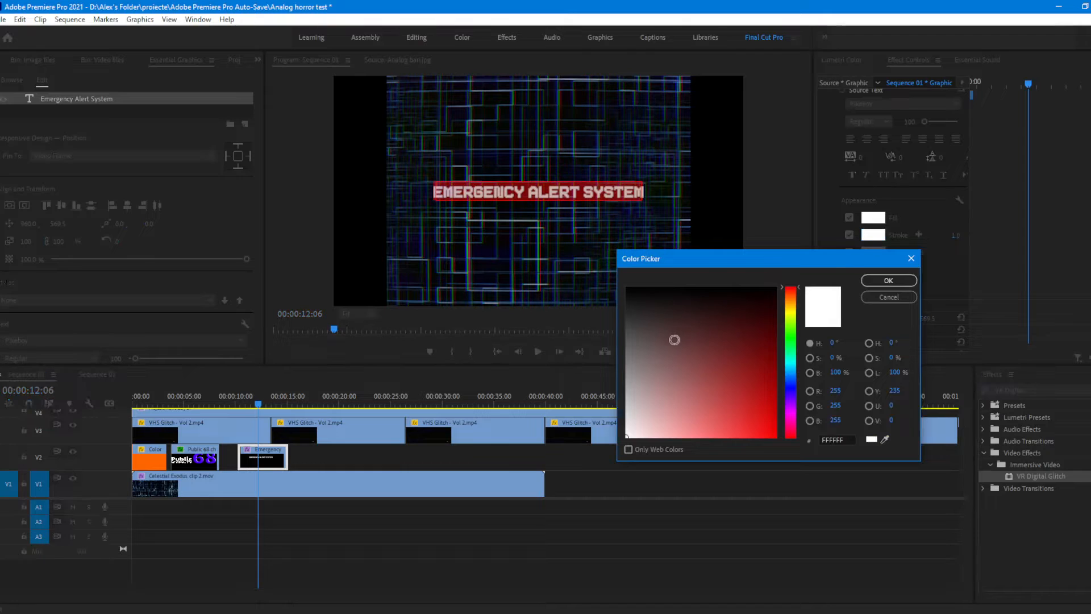
pyautogui.click(885, 280)
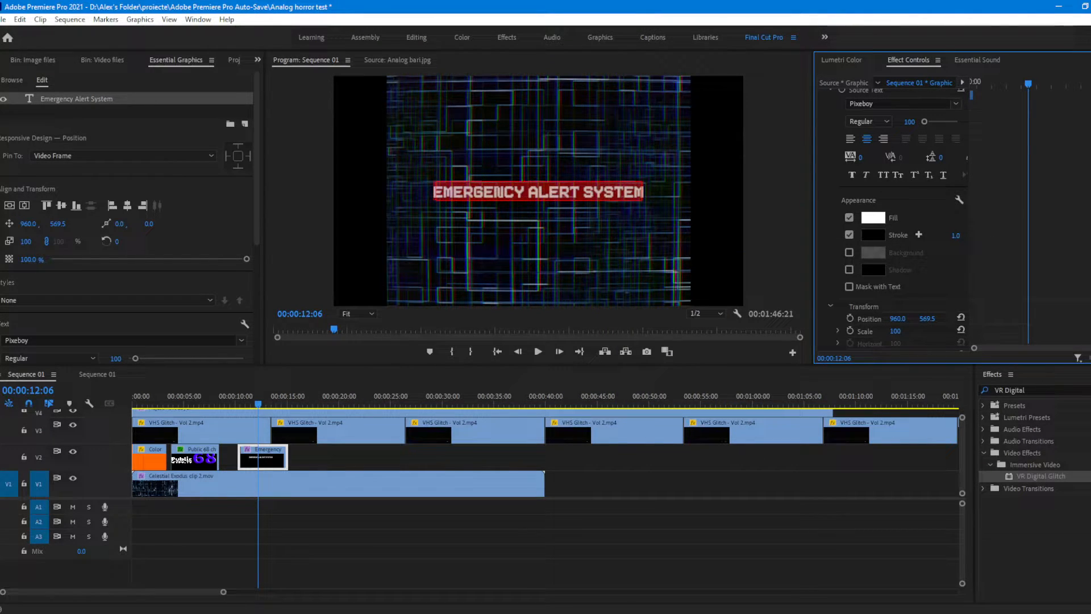
pyautogui.moveTo(956, 236); pyautogui.dragTo(961, 236)
# Step: Try the Background option on the title text and switch it back off
pyautogui.scroll(-1, 928, 272)
pyautogui.click(848, 241)
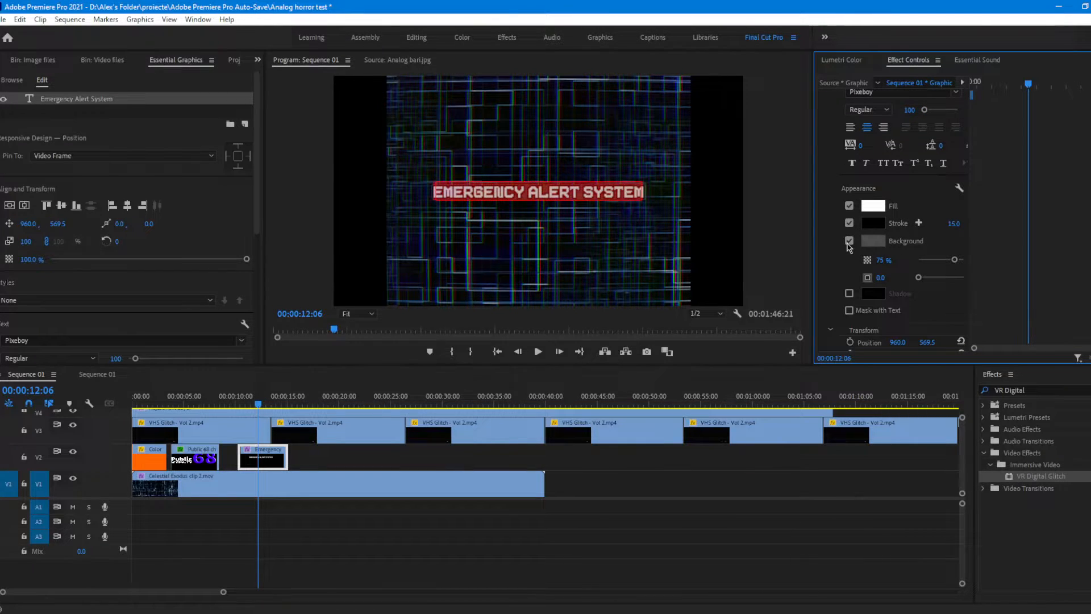
pyautogui.click(849, 241)
# Step: Examine the title clip's text Transform, Vector Motion, and video Motion and Opacity settings
pyautogui.scroll(-1, 898, 269)
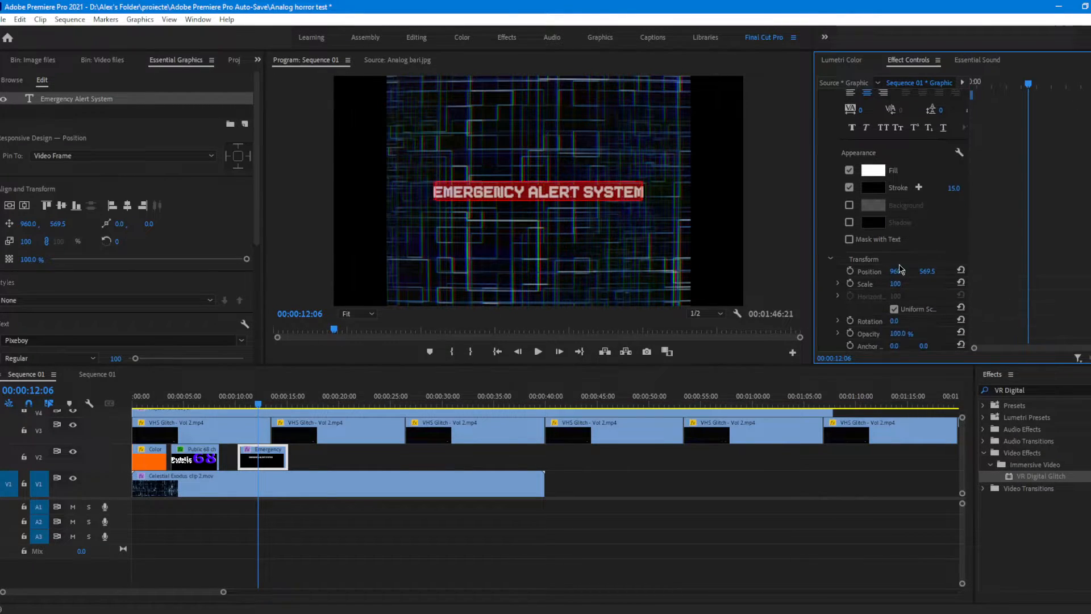
pyautogui.scroll(-4, 899, 268)
pyautogui.click(882, 214)
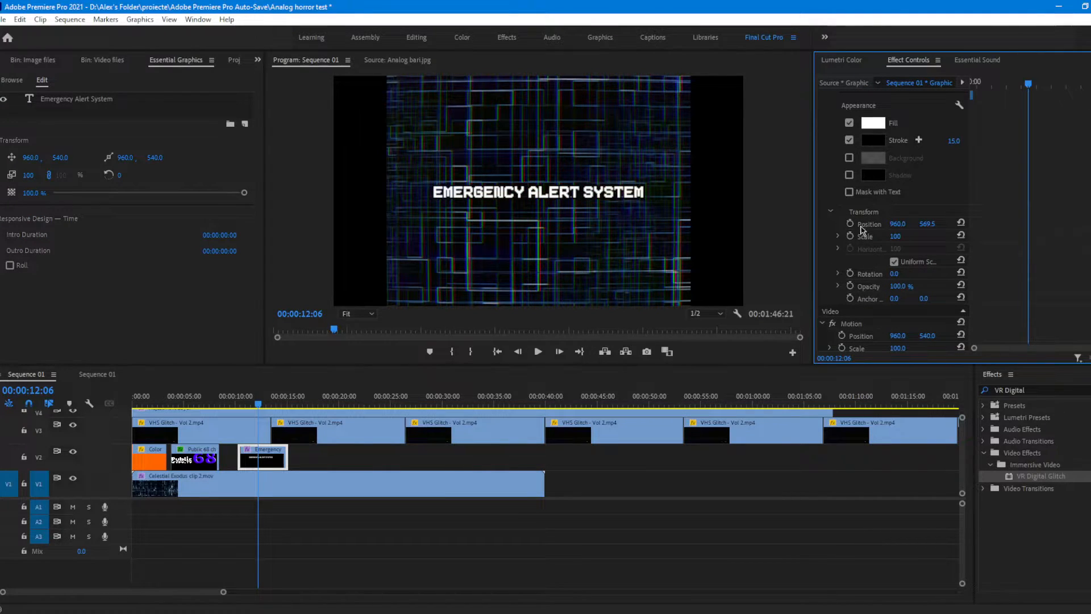
pyautogui.click(868, 224)
pyautogui.scroll(-3, 903, 237)
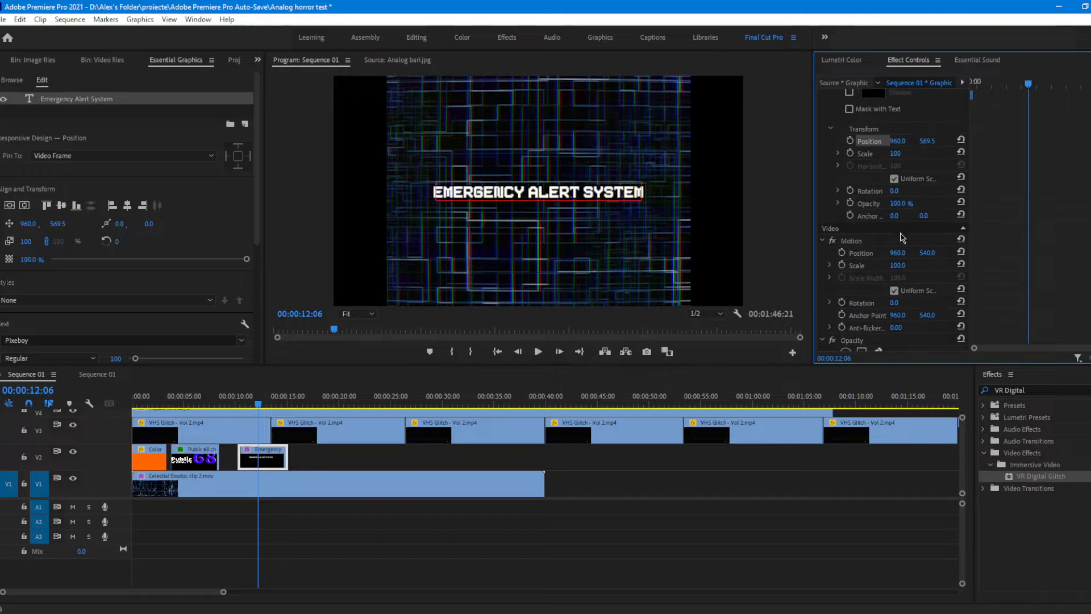
pyautogui.scroll(4, 884, 206)
pyautogui.scroll(8, 994, 262)
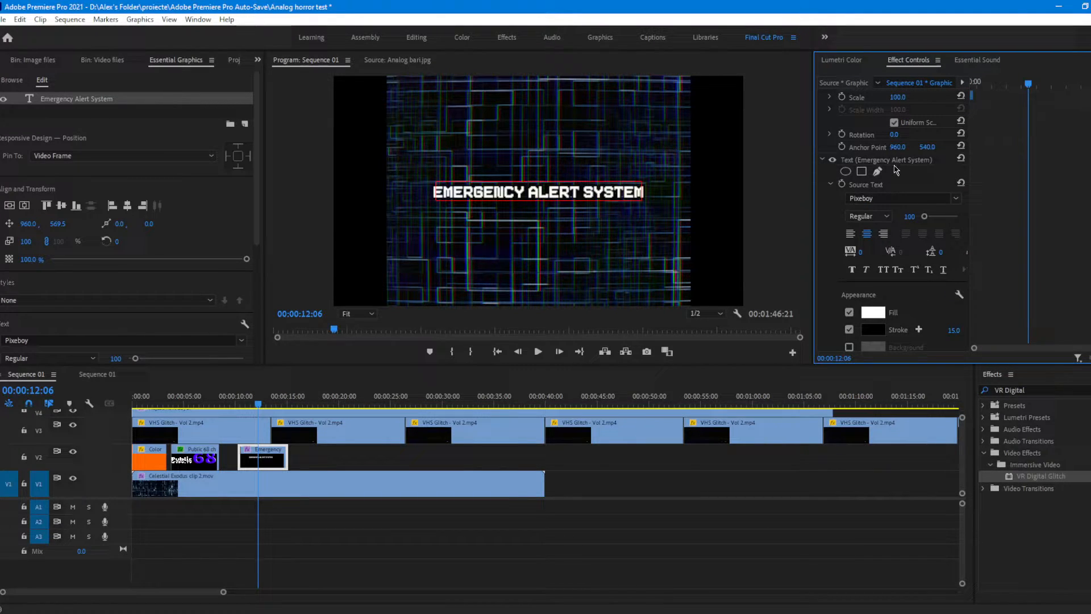
pyautogui.click(891, 164)
pyautogui.scroll(2, 919, 182)
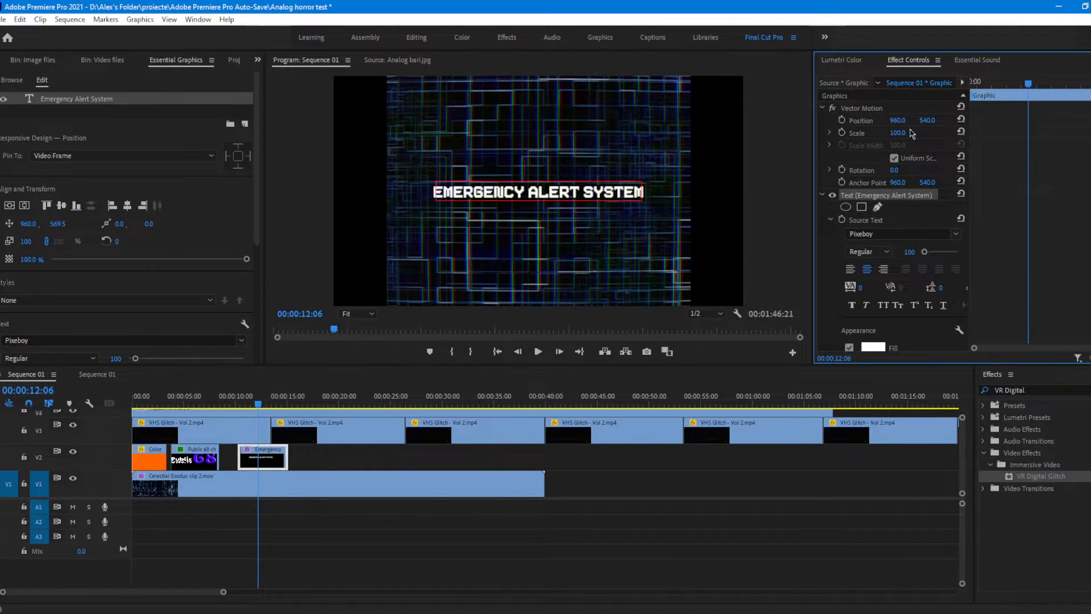
pyautogui.click(866, 117)
pyautogui.scroll(-5, 856, 171)
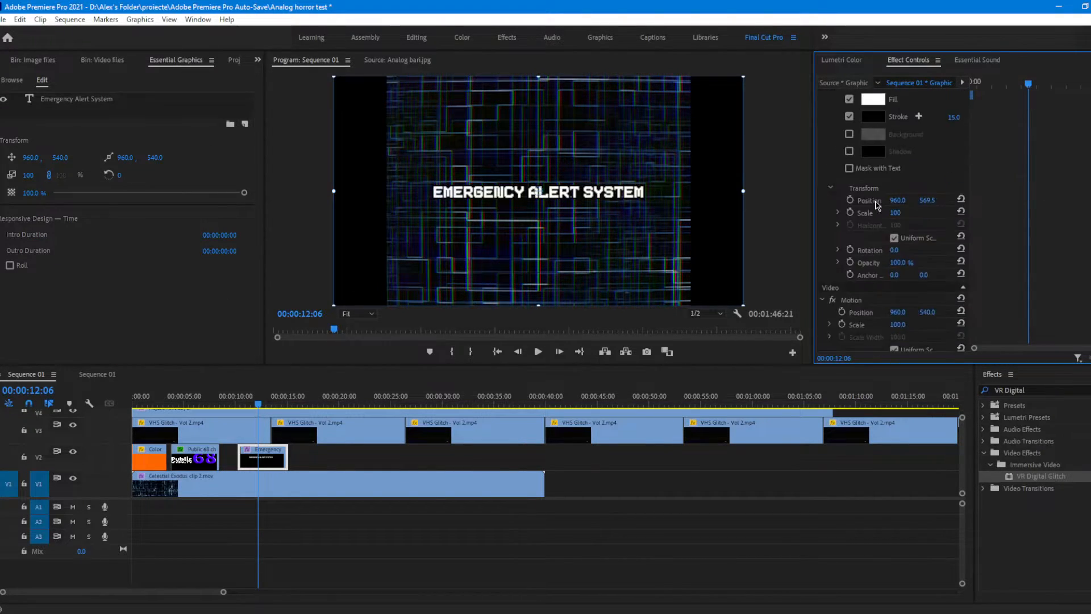
pyautogui.click(860, 184)
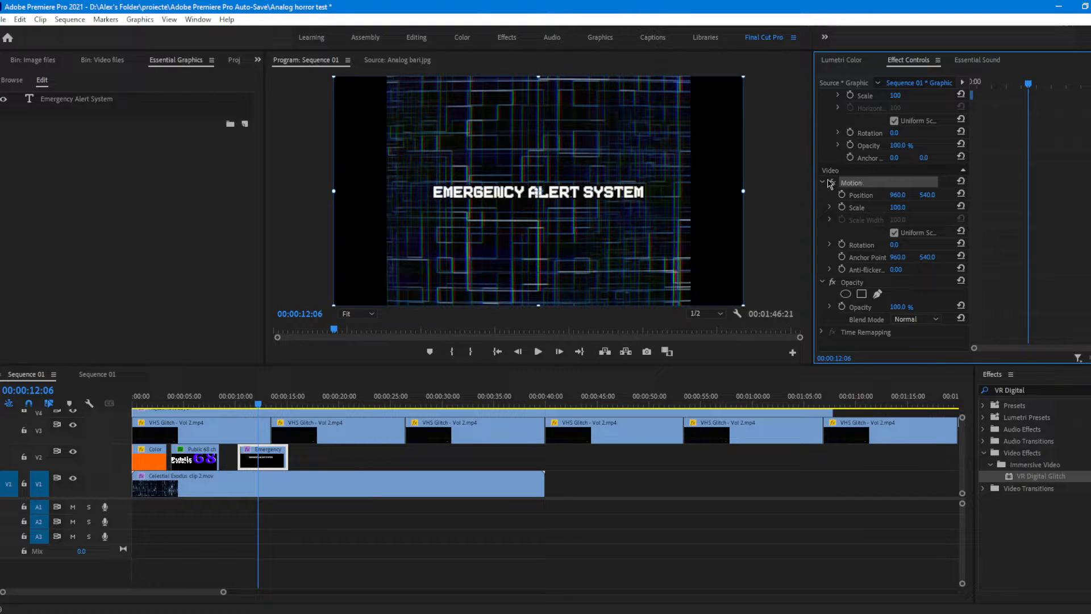
pyautogui.scroll(4, 886, 216)
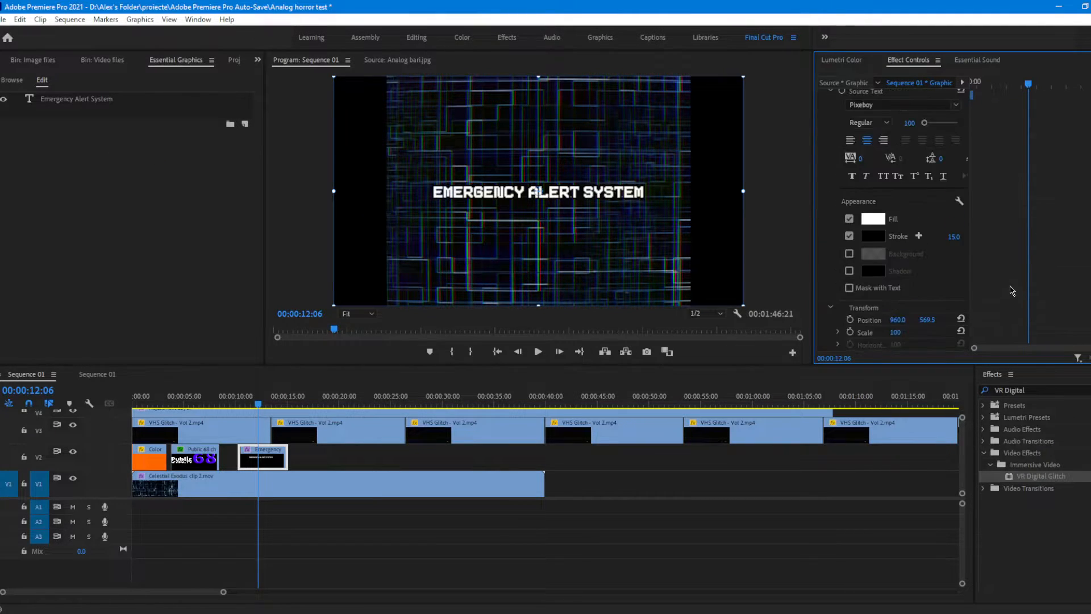
pyautogui.scroll(-1, 1017, 305)
pyautogui.click(870, 250)
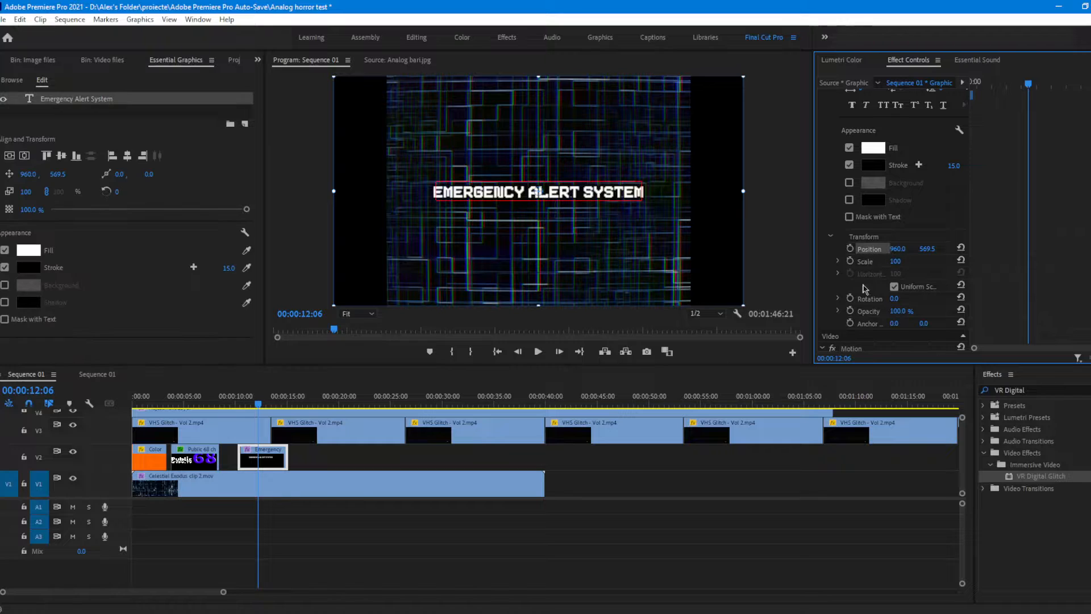
pyautogui.scroll(8, 866, 267)
pyautogui.click(875, 196)
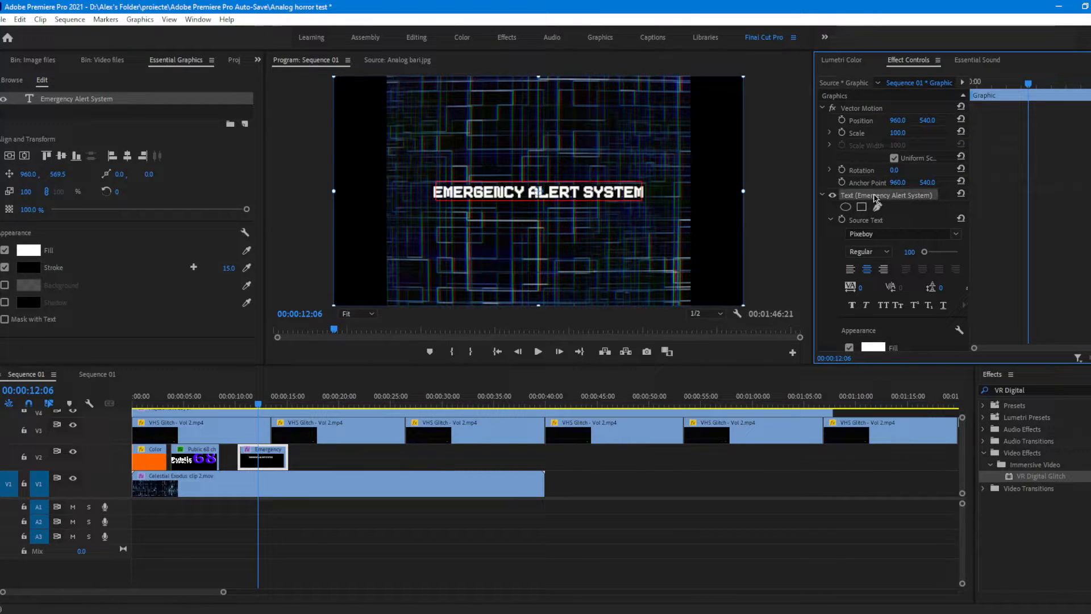
pyautogui.scroll(-10, 967, 237)
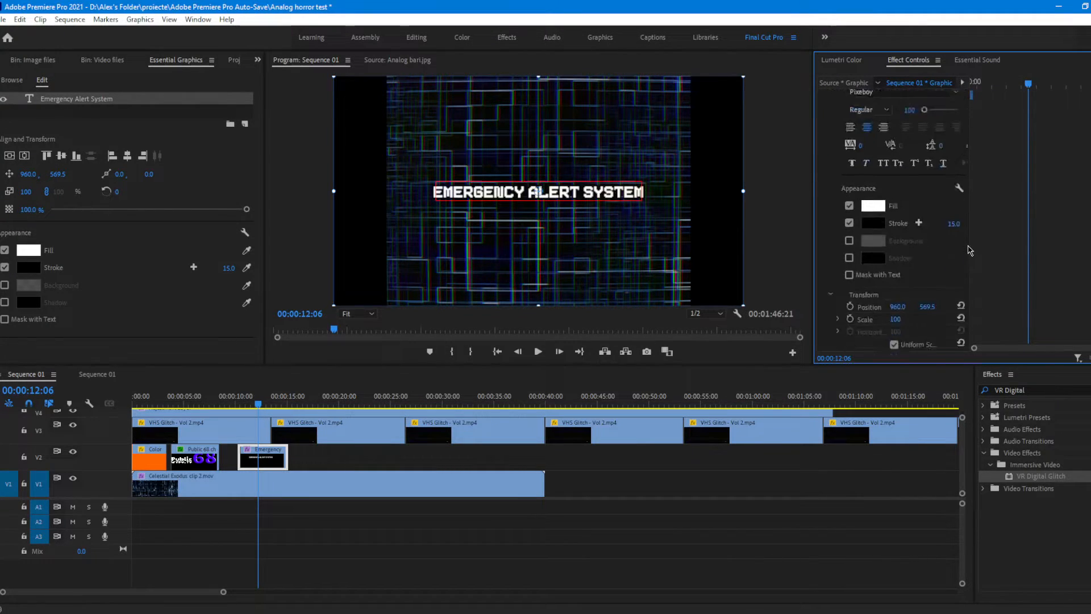
# Step: Copy the VR Digital Glitch effect from the Celestial Exodus background clip onto the Emergency Alert System title clip
pyautogui.click(189, 458)
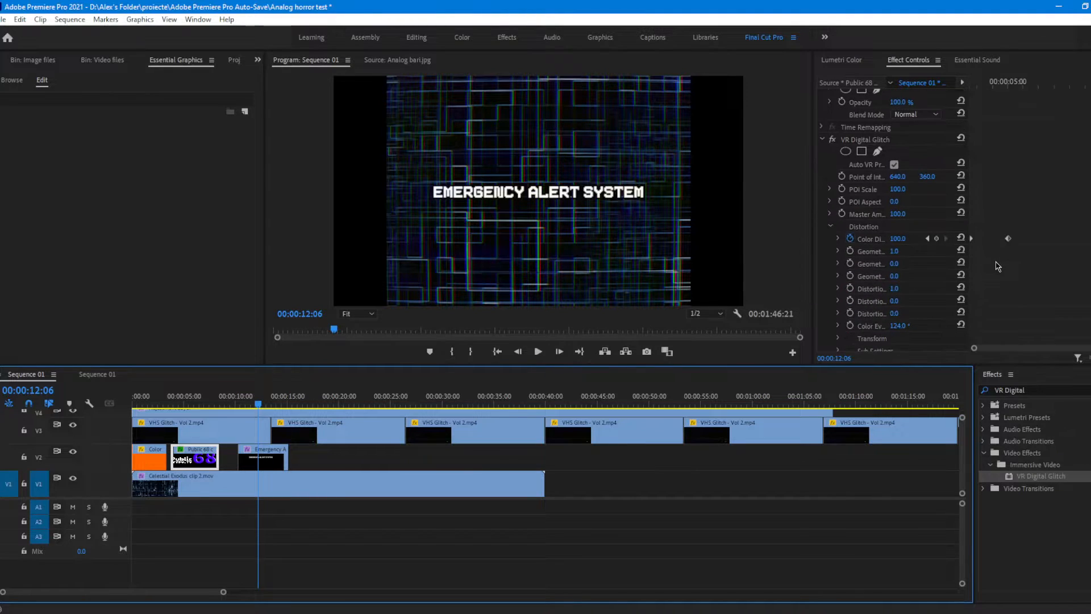
pyautogui.click(211, 492)
pyautogui.scroll(-5, 1000, 288)
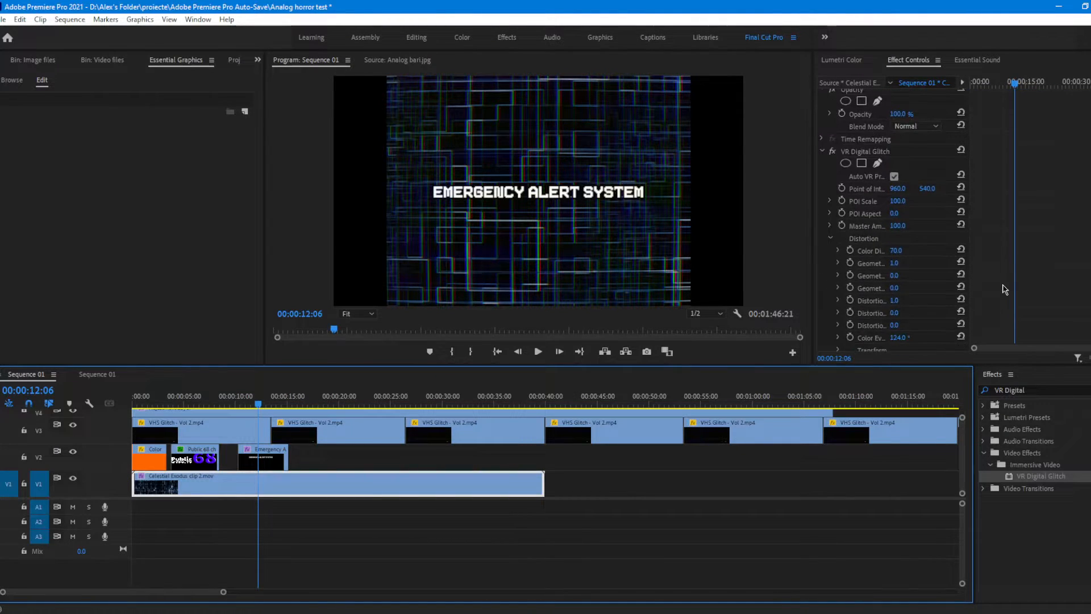
pyautogui.scroll(2, 1005, 288)
pyautogui.click(881, 141)
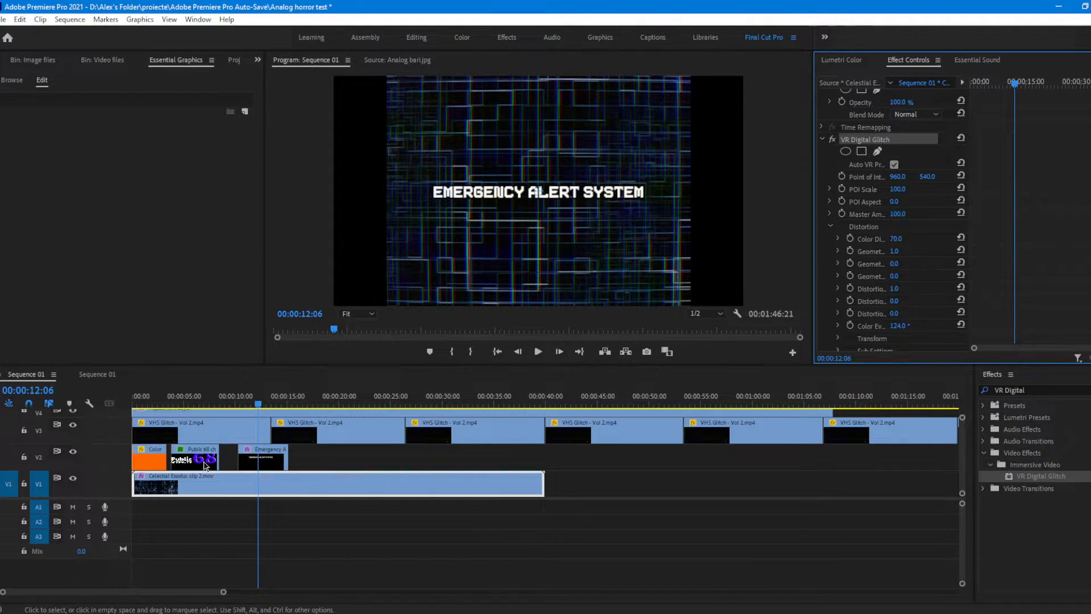
pyautogui.click(257, 463)
pyautogui.click(923, 197)
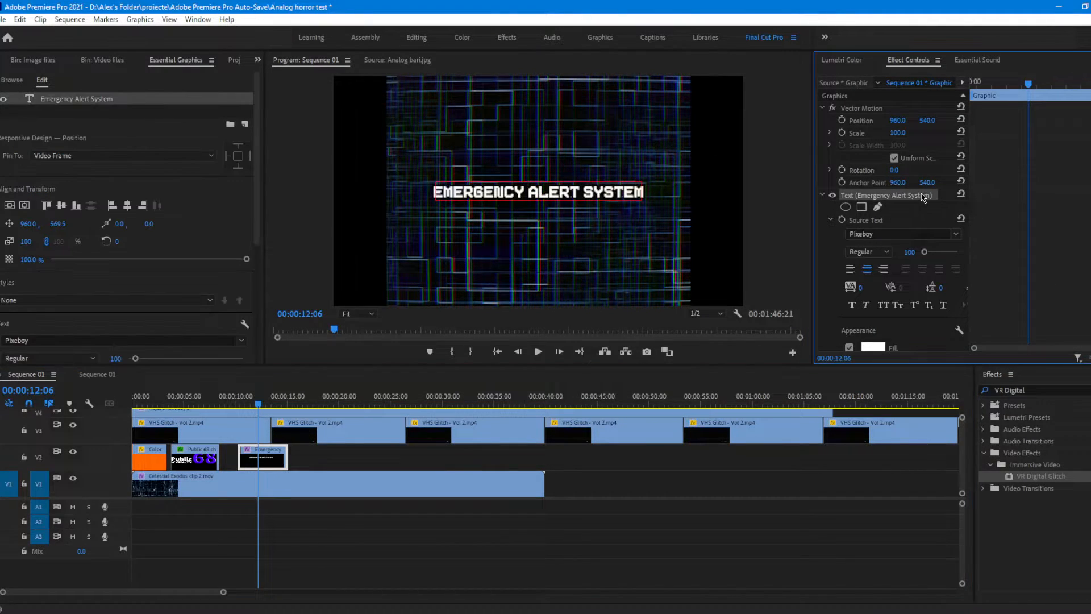
pyautogui.click(836, 196)
pyautogui.scroll(-4, 1009, 301)
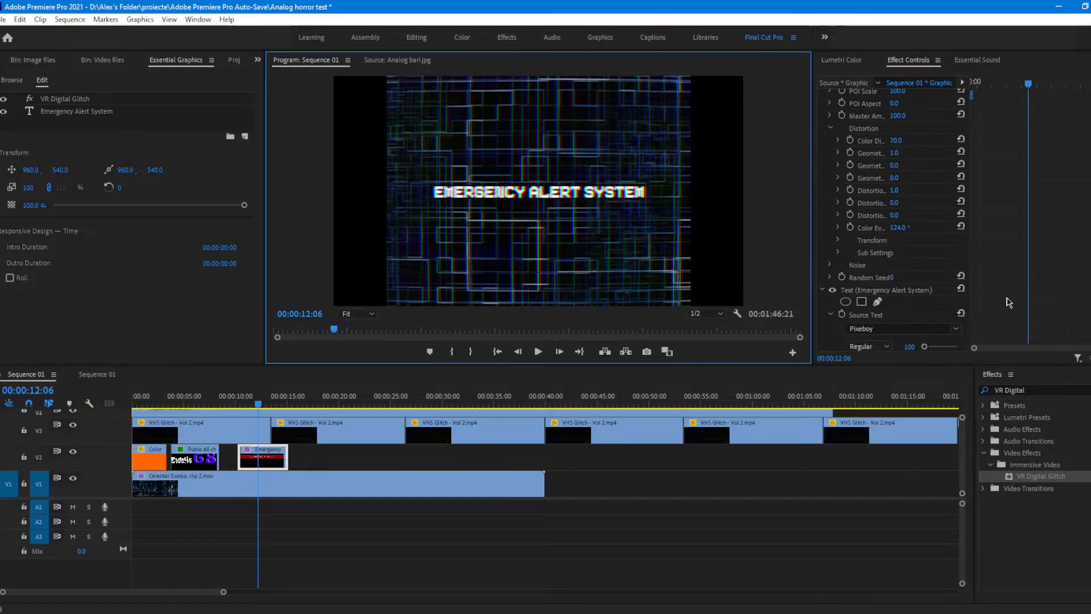
# Step: Set the title's VR Digital Glitch Color Distortion to 40.0
pyautogui.scroll(2, 1046, 236)
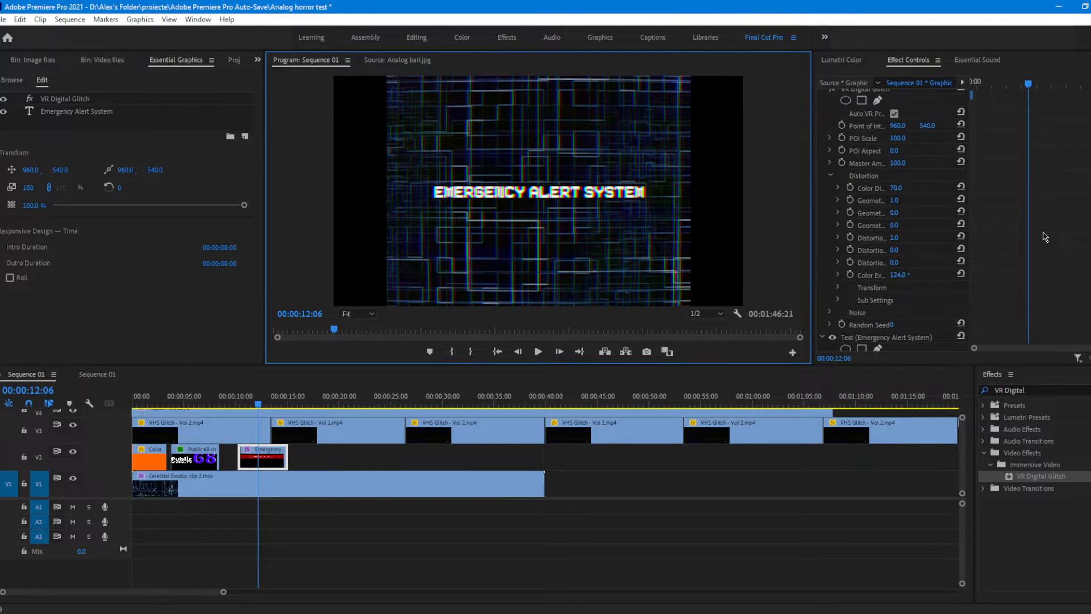
pyautogui.click(897, 189)
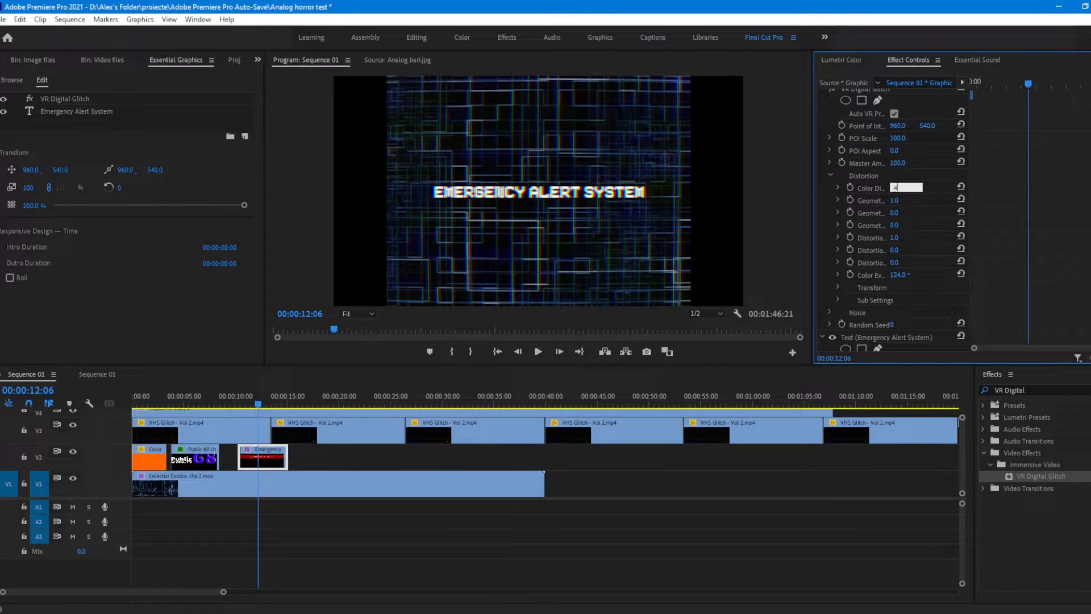
pyautogui.press('Return')
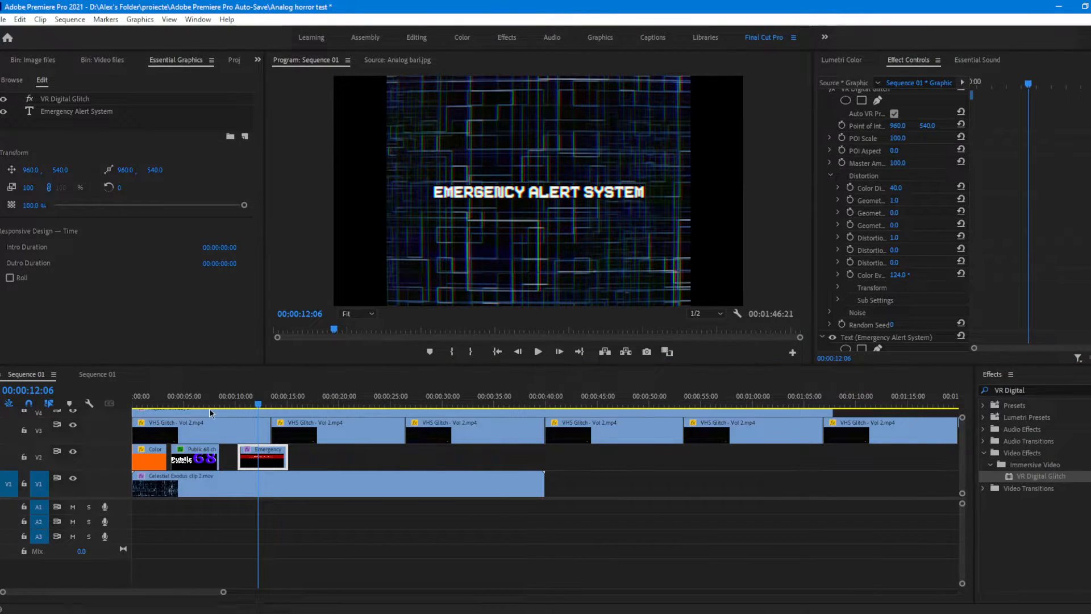
# Step: Go to the Public 68 logo in the sequence, clear the effects search and expand Video Transitions
pyautogui.moveTo(222, 404)
pyautogui.mouseDown()
pyautogui.moveTo(195, 405)
pyautogui.moveTo(205, 410)
pyautogui.mouseUp()
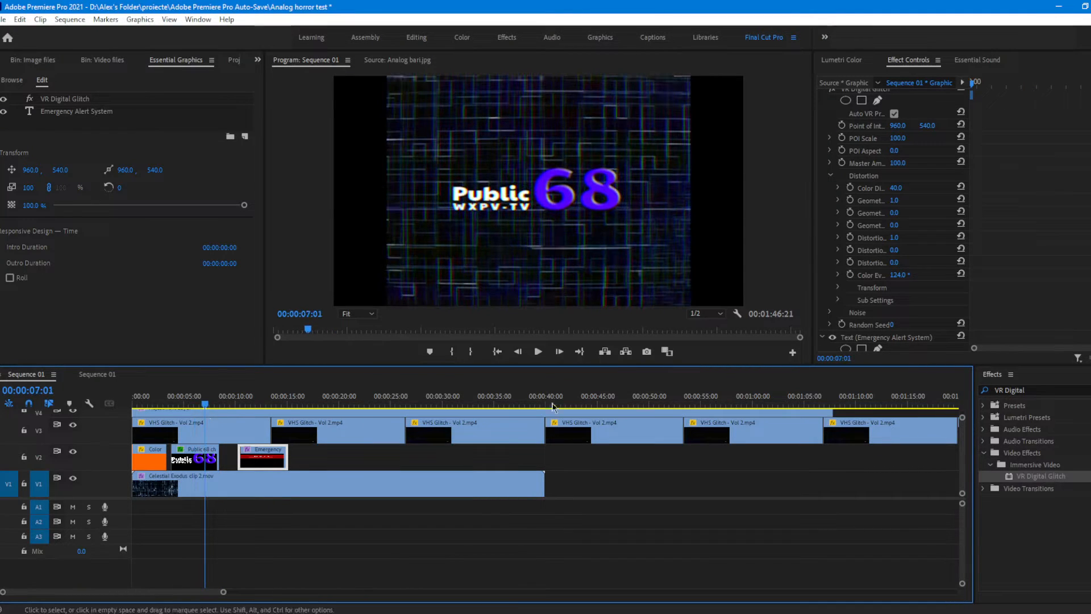
pyautogui.click(1039, 391)
pyautogui.hotkey('ctrl', 'a')
pyautogui.press('BackSpace')
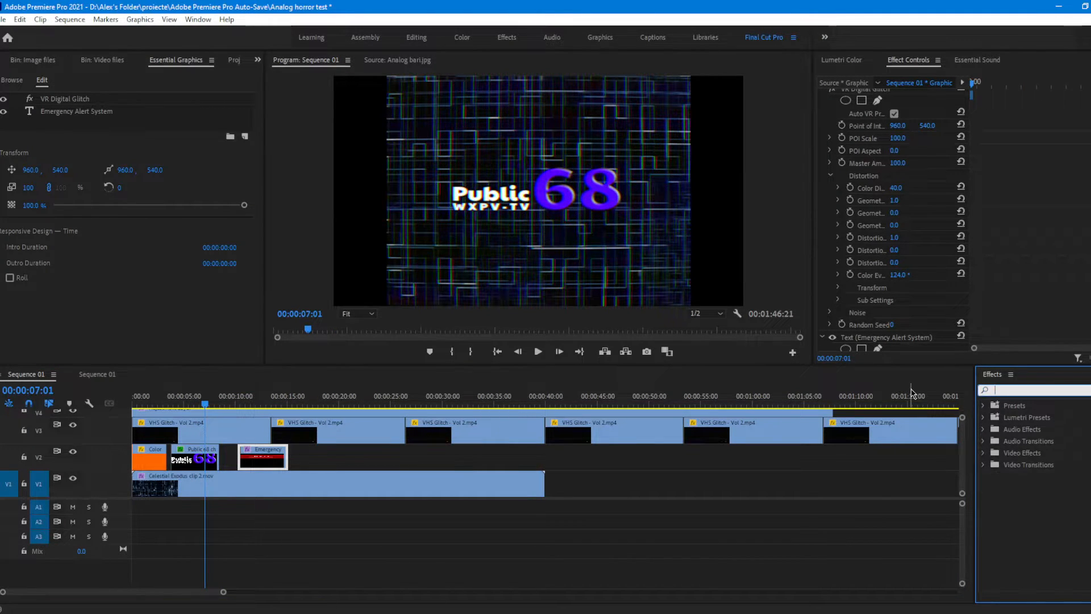
pyautogui.click(1027, 465)
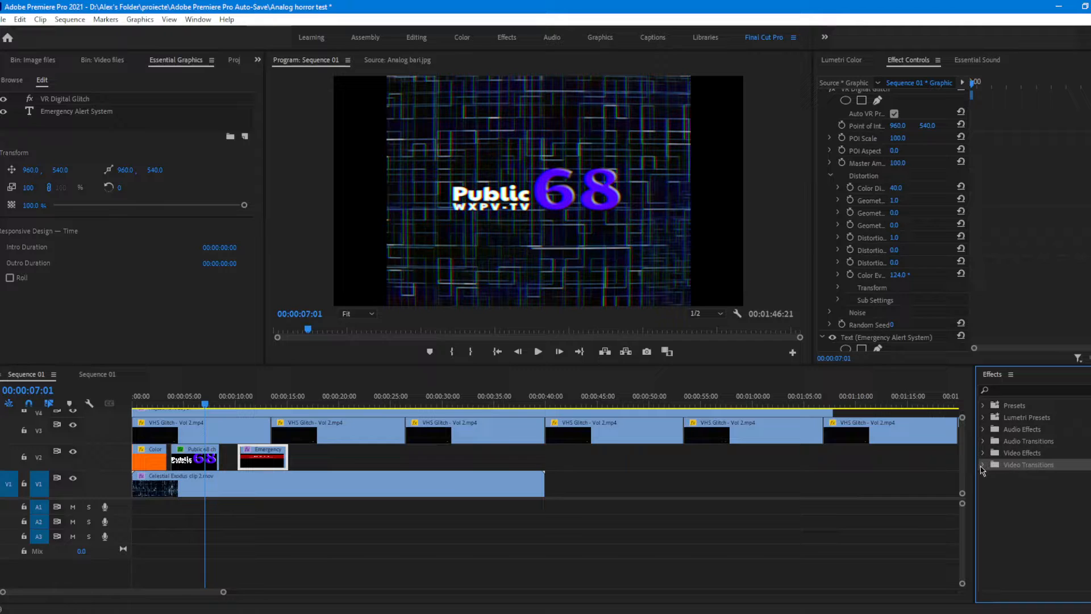
pyautogui.click(984, 465)
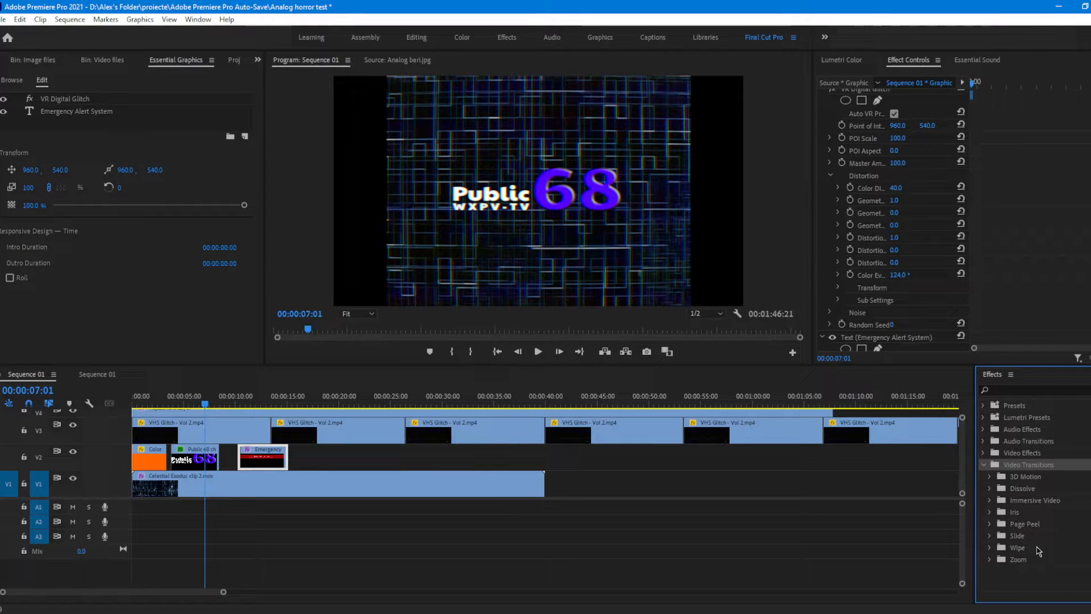
# Step: Look through the Immersive Video and Wipe transitions
pyautogui.click(991, 500)
pyautogui.scroll(-2, 993, 502)
pyautogui.scroll(2, 992, 501)
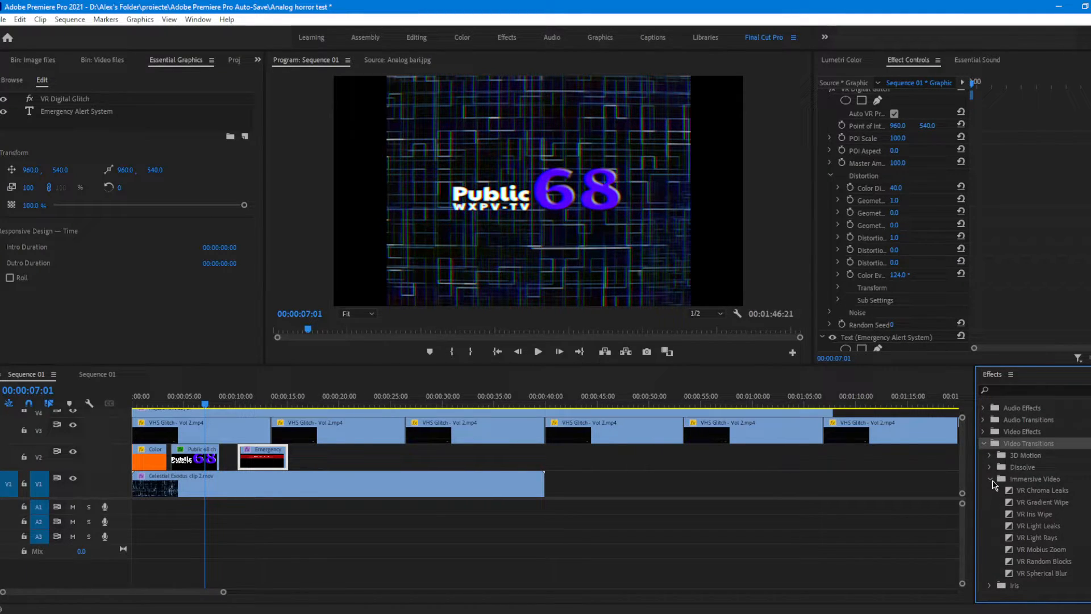
pyautogui.click(990, 500)
pyautogui.click(990, 547)
pyautogui.scroll(-2, 995, 549)
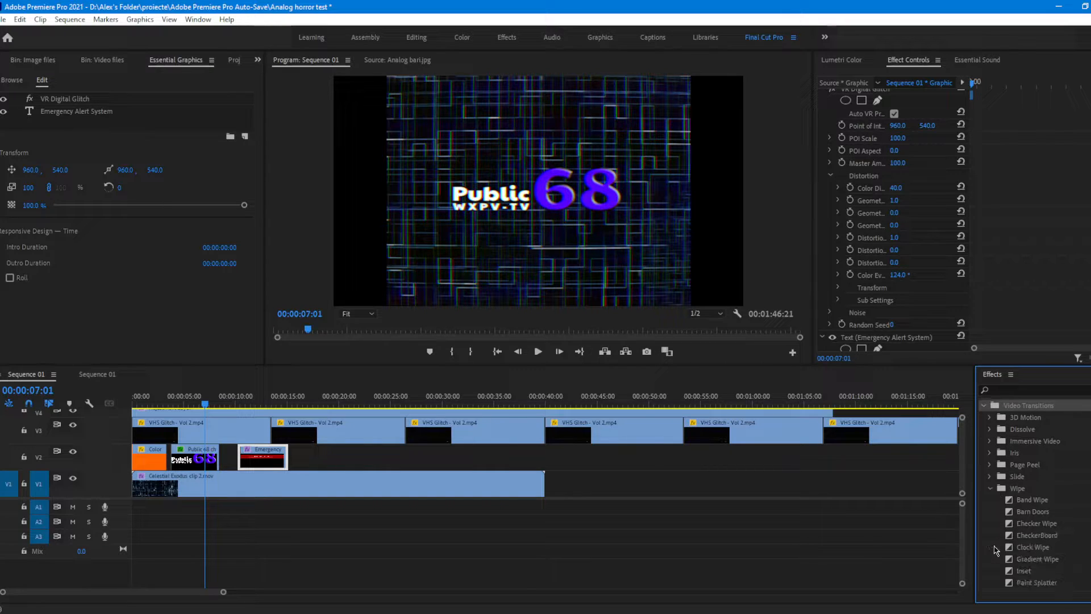
pyautogui.scroll(2, 996, 550)
pyautogui.click(991, 547)
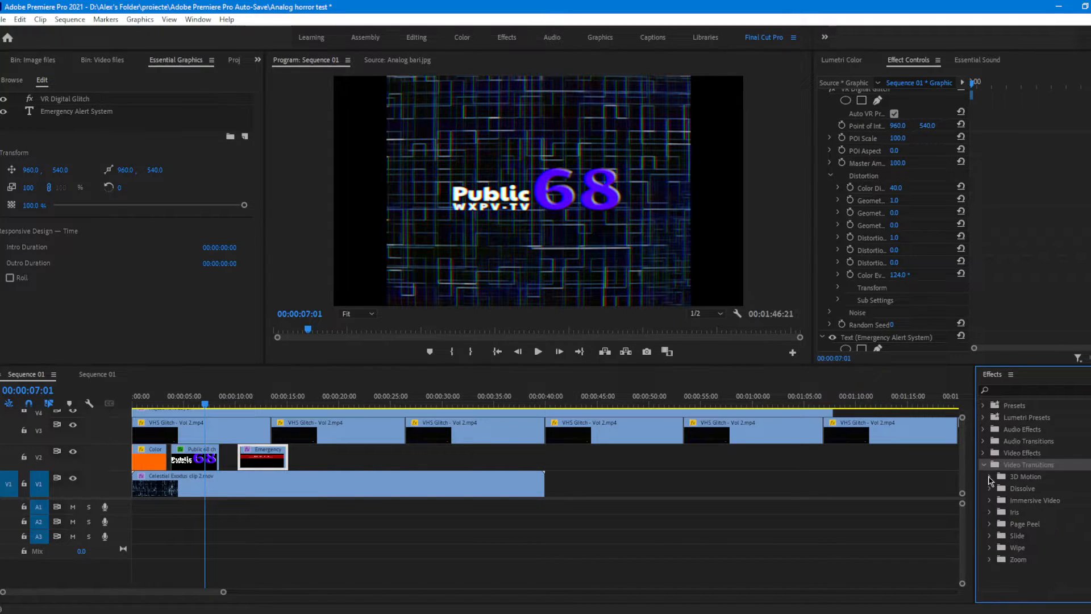
# Step: Apply Cross Dissolve to the end of the Public 68 logo clip and the start of the Emergency Alert System title
pyautogui.click(990, 489)
pyautogui.moveTo(1031, 512); pyautogui.dragTo(213, 461)
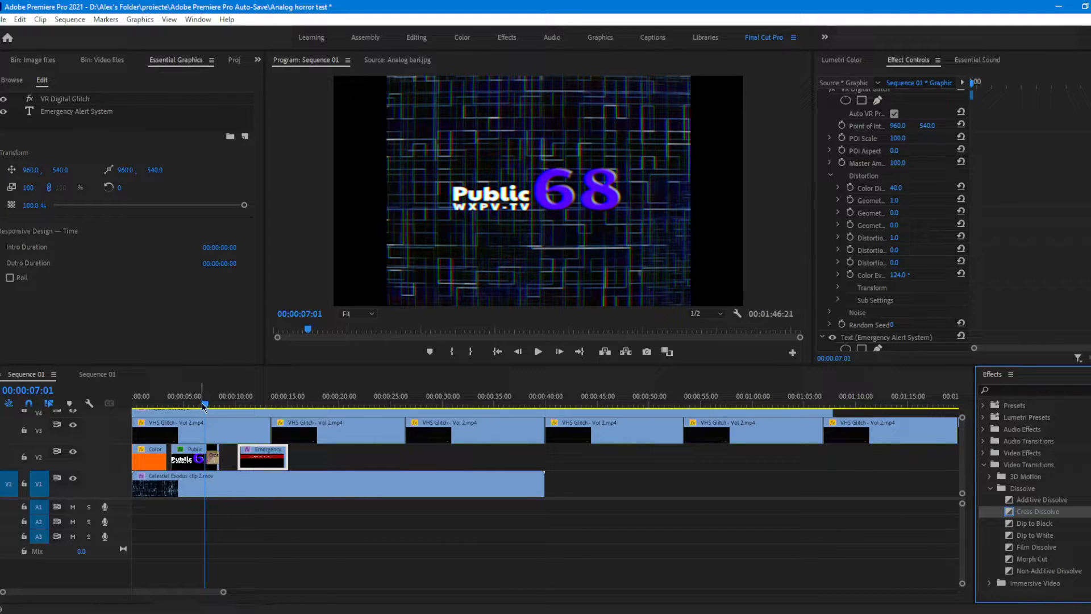
pyautogui.click(209, 406)
pyautogui.moveTo(209, 407); pyautogui.dragTo(241, 409)
pyautogui.moveTo(1038, 512); pyautogui.dragTo(242, 466)
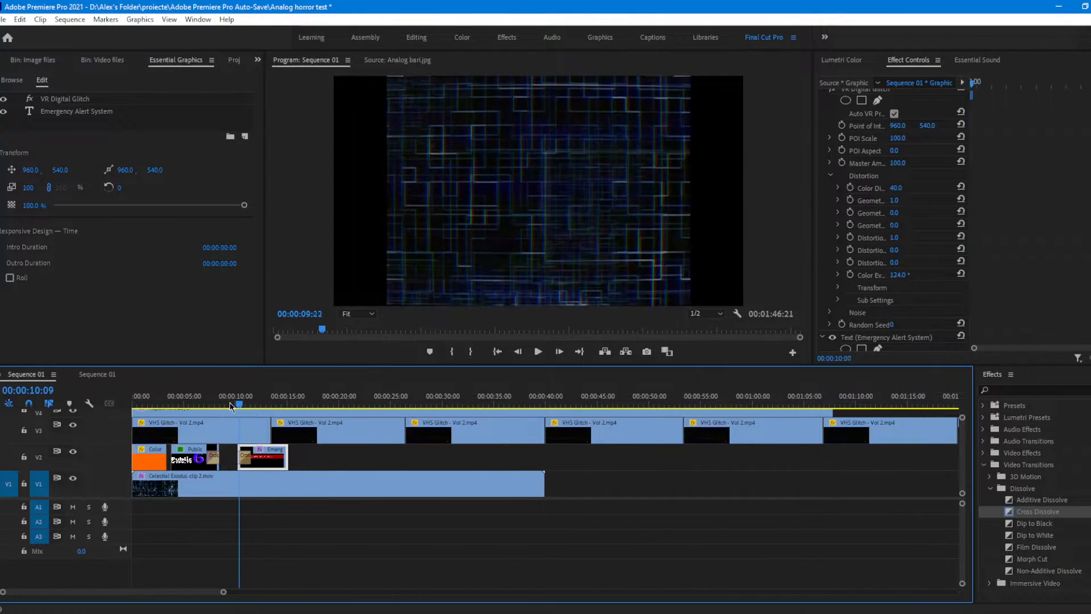
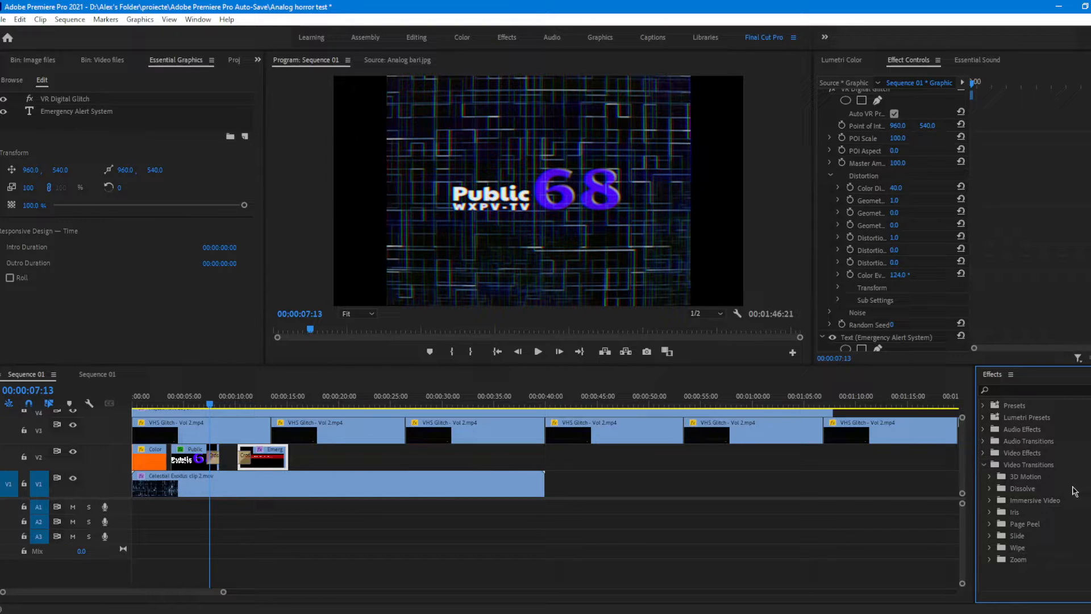
# Step: Move all the overlay clips above the title up one track, leaving track V3 empty
pyautogui.click(1046, 469)
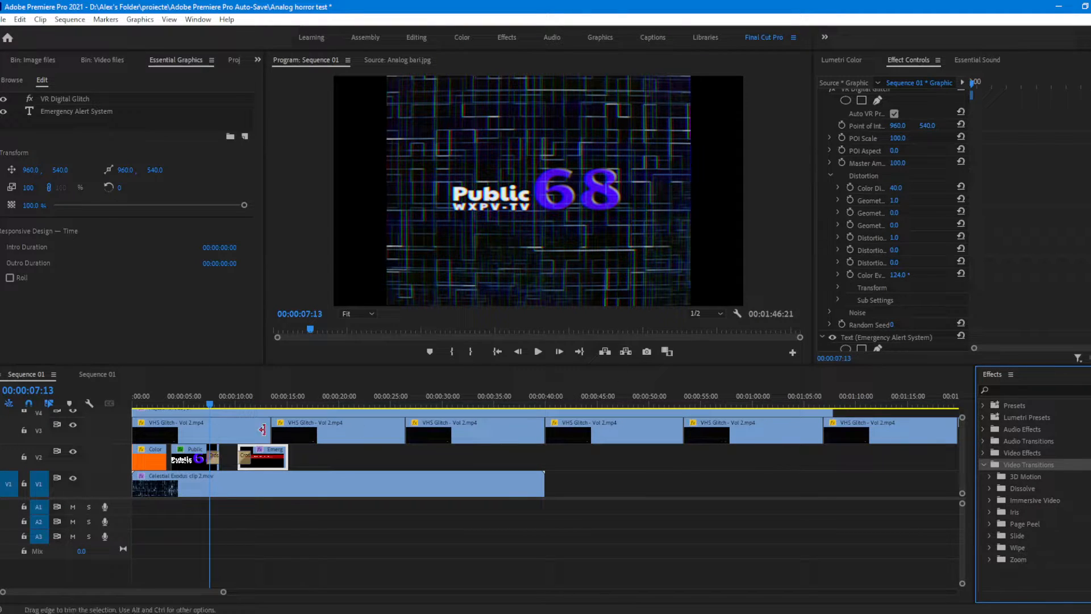
pyautogui.click(274, 399)
pyautogui.moveTo(224, 592); pyautogui.dragTo(438, 593)
pyautogui.scroll(3, 431, 475)
pyautogui.moveTo(582, 496); pyautogui.dragTo(158, 408)
pyautogui.moveTo(160, 424); pyautogui.dragTo(155, 415)
pyautogui.scroll(-3, 181, 460)
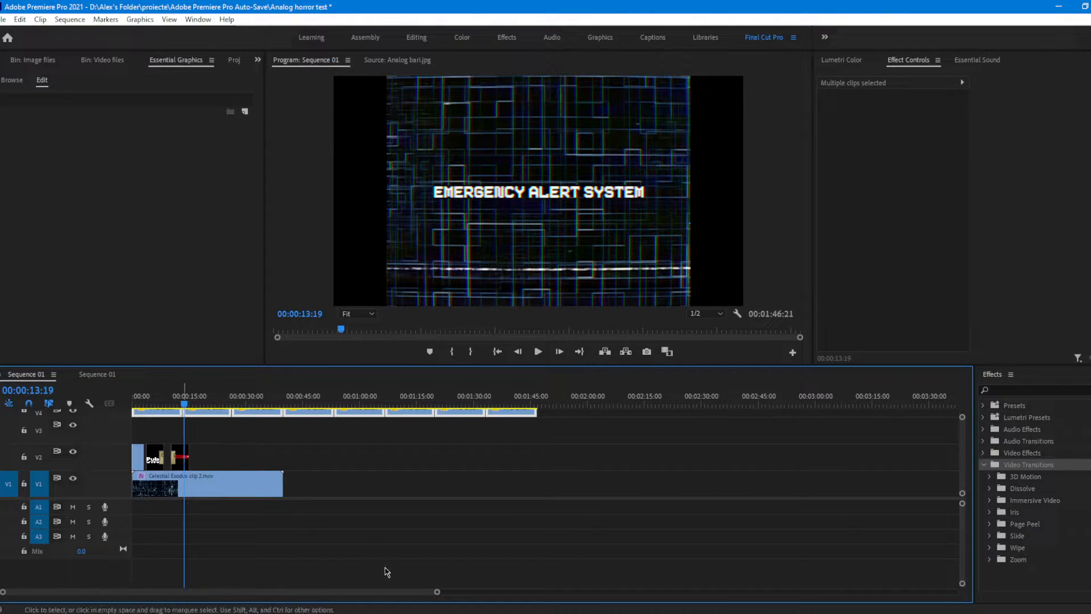
# Step: Place the project's adjustment layer on track V3 over the end of the Emergency Alert System title
pyautogui.moveTo(436, 592); pyautogui.dragTo(142, 610)
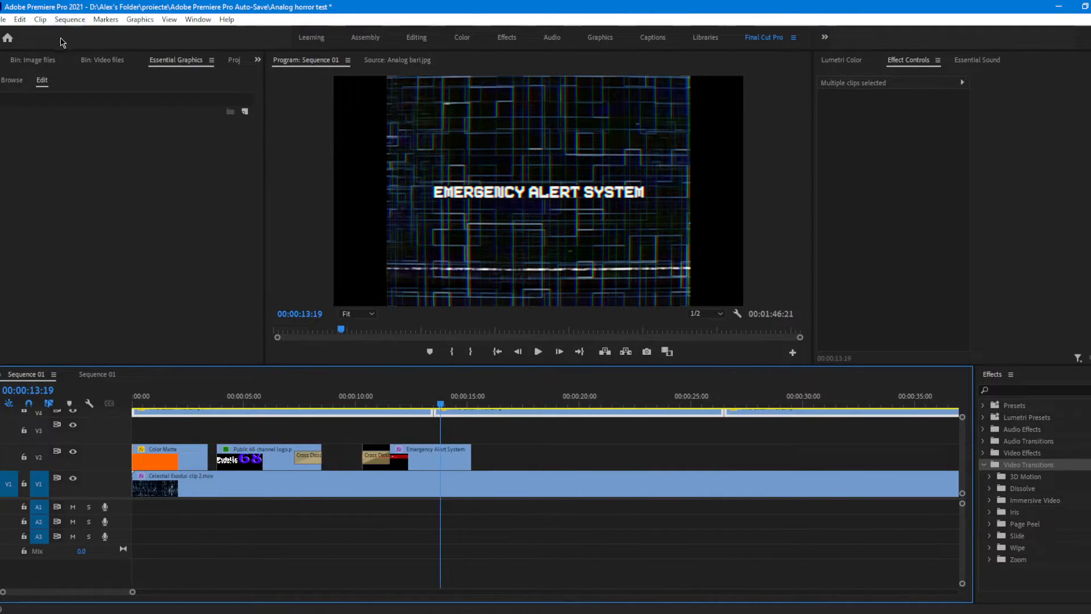
pyautogui.click(40, 60)
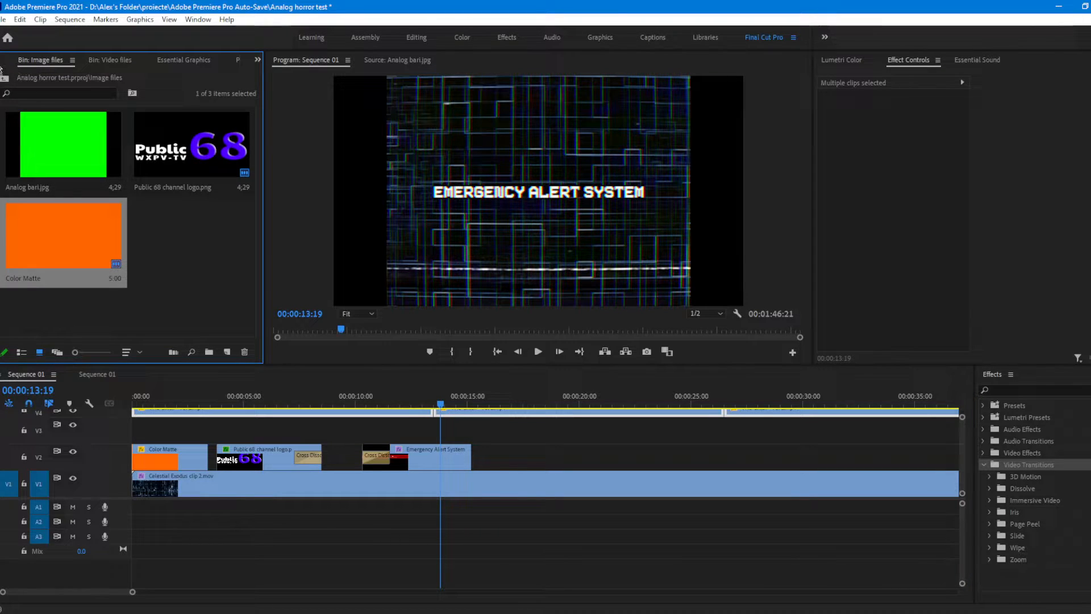
pyautogui.click(20, 76)
pyautogui.moveTo(196, 249); pyautogui.dragTo(478, 425)
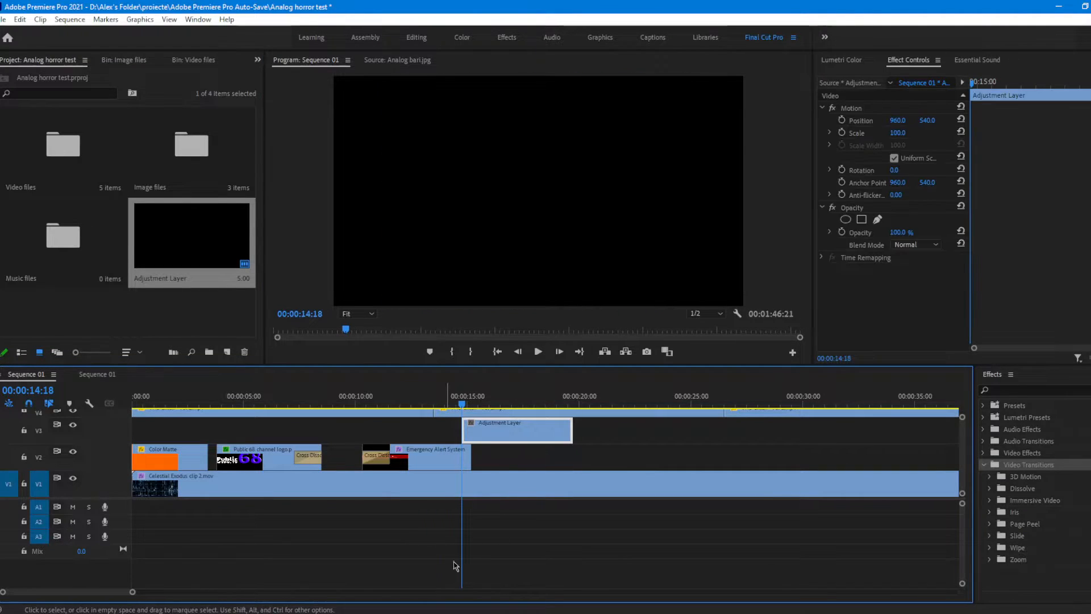
# Step: Cut the adjustment layer at 00:00:15:02, delete the remainder and align the short piece with the end of the title
pyautogui.moveTo(135, 593); pyautogui.dragTo(64, 593)
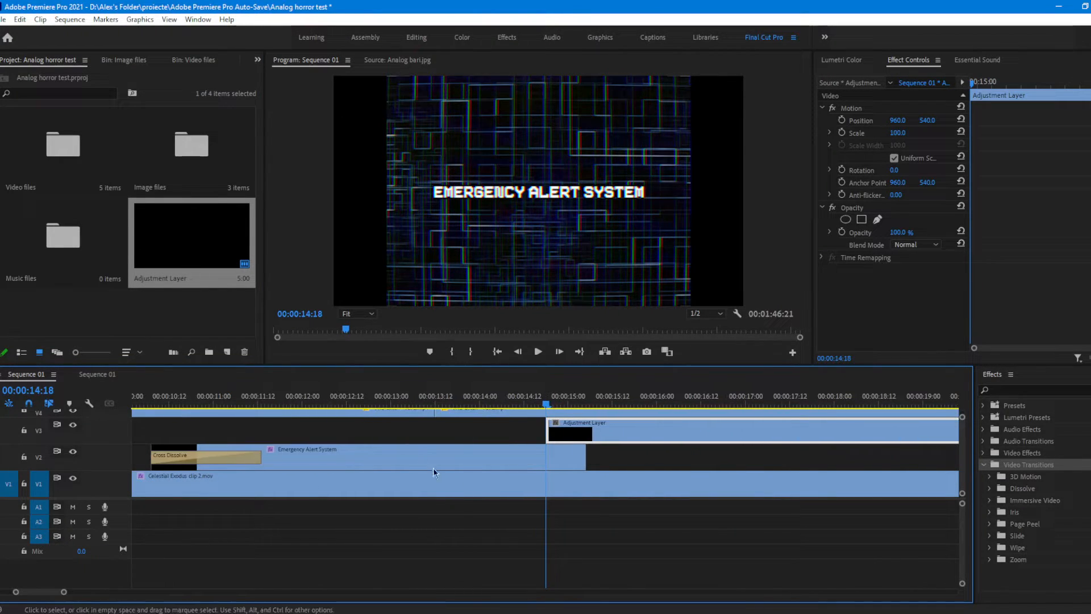
pyautogui.click(561, 406)
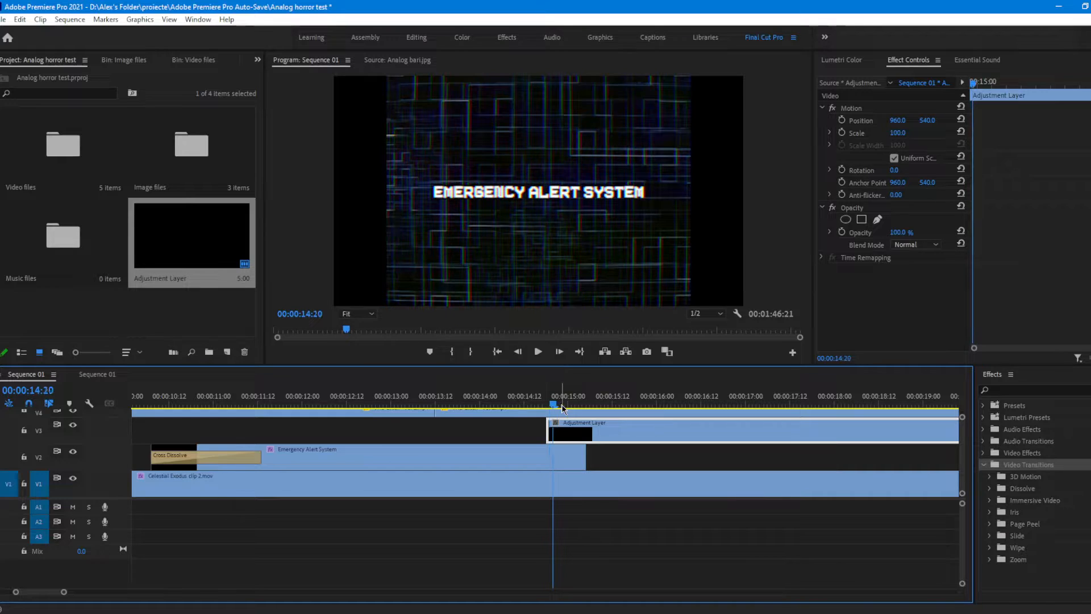
pyautogui.press('Right')
pyautogui.press('Right')
pyautogui.press('Right')
pyautogui.press('Right')
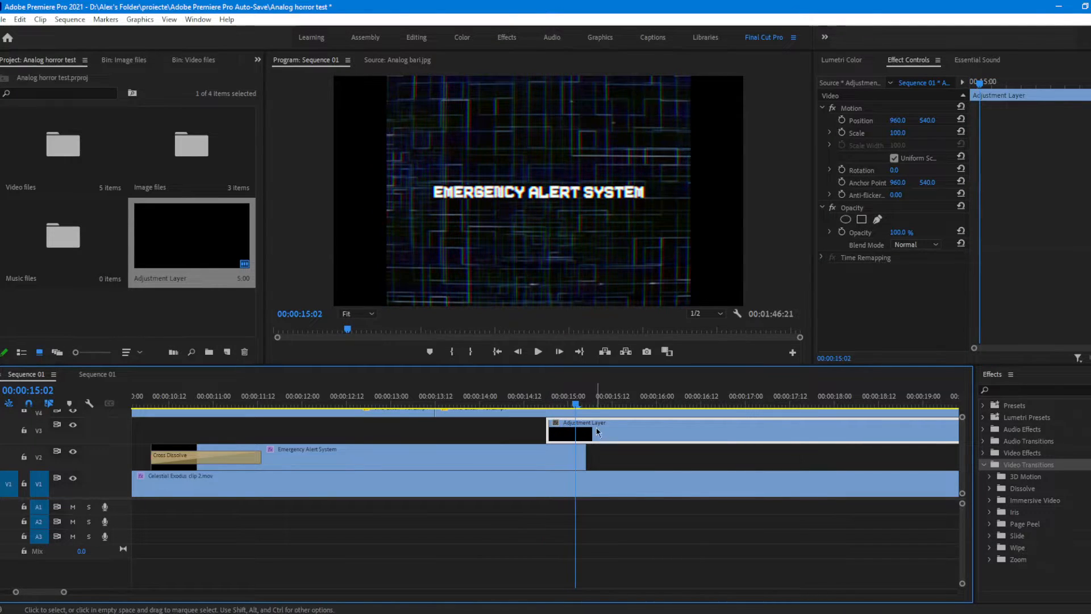
pyautogui.press('c')
pyautogui.click(576, 430)
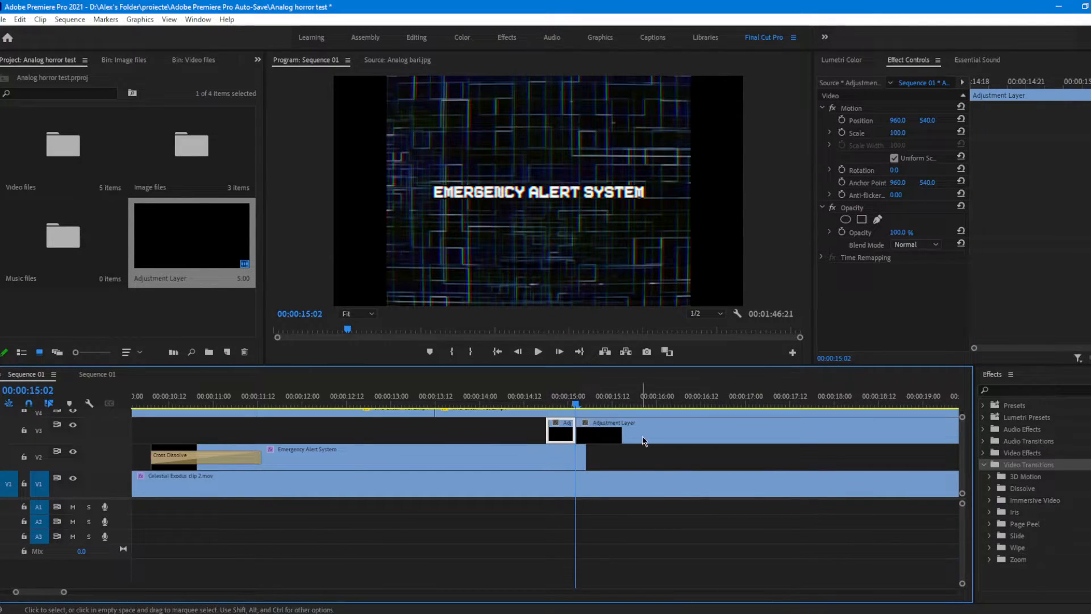
pyautogui.press('v')
pyautogui.click(591, 430)
pyautogui.press('Delete')
pyautogui.moveTo(568, 436); pyautogui.dragTo(571, 430)
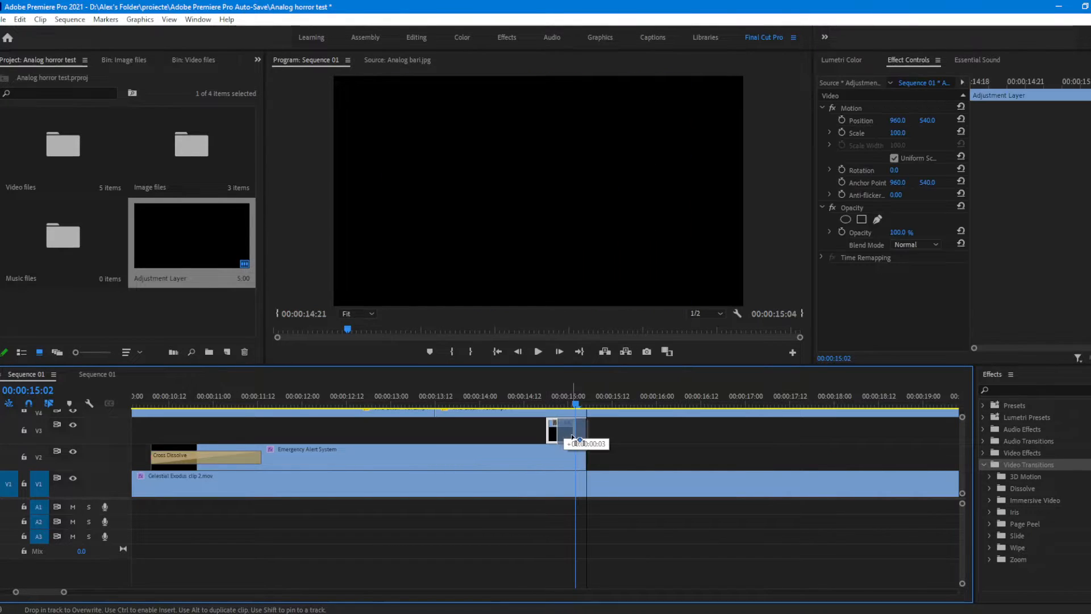
# Step: Find the Offset effect and apply it to the short adjustment layer
pyautogui.press('Left')
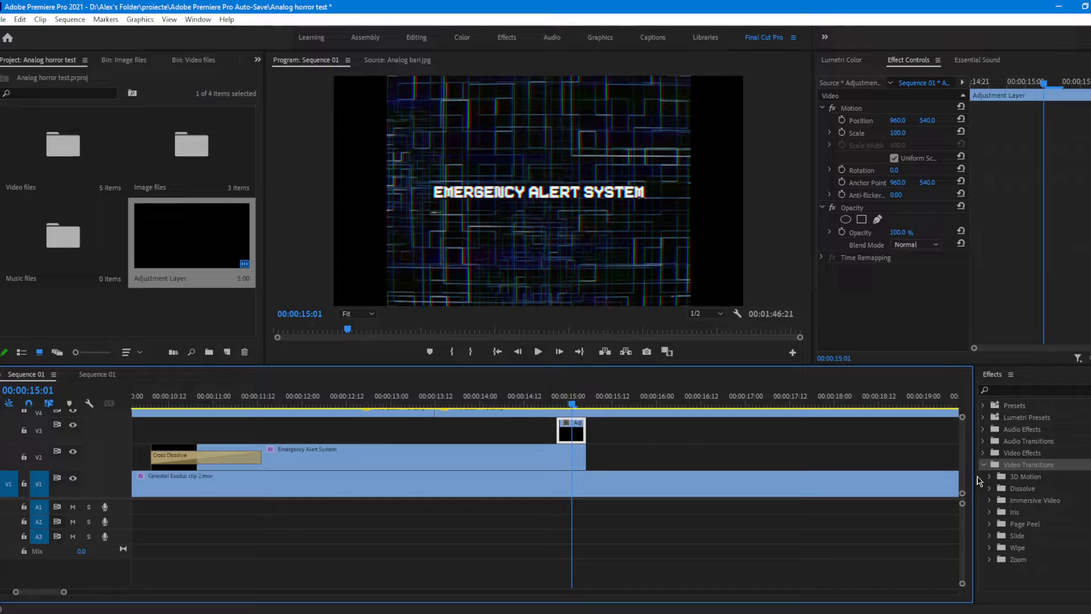
pyautogui.click(986, 465)
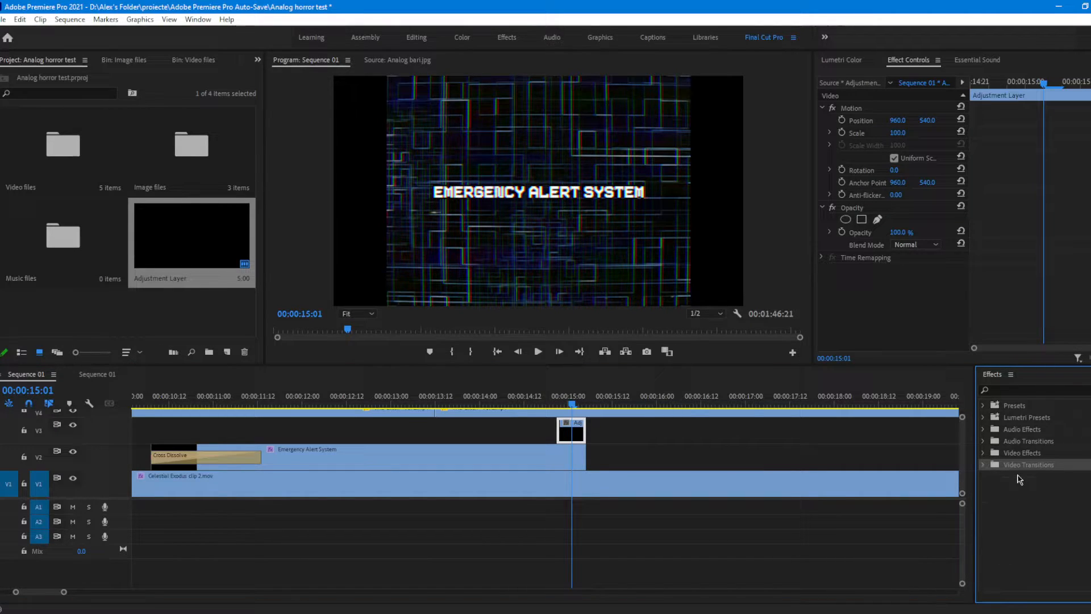
pyautogui.click(1049, 391)
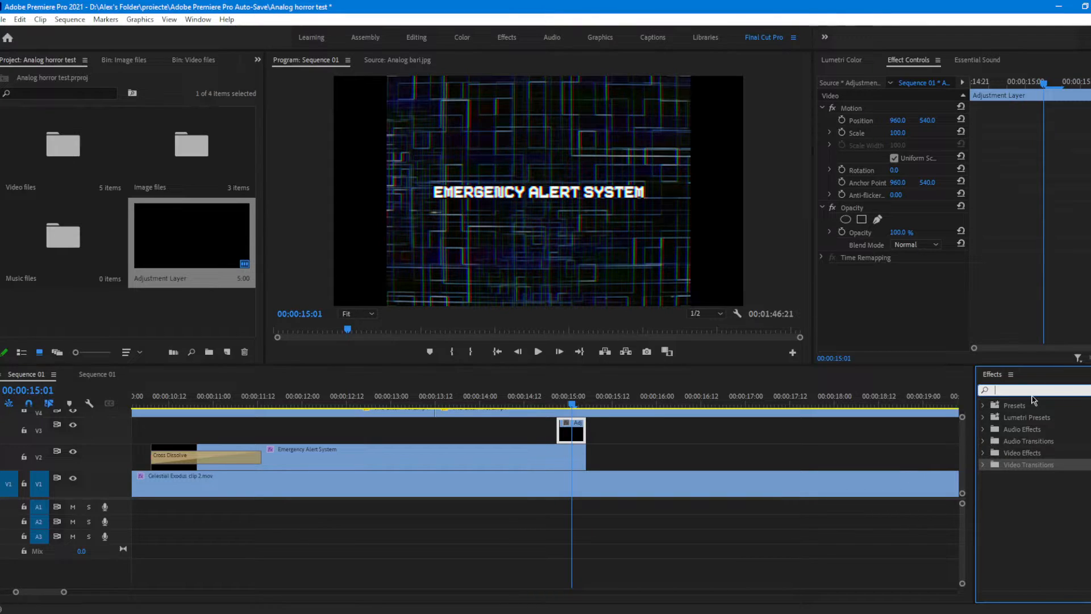
pyautogui.write('offse')
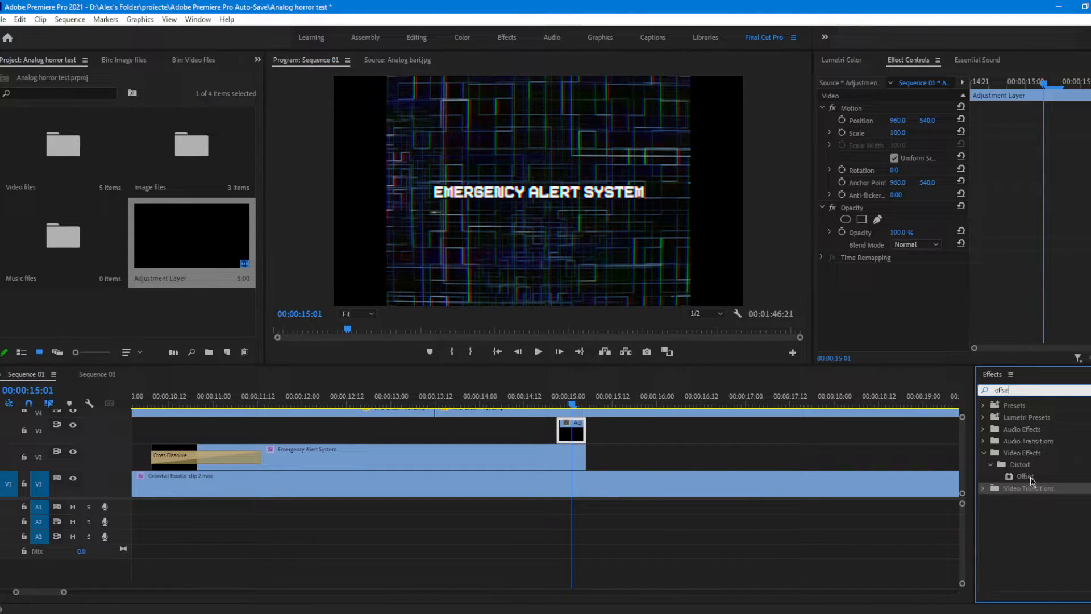
pyautogui.moveTo(1042, 479); pyautogui.dragTo(571, 424)
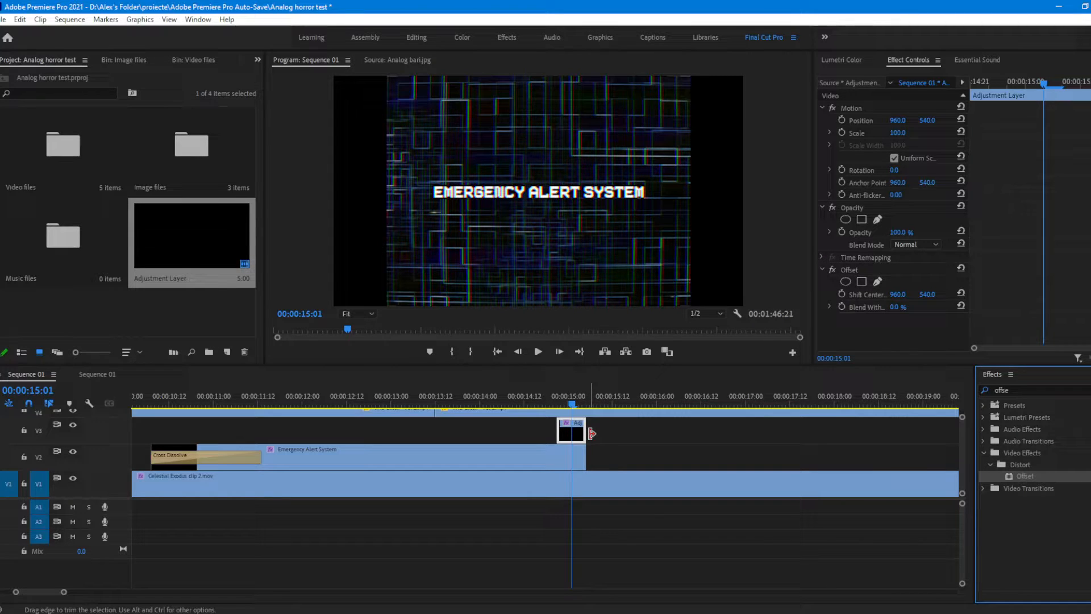
# Step: Try shifting the picture vertically with the Offset effect's Shift Center up to 1452.0, and reset the effect
pyautogui.click(862, 270)
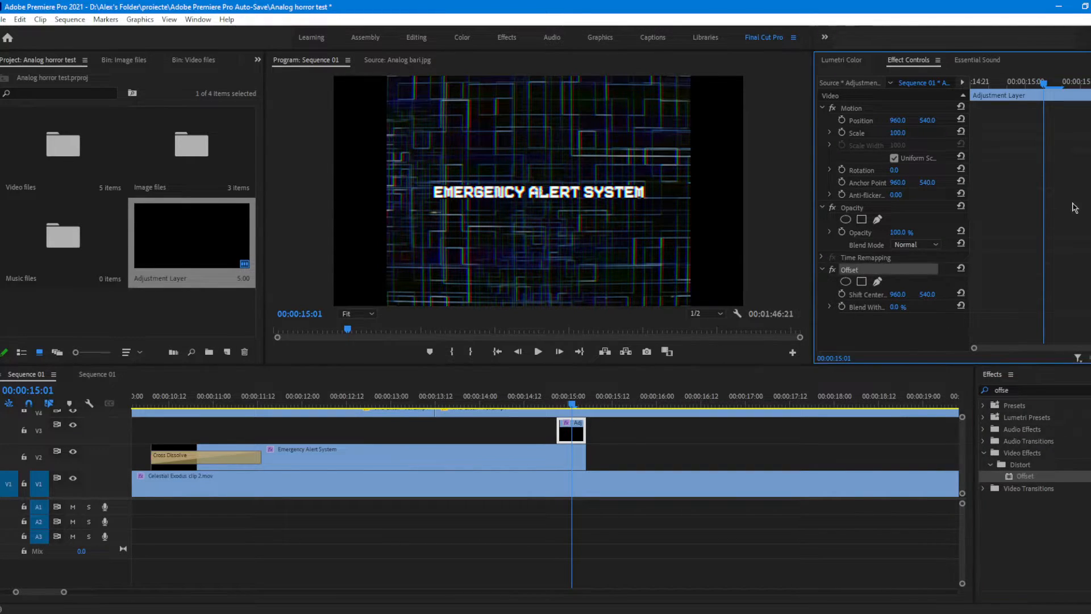
pyautogui.moveTo(928, 293); pyautogui.dragTo(1088, 294)
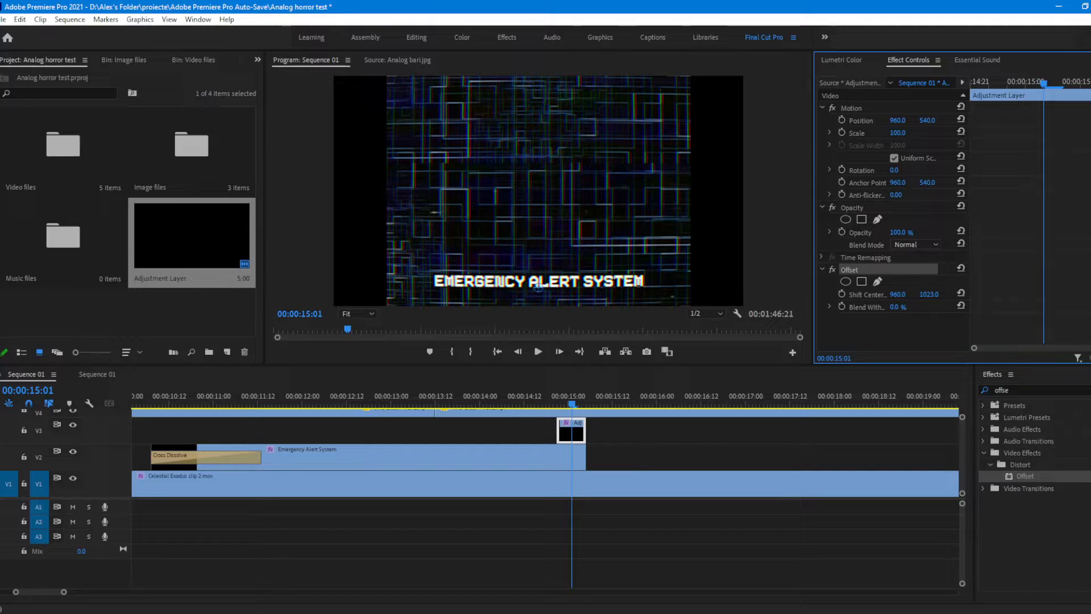
pyautogui.moveTo(929, 295); pyautogui.dragTo(1089, 294)
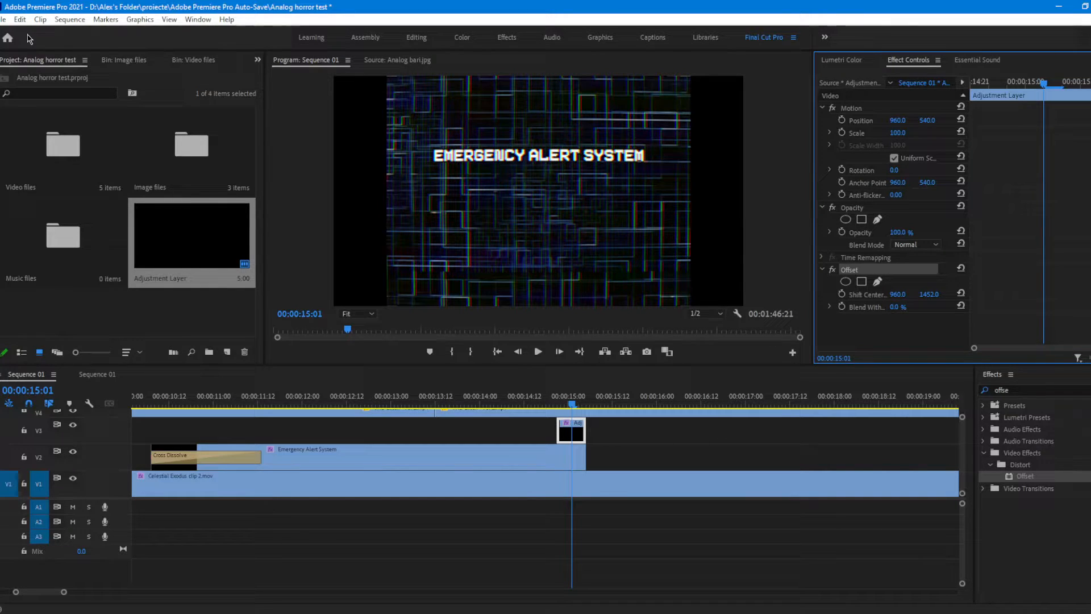
pyautogui.press('Up')
pyautogui.click(961, 267)
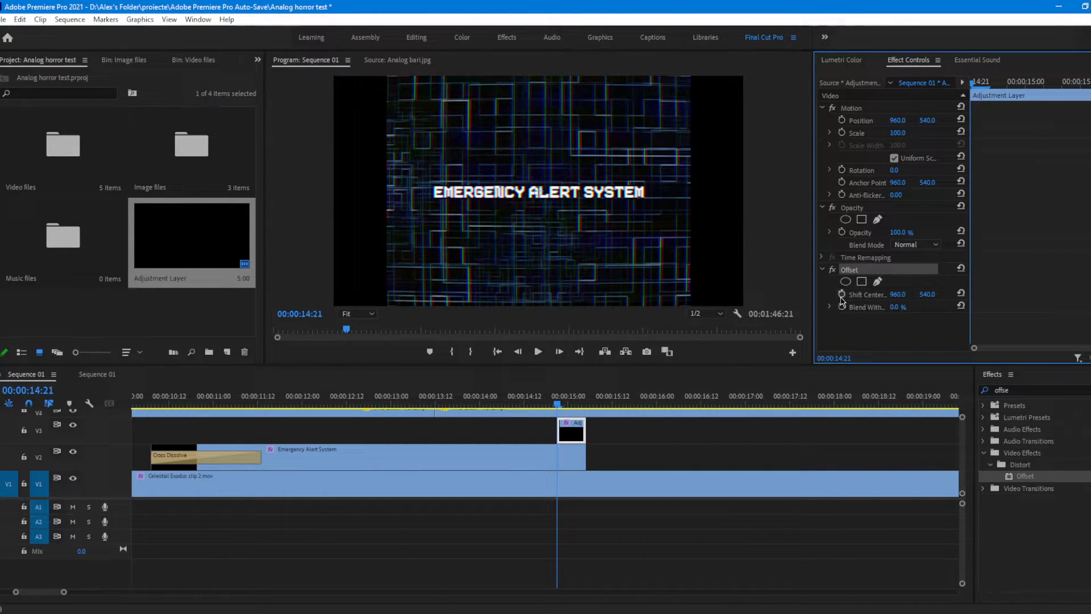
# Step: Keyframe Offset's Shift Center at the adjustment layer's start and give its last frame a negative vertical value, making the picture roll
pyautogui.click(842, 295)
pyautogui.moveTo(993, 83); pyautogui.dragTo(1089, 84)
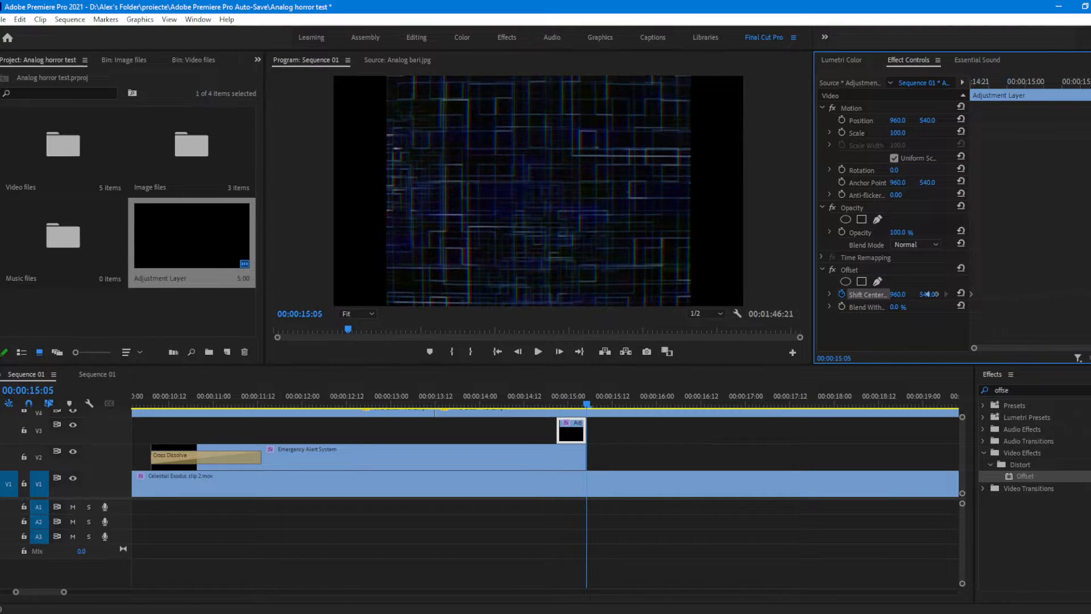
pyautogui.press('Left')
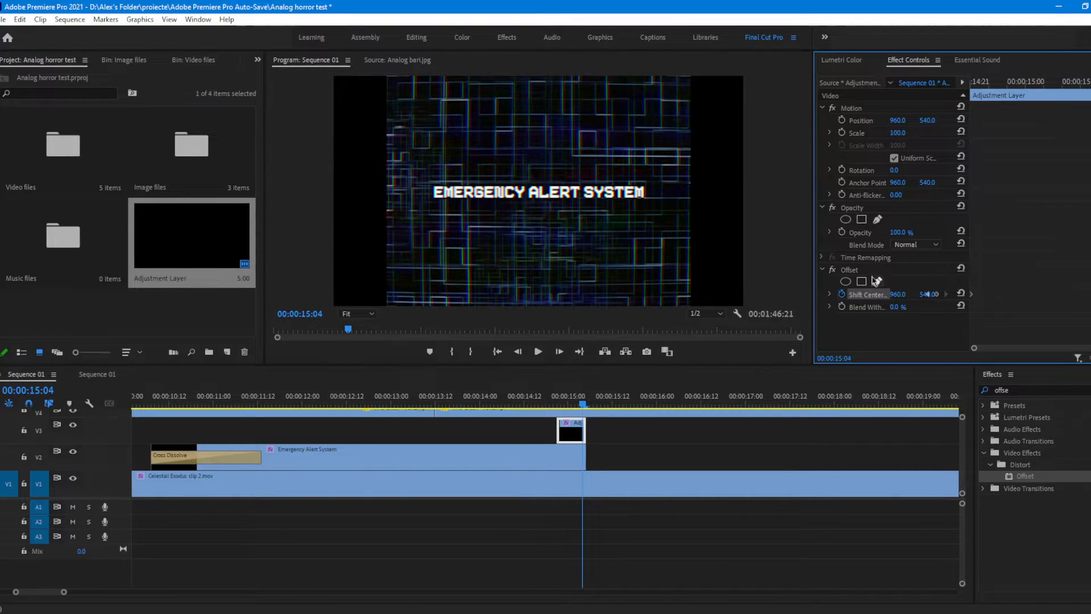
pyautogui.click(875, 270)
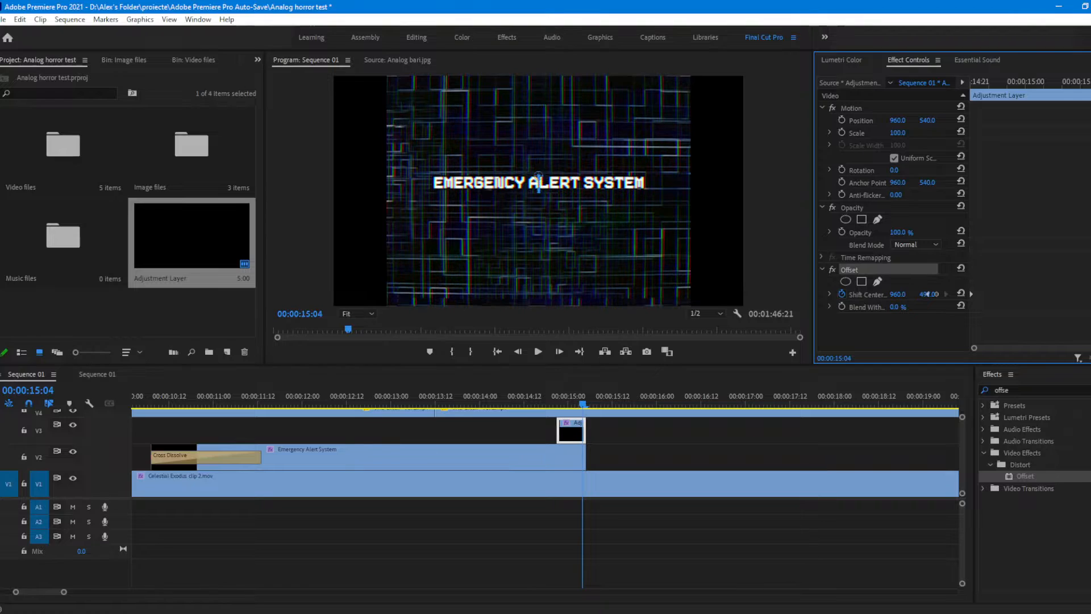
pyautogui.moveTo(927, 294); pyautogui.dragTo(931, 294)
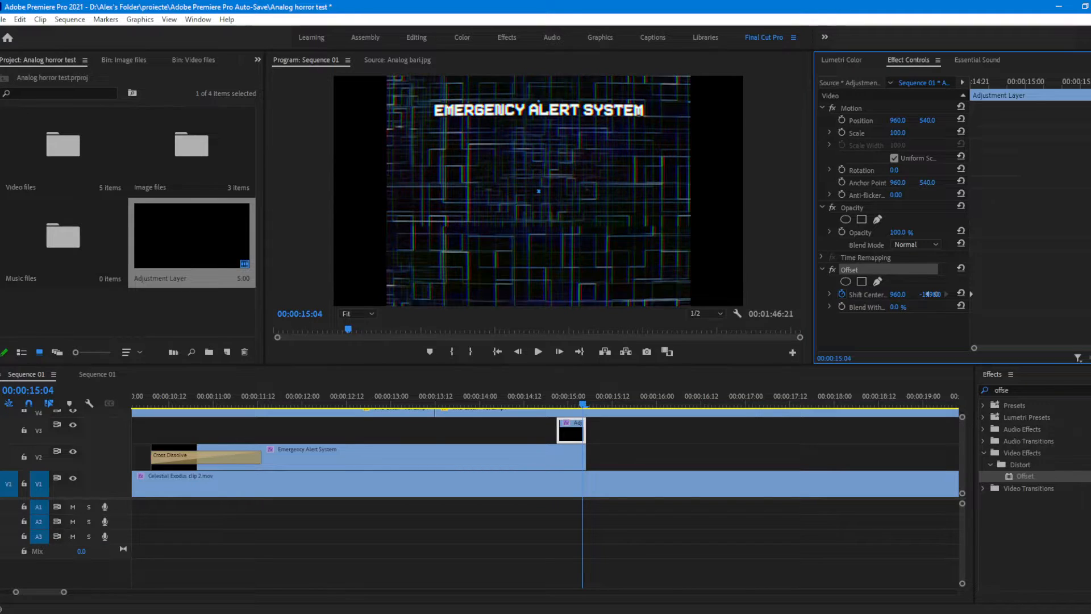
pyautogui.moveTo(931, 294); pyautogui.dragTo(928, 288)
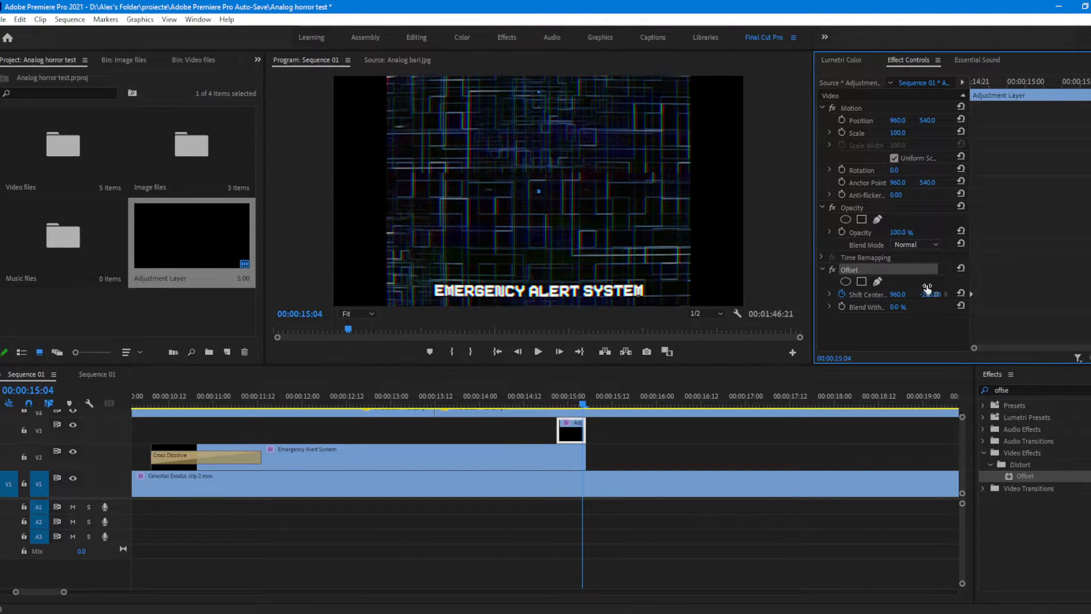
# Step: Play the end of the Emergency Alert System title to check the vertical roll
pyautogui.press('Right')
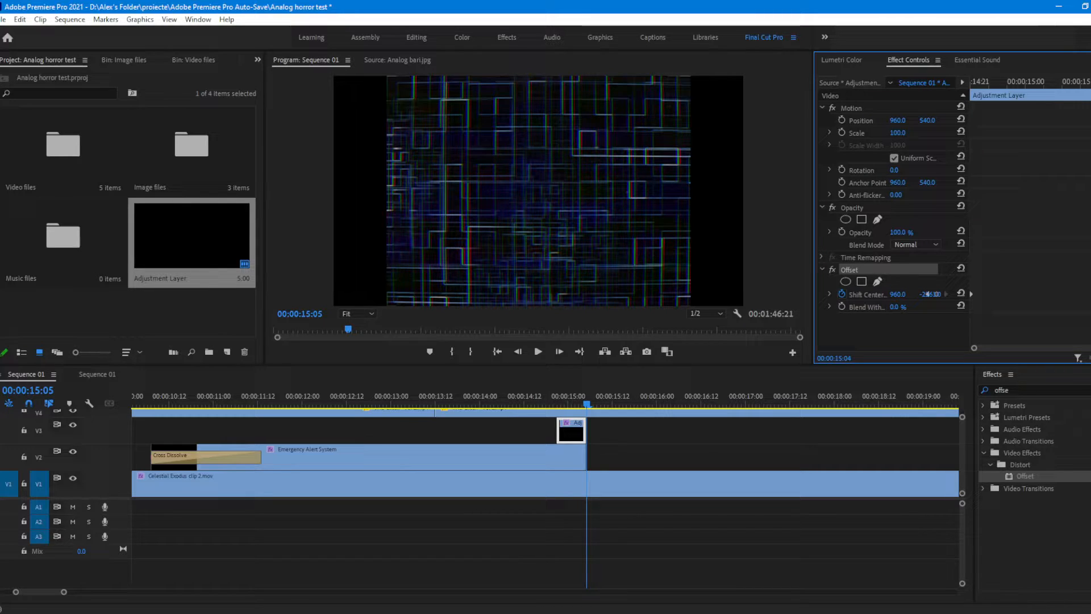
pyautogui.press('Up')
pyautogui.press('space')
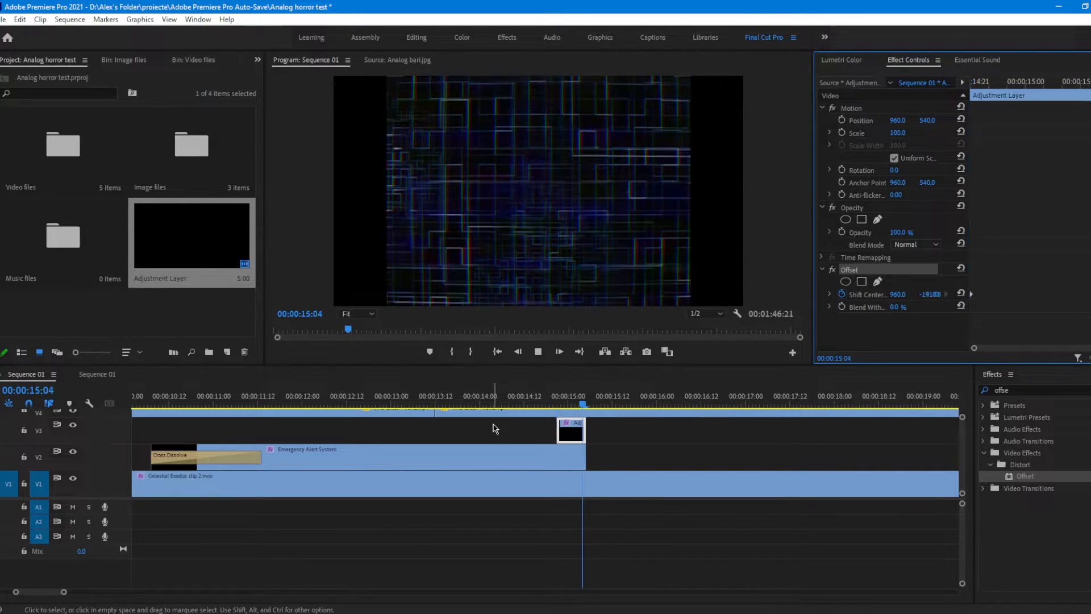
pyautogui.press('space')
pyautogui.click(536, 397)
pyautogui.press('space')
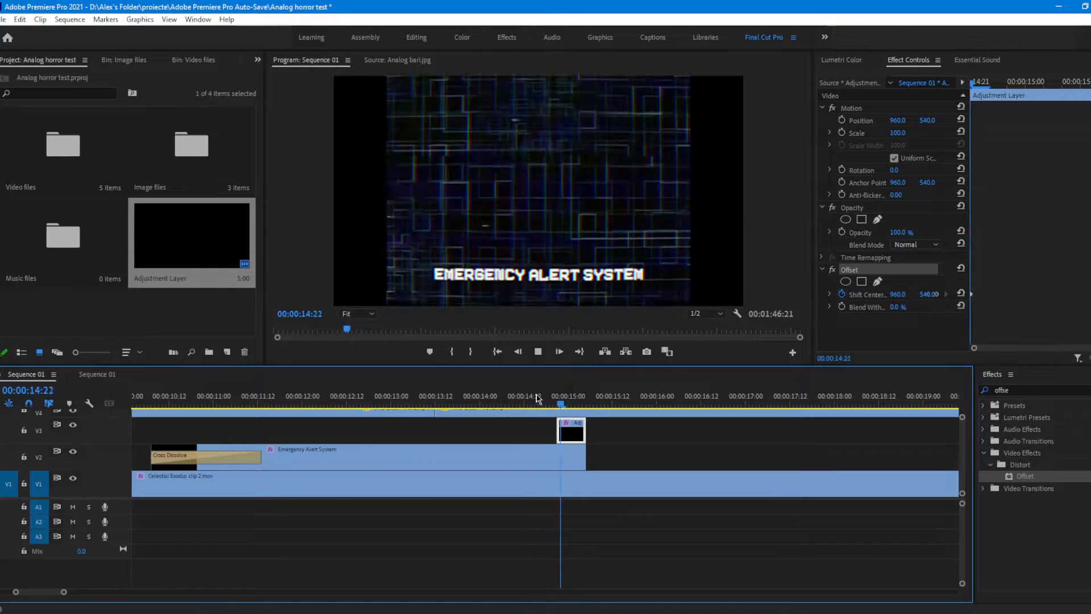
pyautogui.press('space')
pyautogui.click(539, 398)
pyautogui.press('space')
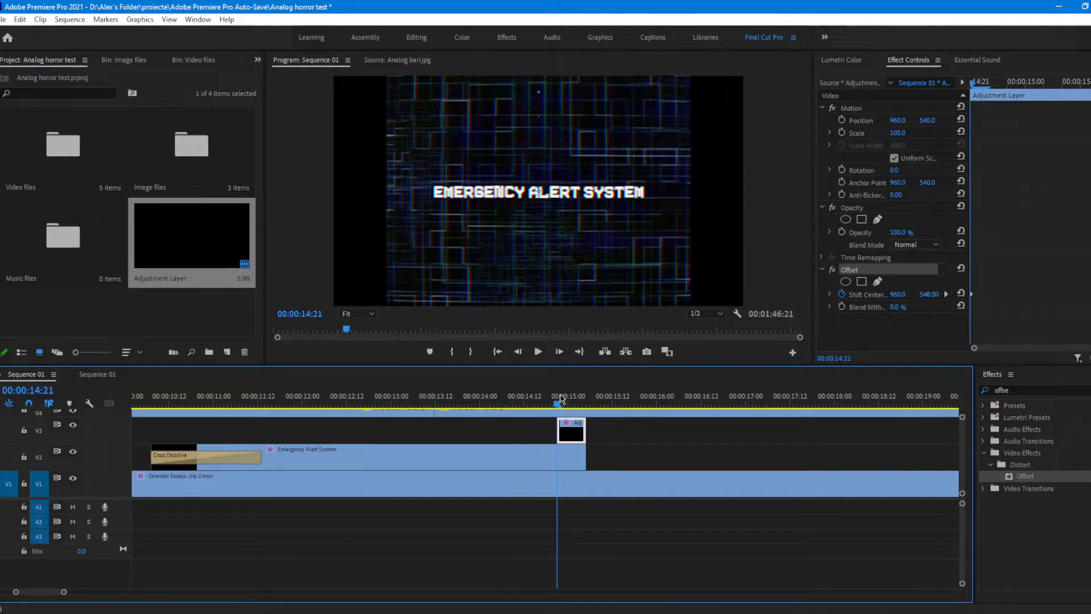
# Step: Return to the ending Shift Center keyframe at 00:00:15:04 and readjust its negative vertical value
pyautogui.moveTo(1085, 81); pyautogui.dragTo(1090, 82)
pyautogui.moveTo(1090, 295); pyautogui.dragTo(1090, 303)
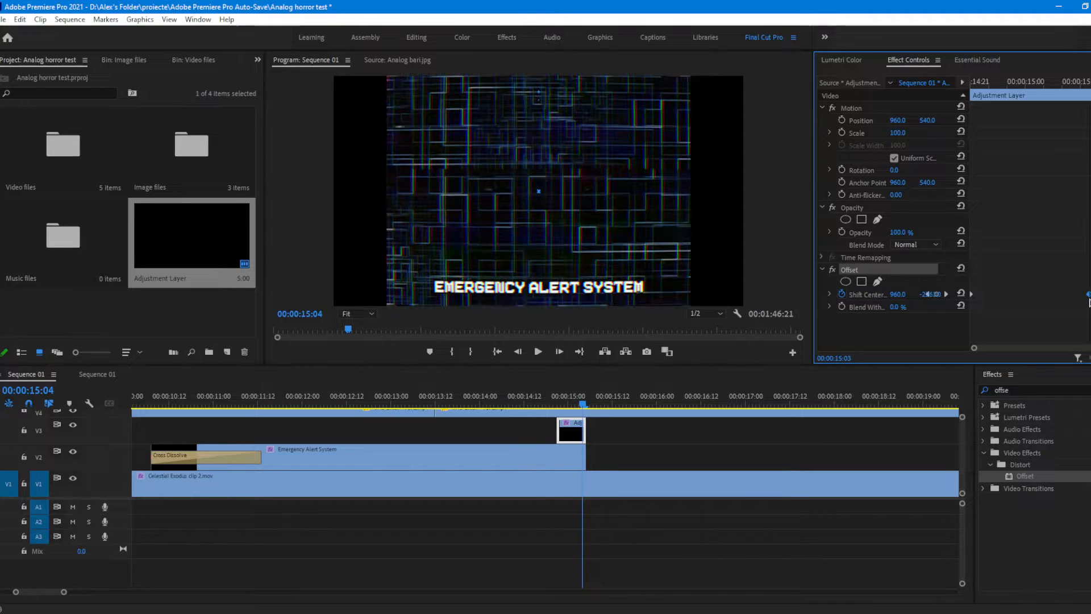
pyautogui.click(882, 320)
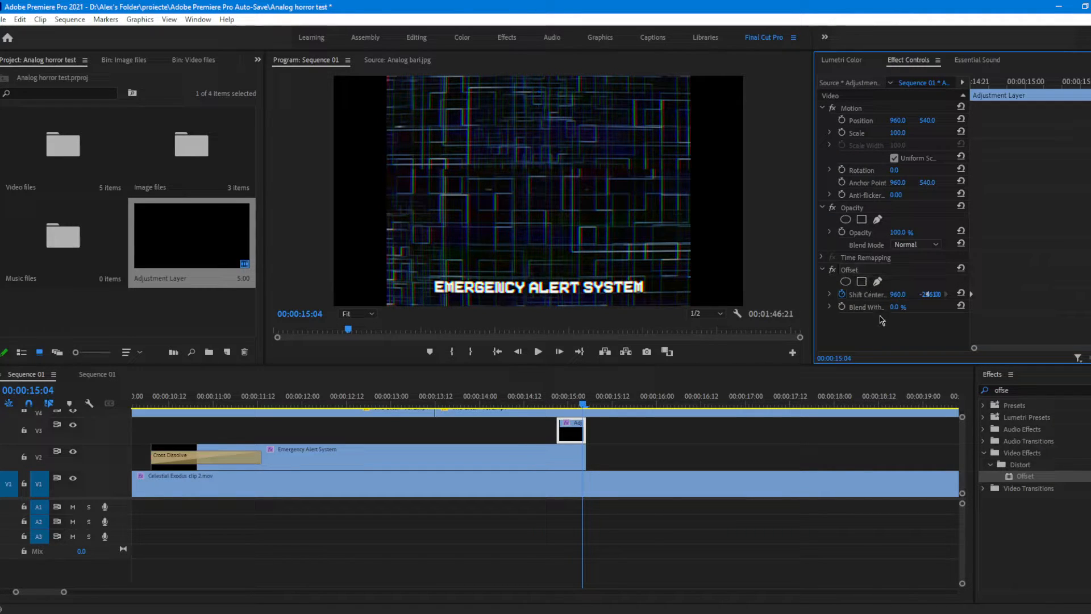
pyautogui.click(865, 274)
pyautogui.moveTo(928, 299); pyautogui.dragTo(930, 294)
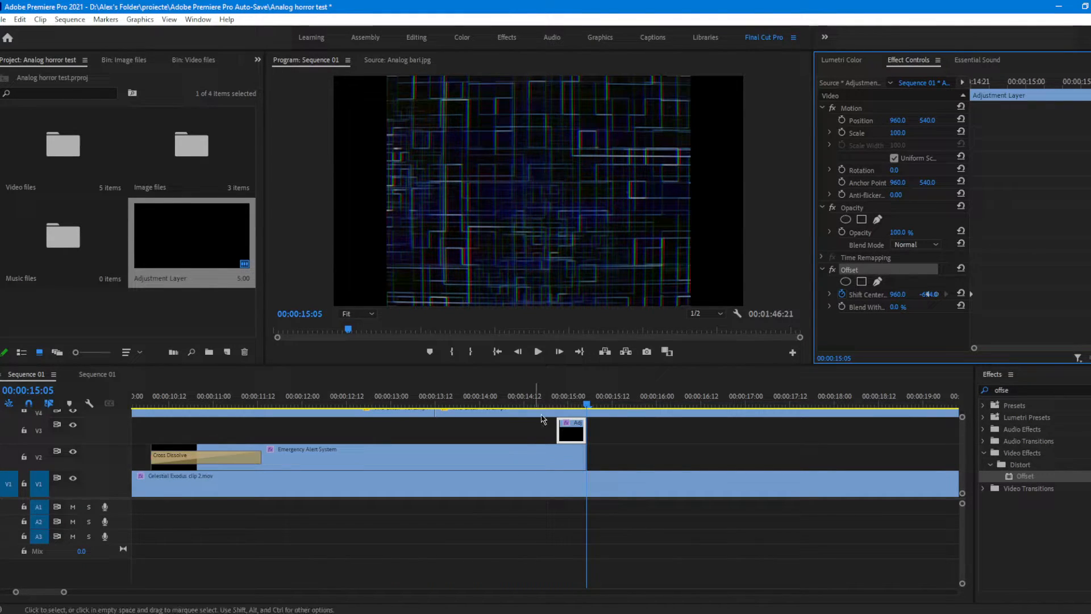
# Step: Replay the title's ending from about 00:00:14:11 to check the readjusted roll
pyautogui.click(523, 402)
pyautogui.press('space')
pyautogui.click(521, 401)
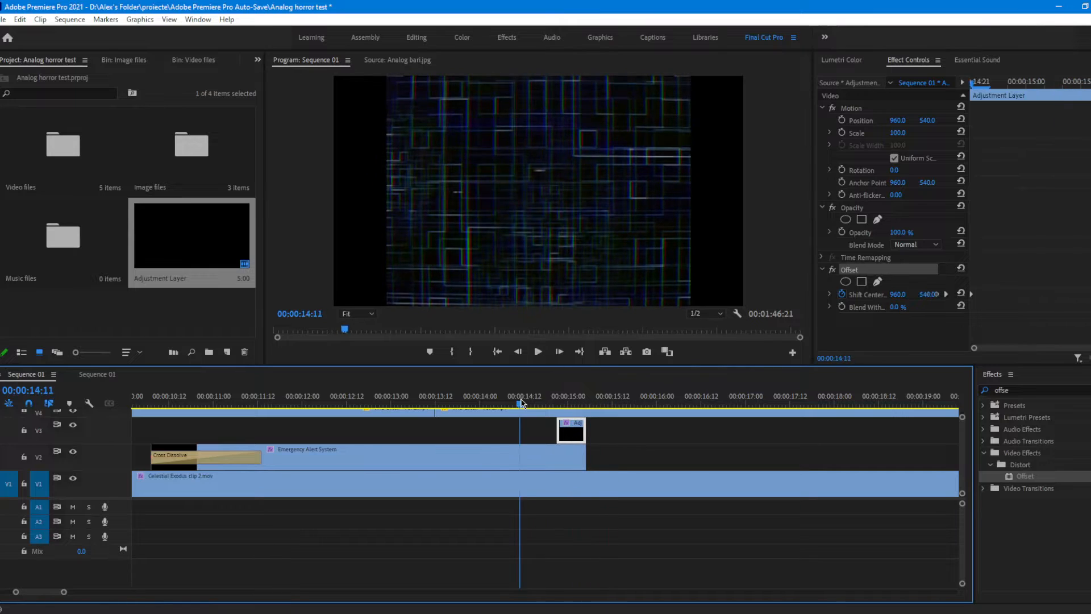
pyautogui.press('space')
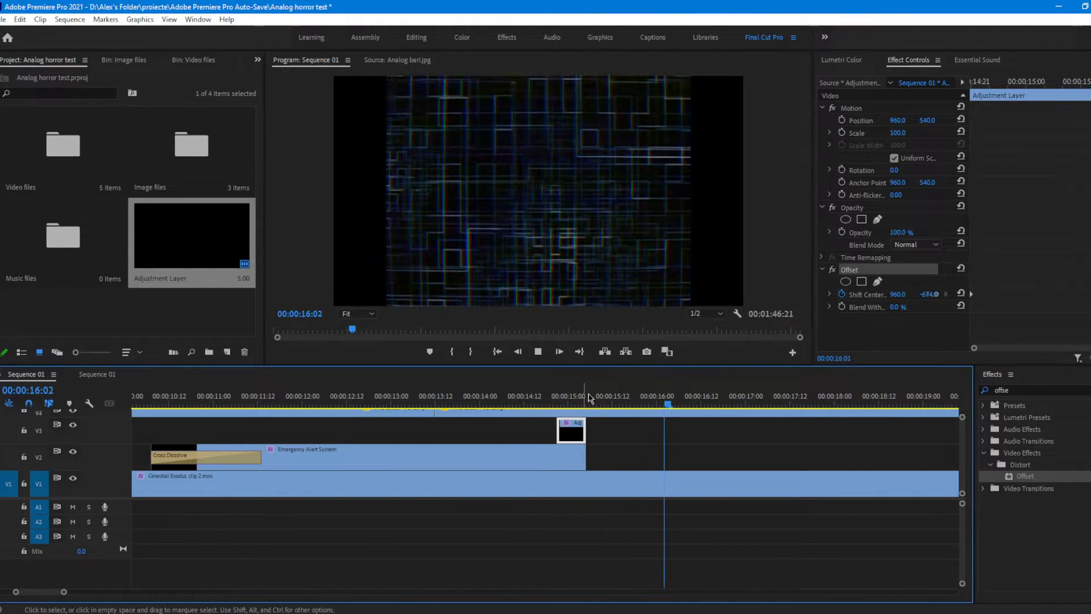
pyautogui.click(547, 405)
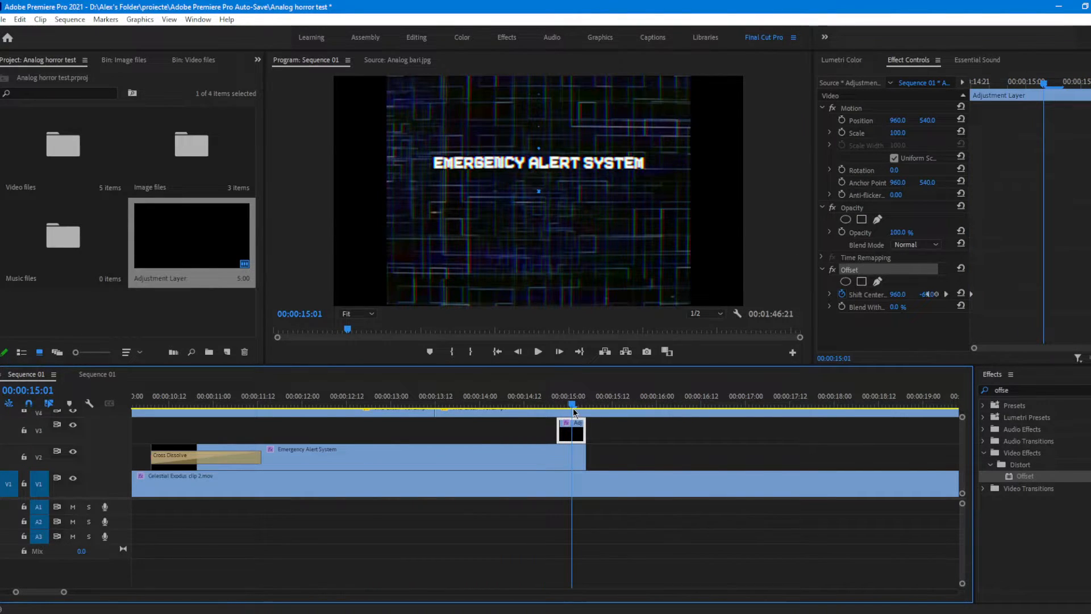
pyautogui.click(955, 328)
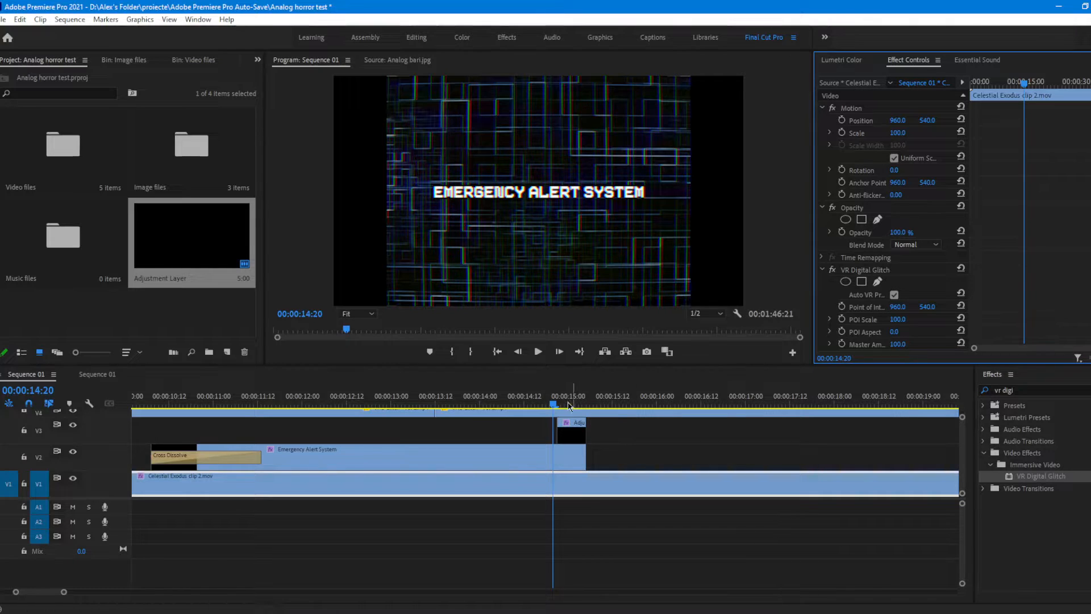
# Step: Open the Music files bin and import the Leopard Print Elevator track into it
pyautogui.moveTo(562, 401); pyautogui.dragTo(137, 49)
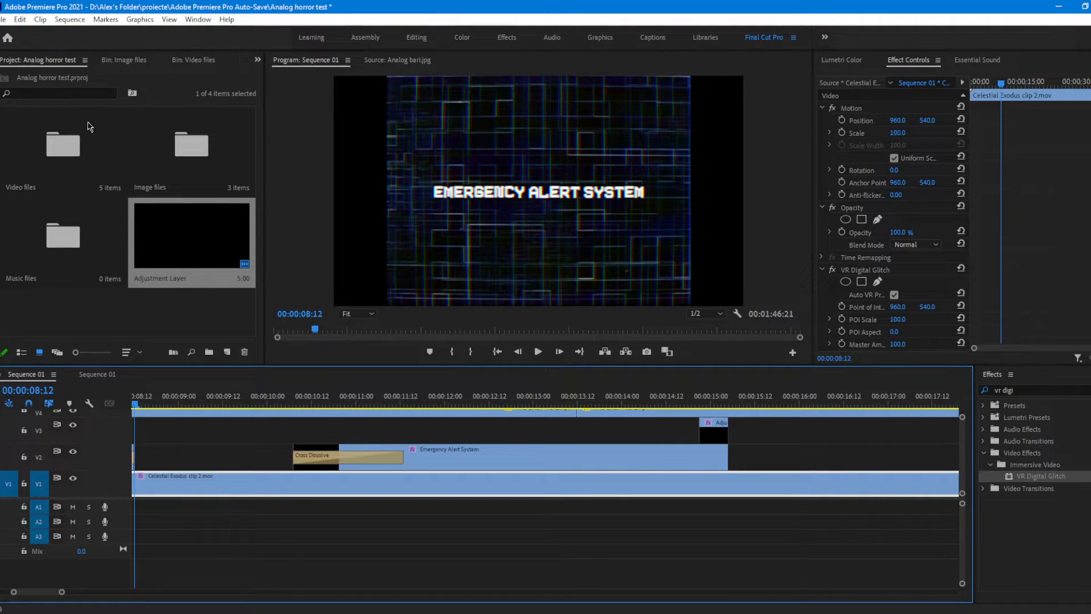
pyautogui.doubleClick(48, 255)
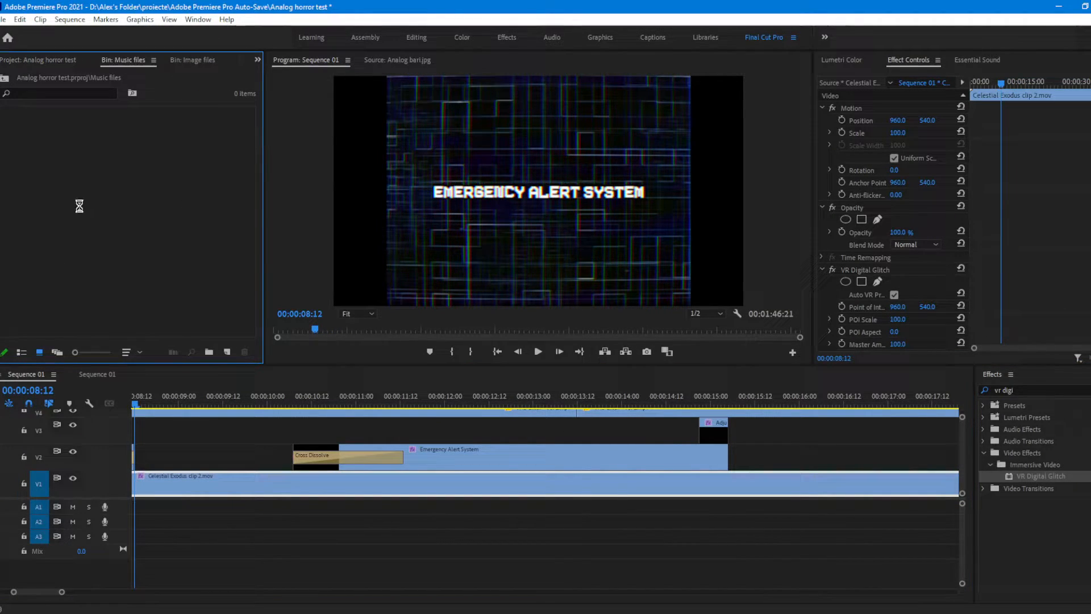
pyautogui.doubleClick(79, 208)
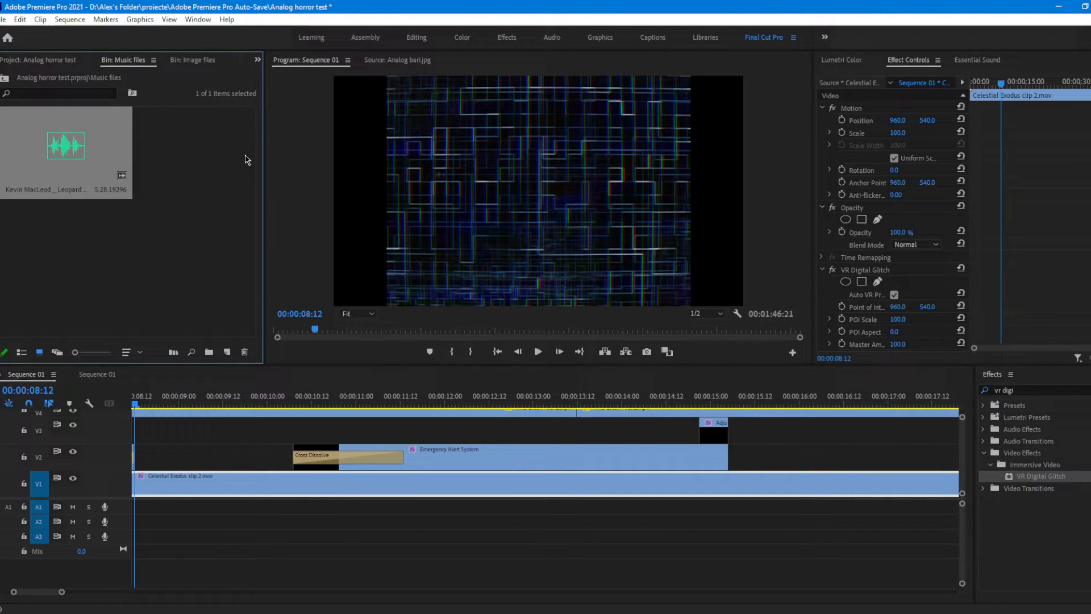
pyautogui.click(149, 236)
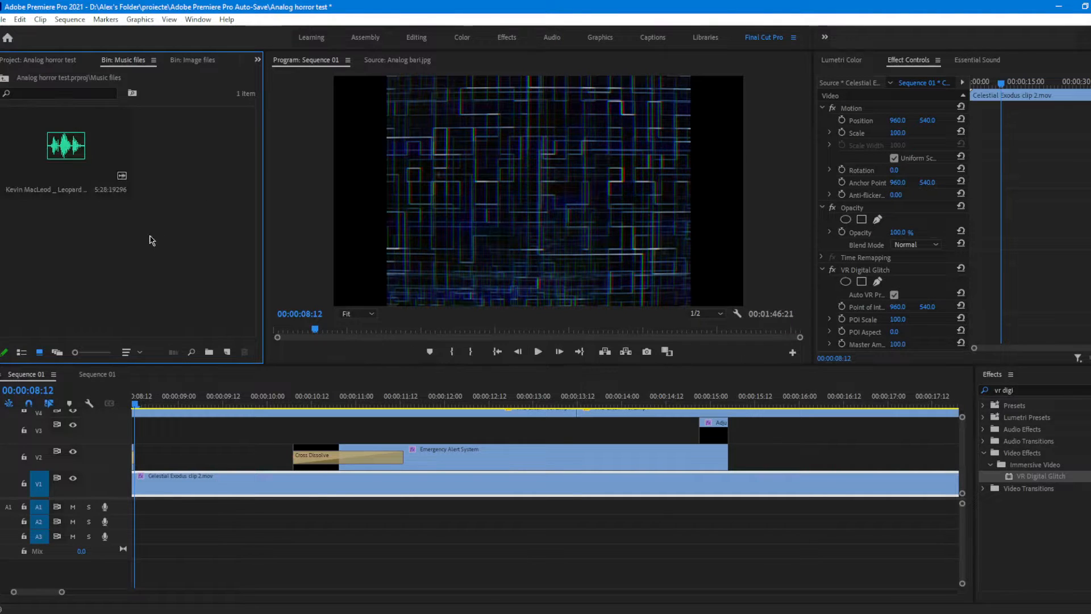
# Step: Place the Leopard Print Elevator track on A1 and move it to the very start of the sequence
pyautogui.moveTo(85, 173); pyautogui.dragTo(133, 487)
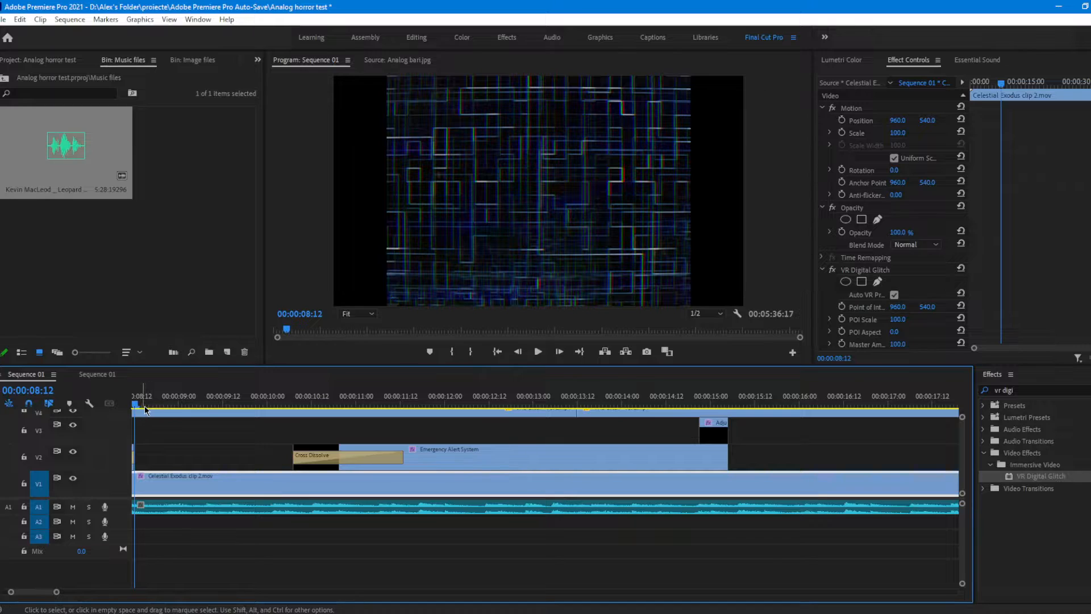
pyautogui.moveTo(146, 409); pyautogui.dragTo(28, 428)
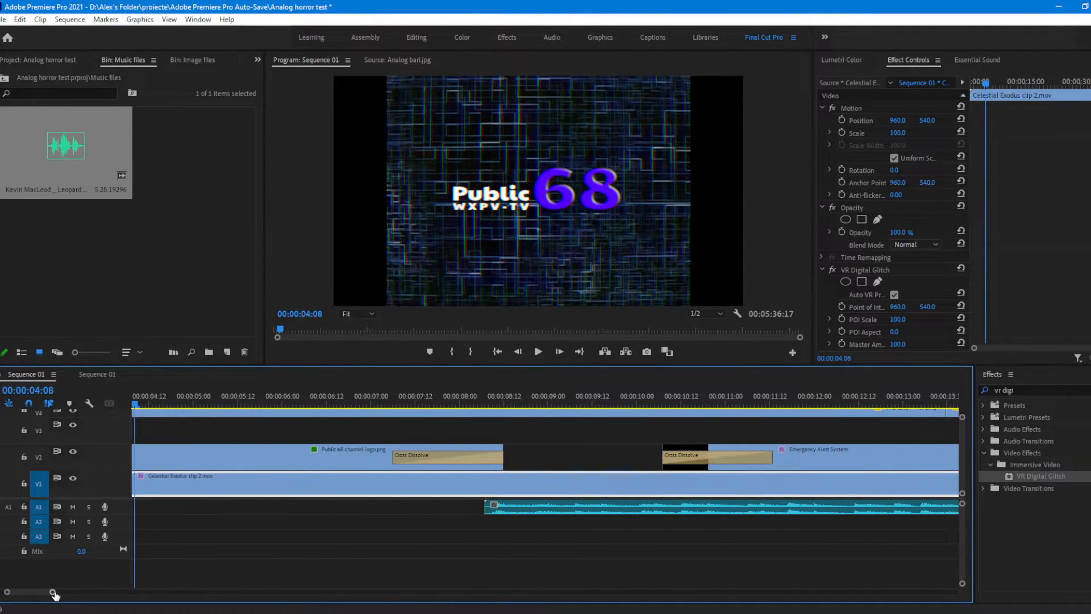
pyautogui.moveTo(54, 594); pyautogui.dragTo(122, 592)
pyautogui.moveTo(348, 509); pyautogui.dragTo(129, 509)
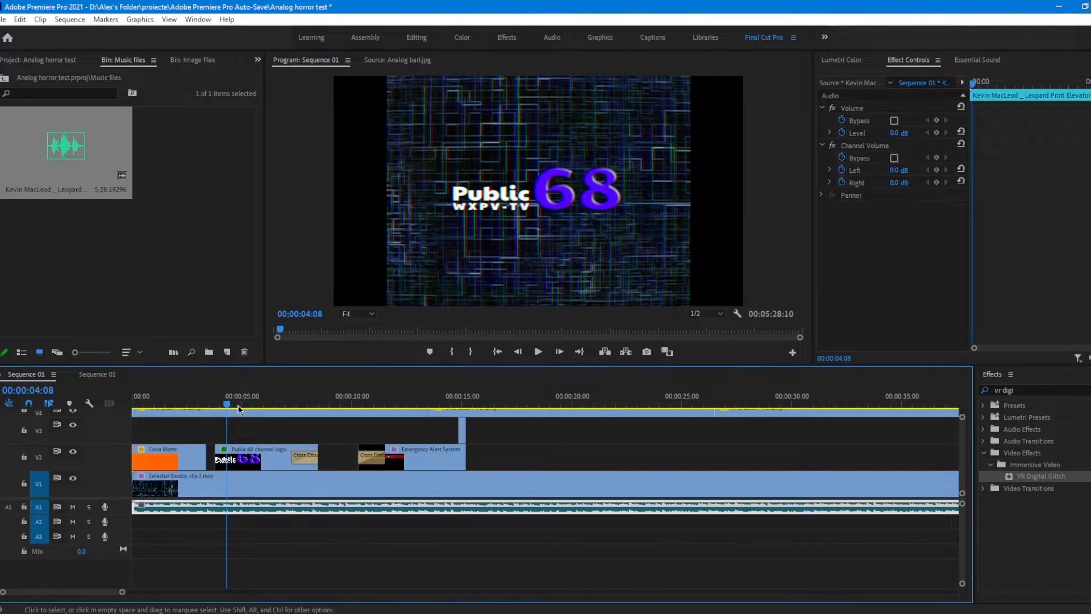
# Step: Turn off keyframing for the music clip's Volume Bypass and Level and its Channel Volume Bypass, Left and Right
pyautogui.moveTo(232, 404); pyautogui.dragTo(220, 403)
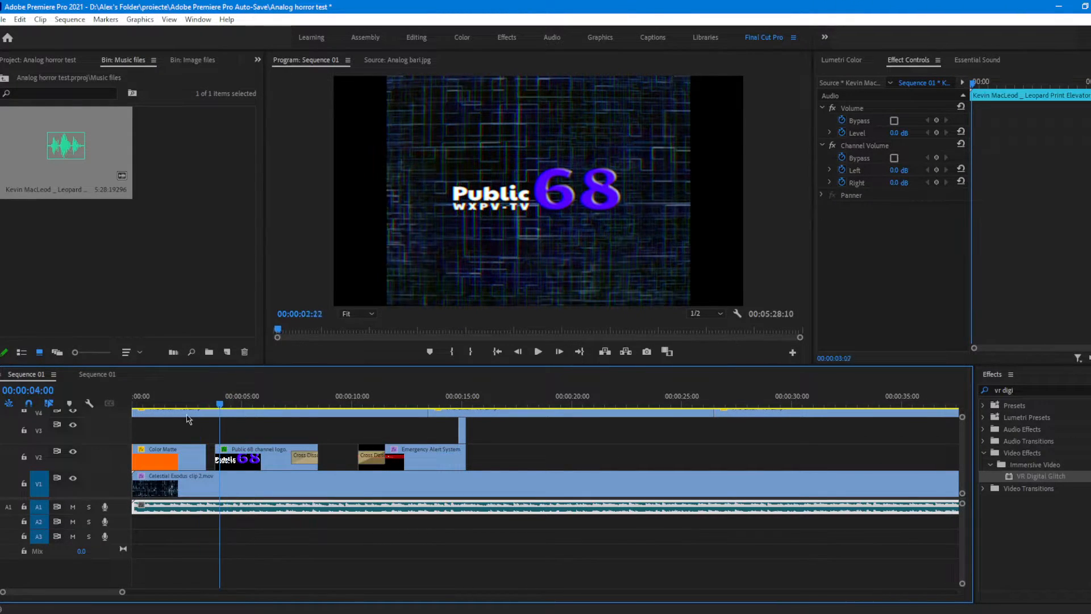
pyautogui.click(280, 546)
pyautogui.click(285, 509)
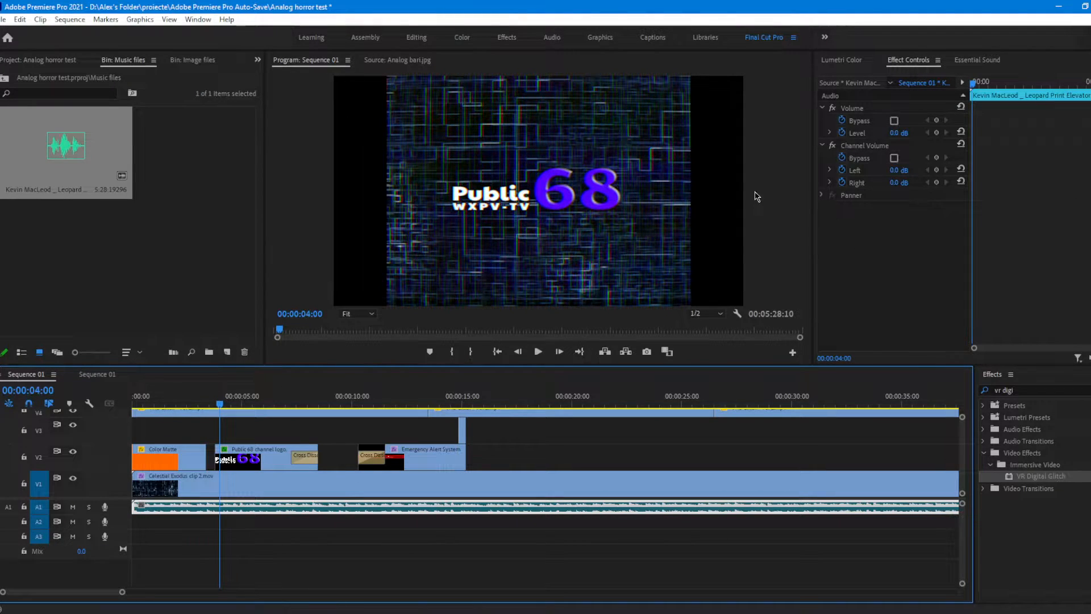
pyautogui.click(844, 186)
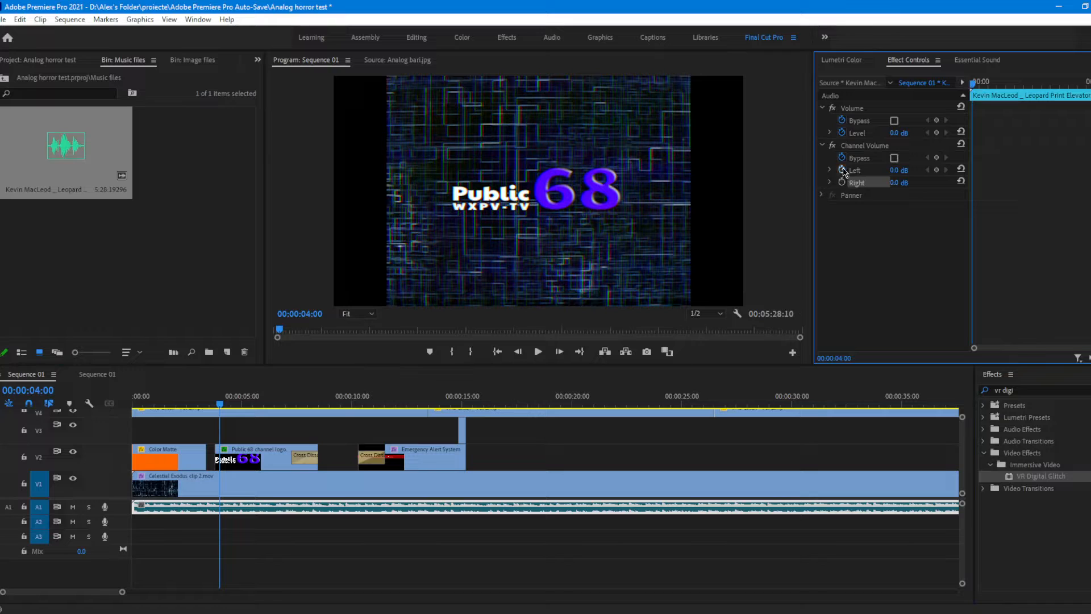
pyautogui.click(843, 170)
pyautogui.click(843, 157)
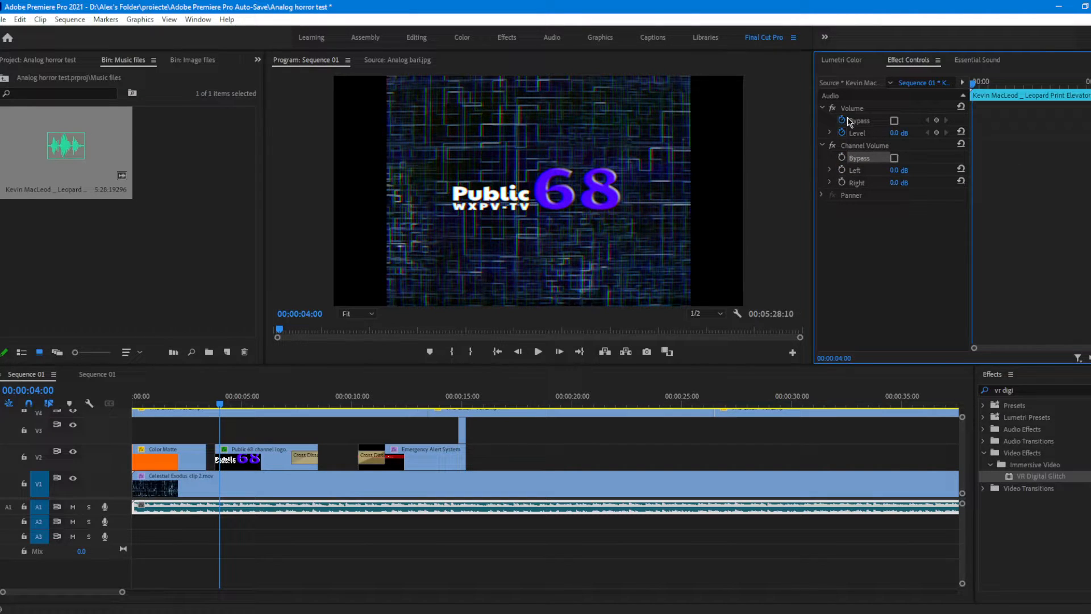
pyautogui.click(843, 120)
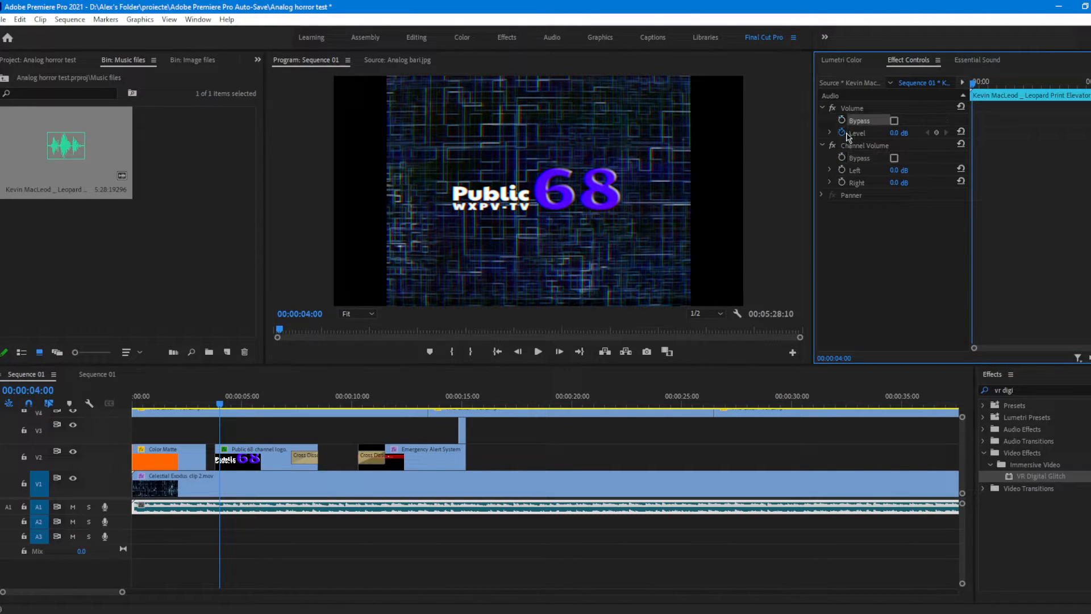
pyautogui.click(842, 132)
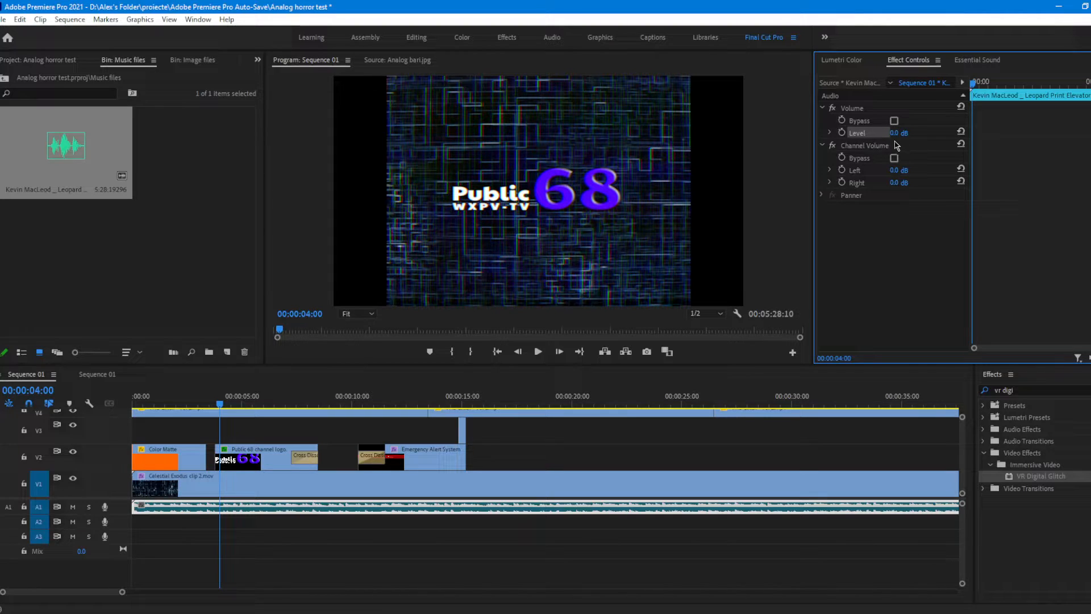
# Step: Listen briefly to the music under the channel logo and set the clip's volume level to -4 dB
pyautogui.click(570, 446)
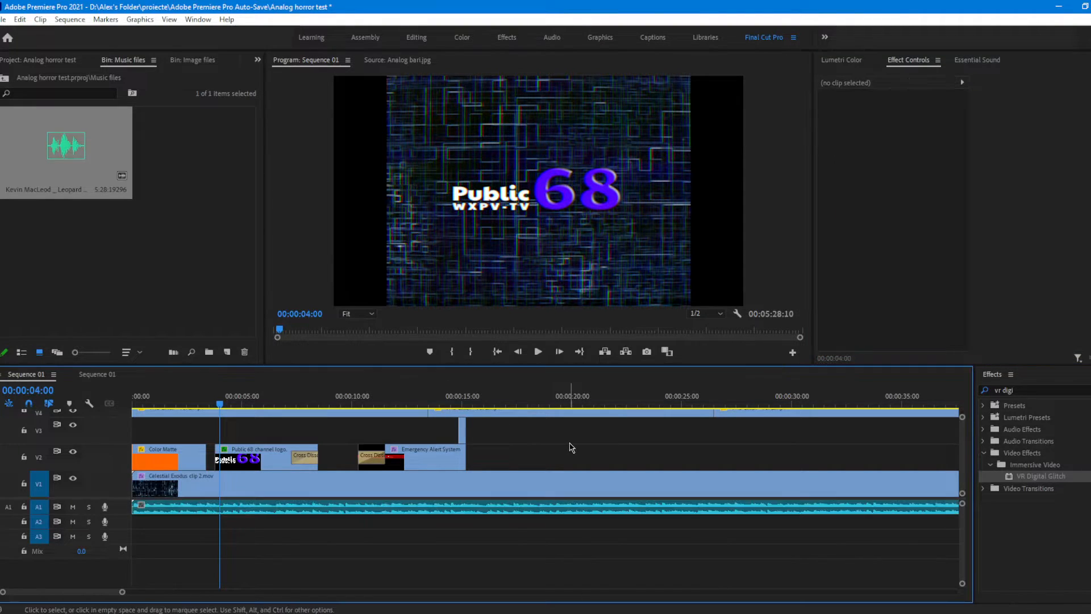
pyautogui.press('space')
pyautogui.press('space')
pyautogui.click(499, 509)
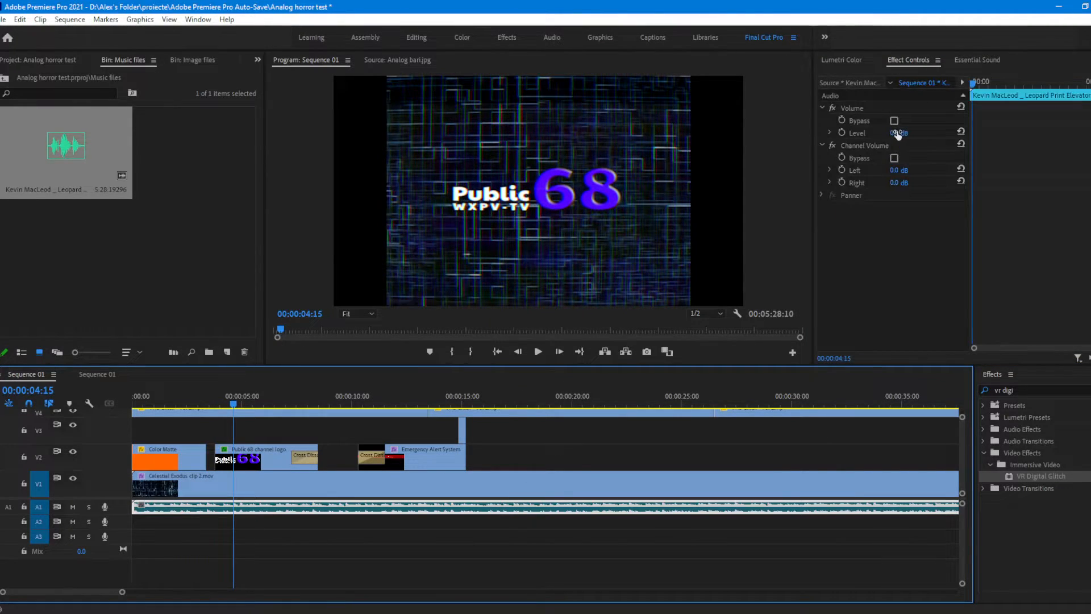
pyautogui.click(898, 133)
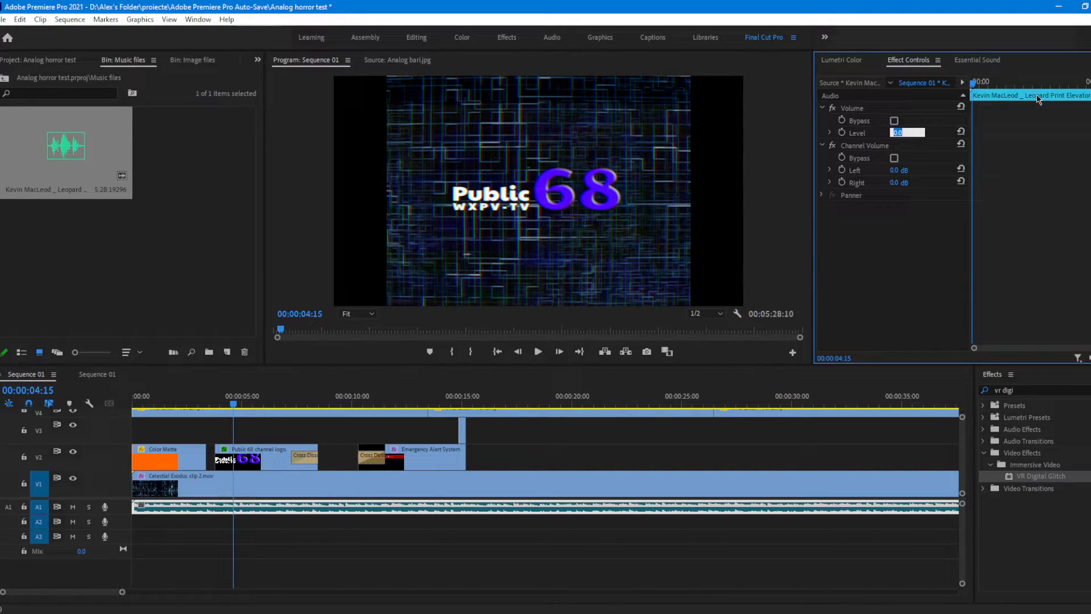
pyautogui.write('-4')
pyautogui.press('Return')
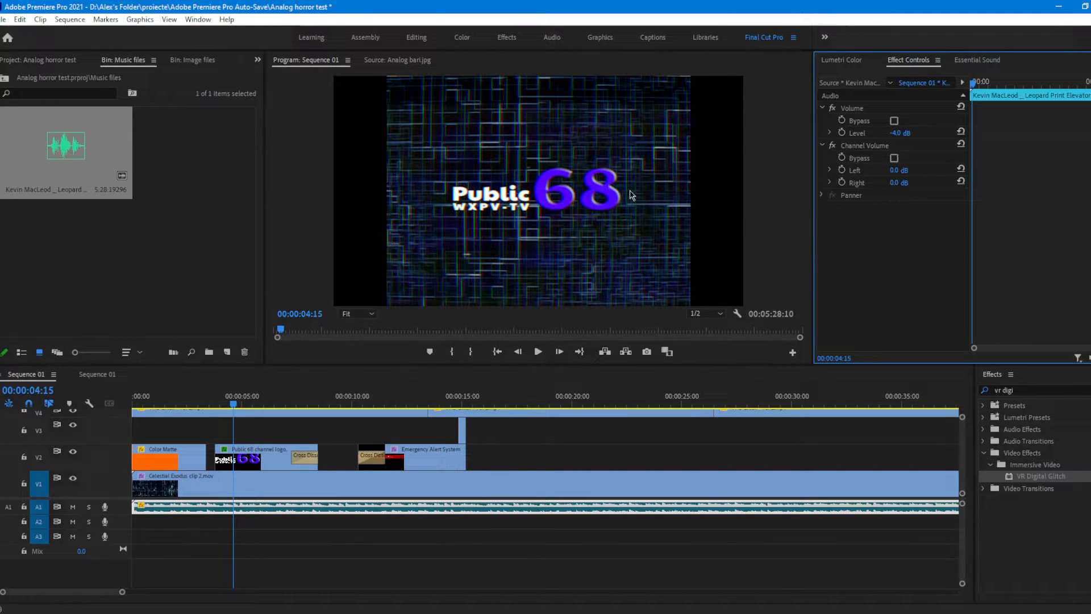
# Step: Assign the music clip as Dialogue in Essential Sound with the From the Television preset and increase its Dynamics amount
pyautogui.click(983, 61)
pyautogui.click(993, 162)
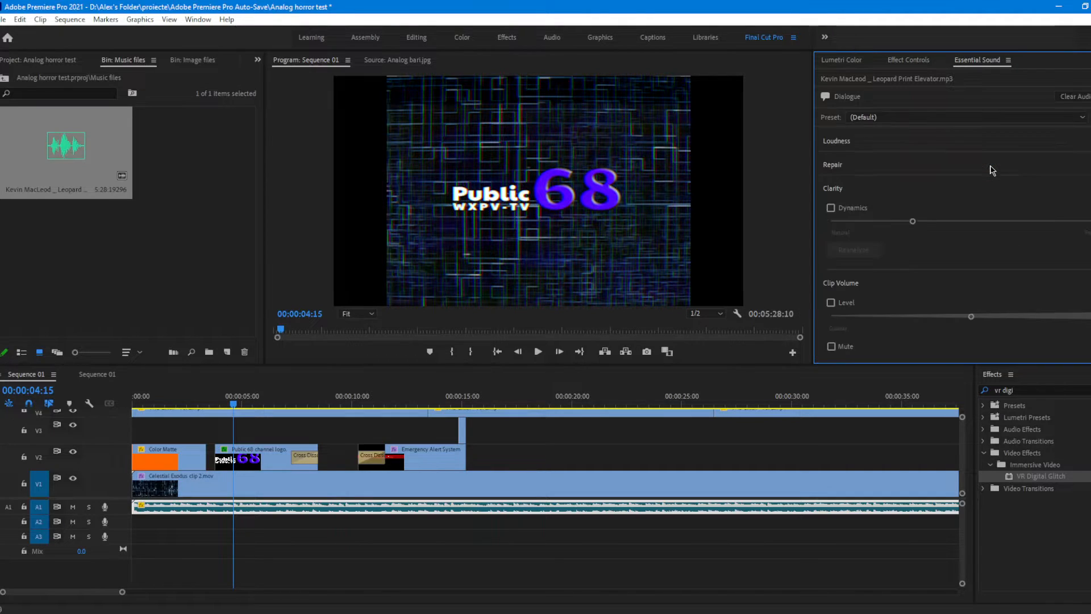
pyautogui.click(928, 117)
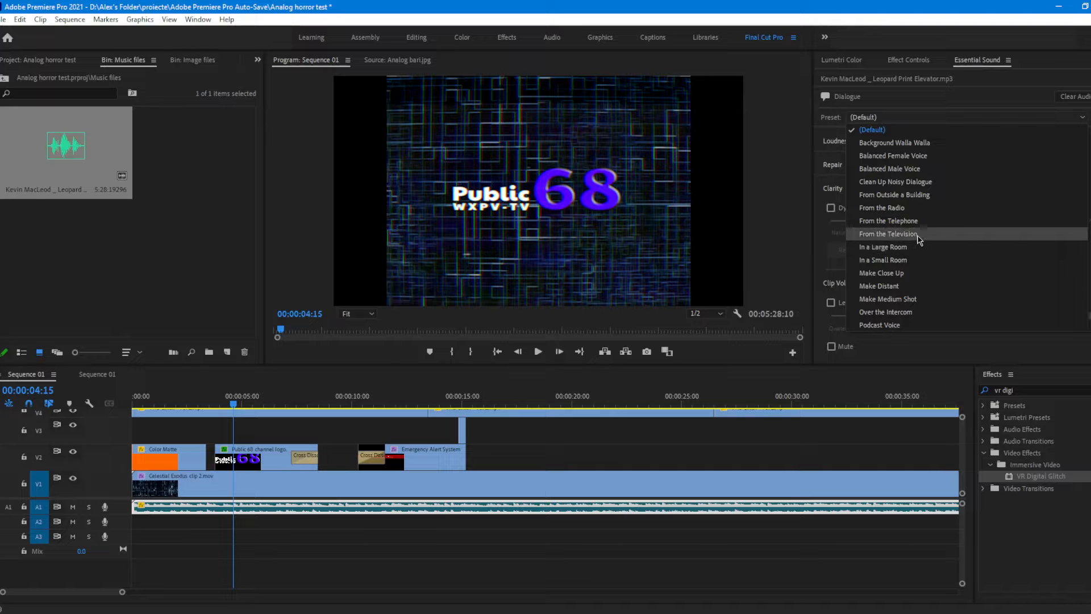
pyautogui.click(888, 233)
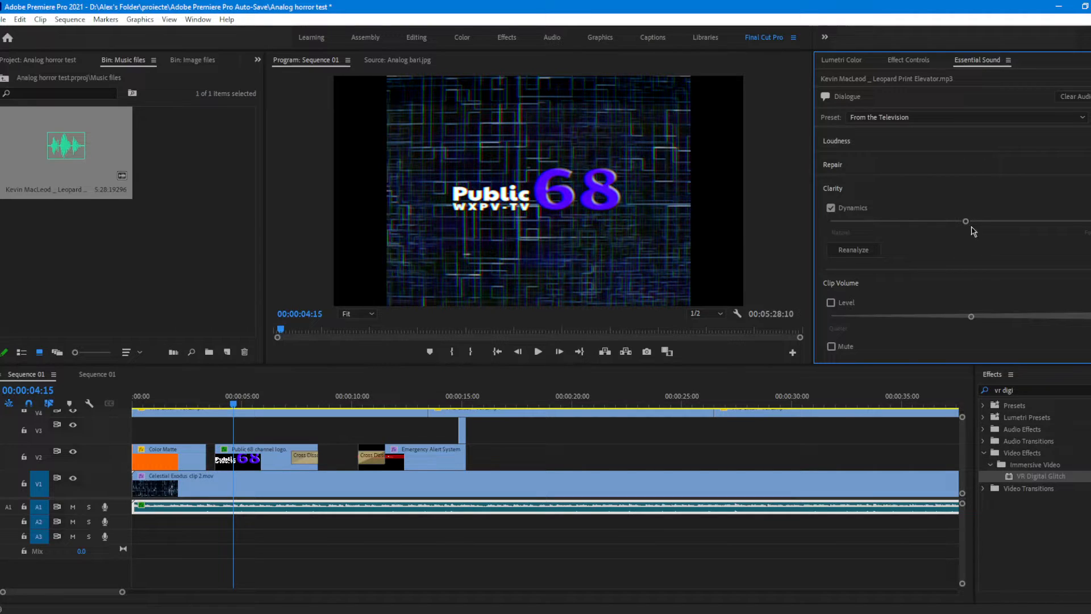
pyautogui.moveTo(967, 222); pyautogui.dragTo(1063, 222)
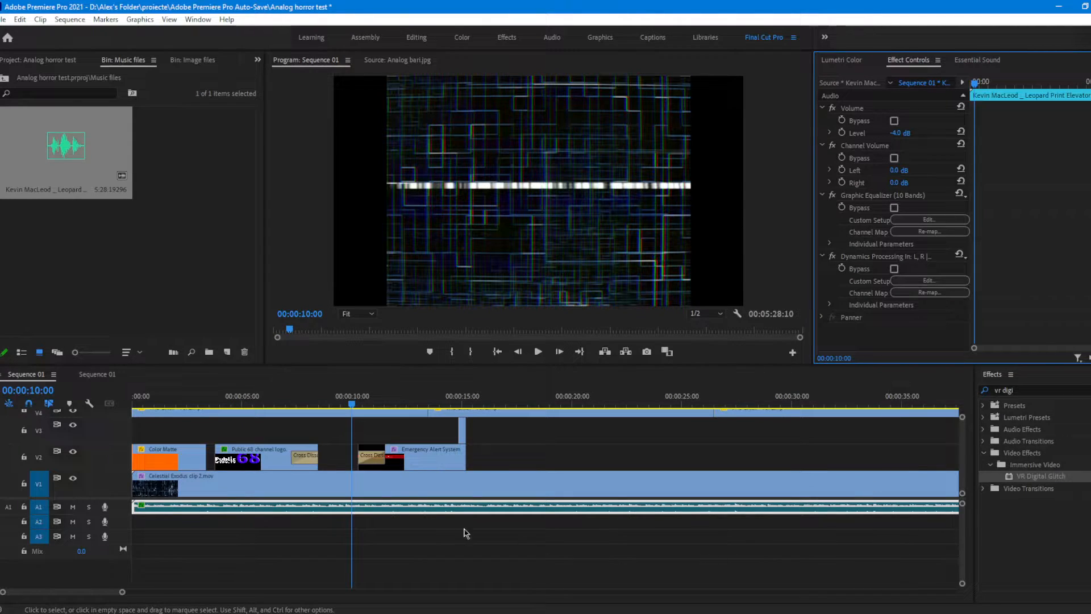
# Step: Play the start of the Emergency Alert System title to check the television-style music
pyautogui.click(458, 448)
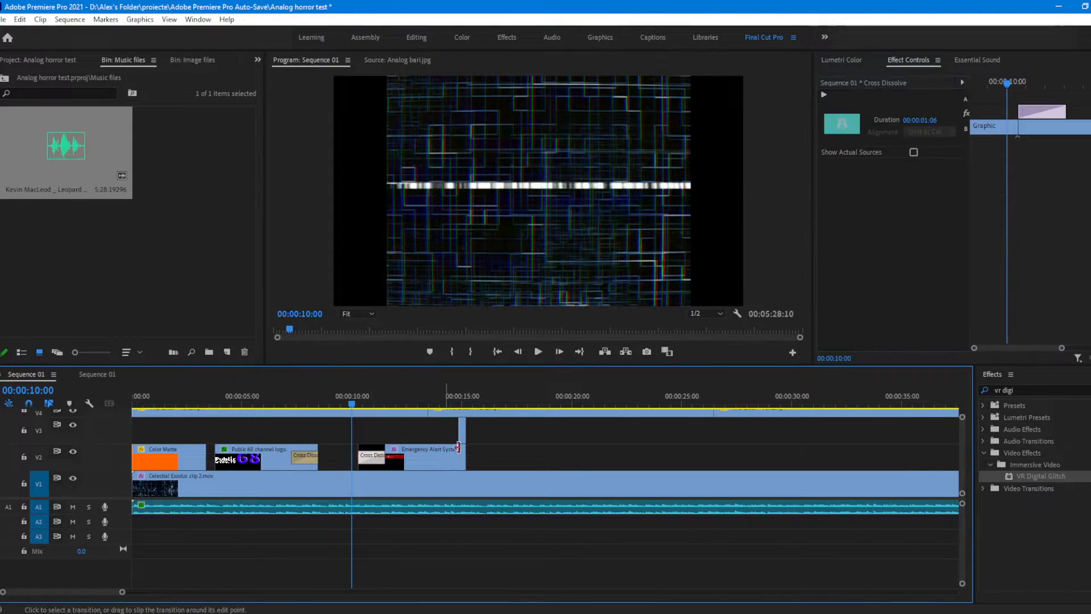
pyautogui.press('space')
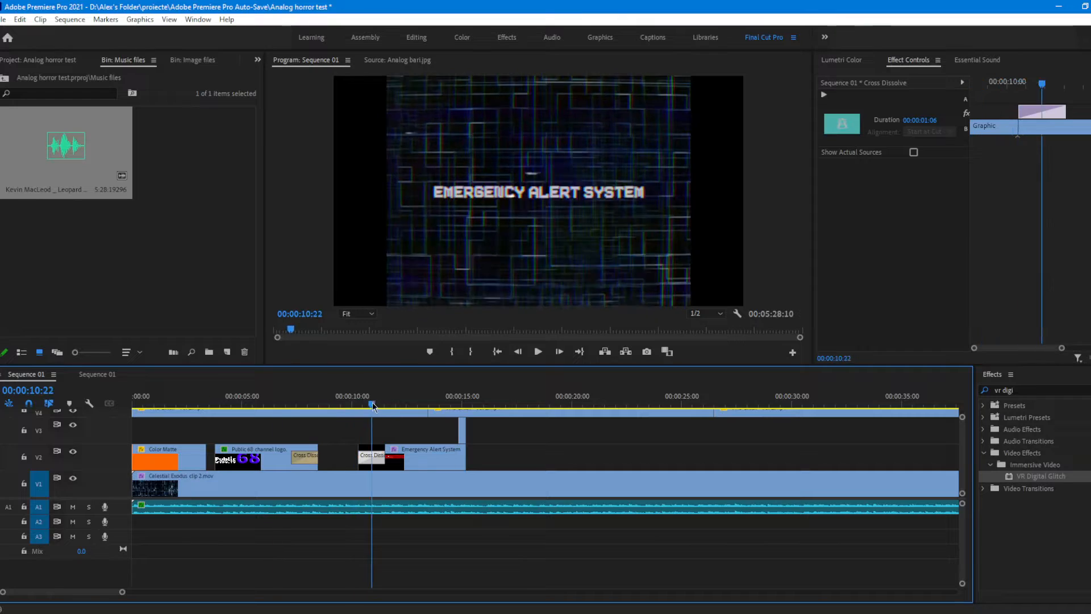
pyautogui.moveTo(375, 419)
pyautogui.mouseDown()
pyautogui.moveTo(405, 420)
pyautogui.moveTo(371, 423)
pyautogui.mouseUp()
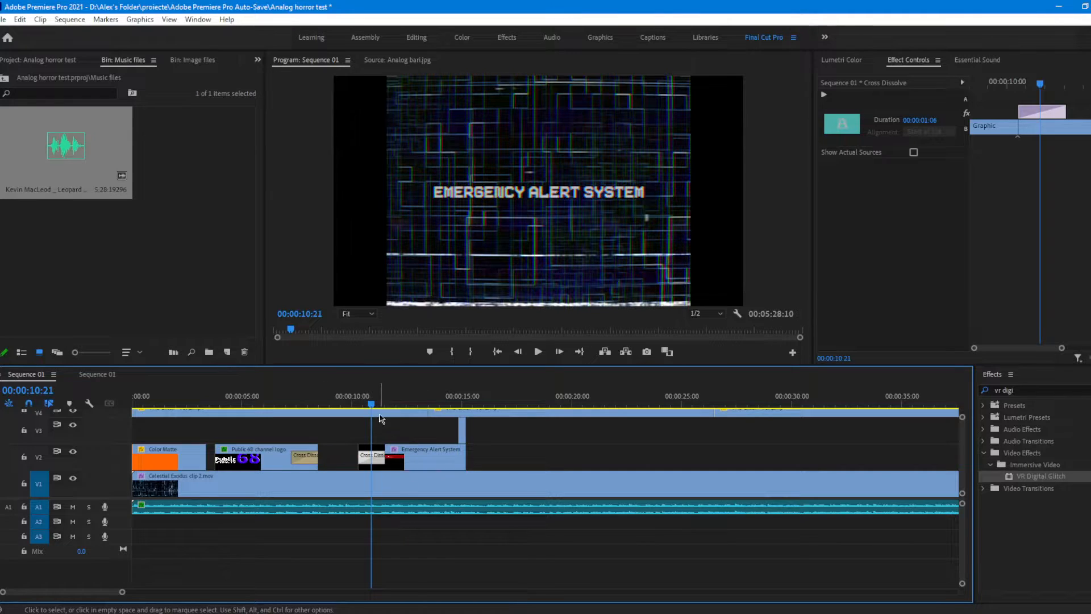
# Step: Cut the music on A1 at 00:00:15:17, just after the title ends, and delete the remainder
pyautogui.moveTo(370, 405); pyautogui.dragTo(477, 406)
pyautogui.press('c')
pyautogui.click(481, 507)
pyautogui.press('v')
pyautogui.click(484, 506)
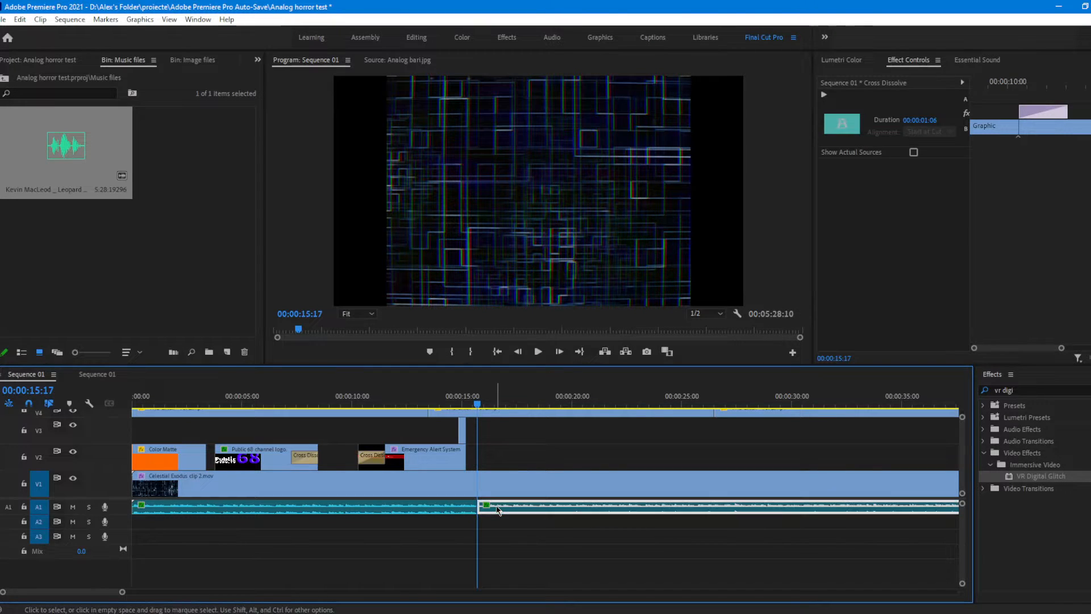
pyautogui.press('Delete')
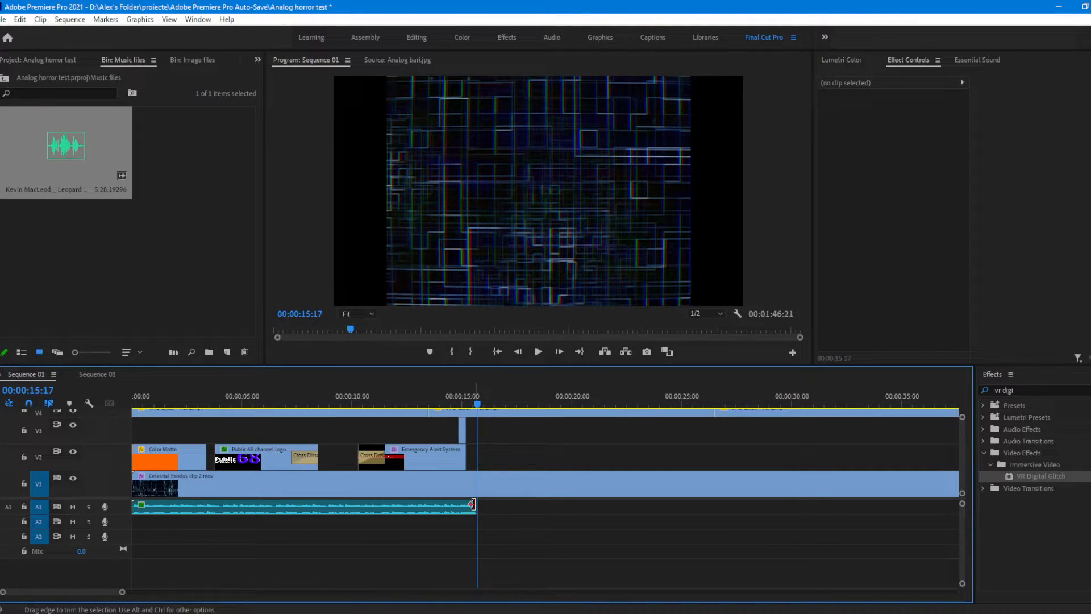
# Step: Apply Constant Power fades to the music clip, 00:00:01:05 long at its end and 00:00:00:18 long at its start
pyautogui.rightClick(472, 504)
pyautogui.click(534, 580)
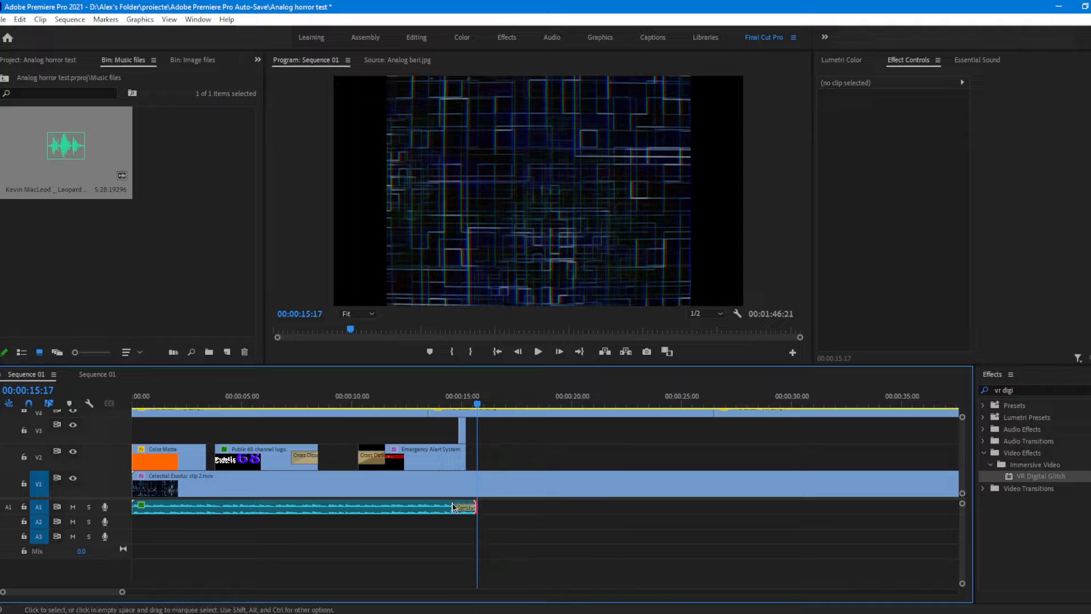
pyautogui.moveTo(456, 510); pyautogui.dragTo(456, 440)
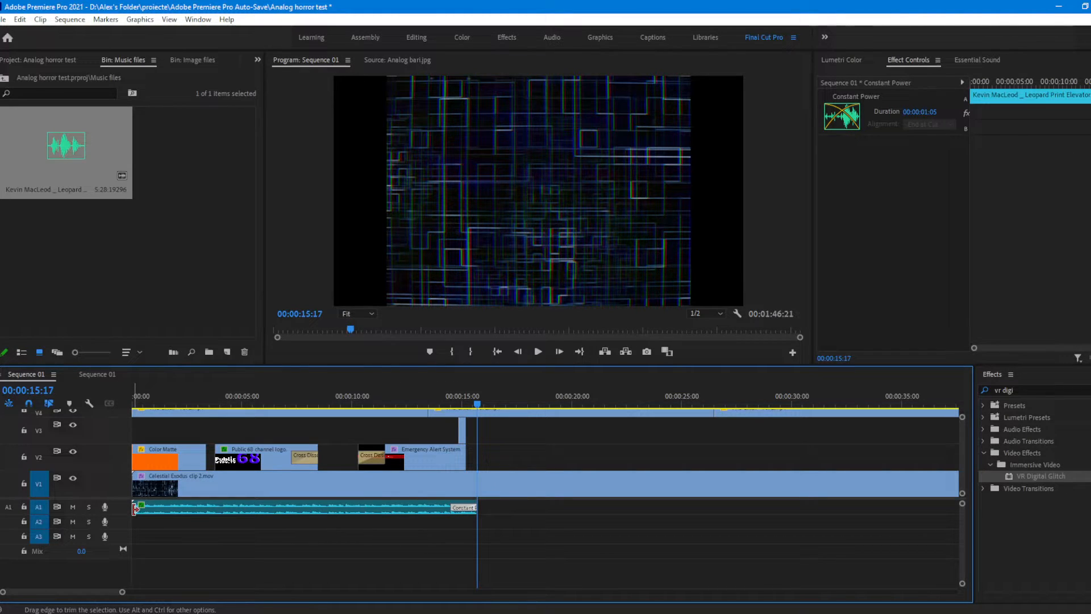
pyautogui.rightClick(135, 510)
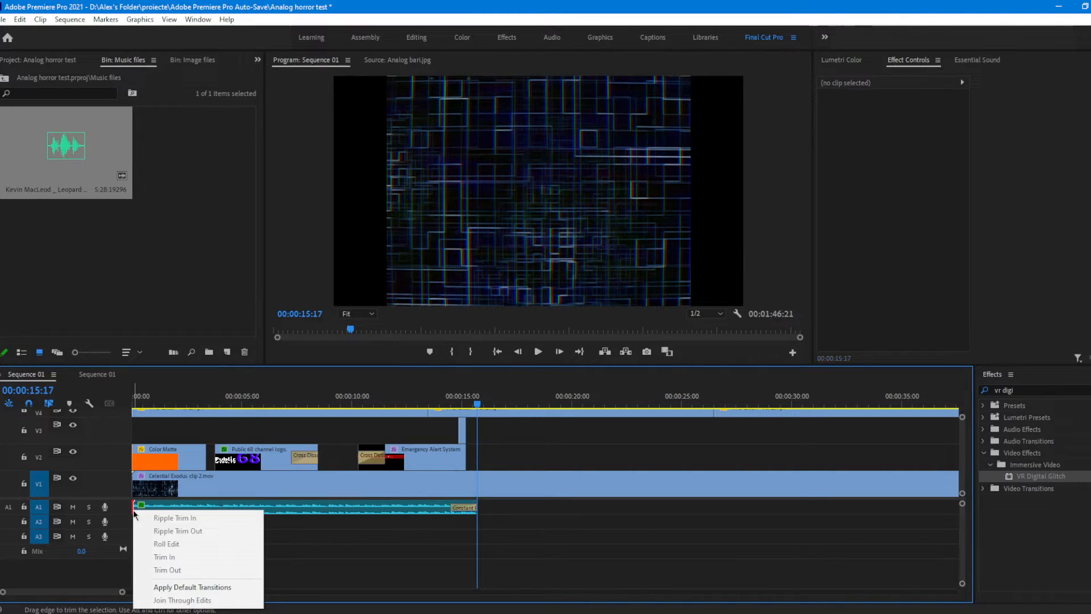
pyautogui.click(176, 588)
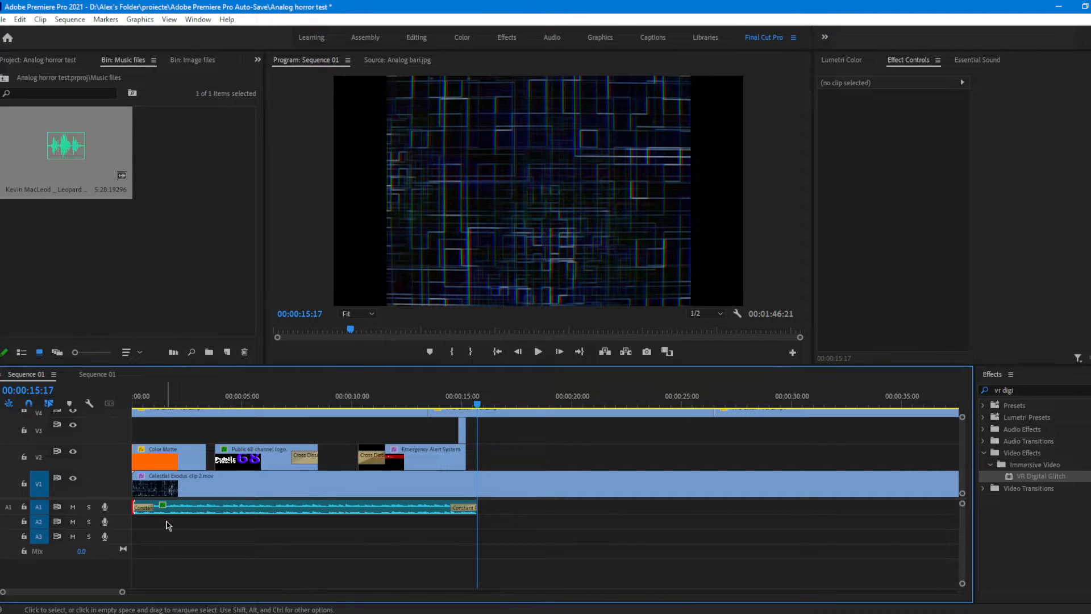
pyautogui.moveTo(153, 507)
pyautogui.mouseDown()
pyautogui.moveTo(176, 508)
pyautogui.moveTo(149, 507)
pyautogui.mouseUp()
# Step: Review the sequence from the color matte's end to the Emergency Alert System title
pyautogui.click(204, 405)
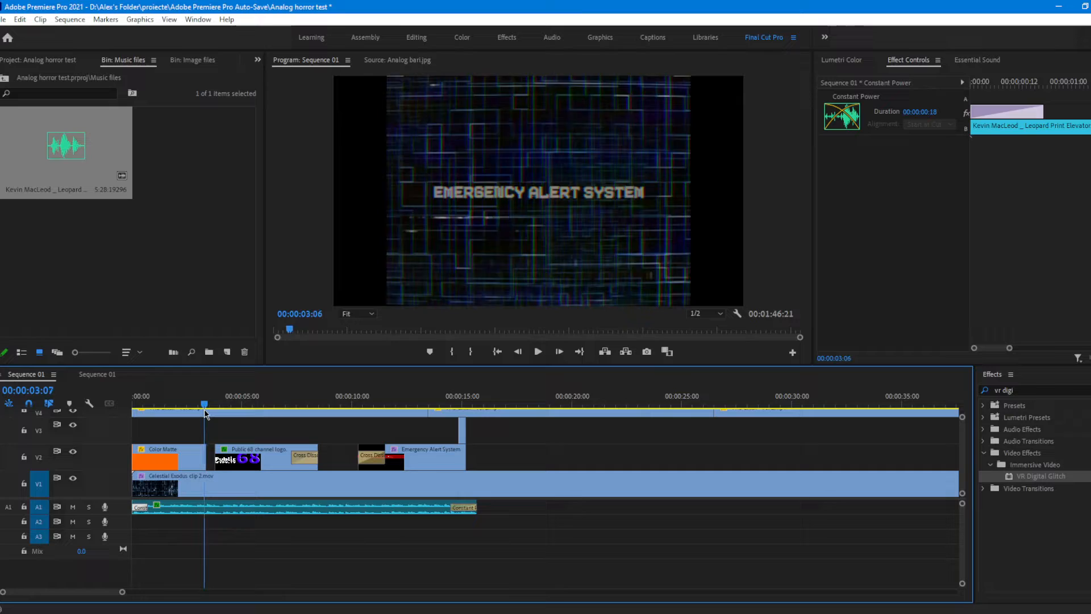
pyautogui.moveTo(205, 413); pyautogui.dragTo(401, 388)
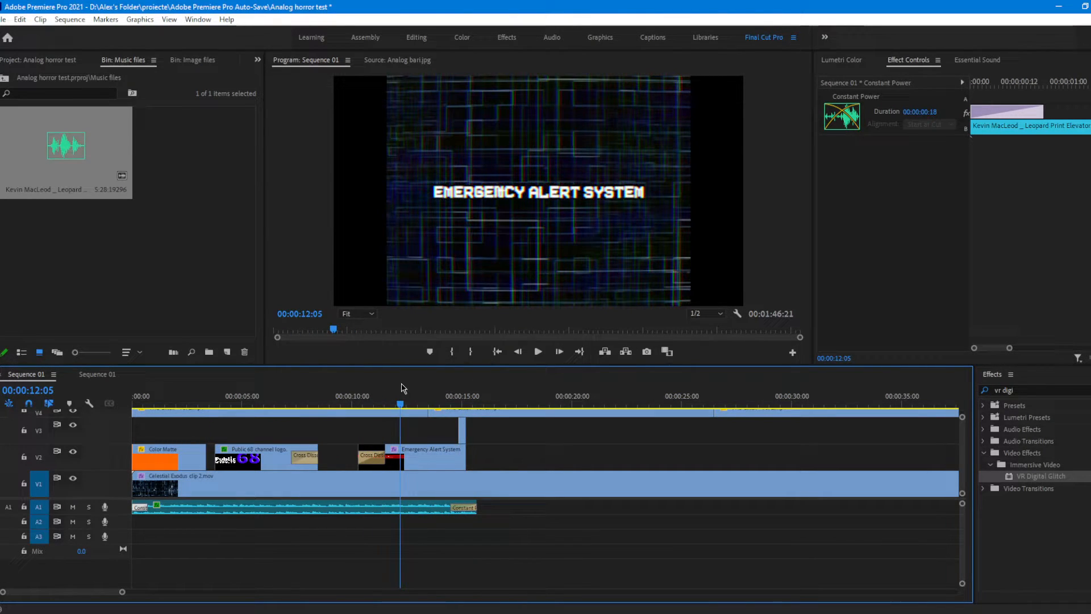
pyautogui.moveTo(402, 388)
pyautogui.mouseDown()
pyautogui.moveTo(432, 397)
pyautogui.moveTo(387, 397)
pyautogui.mouseUp()
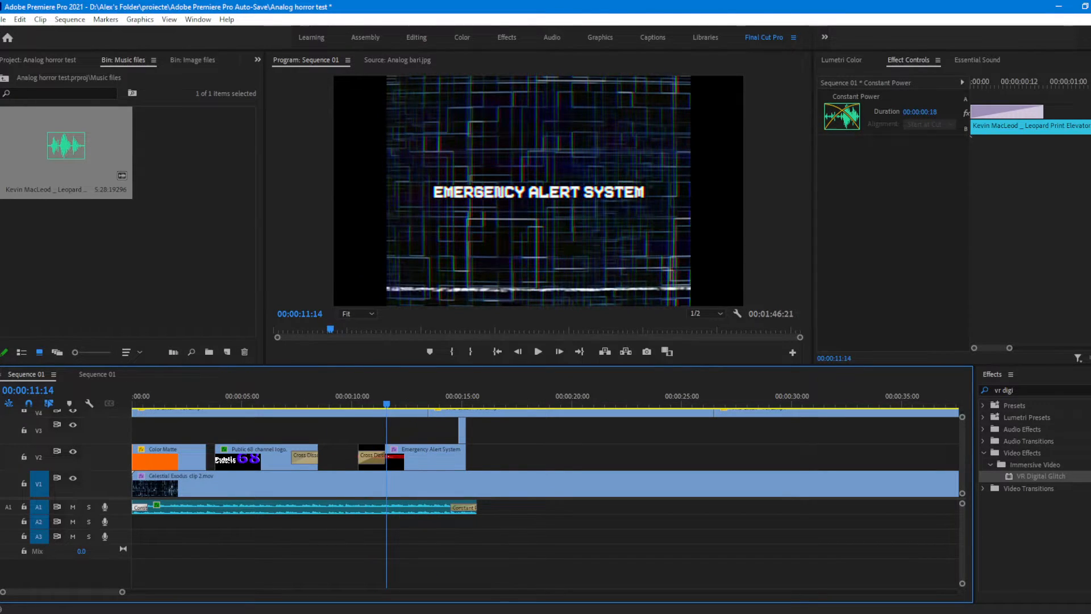
# Step: Import Full VHS Sound.mp3 from File Explorer into the Music files bin and place it on A3 at the sequence start
pyautogui.click(129, 609)
pyautogui.moveTo(654, 266); pyautogui.dragTo(197, 224)
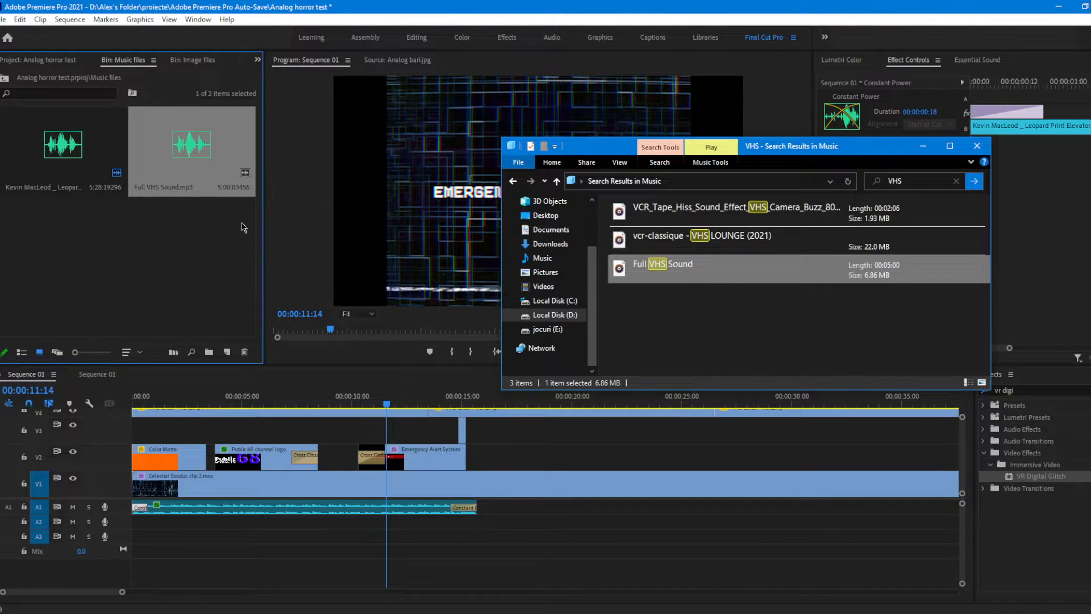
pyautogui.click(192, 230)
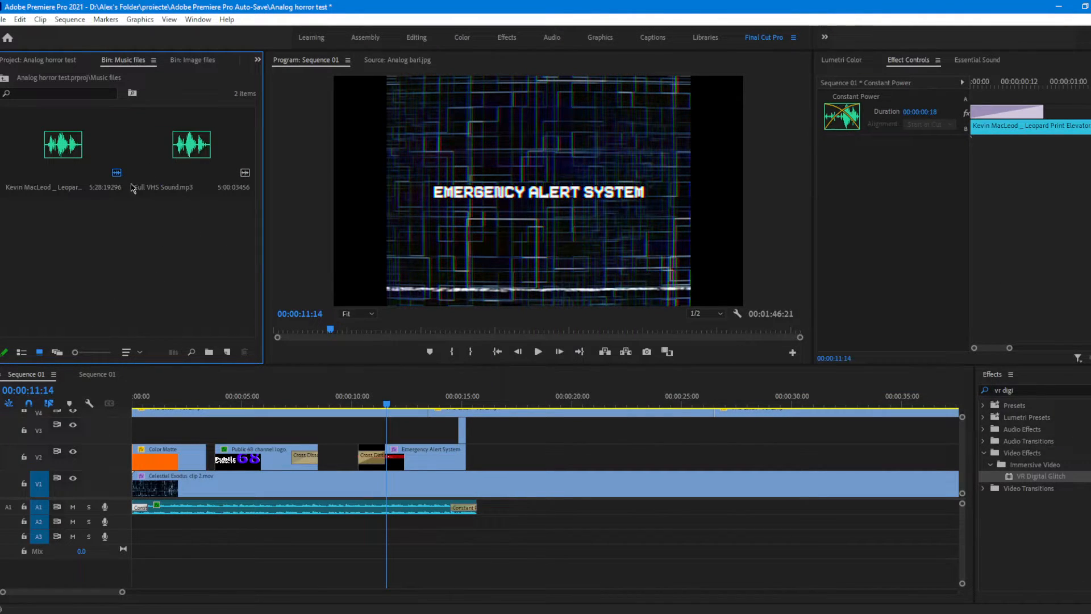
pyautogui.moveTo(168, 166); pyautogui.dragTo(126, 547)
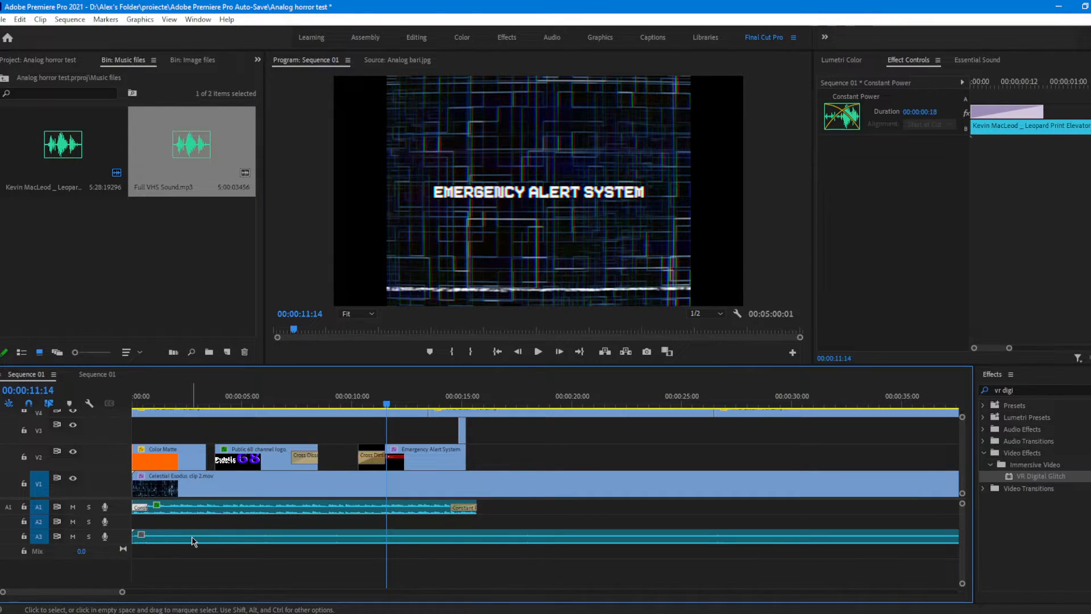
# Step: Turn off keyframing for every Volume and Channel Volume parameter of the Full VHS Sound clip on A3
pyautogui.click(194, 541)
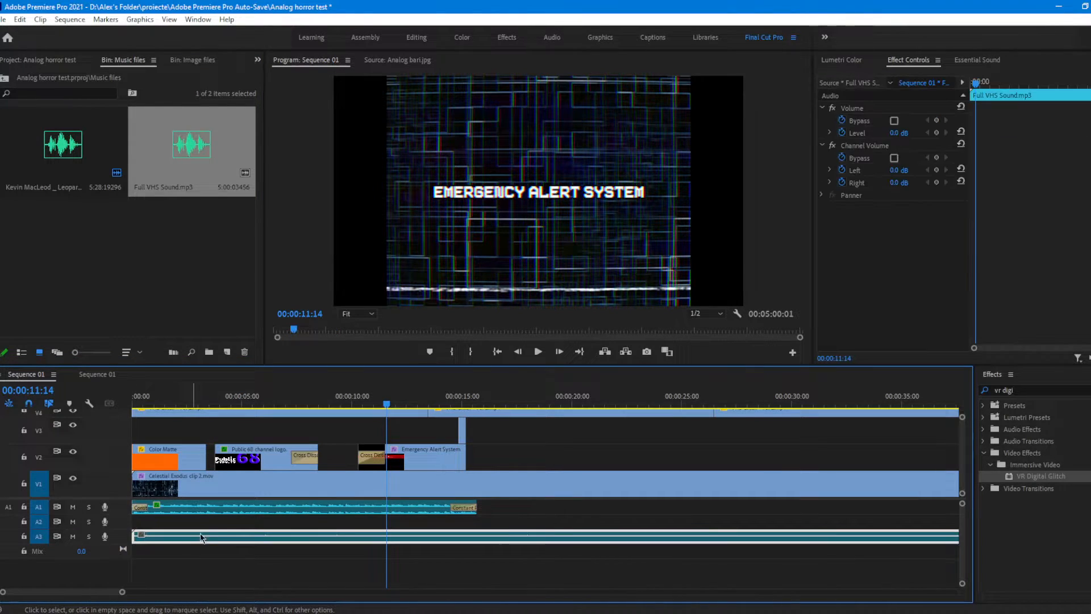
pyautogui.click(842, 182)
pyautogui.click(842, 170)
pyautogui.click(843, 158)
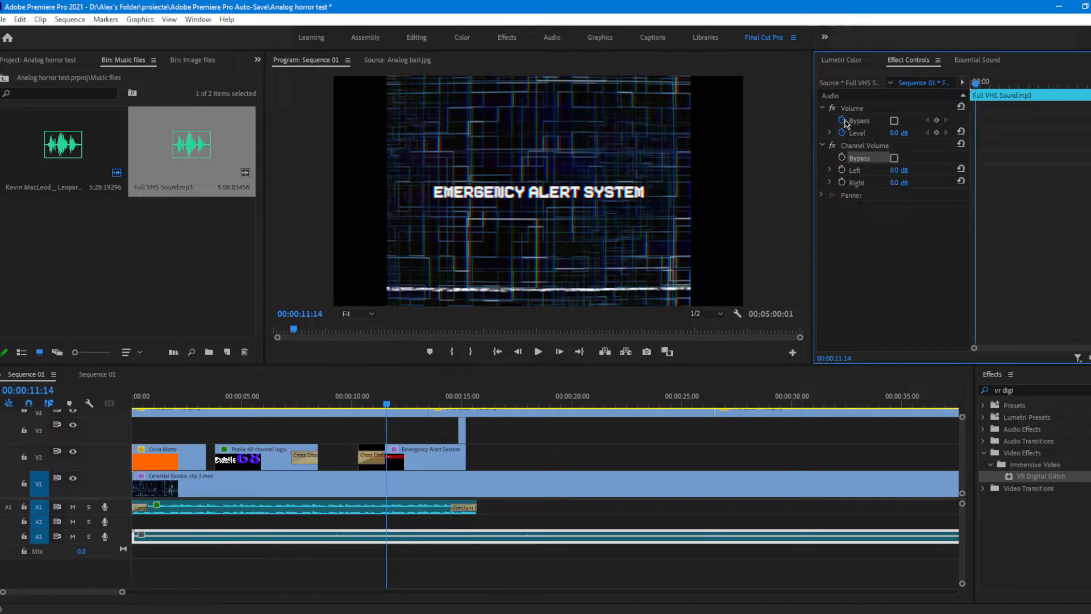
pyautogui.click(842, 120)
pyautogui.click(842, 132)
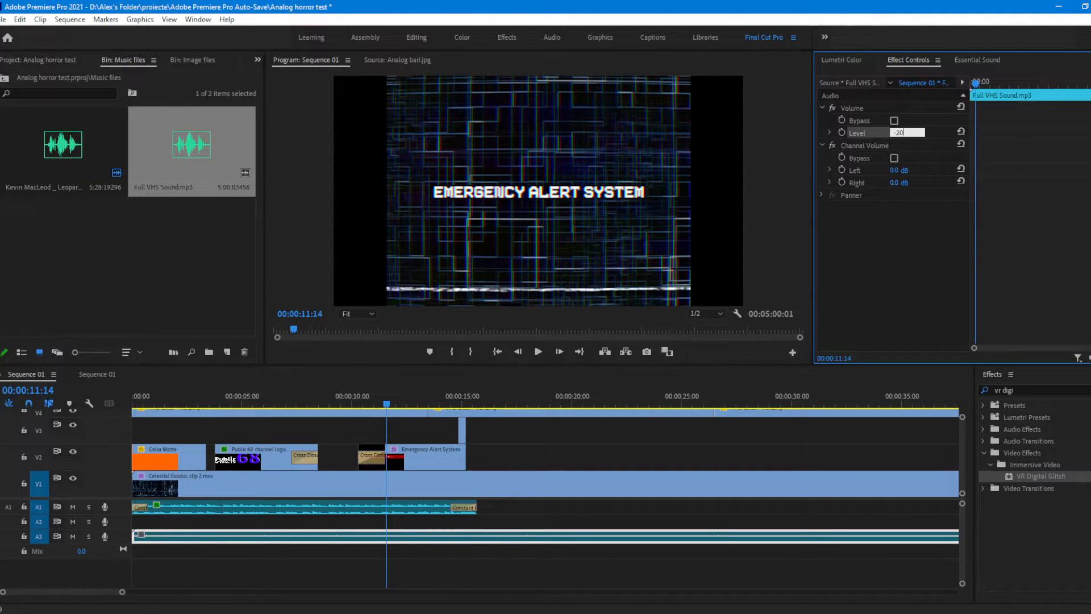
# Step: Set the VHS sound clip's volume level to -20 dB, play it back, and adjust the level to -17 dB
pyautogui.press('Return')
pyautogui.press('space')
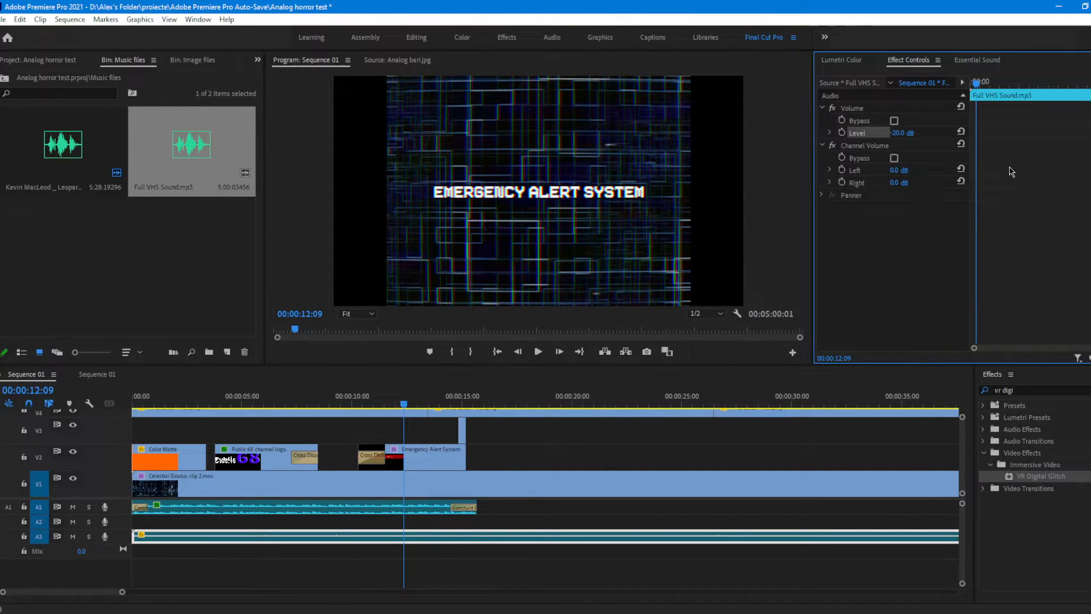
pyautogui.click(902, 133)
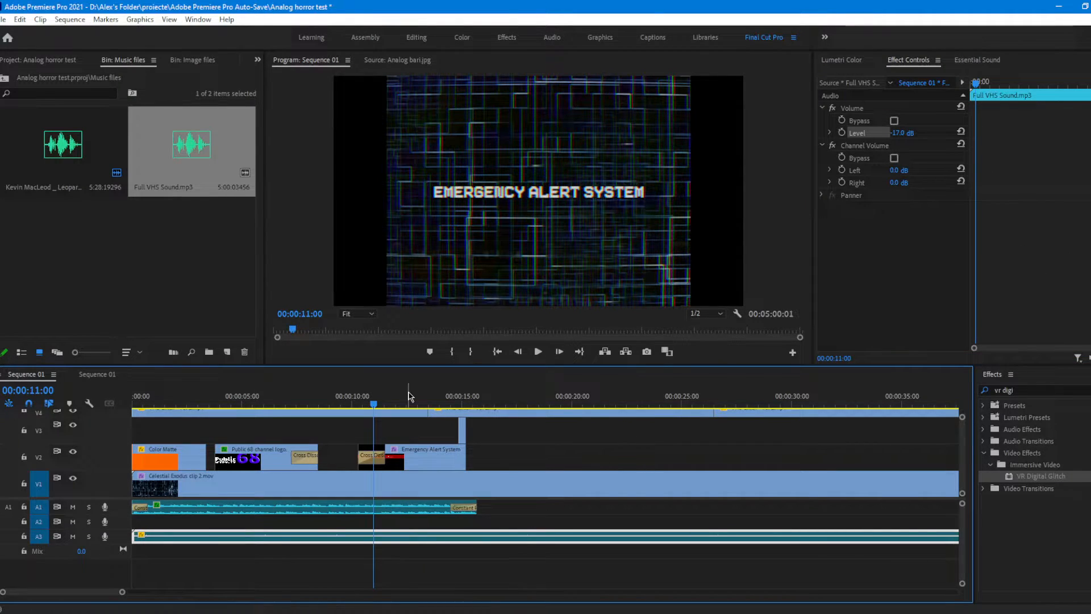
# Step: Position the playhead at 00:00:14:21, exactly at the start of the adjustment layer on V3
pyautogui.moveTo(376, 404); pyautogui.dragTo(461, 405)
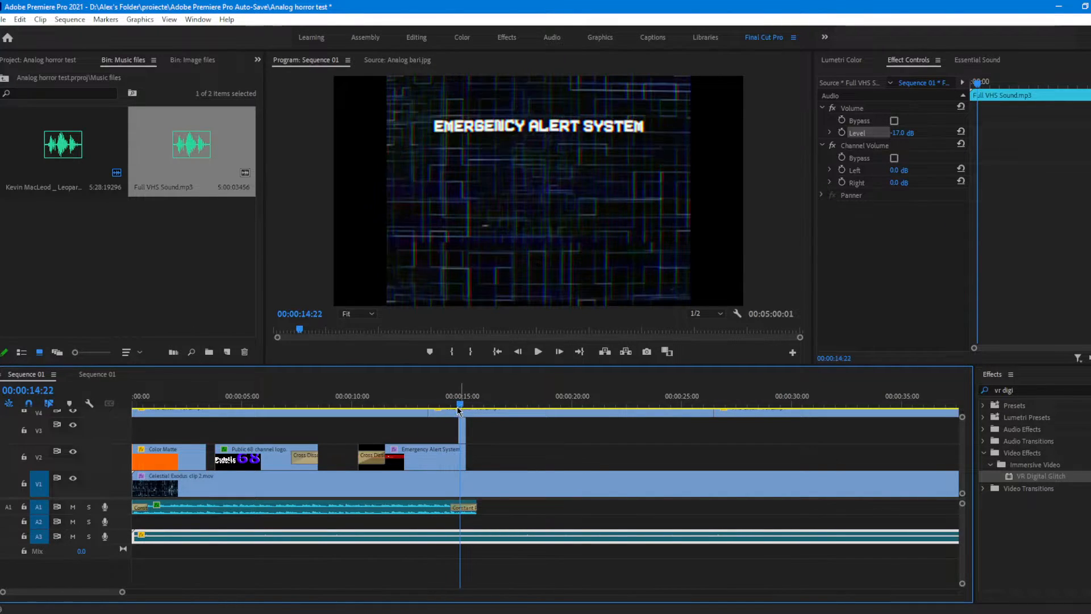
pyautogui.moveTo(120, 595); pyautogui.dragTo(61, 594)
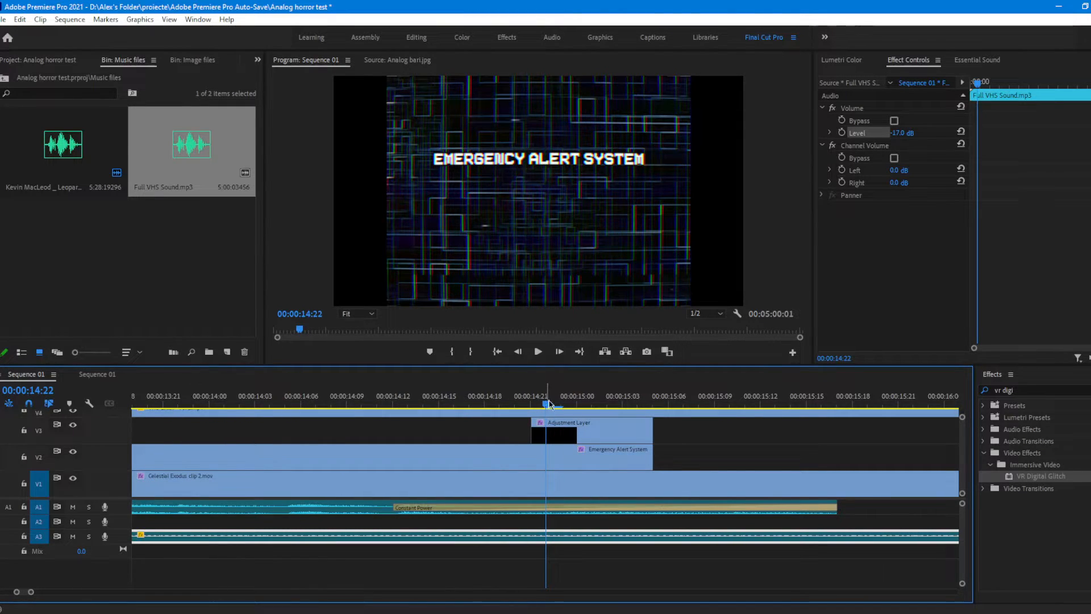
pyautogui.press('Left')
# Step: Search the Music folder in File Explorer for "Glitch", import TOP10 GLITCH Sound Effect [High Quality].mp3 into the Music files bin, and open it as source
pyautogui.click(36, 613)
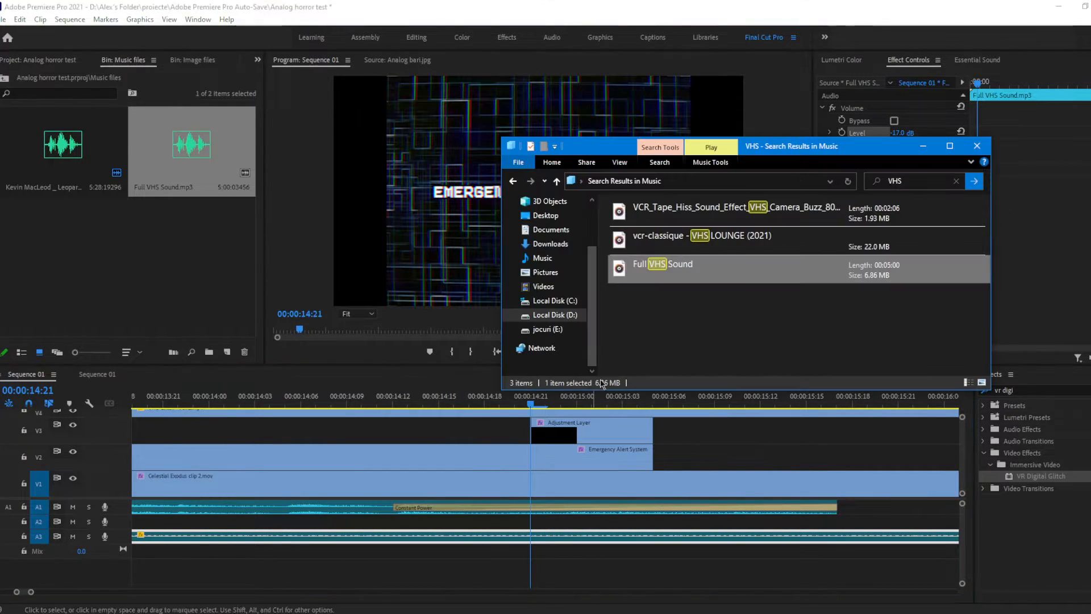
pyautogui.click(560, 317)
pyautogui.click(921, 178)
pyautogui.write('Glitch')
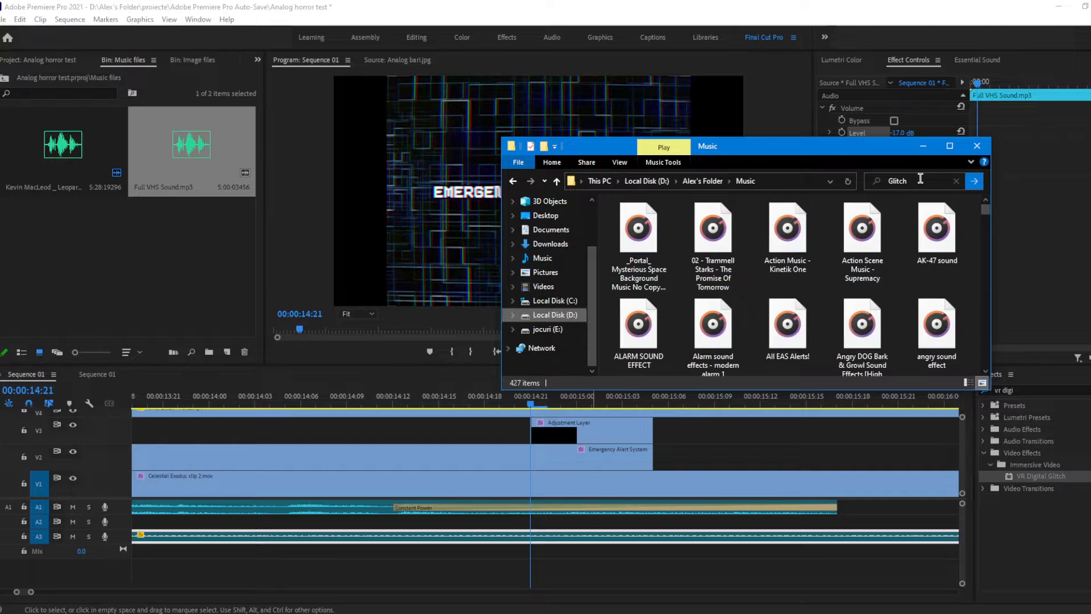
pyautogui.press('Return')
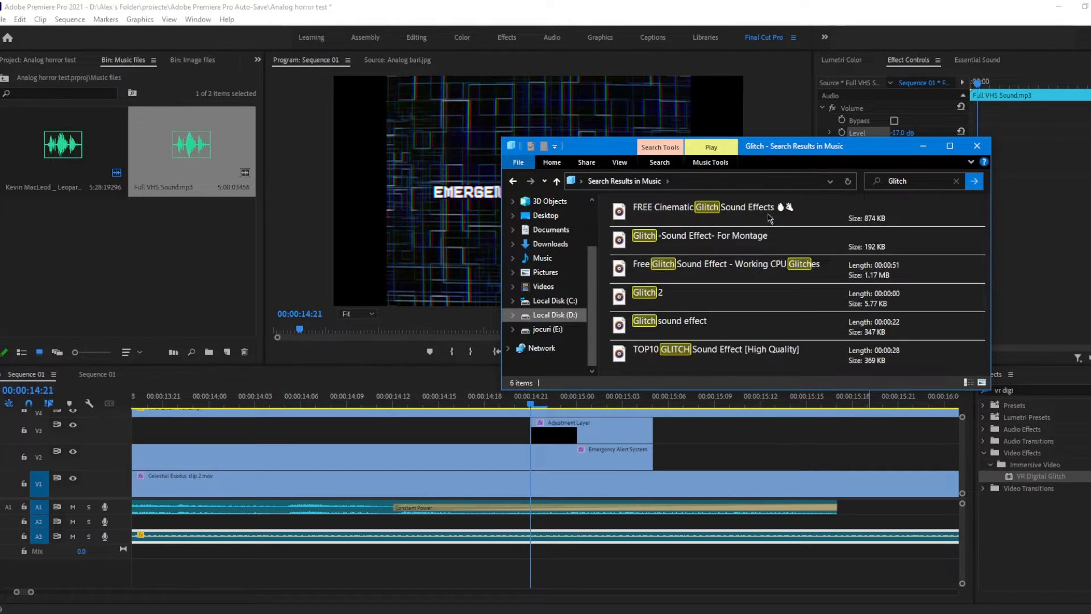
pyautogui.click(707, 357)
pyautogui.moveTo(708, 357); pyautogui.dragTo(63, 236)
pyautogui.doubleClick(62, 236)
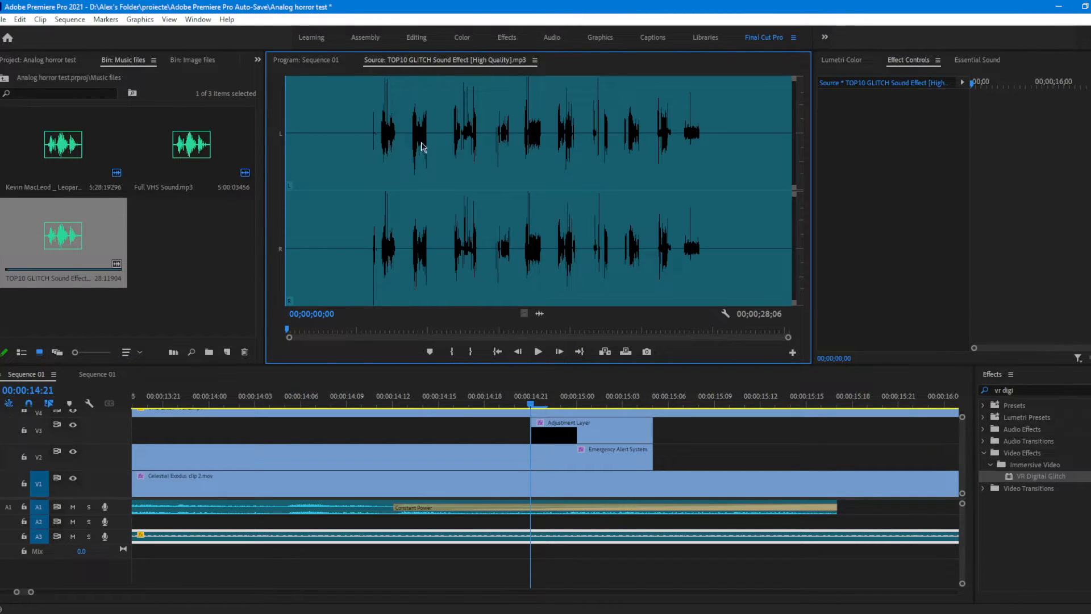
# Step: Mark the first glitch burst in the source audio with an In point at 00;00;05;07 and an Out point at 00;00;06;07
pyautogui.click(409, 140)
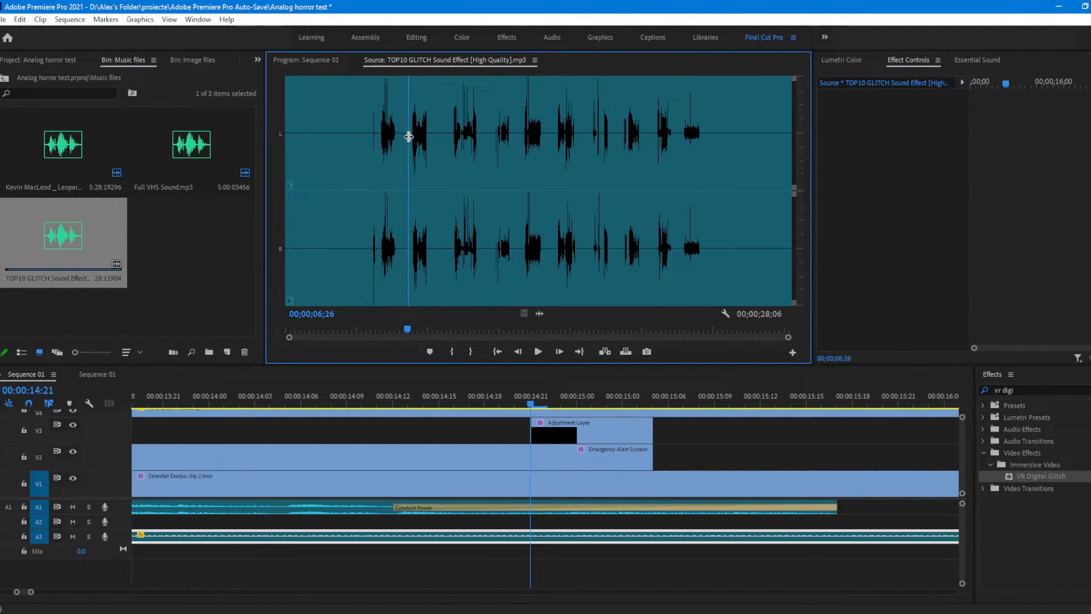
pyautogui.moveTo(409, 136); pyautogui.dragTo(381, 138)
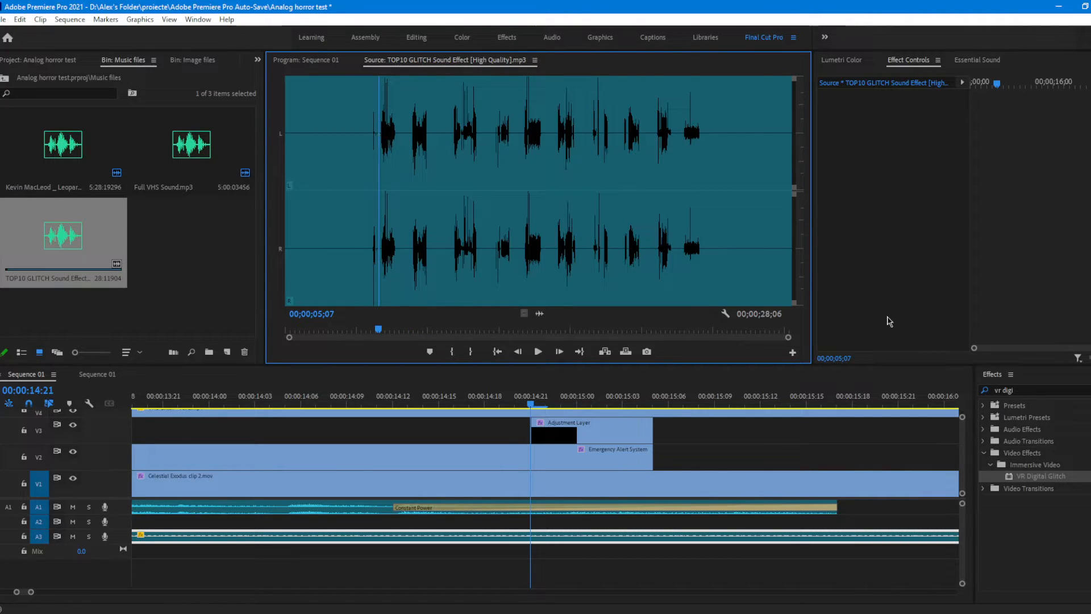
pyautogui.press('i')
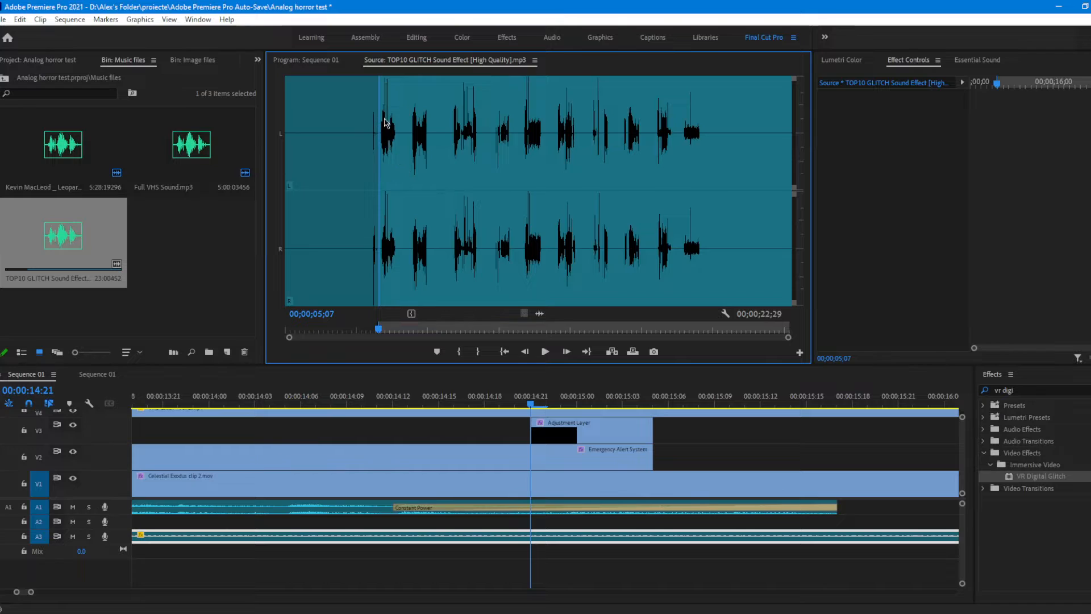
pyautogui.click(397, 93)
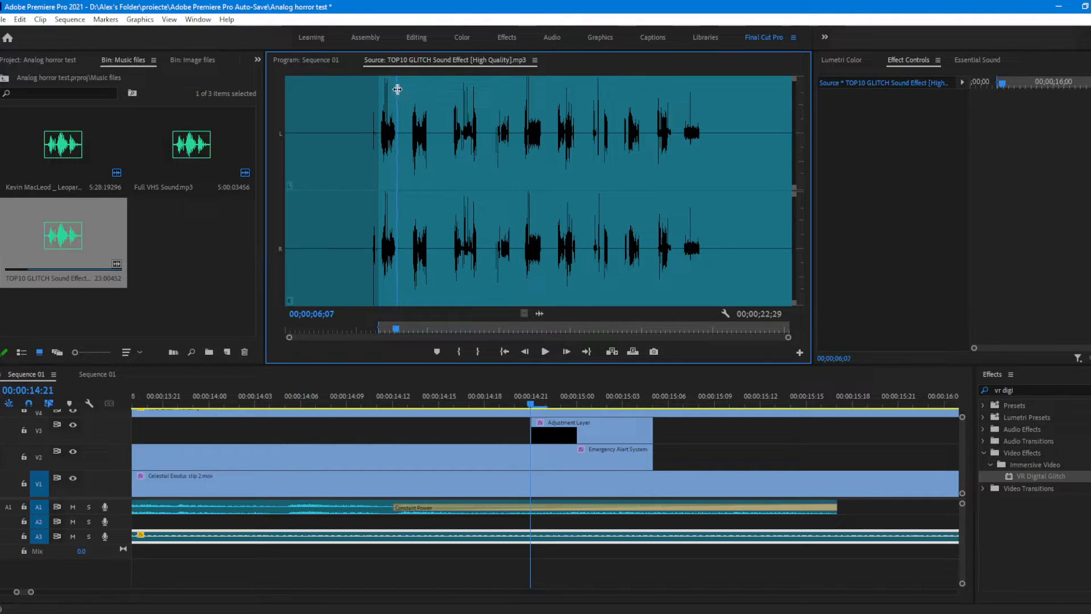
pyautogui.press('o')
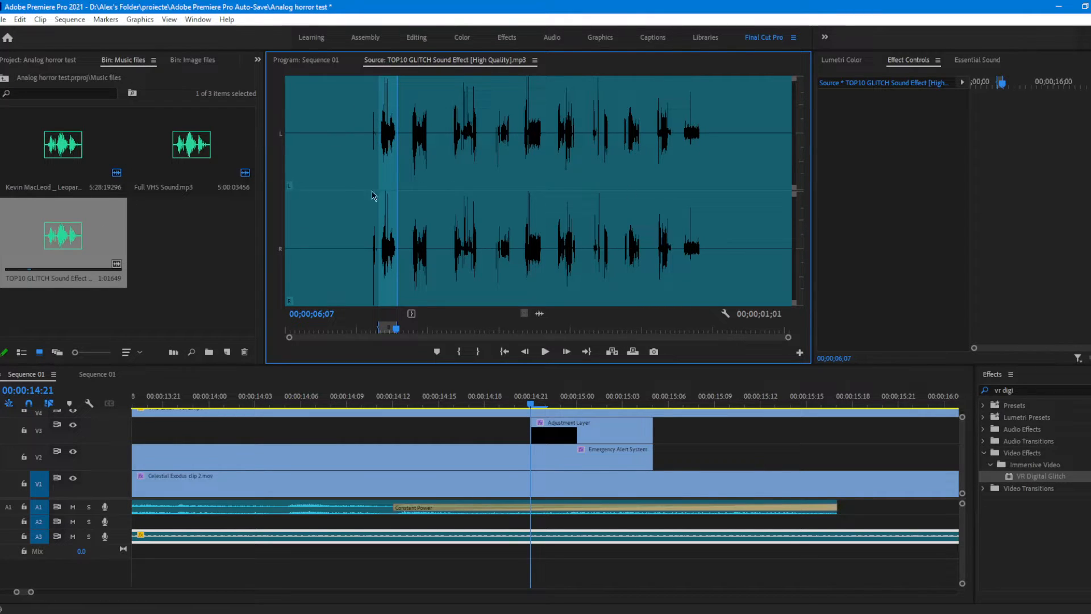
# Step: Place the marked glitch sound on A2 at 00:00:14:21, trim its quiet beginning, and cut off its end at about 00:00:15:16
pyautogui.moveTo(58, 265); pyautogui.dragTo(541, 523)
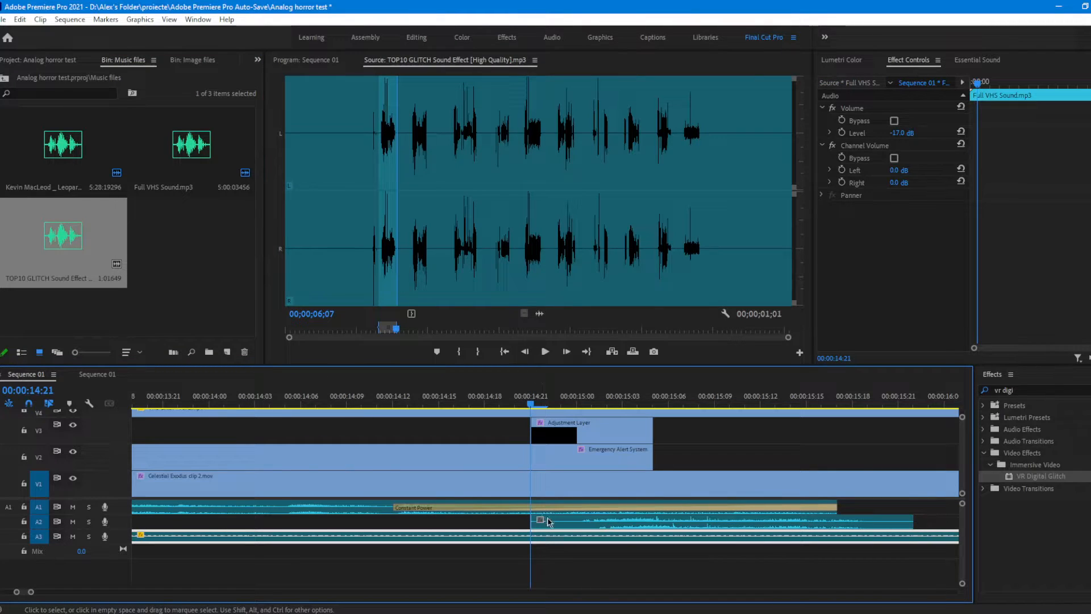
pyautogui.click(549, 522)
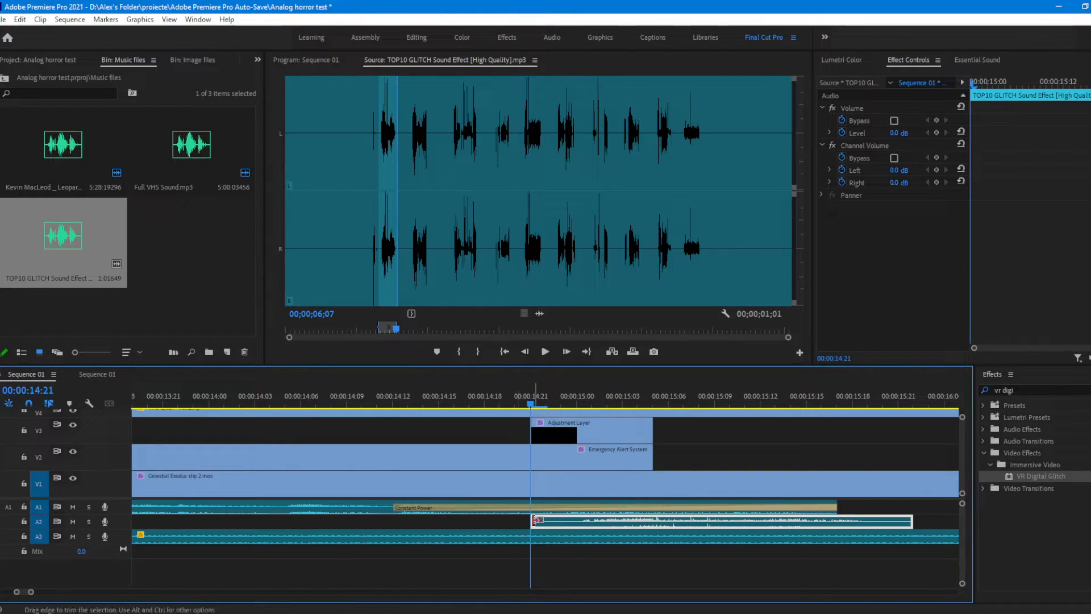
pyautogui.moveTo(563, 522); pyautogui.dragTo(566, 526)
pyautogui.press('c')
pyautogui.click(825, 521)
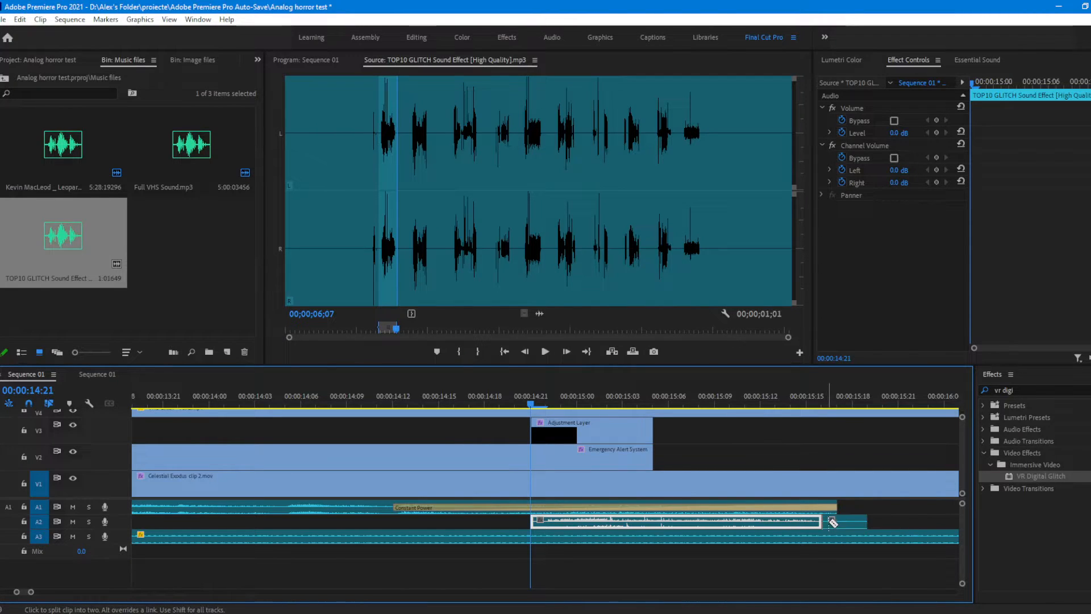
pyautogui.press('v')
pyautogui.click(836, 521)
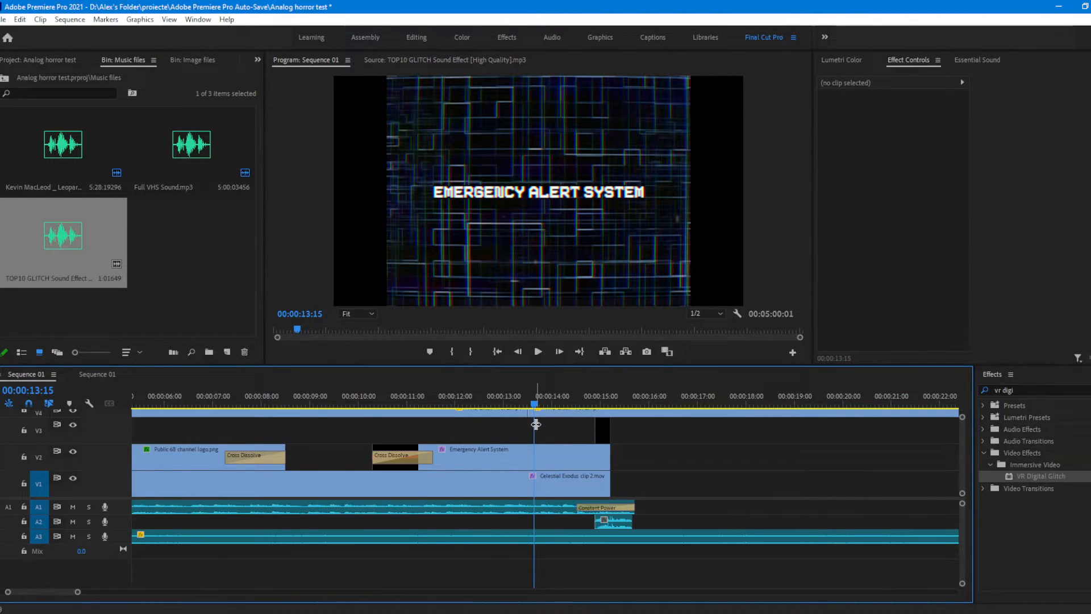
# Step: Review the glitch sound against the title's ending, and play the sequence from the orange color matte
pyautogui.click(612, 521)
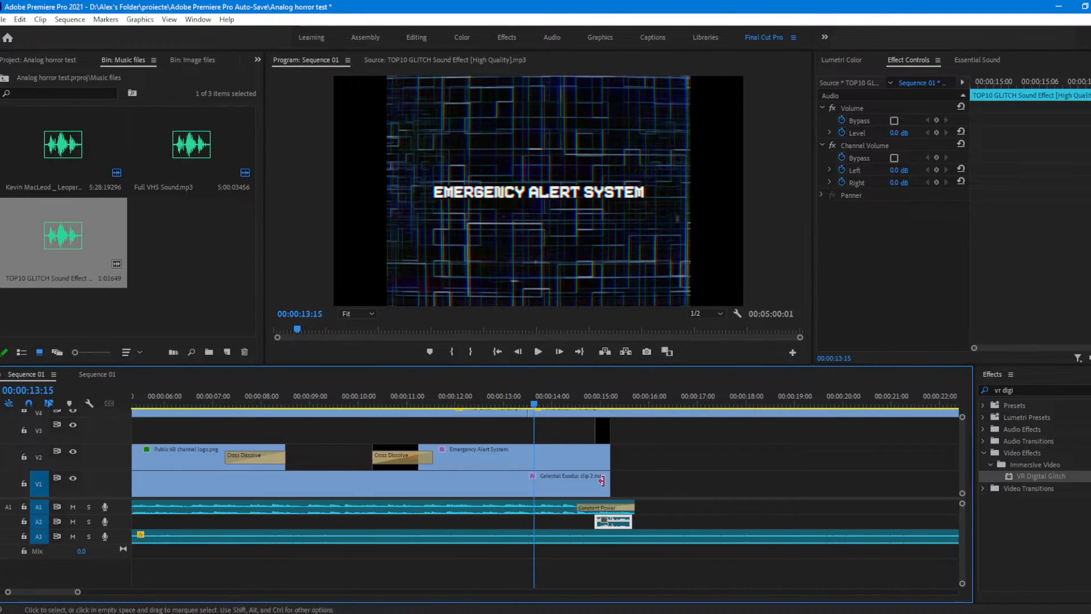
pyautogui.moveTo(591, 410); pyautogui.dragTo(529, 405)
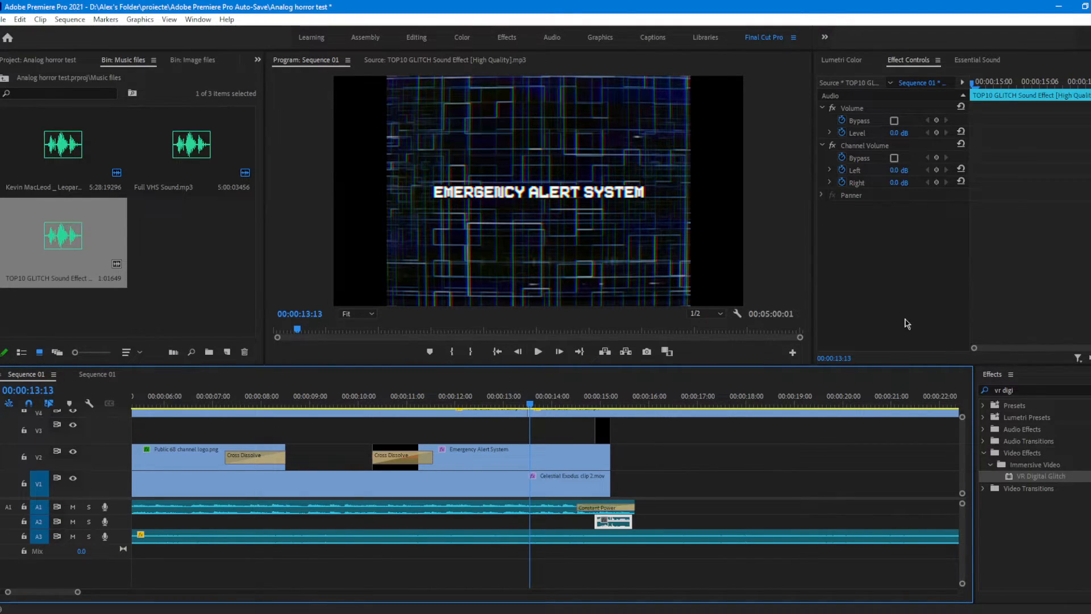
pyautogui.moveTo(79, 591); pyautogui.dragTo(159, 585)
pyautogui.moveTo(236, 401); pyautogui.dragTo(175, 410)
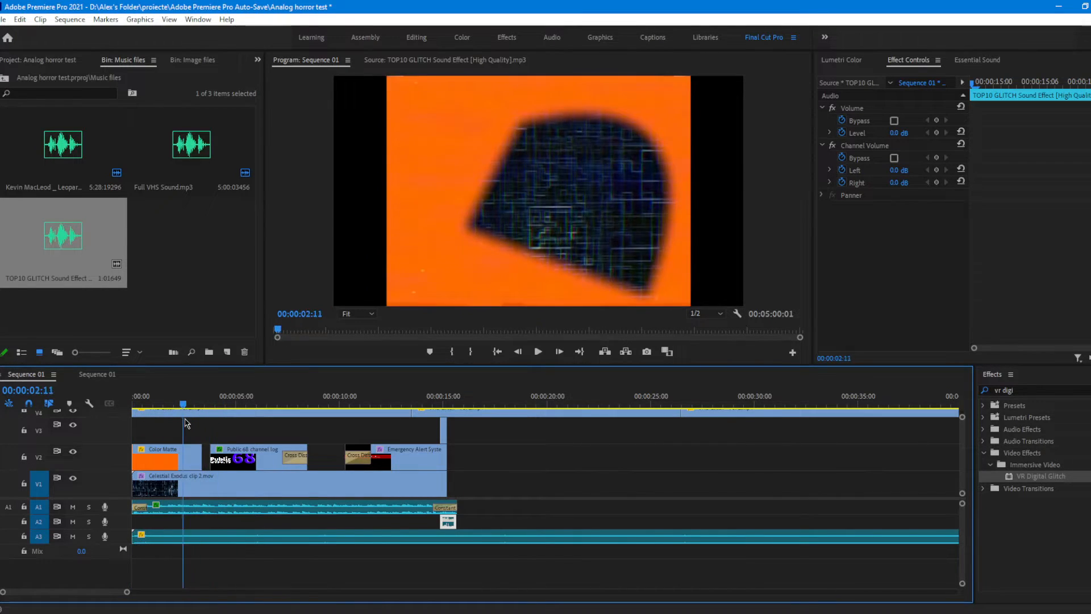
pyautogui.click(538, 352)
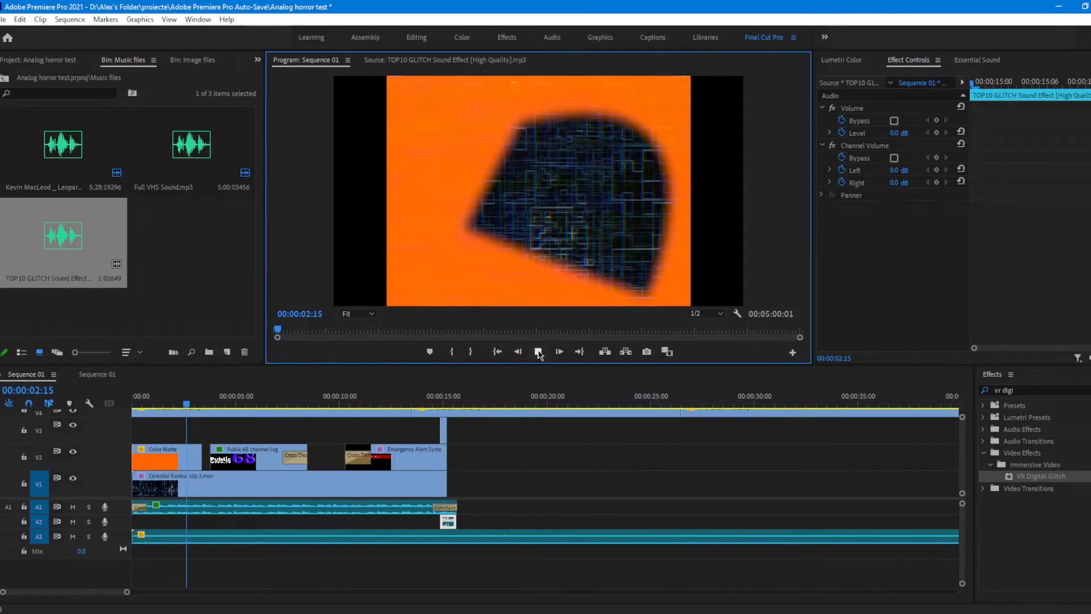
pyautogui.click(318, 404)
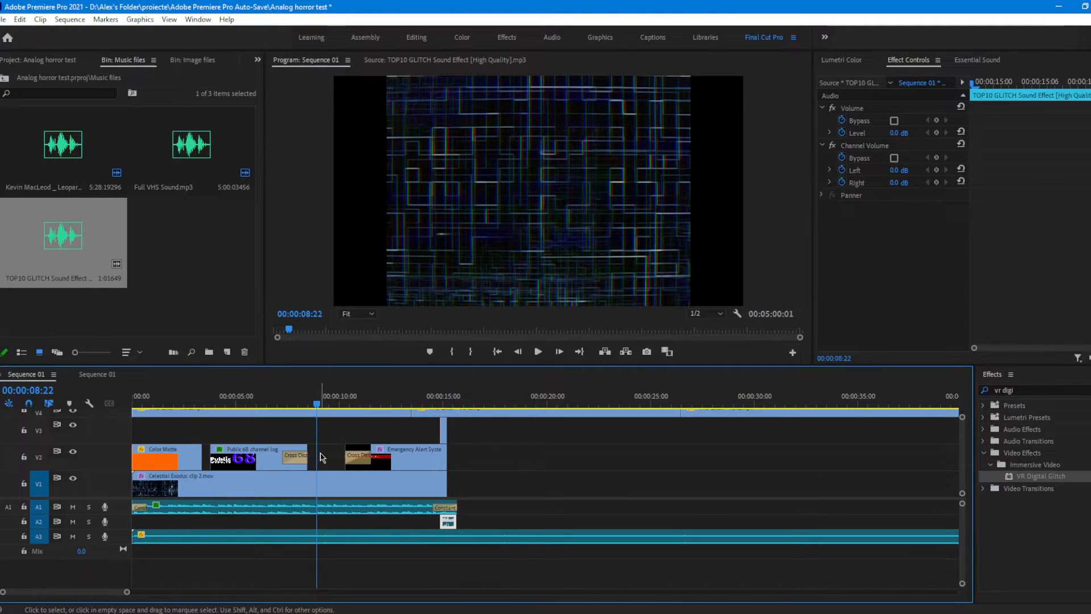
# Step: Clear the effects search and look through the audio effect, audio transition and Lumetri preset folders
pyautogui.click(1049, 390)
pyautogui.press('BackSpace')
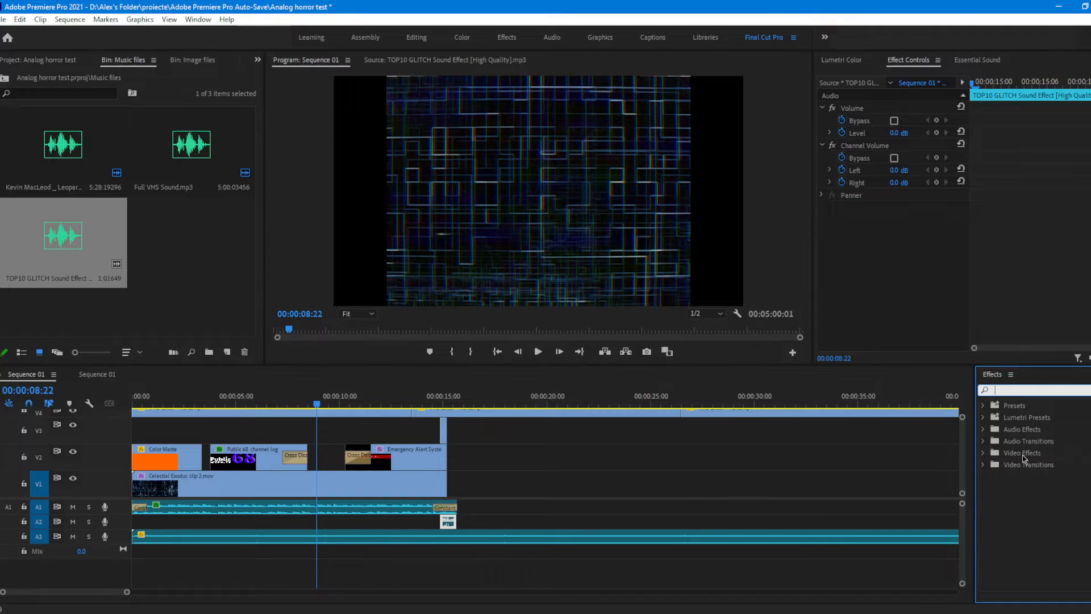
pyautogui.click(1026, 434)
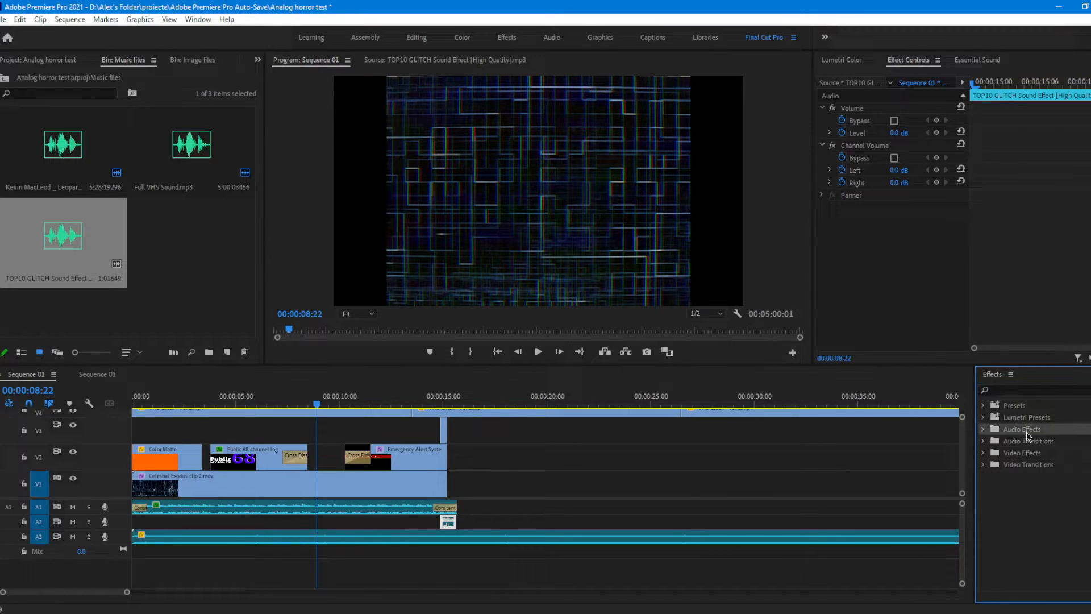
pyautogui.click(996, 444)
pyautogui.click(1026, 417)
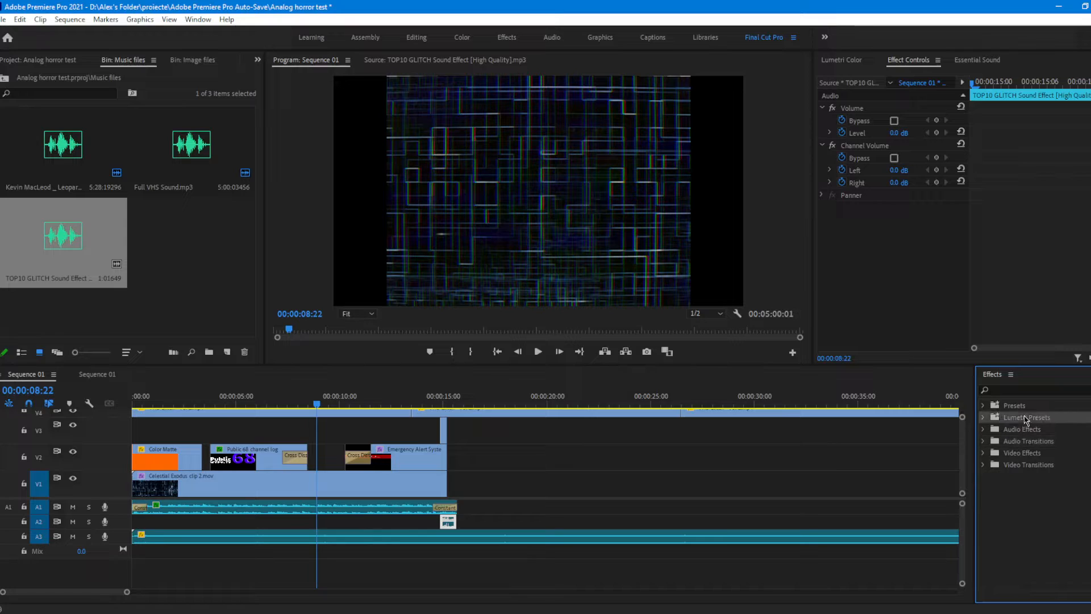
pyautogui.click(985, 418)
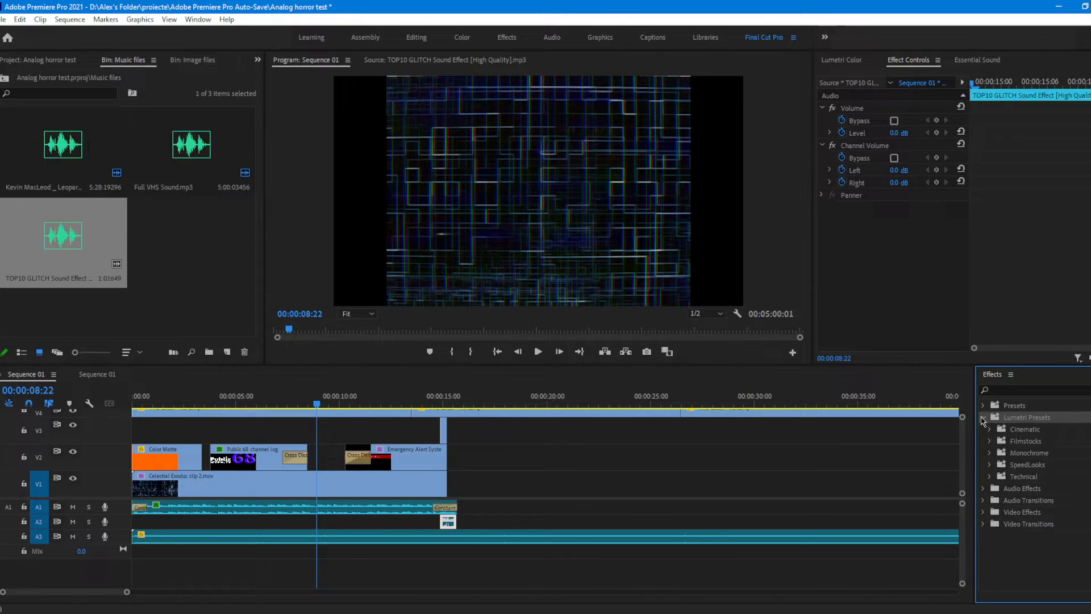
pyautogui.click(984, 419)
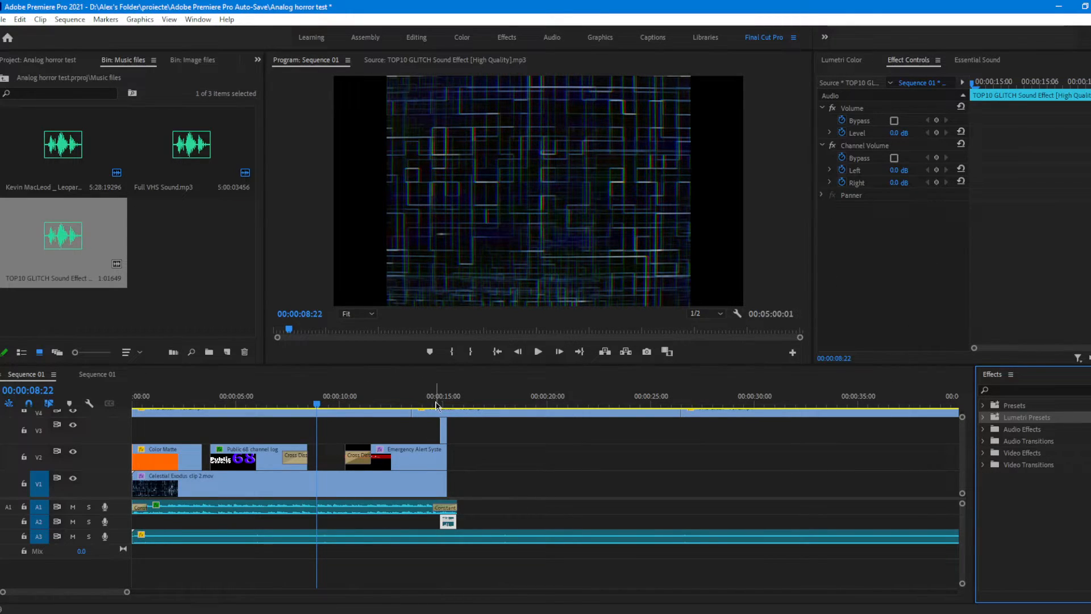
# Step: Move the playhead to 00:00:19:05, beyond the title section, and show the Video files bin
pyautogui.moveTo(360, 405); pyautogui.dragTo(536, 392)
pyautogui.click(257, 59)
pyautogui.click(290, 105)
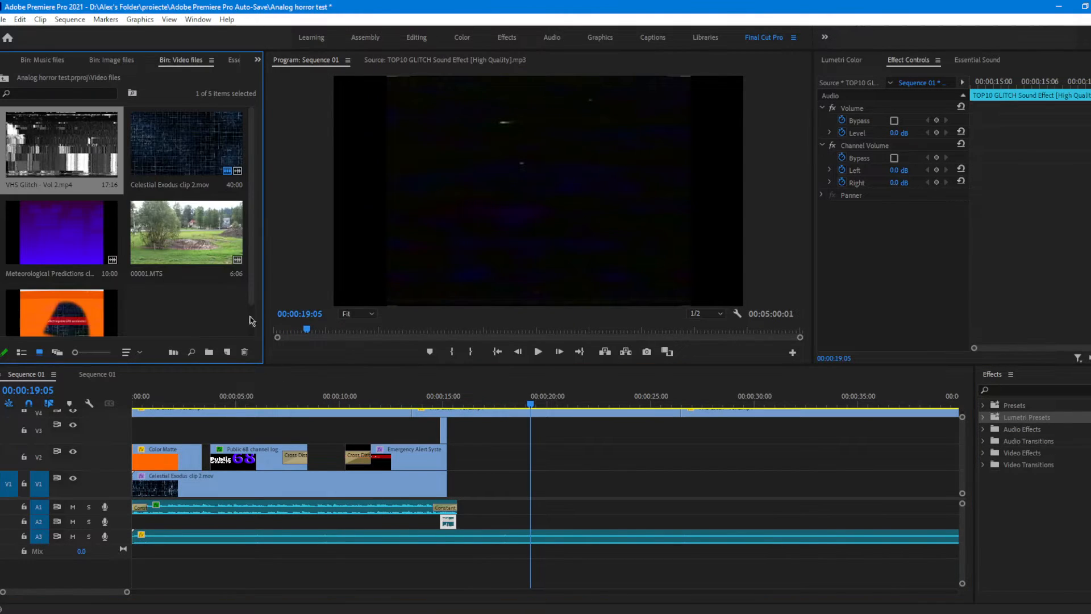
pyautogui.moveTo(189, 232); pyautogui.dragTo(518, 485)
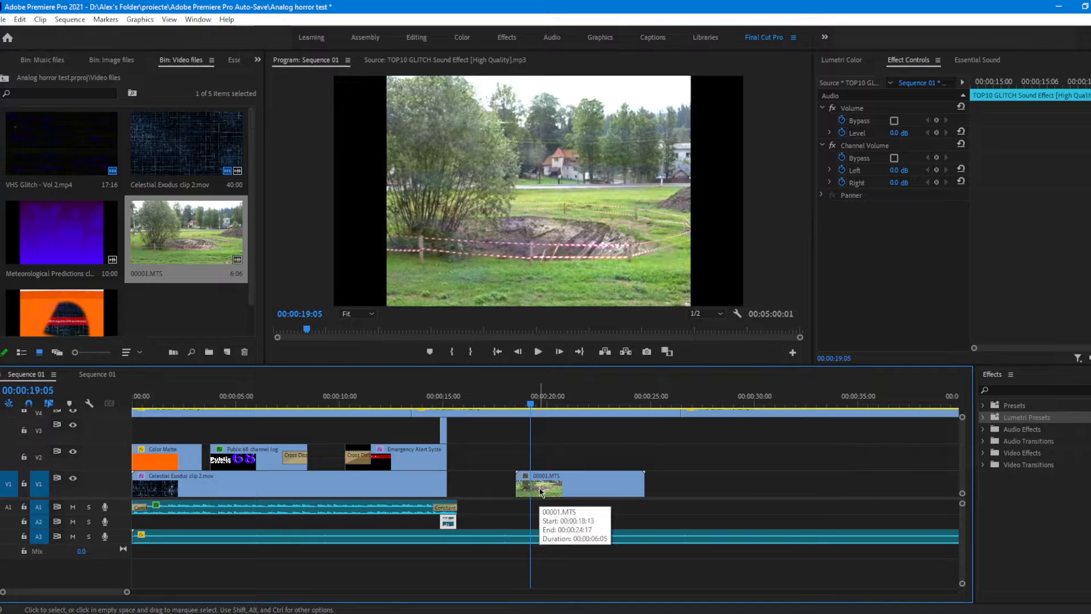
pyautogui.press('space')
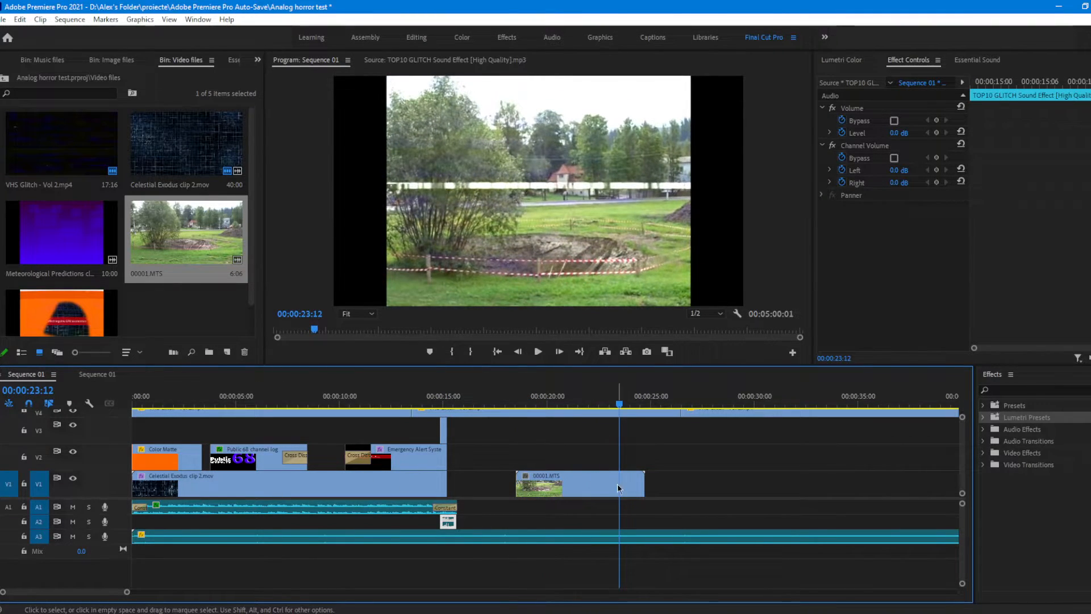
pyautogui.click(581, 492)
pyautogui.press('Delete')
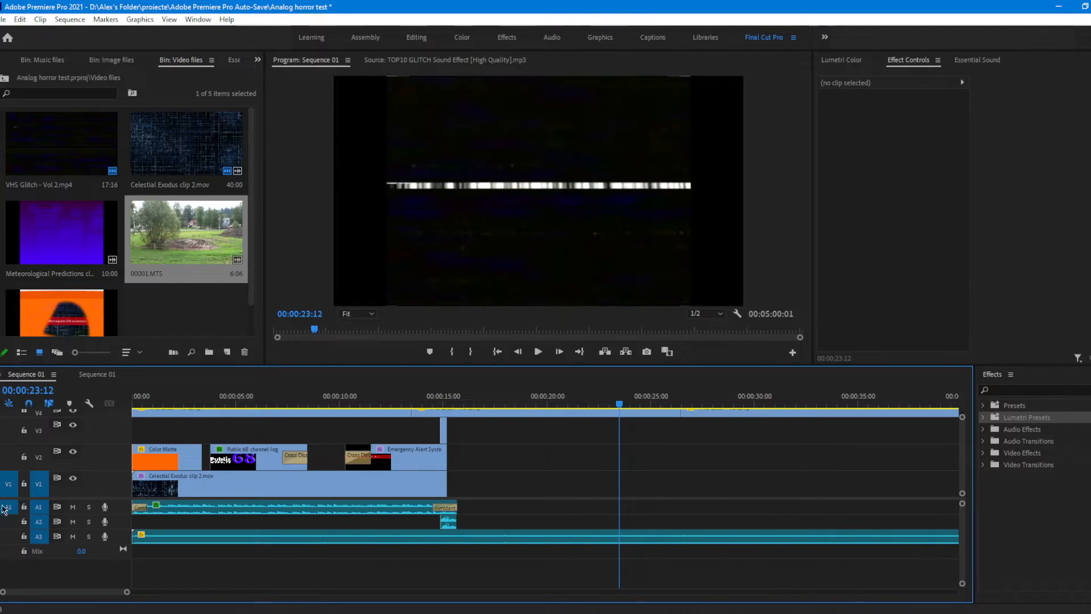
# Step: Place the 00001.MTS footage on V1 at about 00:00:19:05, move the playhead to 00:00:21:06 within it, and select the clip
pyautogui.moveTo(176, 248); pyautogui.dragTo(546, 483)
pyautogui.moveTo(607, 393); pyautogui.dragTo(572, 430)
pyautogui.click(594, 486)
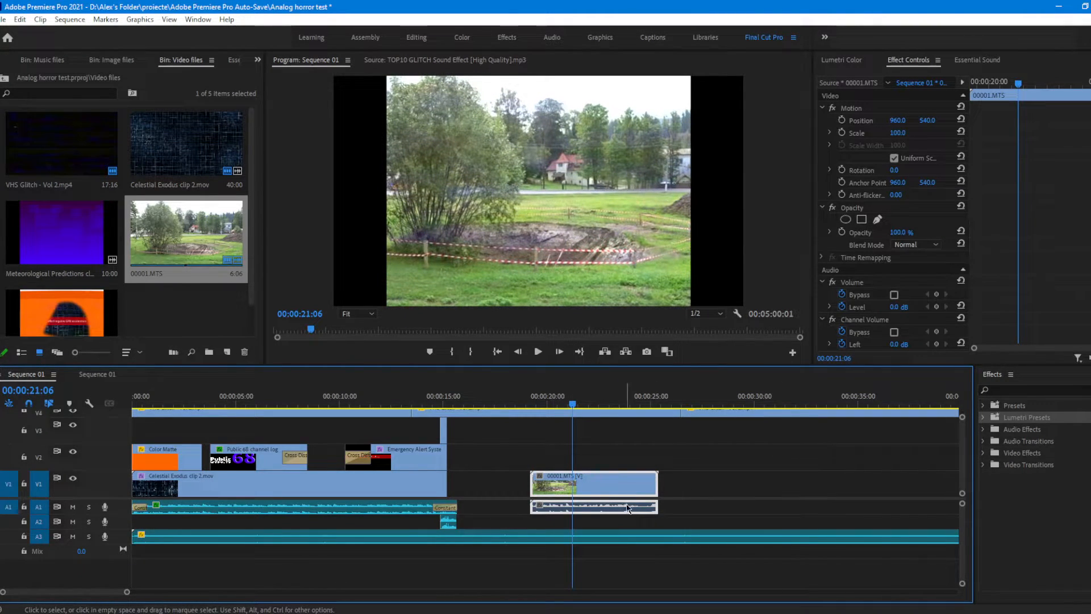
# Step: Unlink the 00001.MTS clip's audio from its video and delete the audio part from A1
pyautogui.rightClick(649, 486)
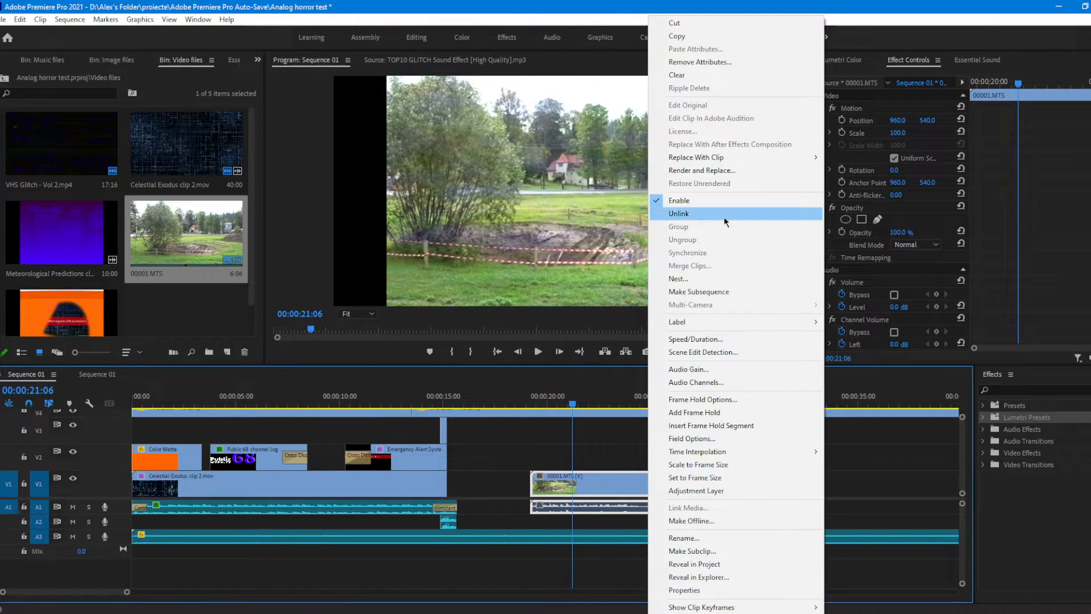
pyautogui.click(688, 213)
pyautogui.click(677, 457)
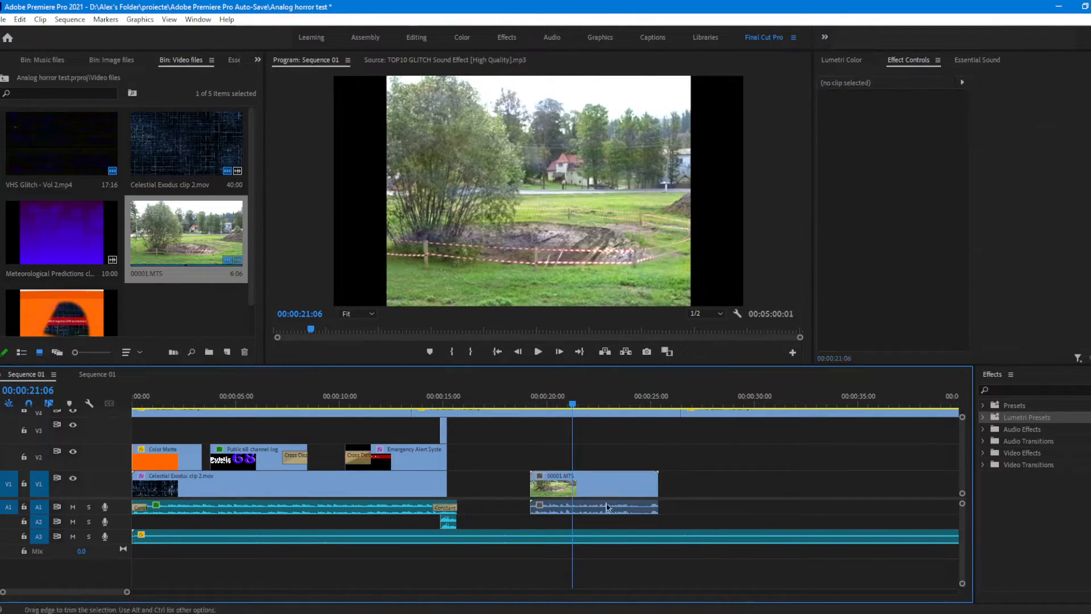
pyautogui.moveTo(614, 509); pyautogui.dragTo(588, 511)
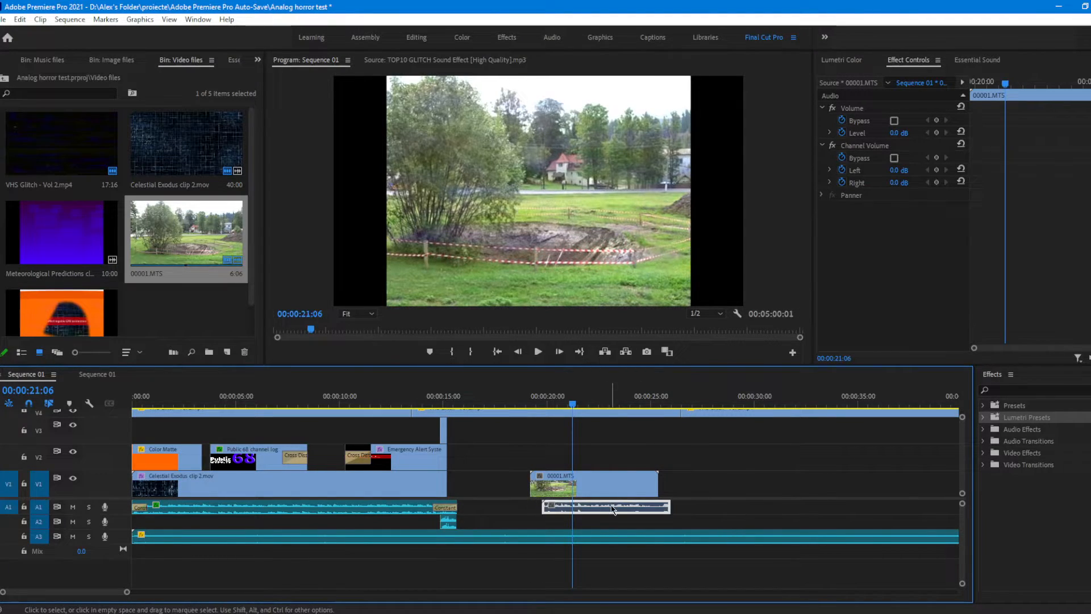
pyautogui.press('Delete')
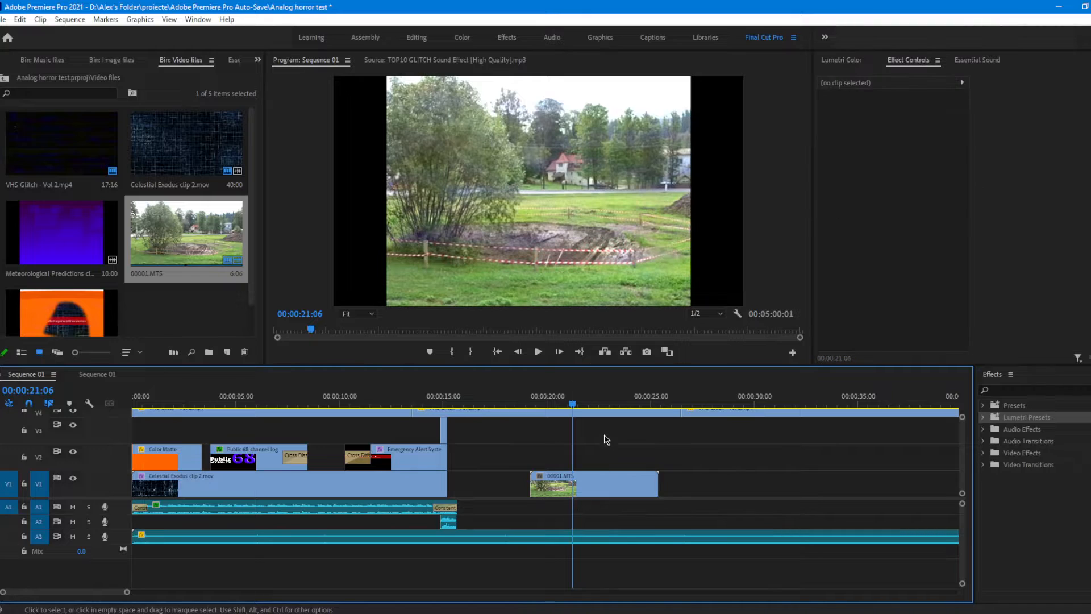
# Step: End the adjustment layers, VHS Glitch overlays and A3 sound at about 00:00:15:16, and delete everything of theirs beyond that point
pyautogui.press('space')
pyautogui.scroll(3, 626, 463)
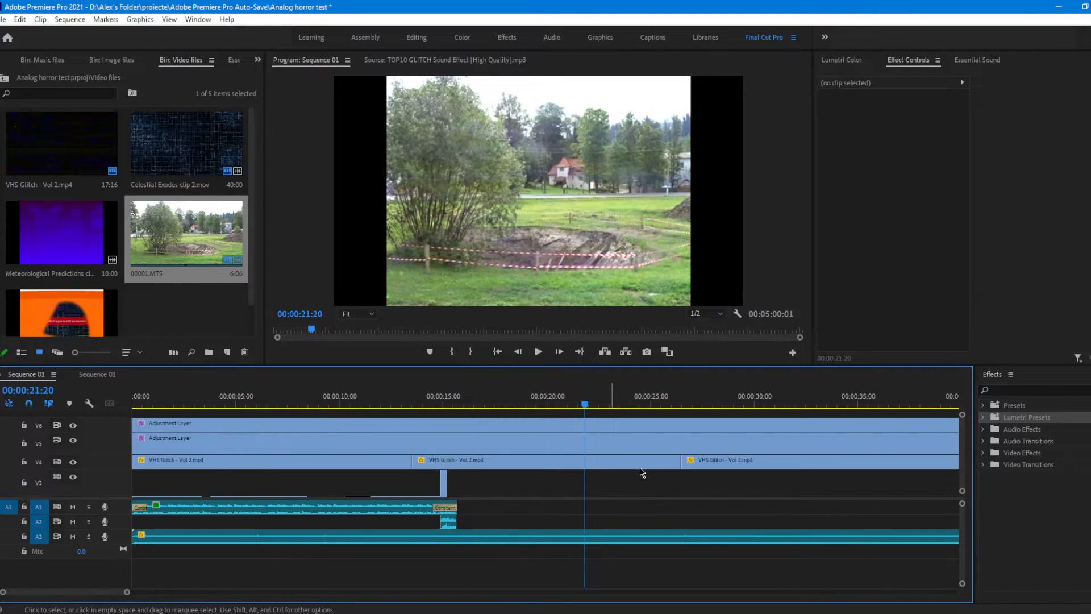
pyautogui.moveTo(642, 474); pyautogui.dragTo(630, 413)
pyautogui.press('c')
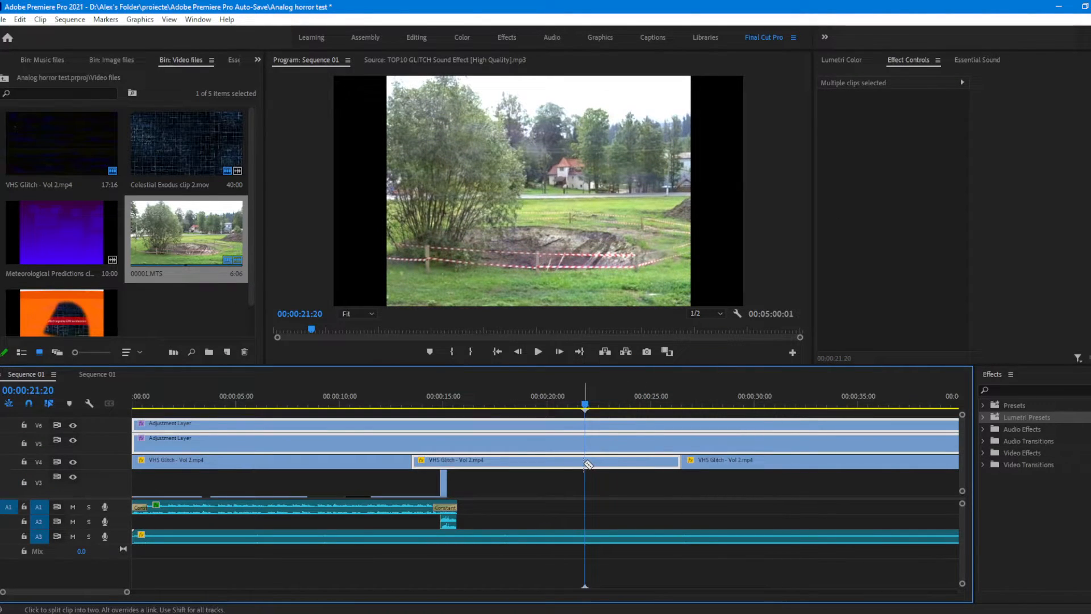
pyautogui.scroll(-3, 603, 471)
pyautogui.press('v')
pyautogui.scroll(3, 582, 441)
pyautogui.moveTo(591, 403); pyautogui.dragTo(449, 406)
pyautogui.scroll(-3, 589, 443)
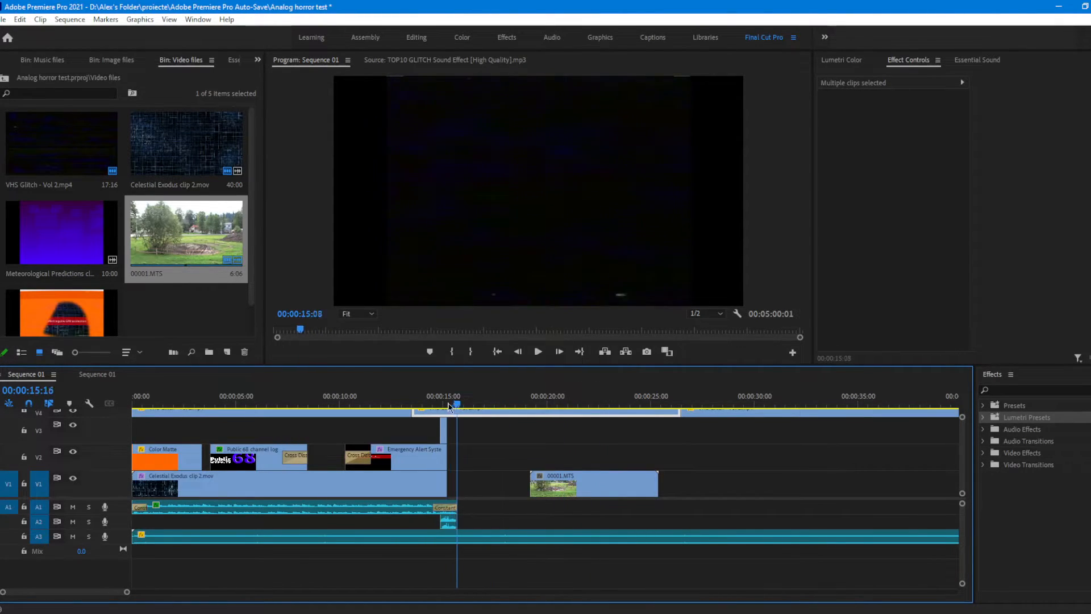
pyautogui.press('Delete')
# Step: Select the 00001.MTS clip with the playhead at 00:00:22:08, and show its Lumetri Color controls
pyautogui.click(616, 404)
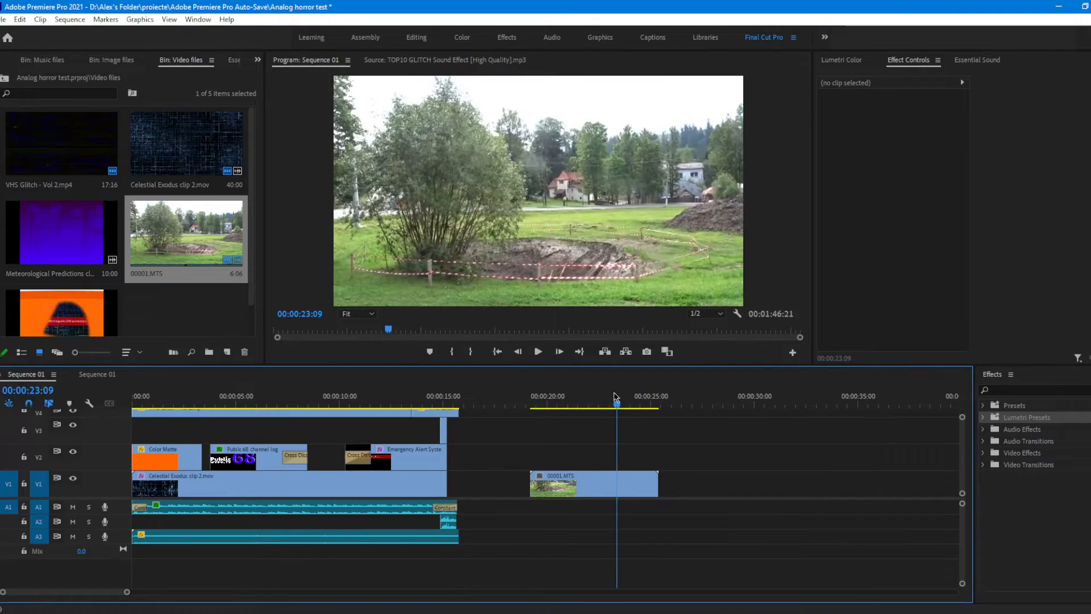
pyautogui.click(578, 483)
pyautogui.moveTo(617, 403); pyautogui.dragTo(591, 402)
pyautogui.scroll(3, 597, 465)
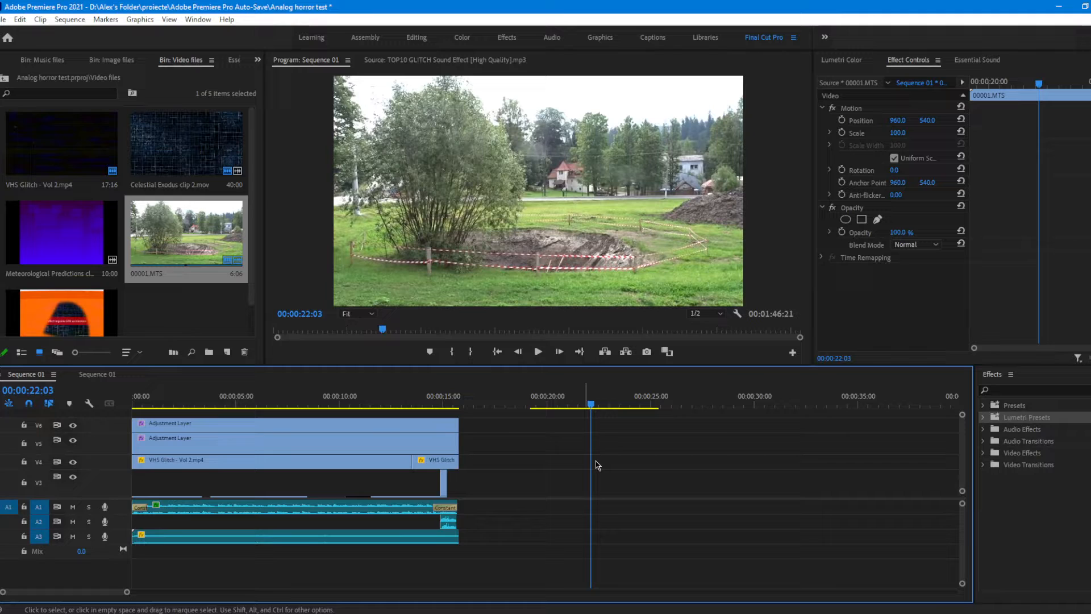
pyautogui.click(271, 425)
pyautogui.click(195, 462)
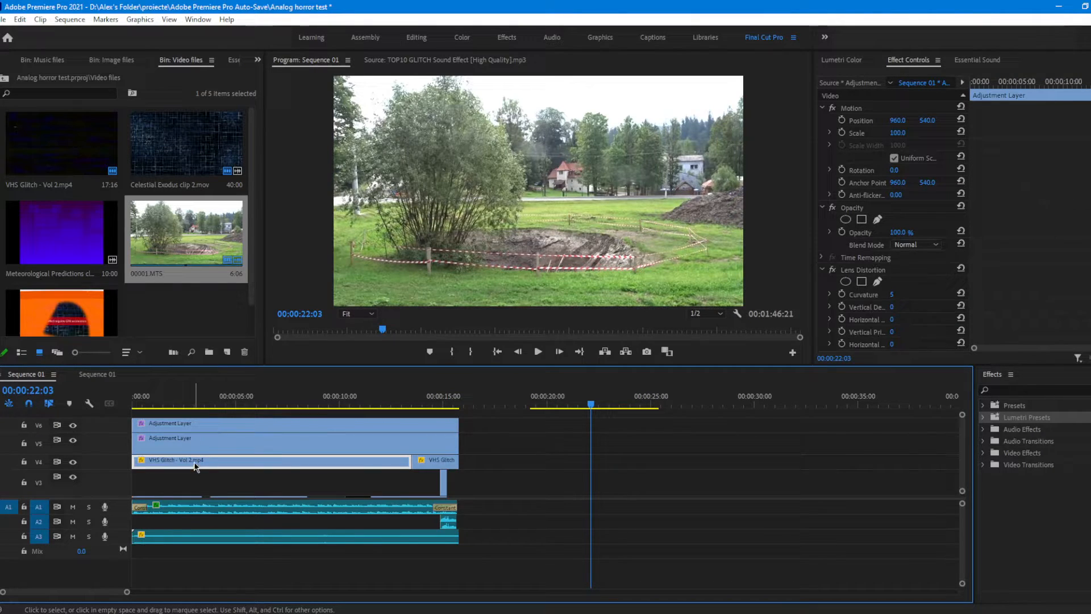
pyautogui.scroll(-3, 604, 486)
pyautogui.click(590, 488)
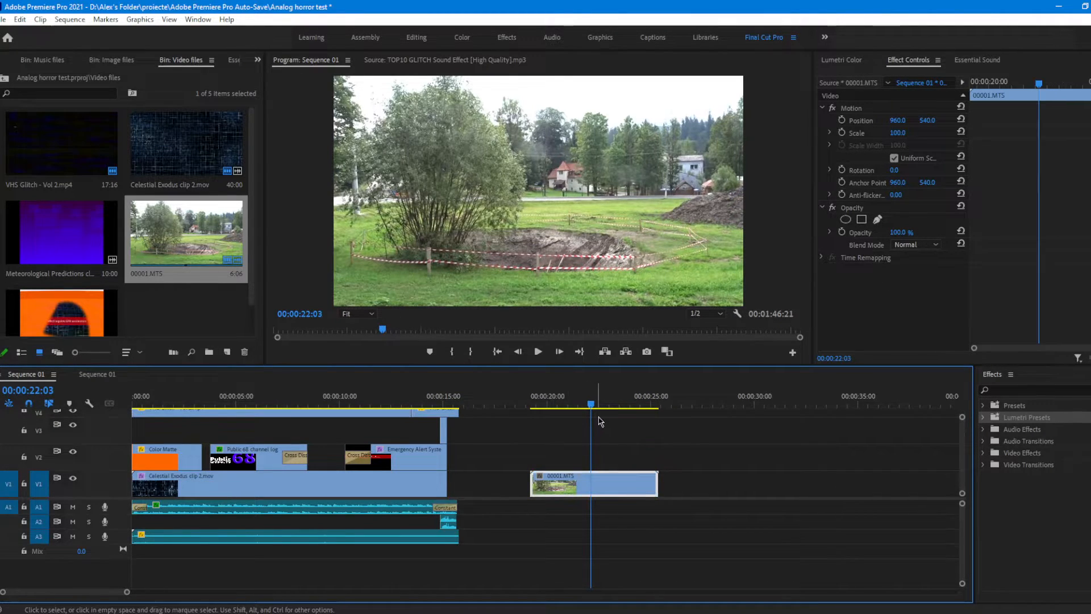
pyautogui.moveTo(601, 404); pyautogui.dragTo(595, 408)
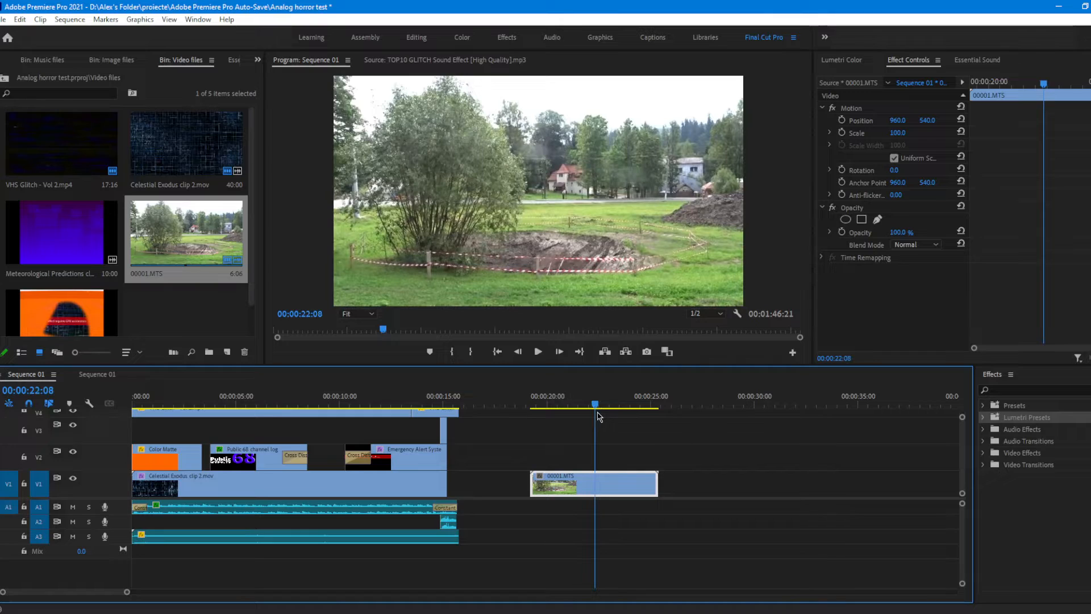
pyautogui.click(848, 63)
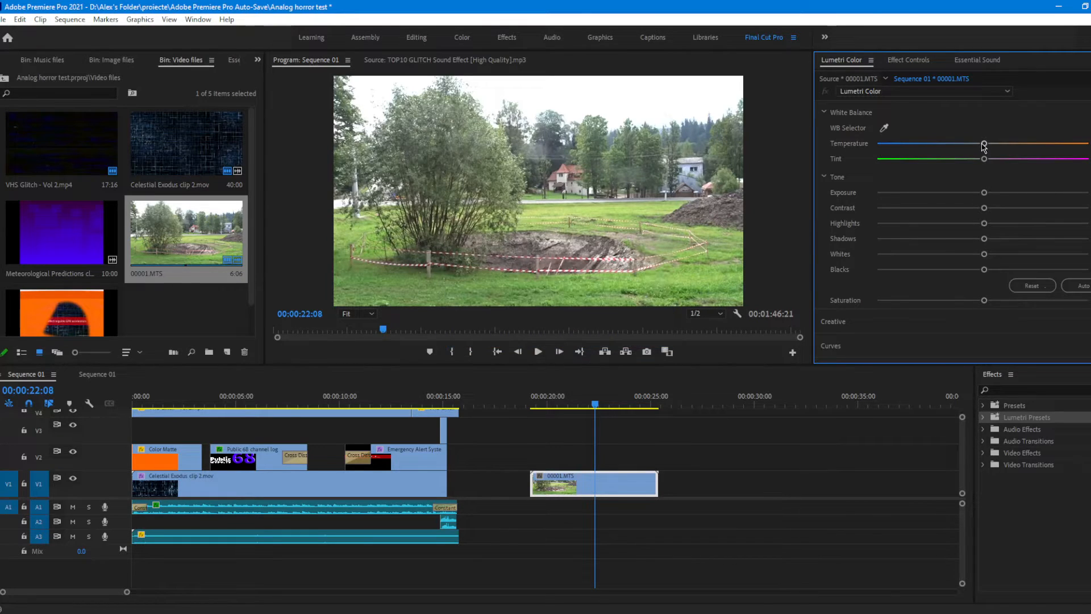
# Step: Try extreme Temperature and Tint settings on the 00001.MTS footage, and bring both back to neutral
pyautogui.moveTo(984, 143); pyautogui.dragTo(742, 145)
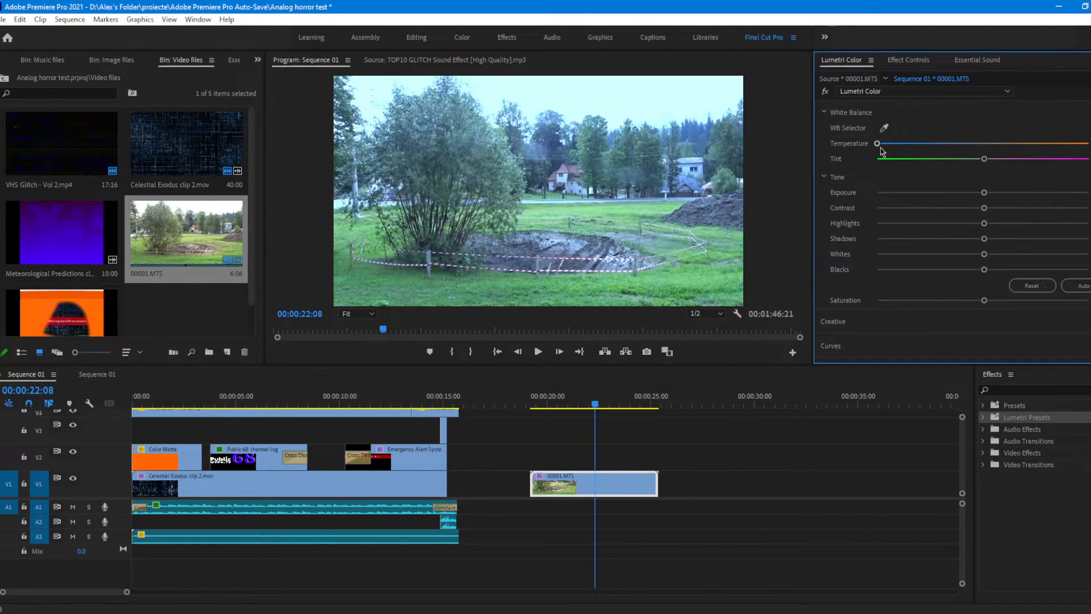
pyautogui.moveTo(884, 143); pyautogui.dragTo(1088, 143)
pyautogui.moveTo(857, 144); pyautogui.dragTo(1088, 159)
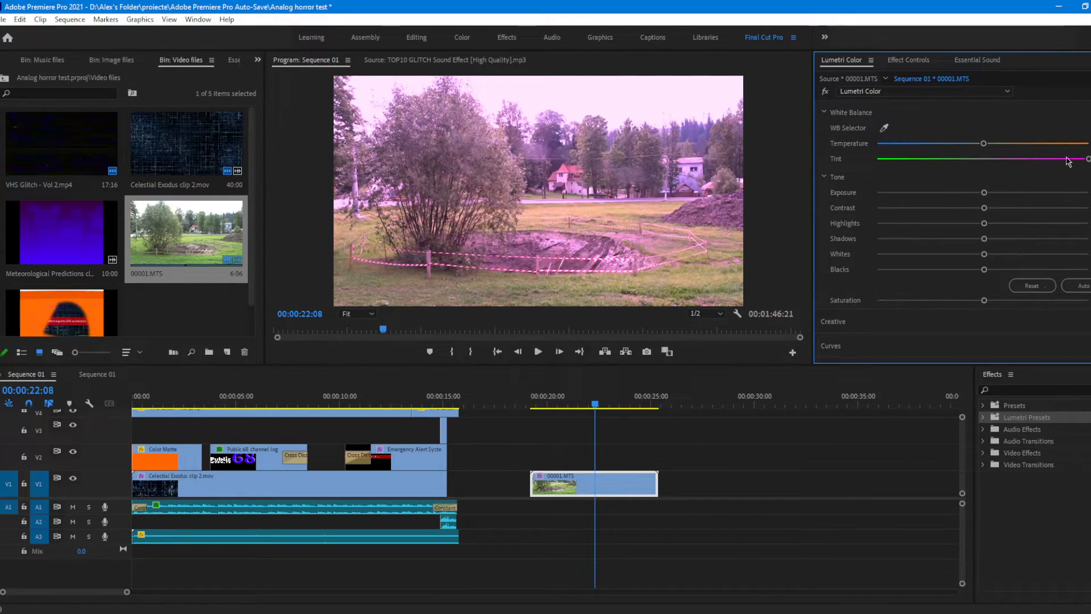
pyautogui.doubleClick(983, 160)
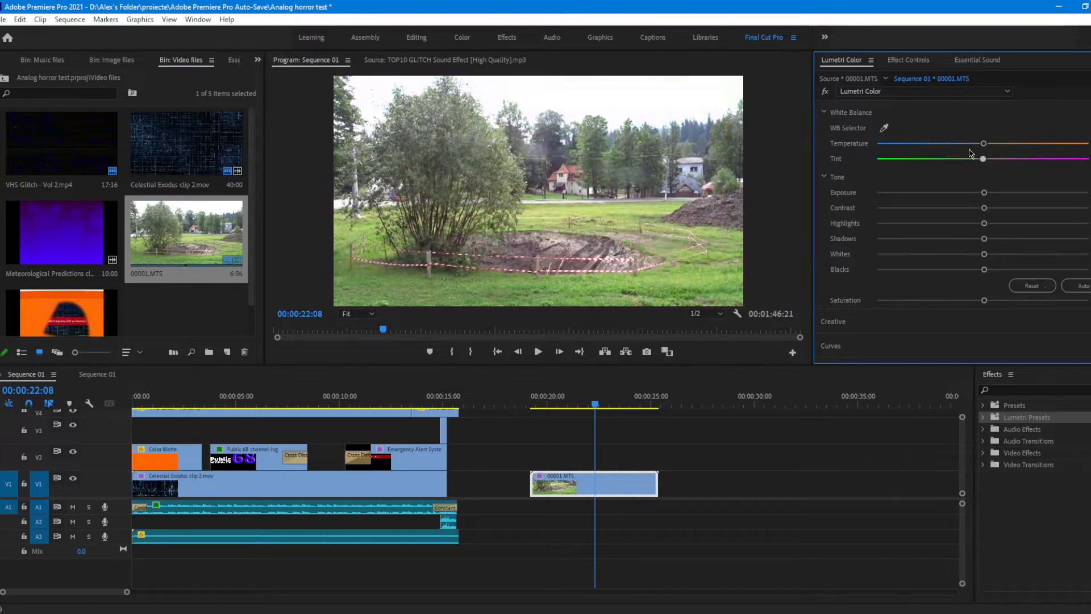
pyautogui.moveTo(973, 159); pyautogui.dragTo(984, 182)
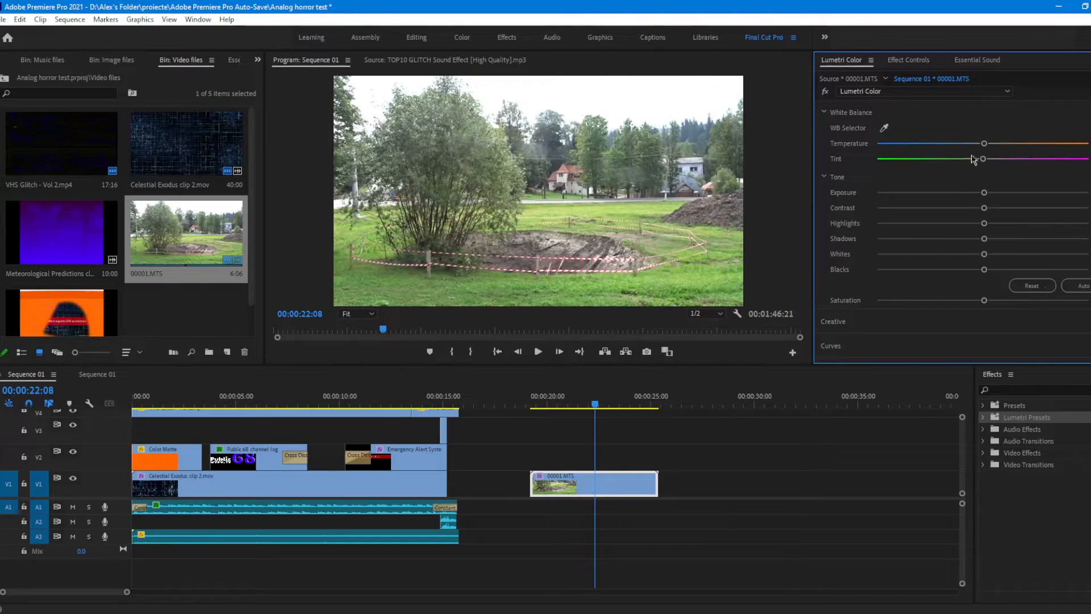
# Step: Shift the footage's Tint slightly toward magenta while keeping the Temperature close to neutral
pyautogui.moveTo(983, 159); pyautogui.dragTo(1011, 162)
pyautogui.moveTo(983, 146); pyautogui.dragTo(983, 145)
pyautogui.scroll(-1, 938, 186)
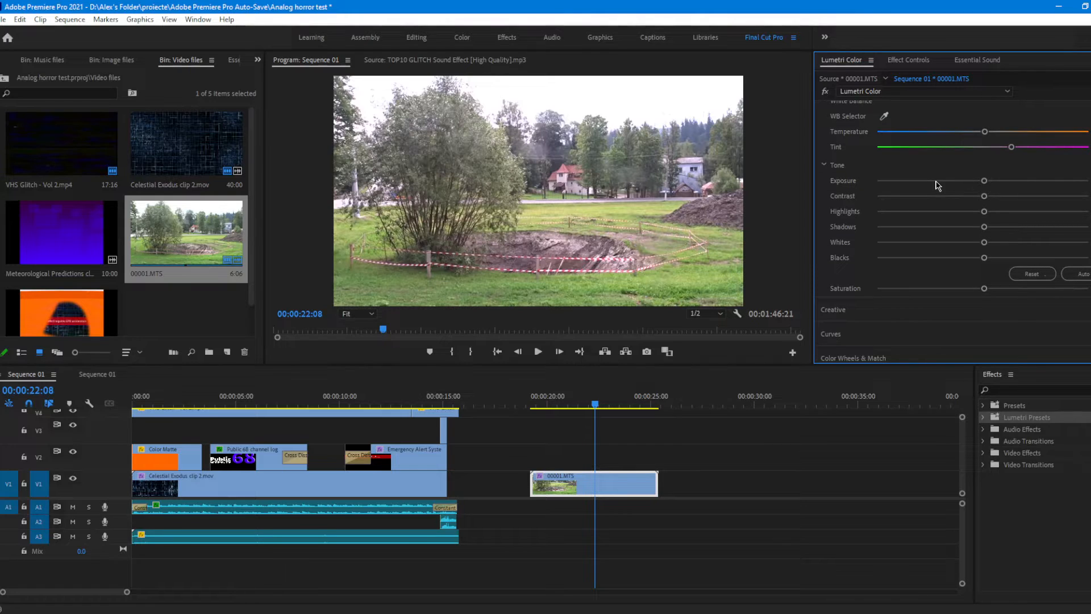
# Step: Adjust the footage's basic tone by raising contrast, highlights and saturation slightly, and lowering shadows, whites and blacks
pyautogui.moveTo(985, 181)
pyautogui.mouseDown()
pyautogui.moveTo(1074, 199)
pyautogui.moveTo(884, 212)
pyautogui.moveTo(1018, 199)
pyautogui.moveTo(973, 187)
pyautogui.moveTo(989, 198)
pyautogui.mouseUp()
pyautogui.moveTo(987, 197); pyautogui.dragTo(962, 196)
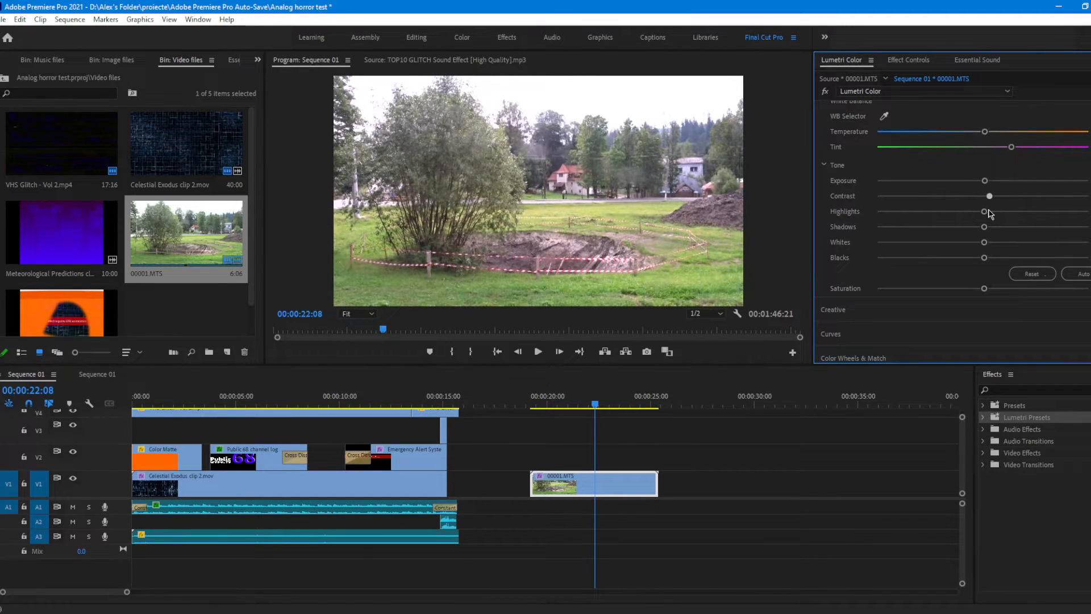
pyautogui.click(1008, 198)
pyautogui.moveTo(1017, 200); pyautogui.dragTo(988, 257)
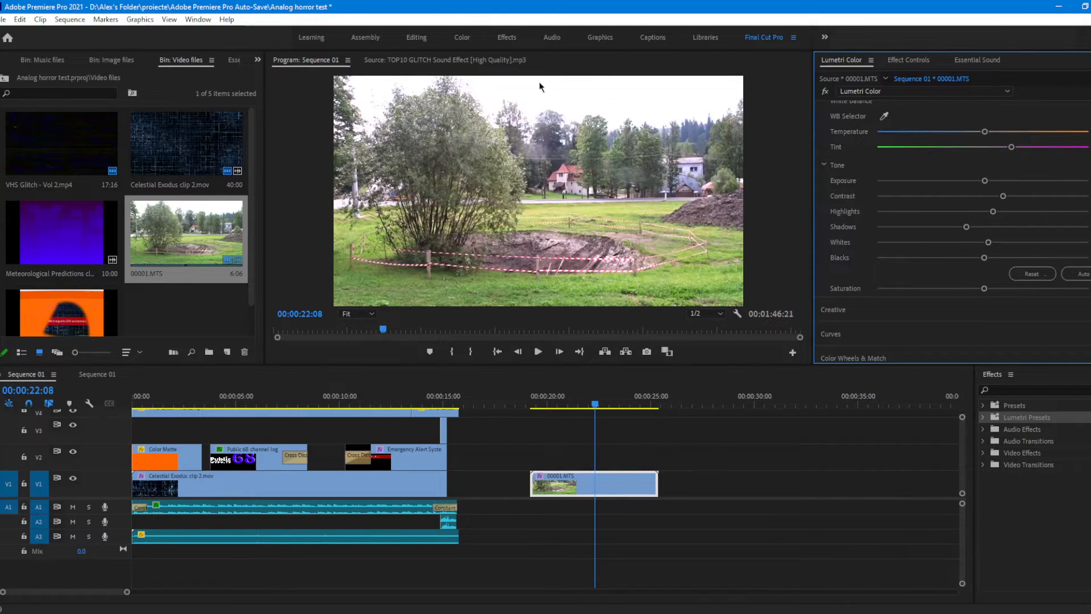
pyautogui.moveTo(987, 245); pyautogui.dragTo(957, 267)
pyautogui.scroll(-3, 961, 265)
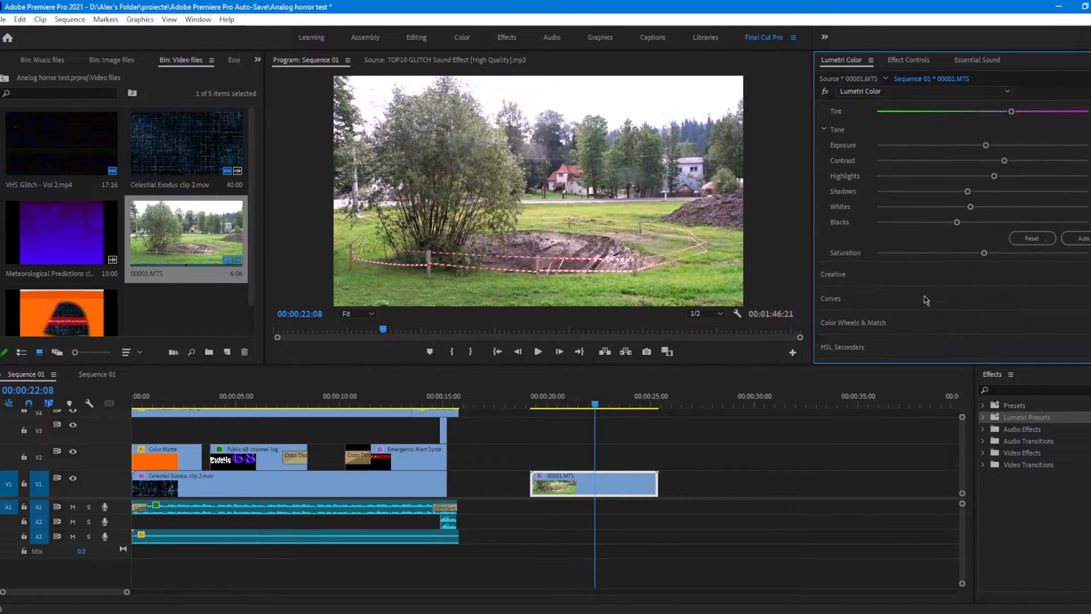
pyautogui.moveTo(988, 259)
pyautogui.mouseDown()
pyautogui.moveTo(1065, 257)
pyautogui.moveTo(869, 259)
pyautogui.moveTo(1088, 256)
pyautogui.moveTo(879, 256)
pyautogui.moveTo(992, 268)
pyautogui.mouseUp()
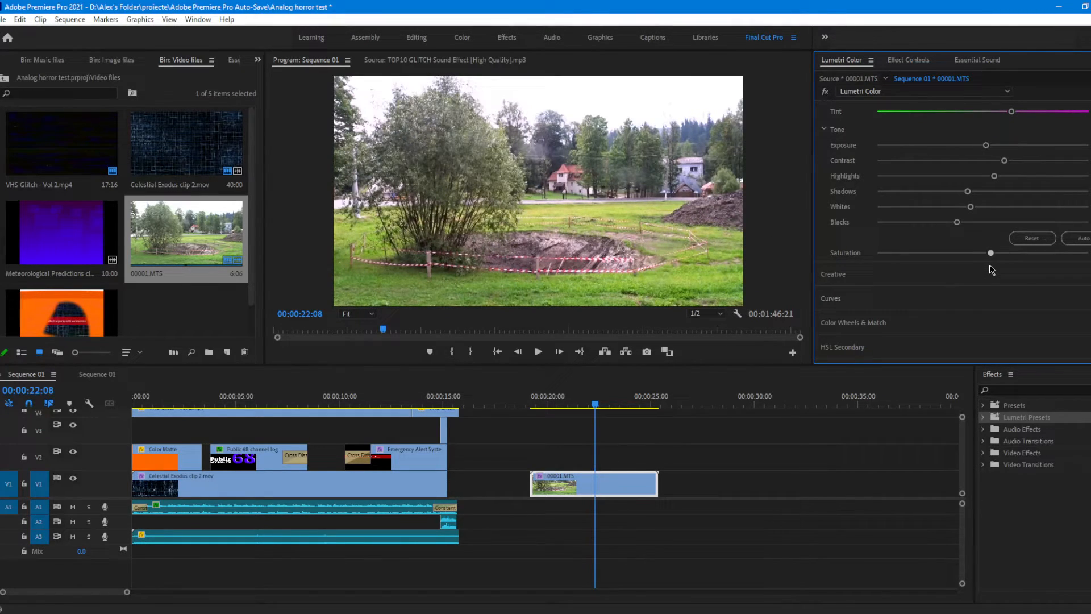
# Step: Raise the footage's creative Vibrance slightly, and test Sharpen at its extremes before returning it to neutral
pyautogui.click(867, 281)
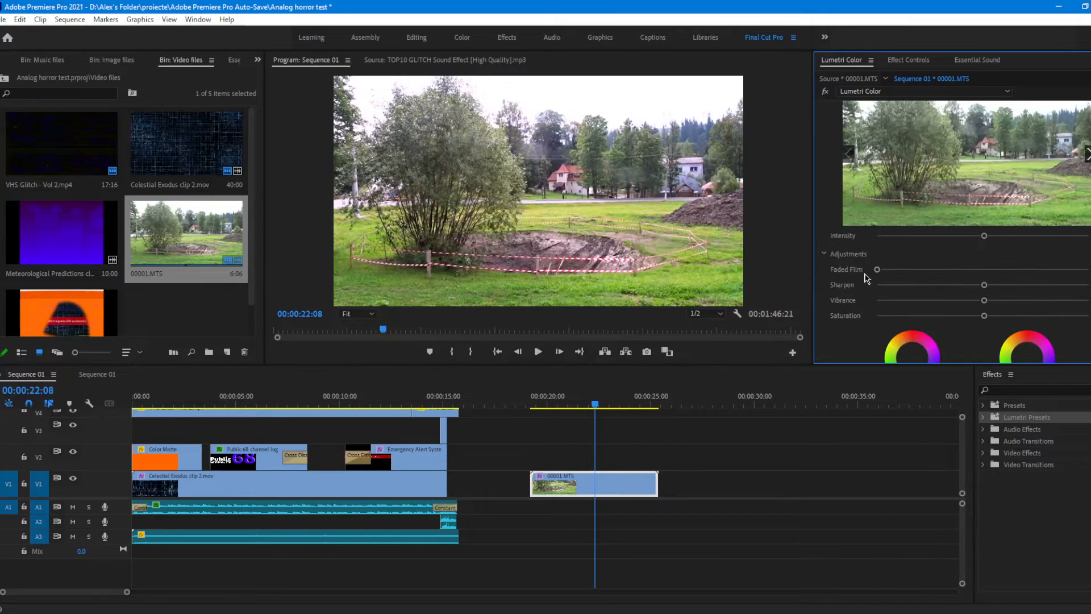
pyautogui.scroll(-1, 836, 228)
pyautogui.scroll(-5, 907, 224)
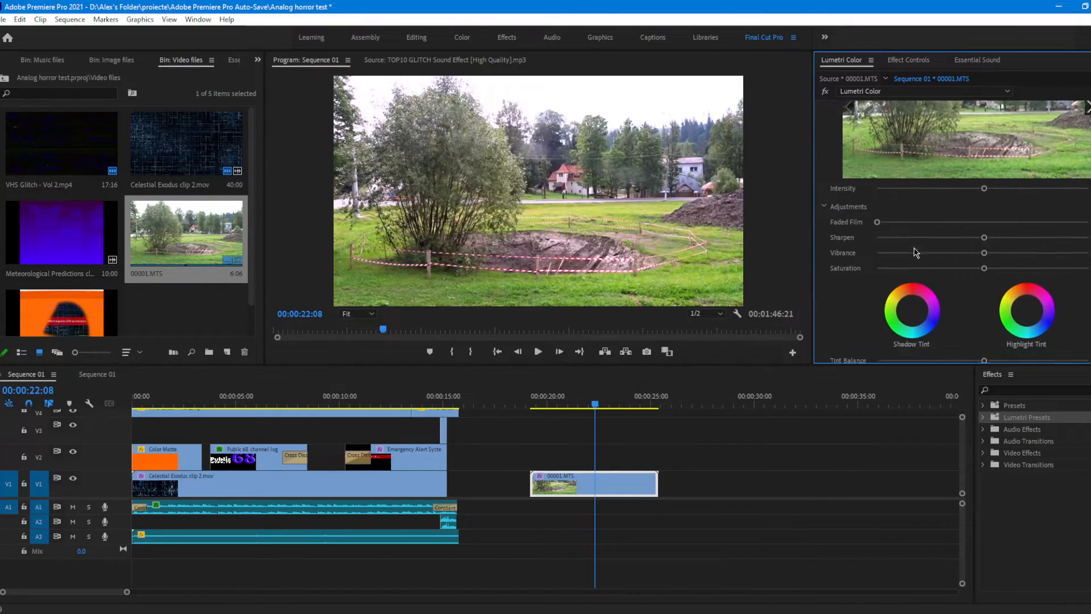
pyautogui.moveTo(984, 229); pyautogui.dragTo(877, 214)
pyautogui.moveTo(687, 220); pyautogui.dragTo(488, 250)
pyautogui.moveTo(877, 213); pyautogui.dragTo(1089, 214)
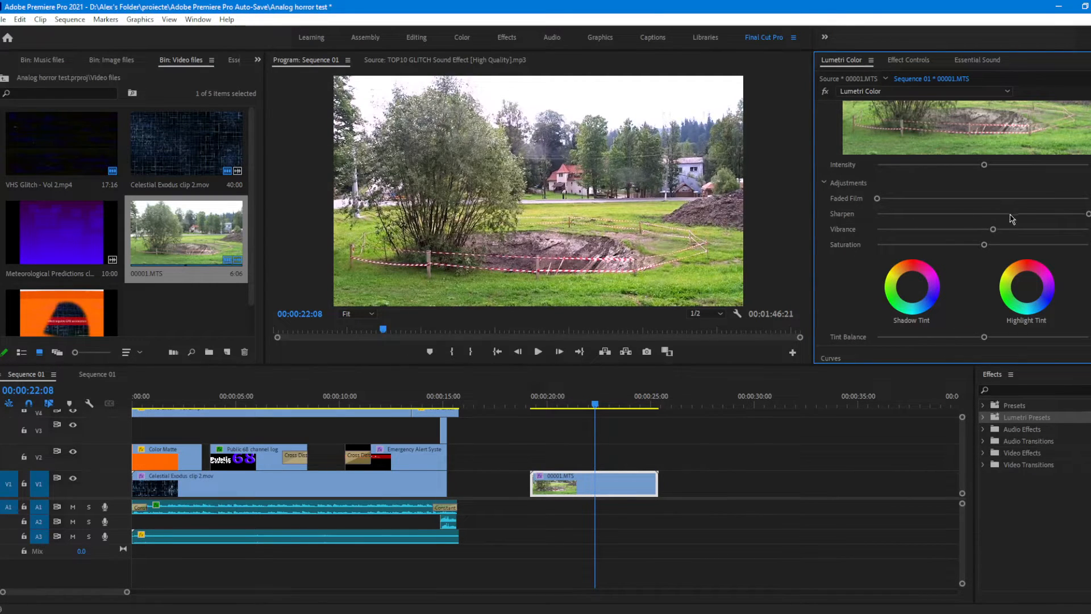
pyautogui.moveTo(1010, 214)
pyautogui.mouseDown()
pyautogui.moveTo(985, 218)
pyautogui.moveTo(1007, 223)
pyautogui.mouseUp()
# Step: Lower the Tint Balance slightly, shift the Shadow Tint a little toward orange-yellow, and the Highlight Tint a little toward green
pyautogui.scroll(-2, 888, 294)
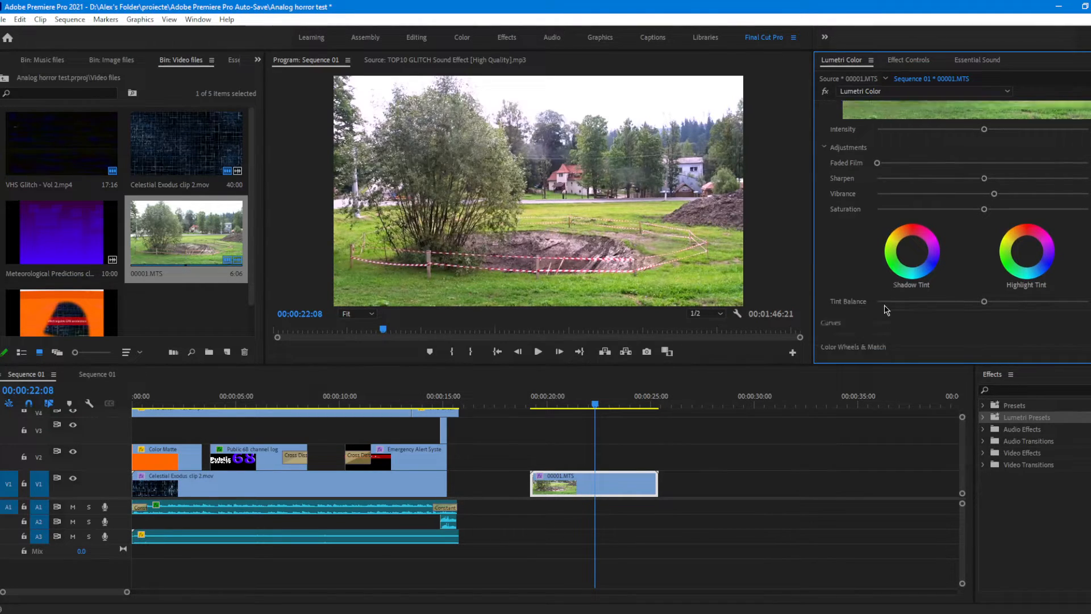
pyautogui.moveTo(982, 292); pyautogui.dragTo(1090, 290)
pyautogui.moveTo(840, 313); pyautogui.dragTo(973, 290)
pyautogui.moveTo(913, 240)
pyautogui.mouseDown()
pyautogui.moveTo(902, 232)
pyautogui.moveTo(927, 234)
pyautogui.moveTo(902, 228)
pyautogui.moveTo(910, 237)
pyautogui.mouseUp()
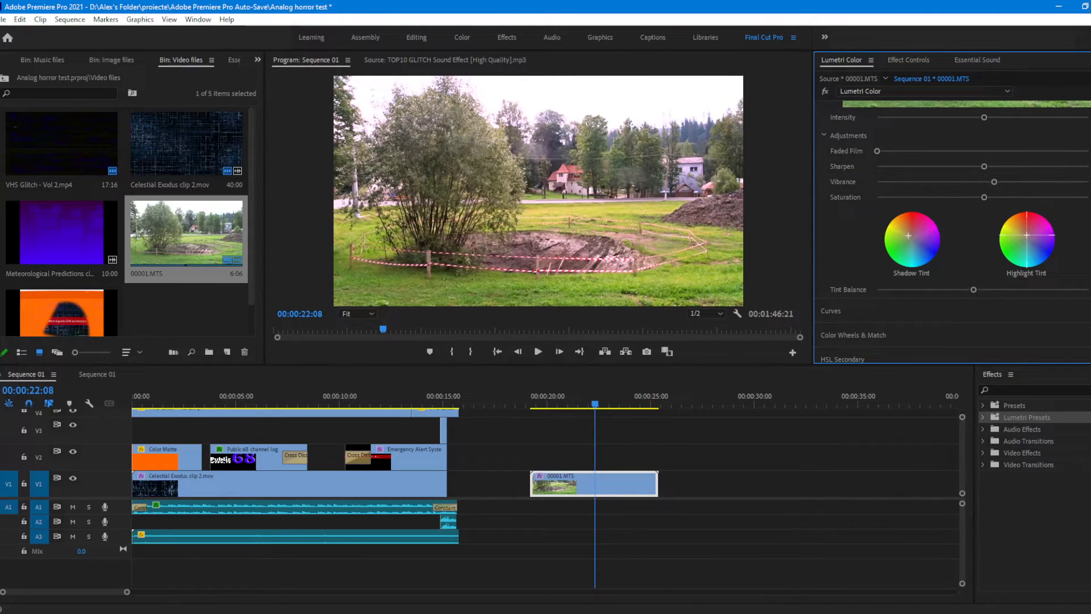
pyautogui.moveTo(1027, 235); pyautogui.dragTo(1022, 241)
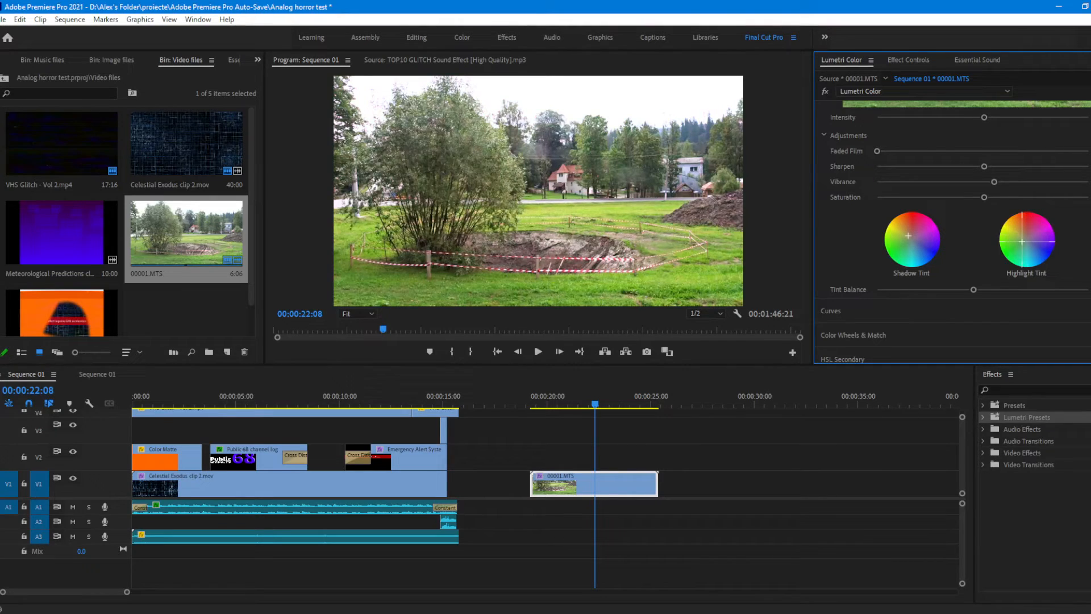
pyautogui.scroll(-1, 849, 293)
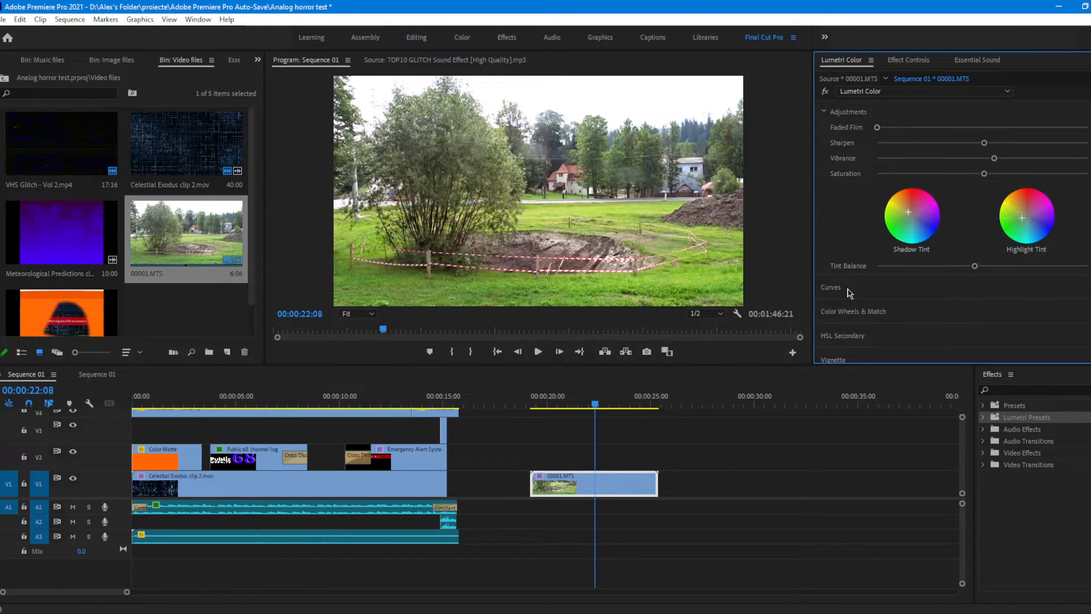
# Step: Make small adjustments to the master and red RGB curves of the footage, and switch to the green curve
pyautogui.click(850, 291)
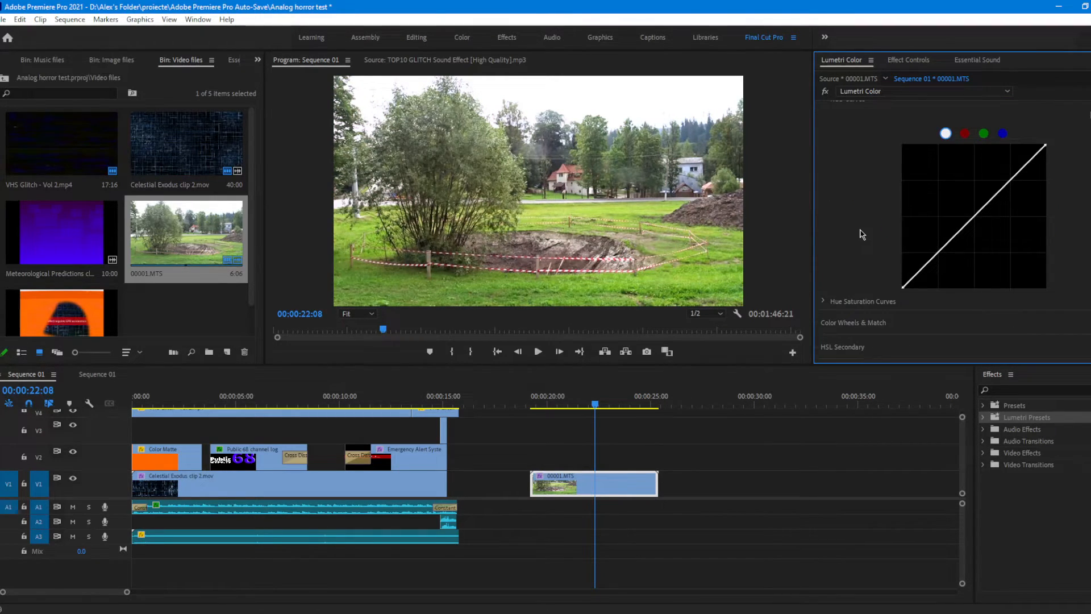
pyautogui.scroll(-1, 1012, 208)
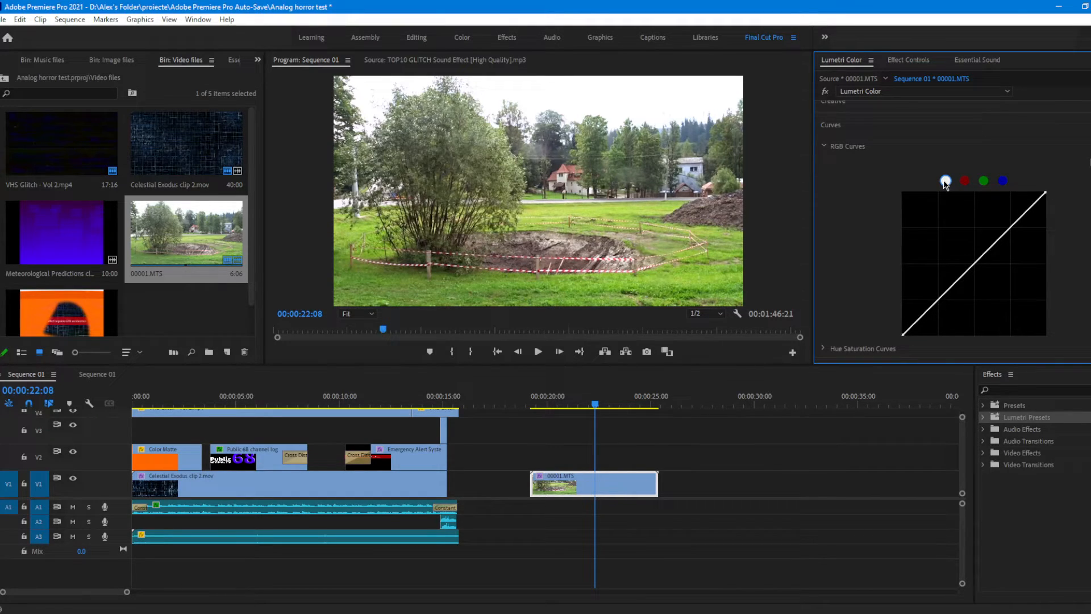
pyautogui.scroll(-1, 966, 228)
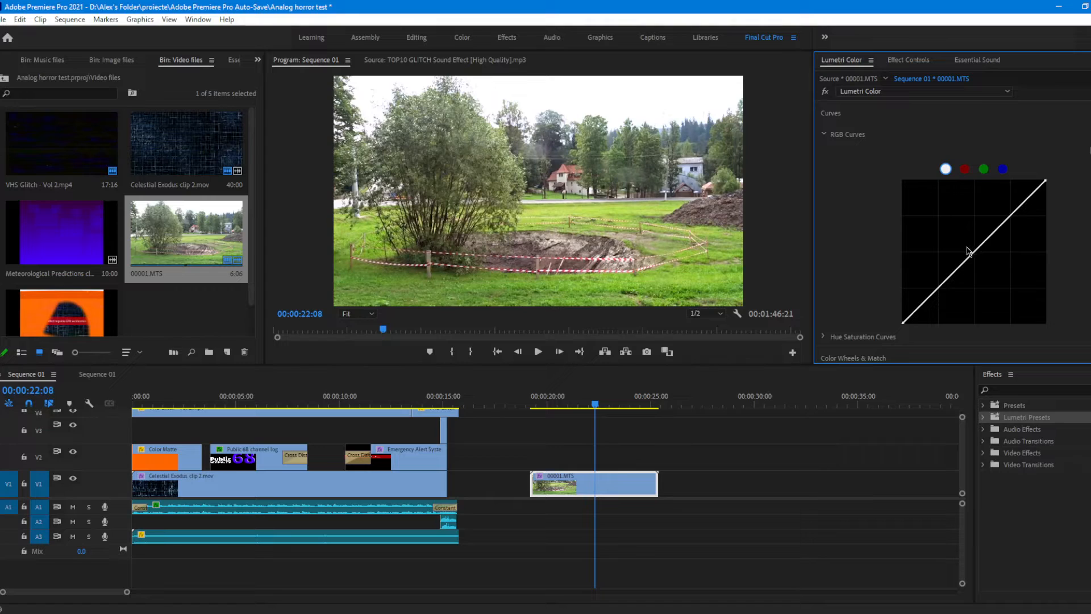
pyautogui.moveTo(971, 255)
pyautogui.mouseDown()
pyautogui.moveTo(941, 225)
pyautogui.moveTo(917, 261)
pyautogui.moveTo(984, 261)
pyautogui.moveTo(1005, 273)
pyautogui.moveTo(955, 243)
pyautogui.moveTo(973, 254)
pyautogui.mouseUp()
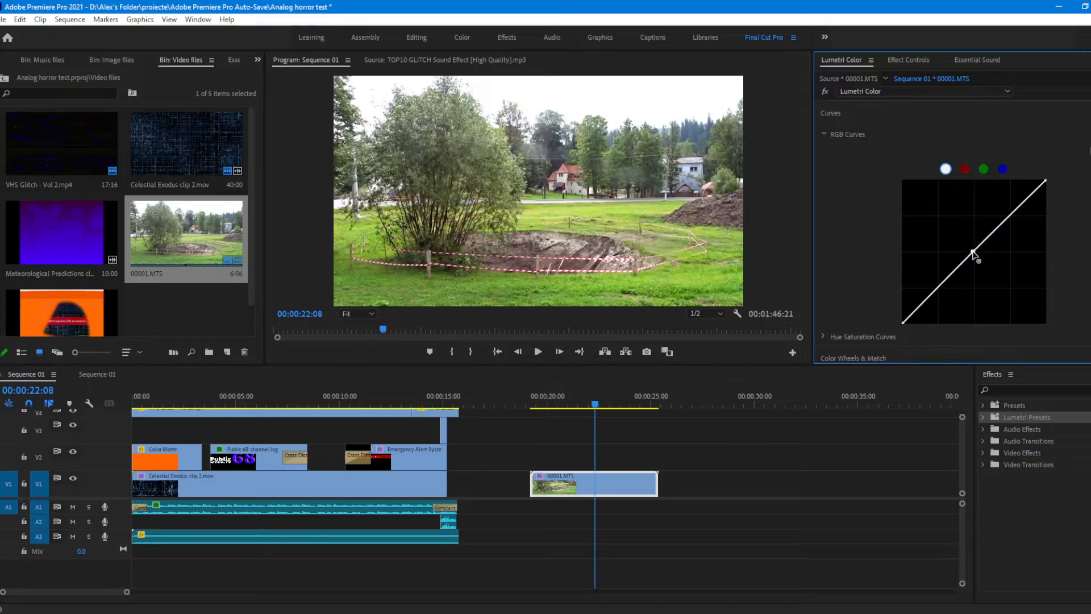
pyautogui.click(966, 169)
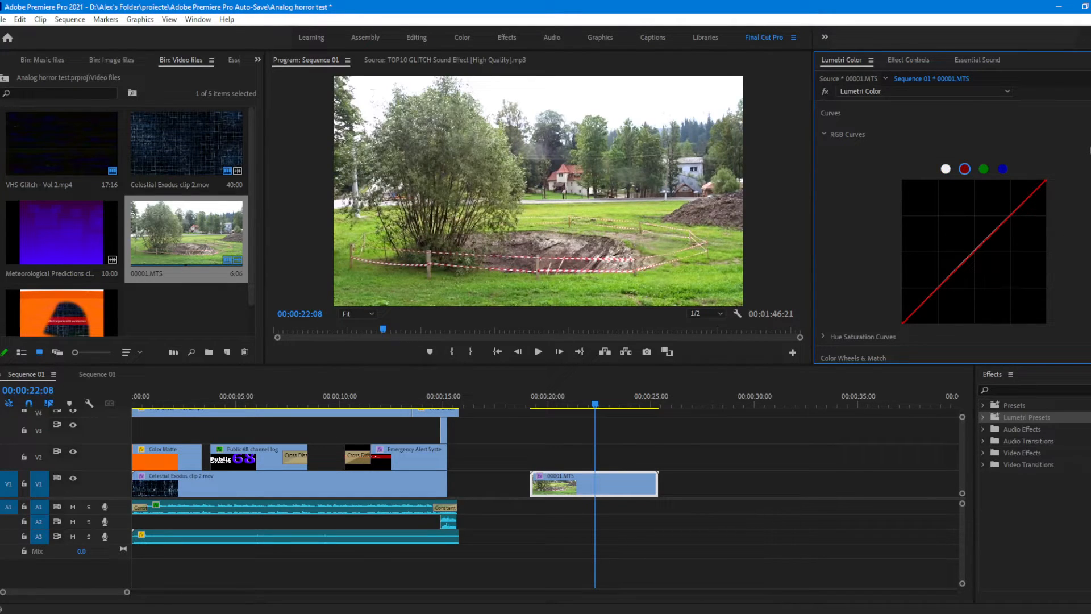
pyautogui.scroll(-1, 1035, 239)
pyautogui.moveTo(977, 233); pyautogui.dragTo(1016, 257)
pyautogui.click(984, 146)
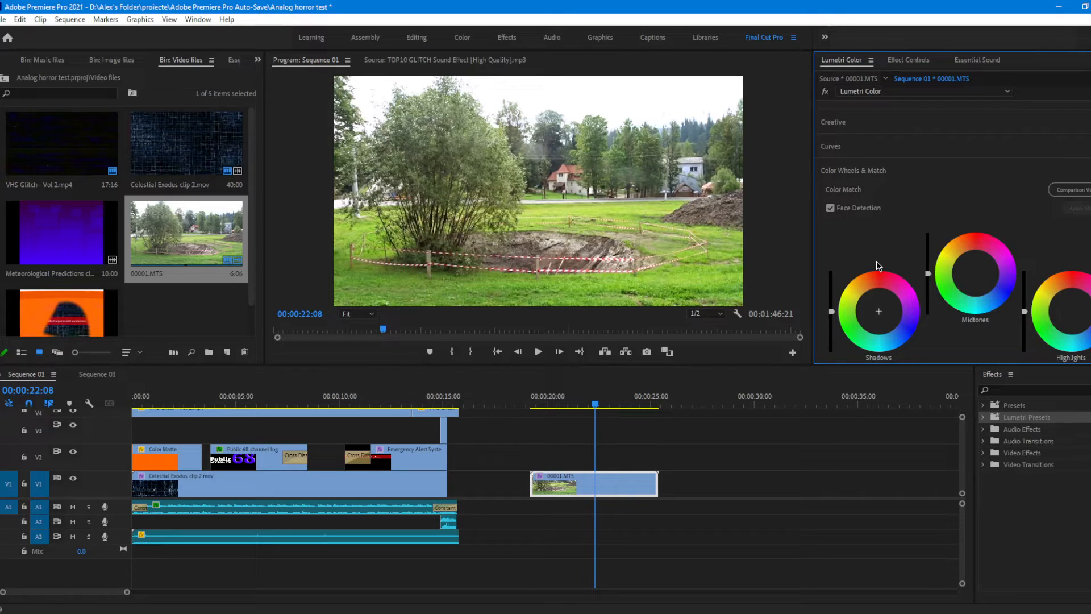
# Step: Try tinting the footage's shadows violet-magenta, midtones cyan-blue and highlights pink with the color wheels, and remove the tint
pyautogui.scroll(-3, 890, 217)
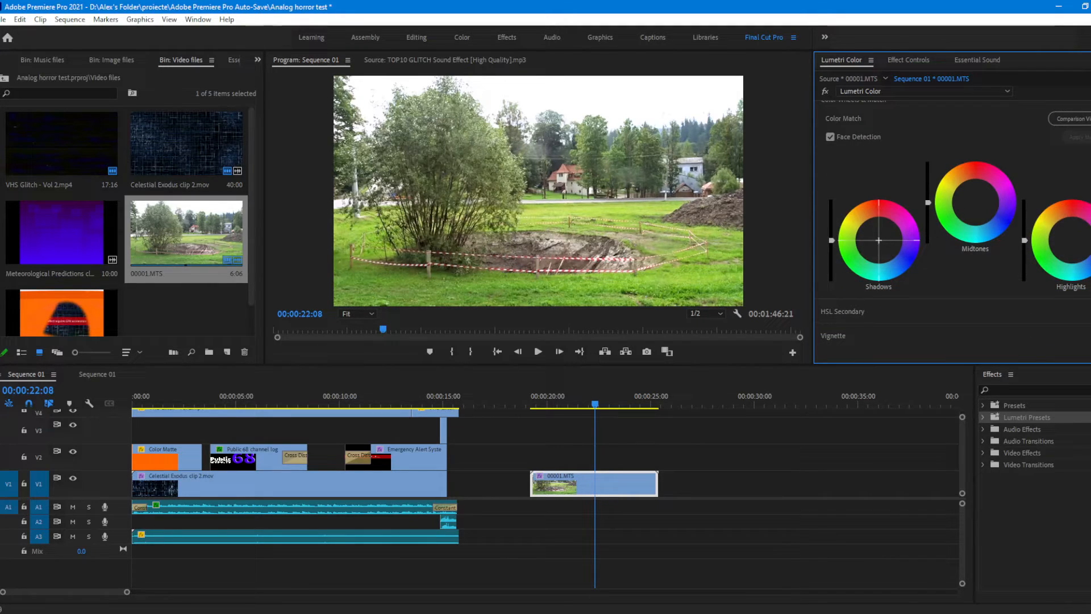
pyautogui.moveTo(866, 230); pyautogui.dragTo(989, 230)
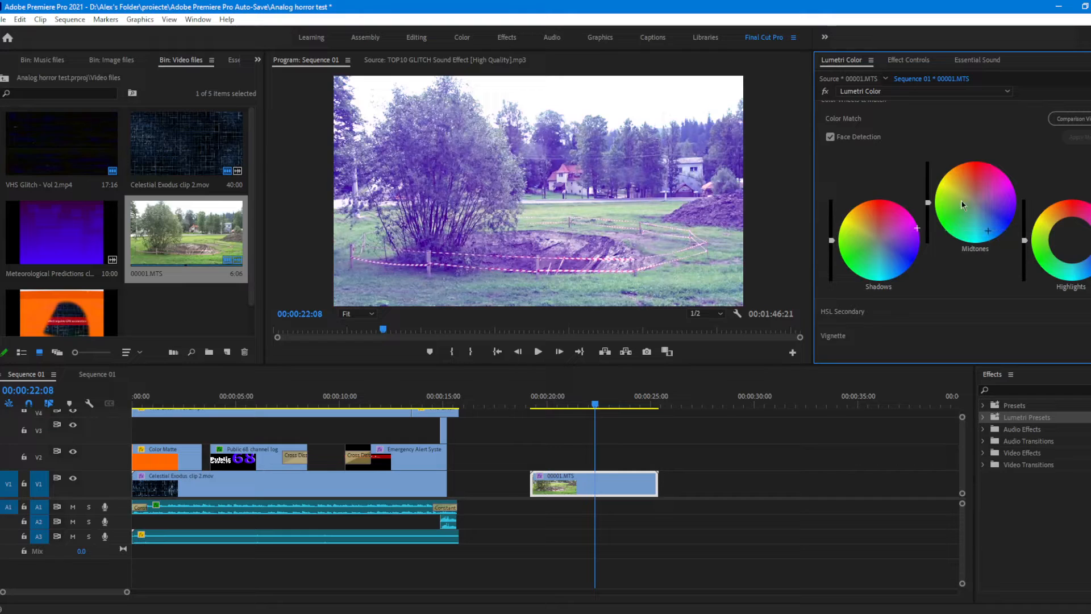
pyautogui.moveTo(1054, 239); pyautogui.dragTo(1081, 218)
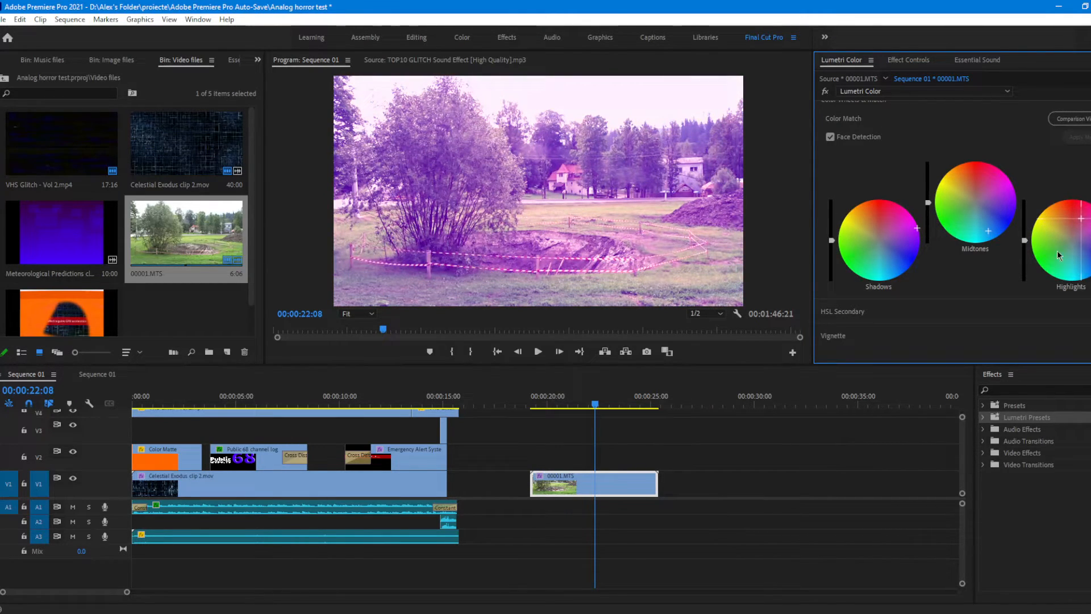
pyautogui.scroll(1, 910, 193)
pyautogui.scroll(1, 899, 187)
pyautogui.click(1090, 158)
# Step: Test the footage's vignette Amount at both extremes, and bring its Feather and Roundness down to their minimum
pyautogui.click(904, 158)
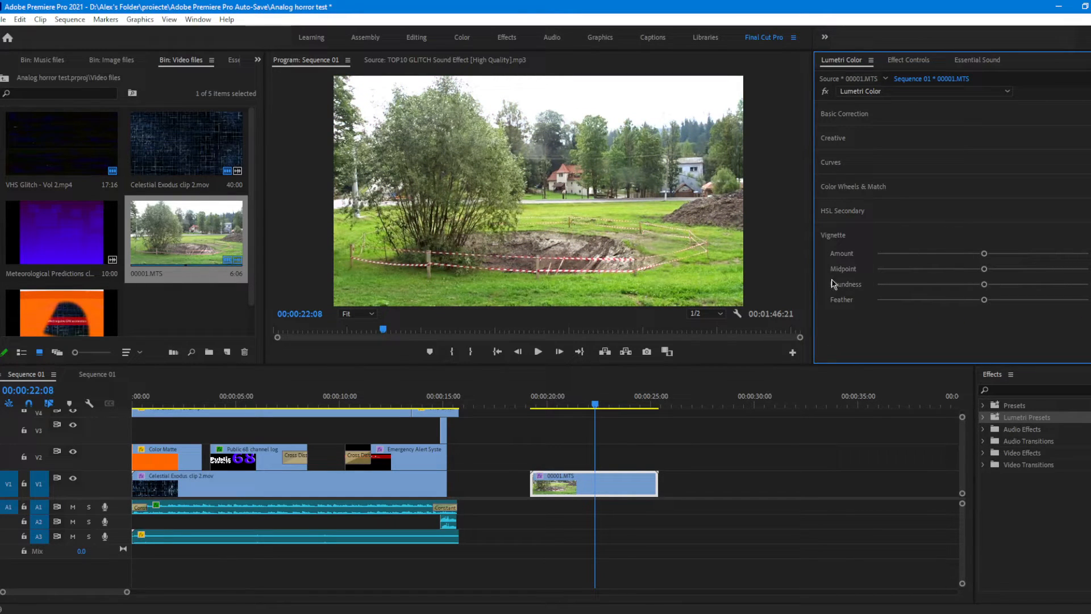
pyautogui.moveTo(984, 253); pyautogui.dragTo(877, 254)
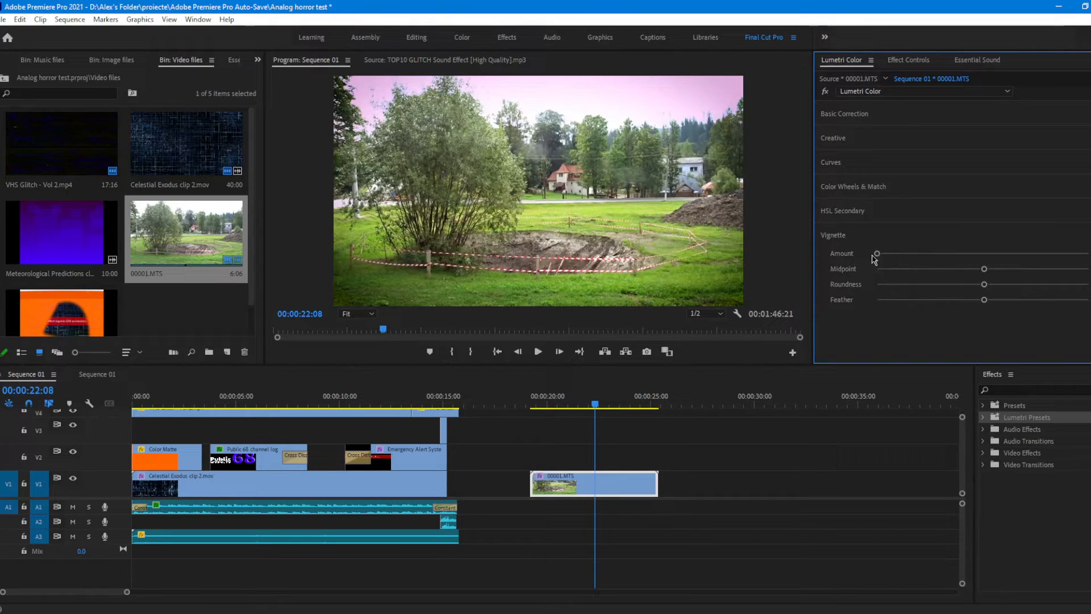
pyautogui.moveTo(878, 253); pyautogui.dragTo(1089, 254)
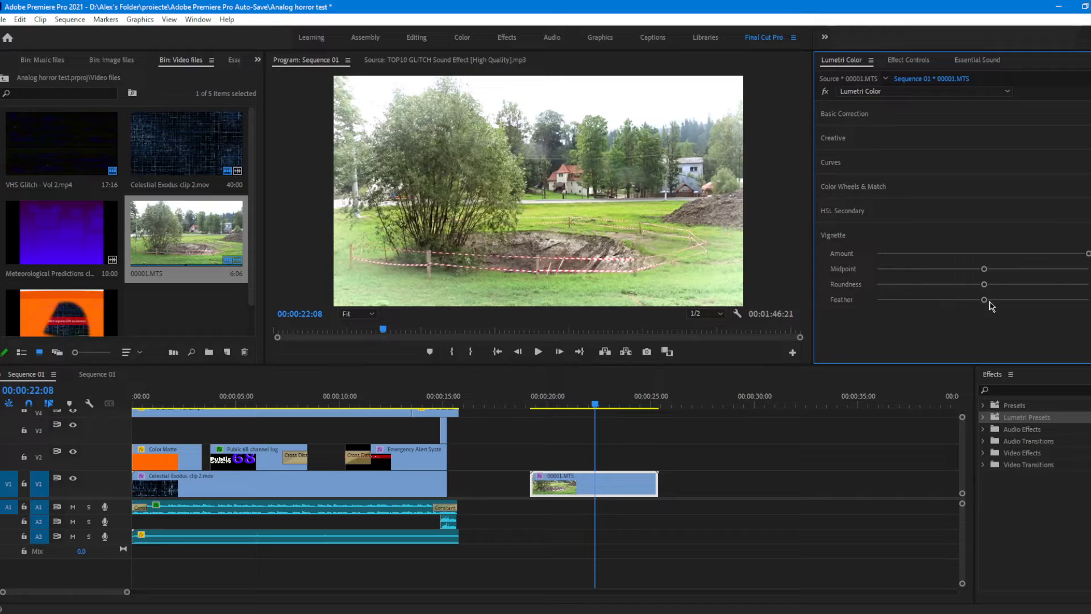
pyautogui.moveTo(987, 300); pyautogui.dragTo(1089, 300)
pyautogui.moveTo(1014, 300); pyautogui.dragTo(592, 316)
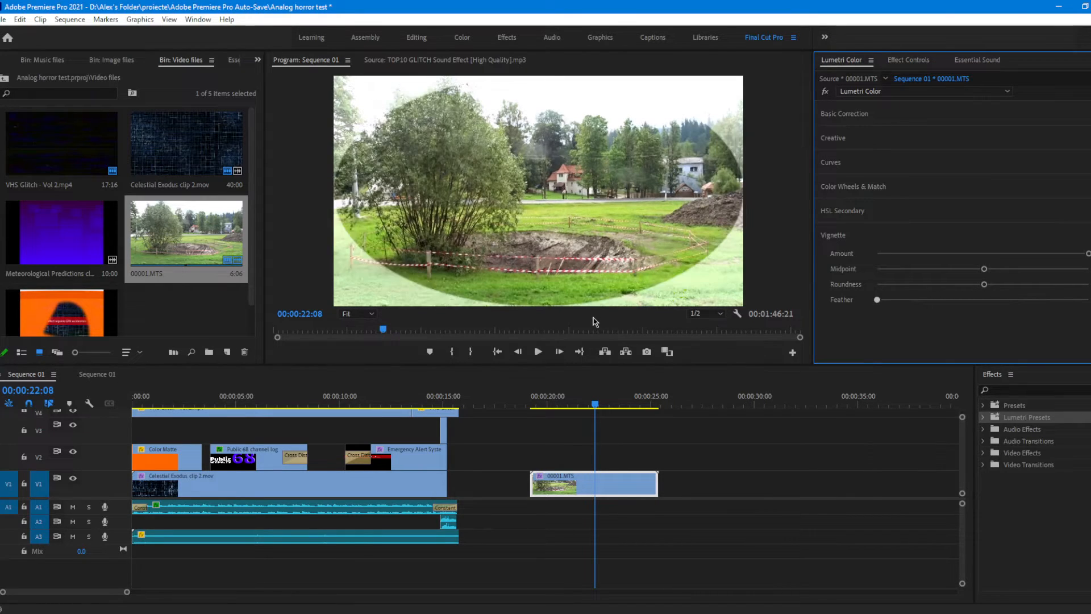
pyautogui.moveTo(983, 284); pyautogui.dragTo(816, 290)
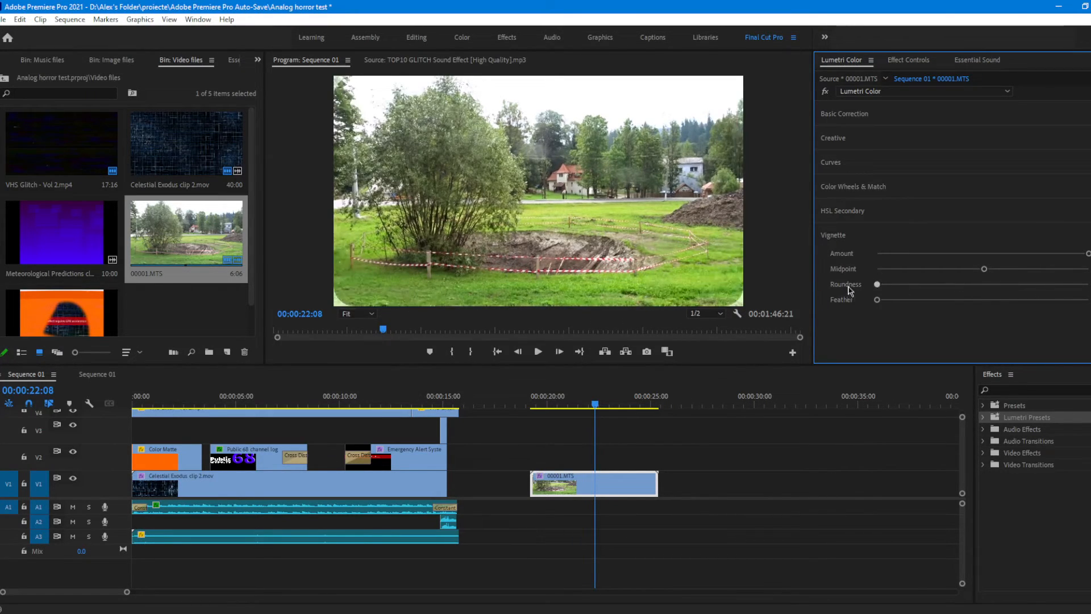
# Step: Find the Fast Color Corrector effect and apply it to the 00001.MTS footage clip
pyautogui.click(909, 60)
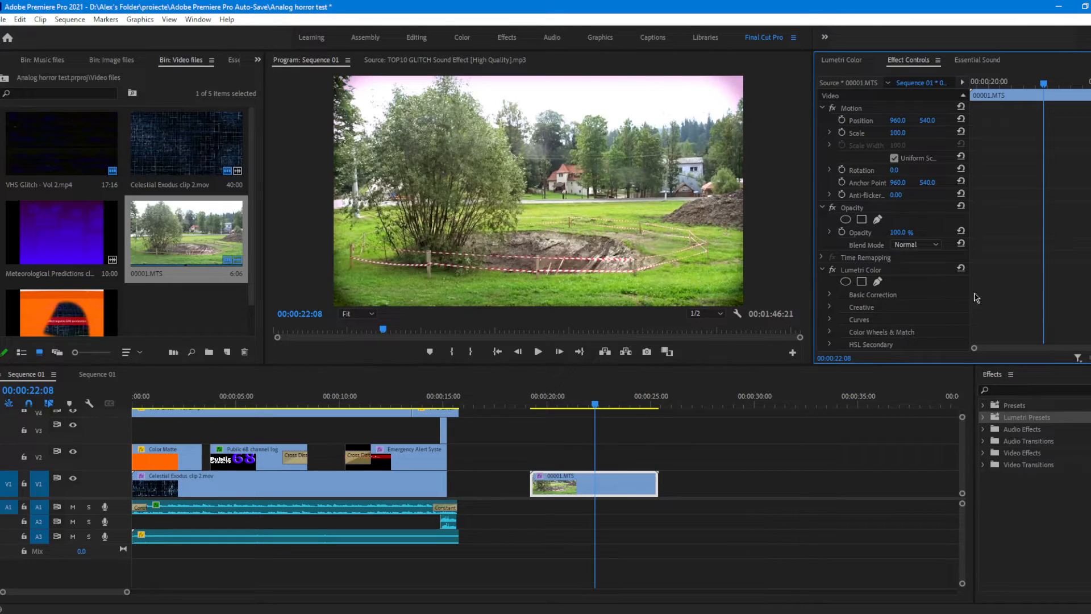
pyautogui.click(1037, 389)
pyautogui.write('fast')
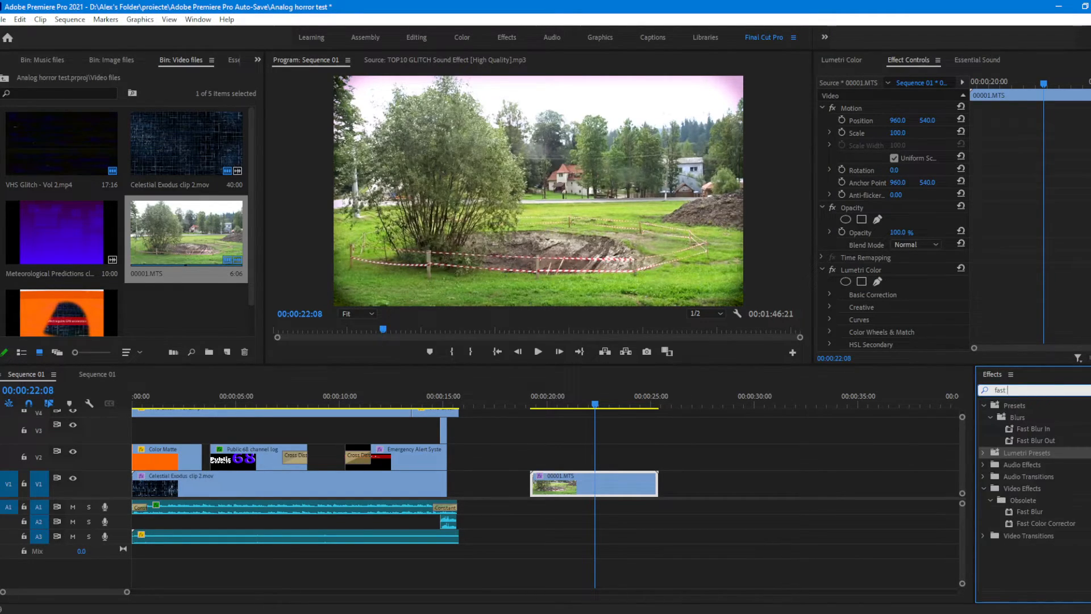
pyautogui.write(' c')
pyautogui.moveTo(1046, 475); pyautogui.dragTo(603, 492)
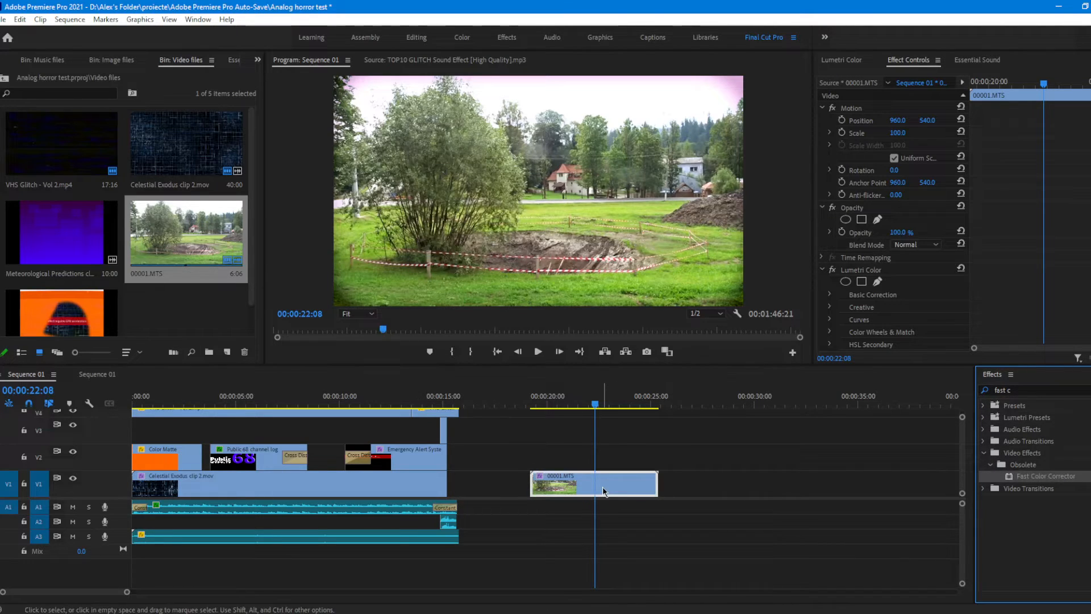
# Step: Try shifting the Fast Color Corrector's hue balance strongly toward yellow-green and toward magenta, with keyframes on the balance angle
pyautogui.scroll(-5, 916, 336)
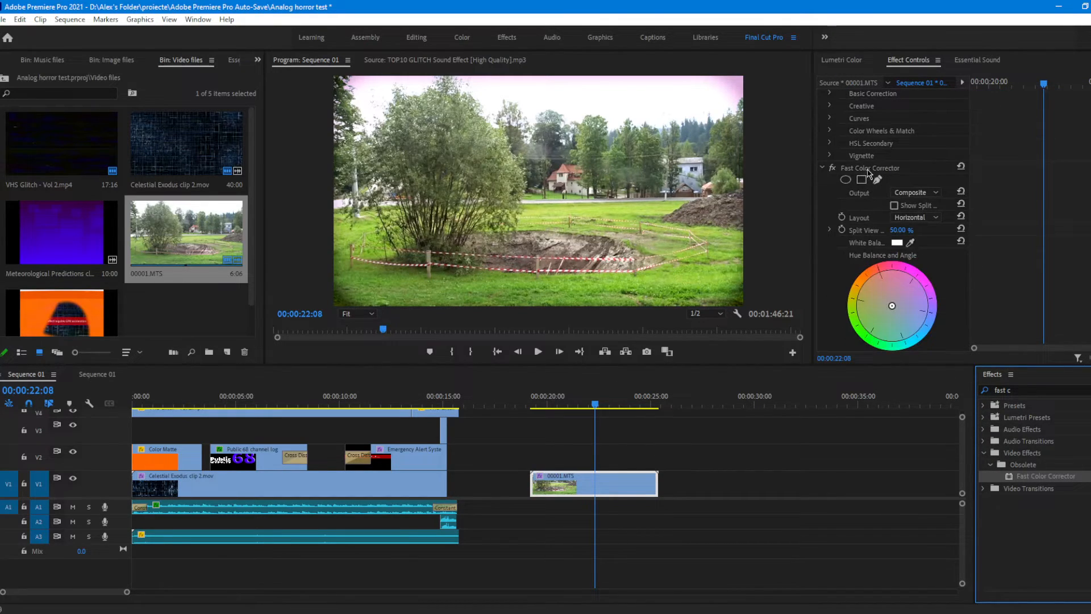
pyautogui.scroll(-2, 901, 255)
pyautogui.scroll(-2, 901, 258)
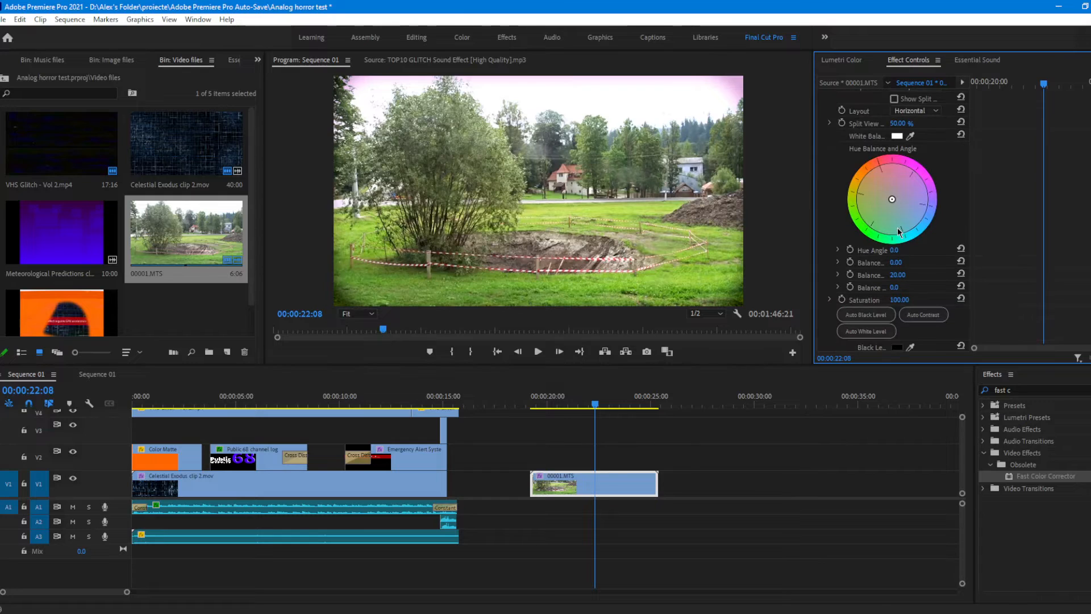
pyautogui.moveTo(891, 200); pyautogui.dragTo(862, 211)
pyautogui.moveTo(578, 243); pyautogui.dragTo(858, 206)
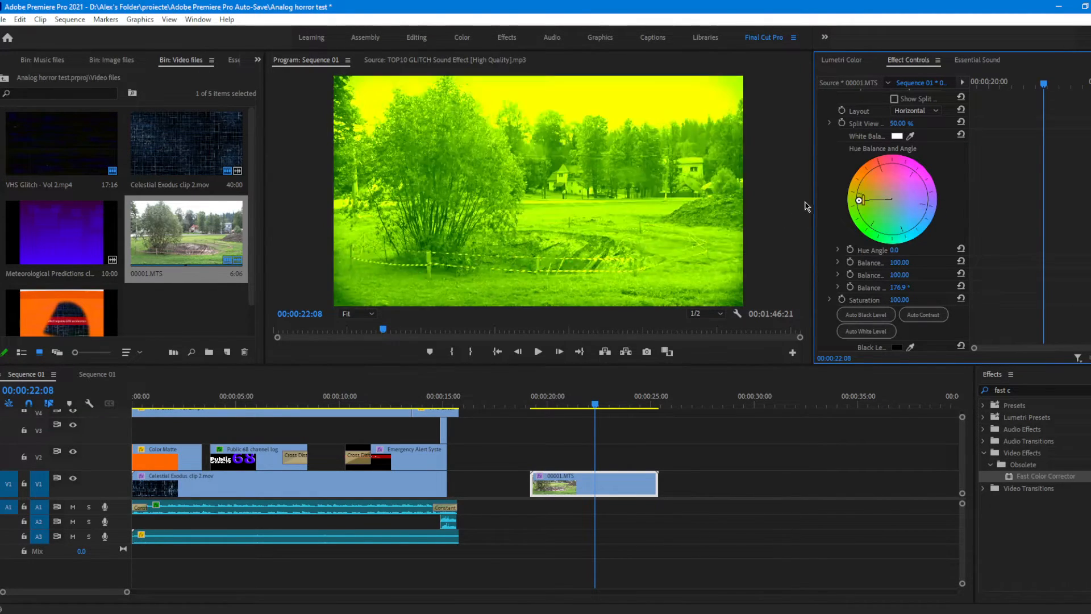
pyautogui.moveTo(859, 201); pyautogui.dragTo(910, 173)
pyautogui.moveTo(959, 119); pyautogui.dragTo(728, 136)
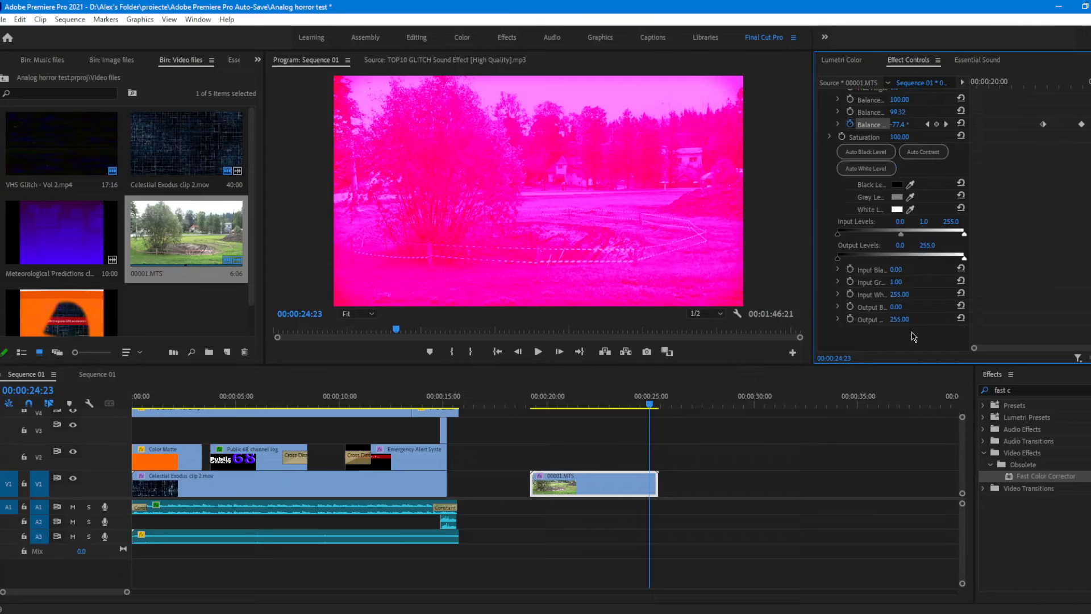
# Step: Disable the Fast Color Corrector on the footage and review the clip around 00:00:24:00
pyautogui.scroll(10, 914, 337)
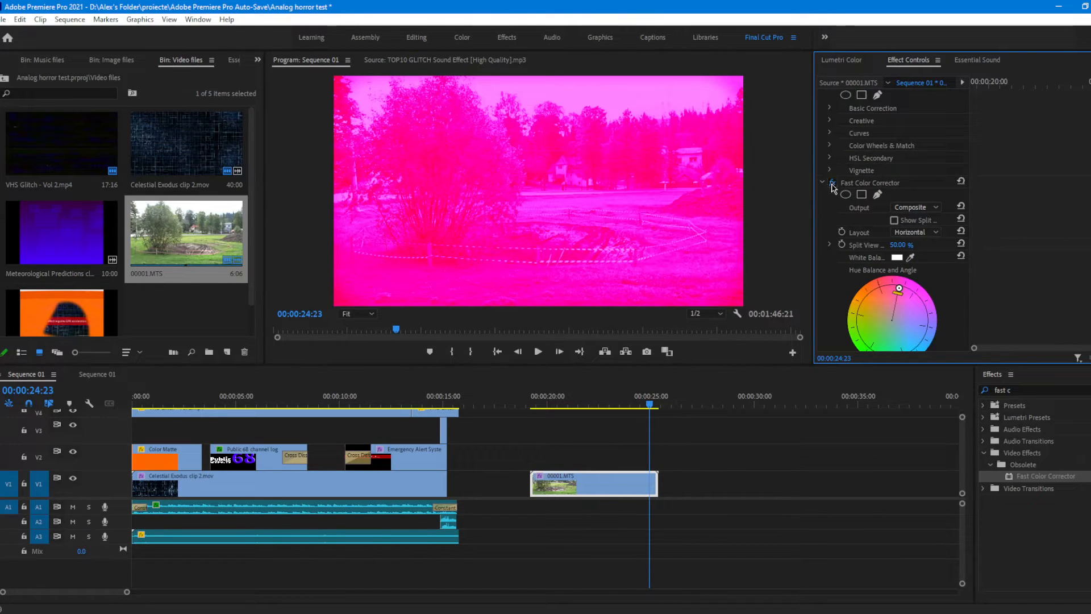
pyautogui.click(832, 184)
pyautogui.scroll(5, 892, 239)
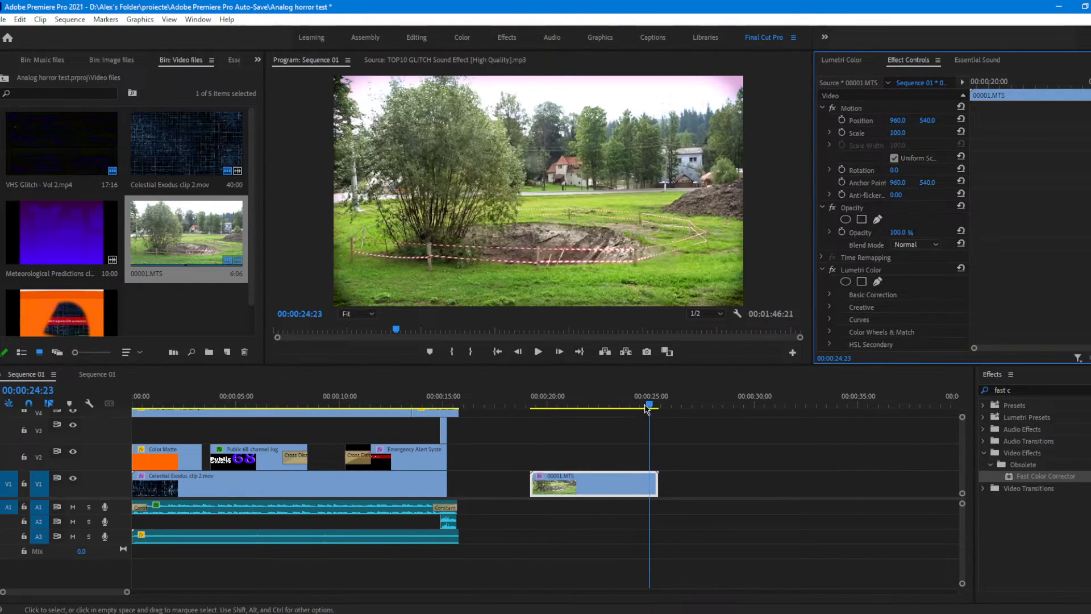
pyautogui.moveTo(646, 409)
pyautogui.mouseDown()
pyautogui.moveTo(550, 407)
pyautogui.moveTo(520, 421)
pyautogui.moveTo(663, 407)
pyautogui.moveTo(568, 407)
pyautogui.moveTo(639, 406)
pyautogui.moveTo(617, 397)
pyautogui.moveTo(634, 413)
pyautogui.mouseUp()
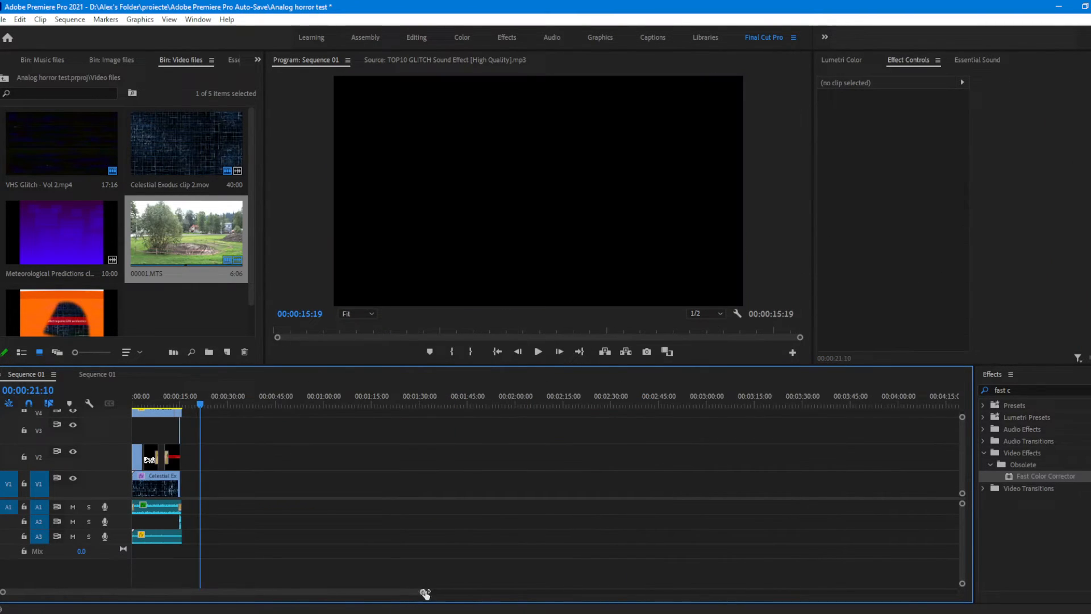
# Step: Clear the footage clip from the timeline and park the playhead on the Emergency Alert System title at 00:00:12:17
pyautogui.moveTo(426, 594); pyautogui.dragTo(138, 592)
pyautogui.click(361, 406)
pyautogui.moveTo(361, 405); pyautogui.dragTo(365, 406)
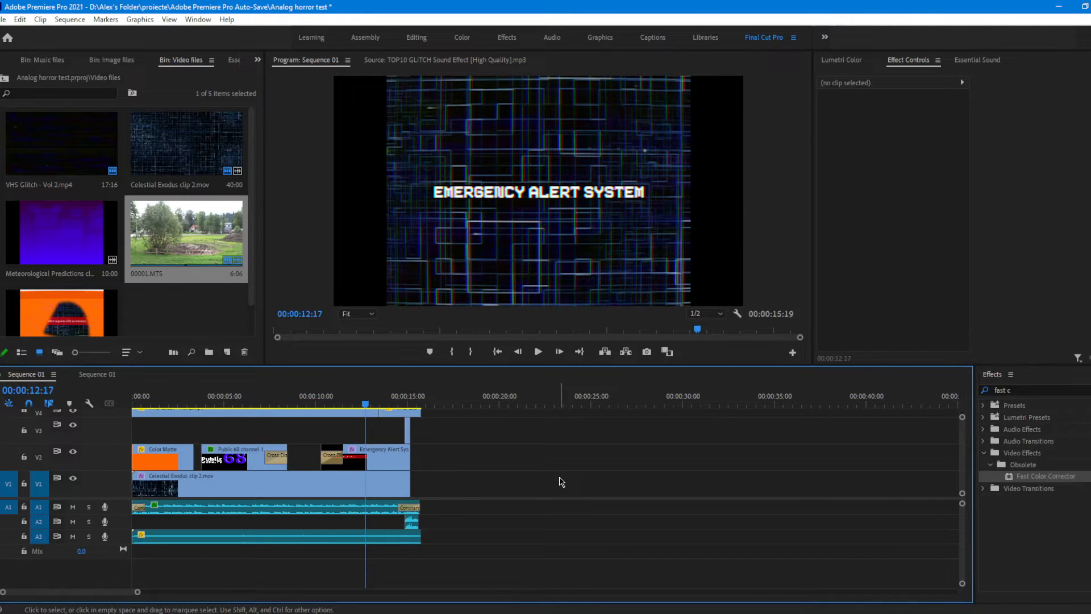
# Step: Set up an H.264 export of the sequence with the High Quality 1080p HD preset and Use Maximum Render Quality enabled
pyautogui.hotkey('ctrl', 'm')
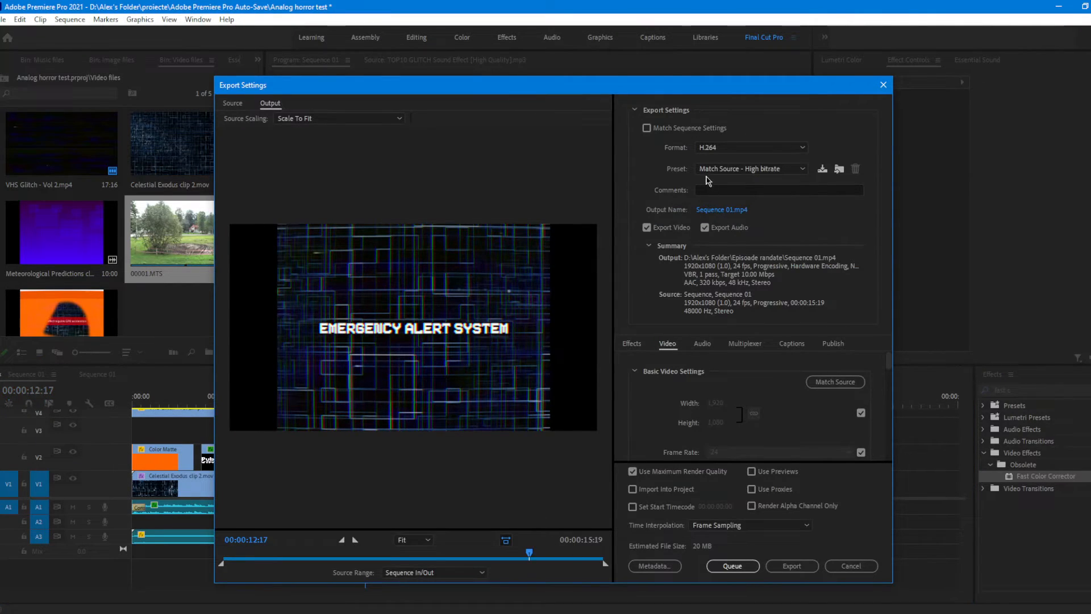
pyautogui.click(731, 171)
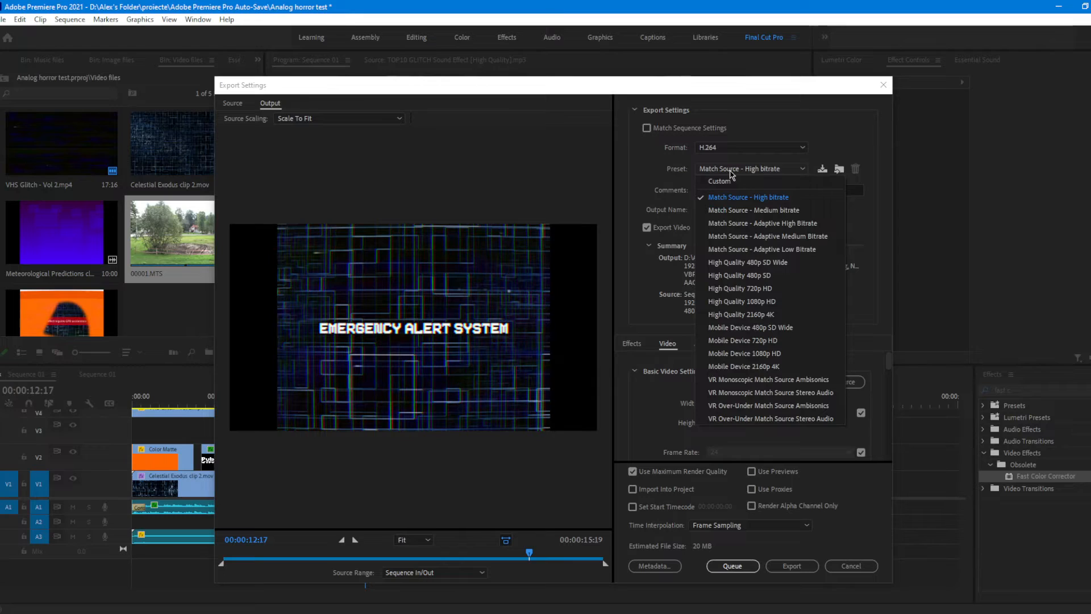
pyautogui.click(753, 302)
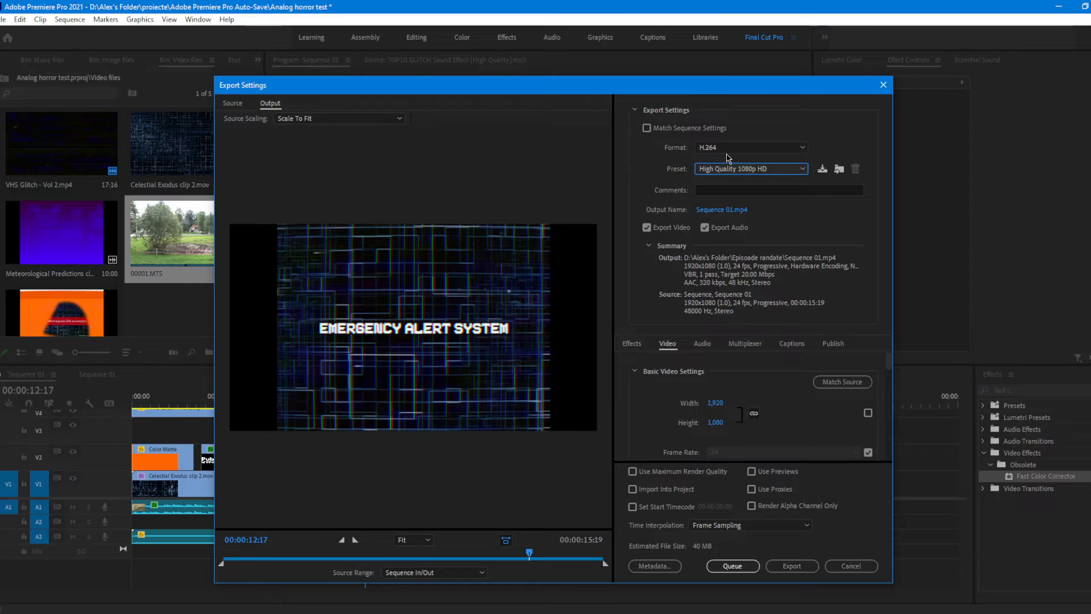
pyautogui.click(635, 473)
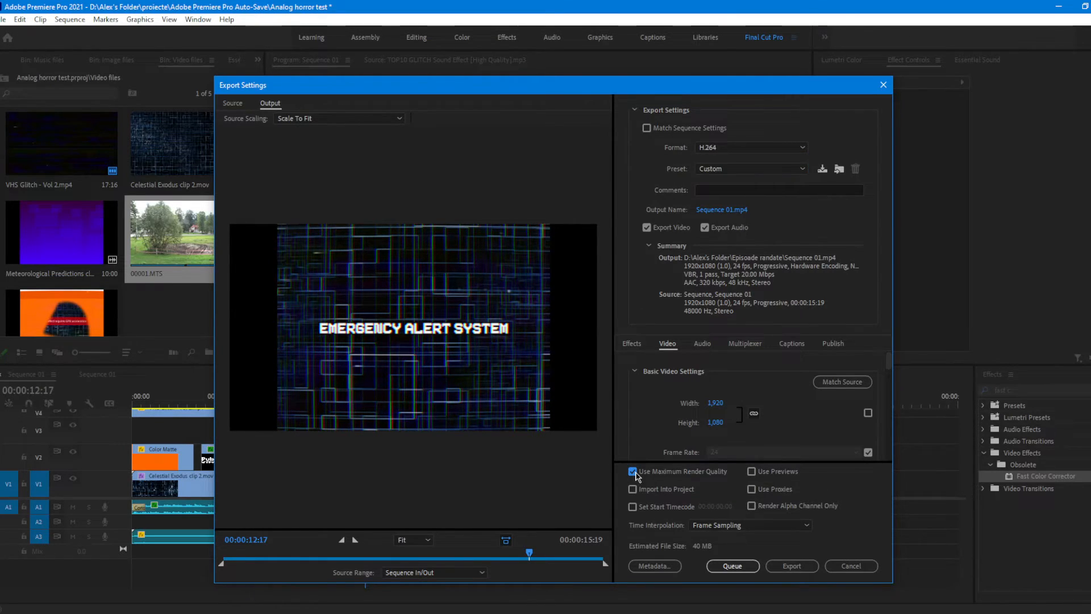
# Step: Keep Sequence 01 as the MP4 output name in the Episoade randate folder and start the export
pyautogui.click(722, 210)
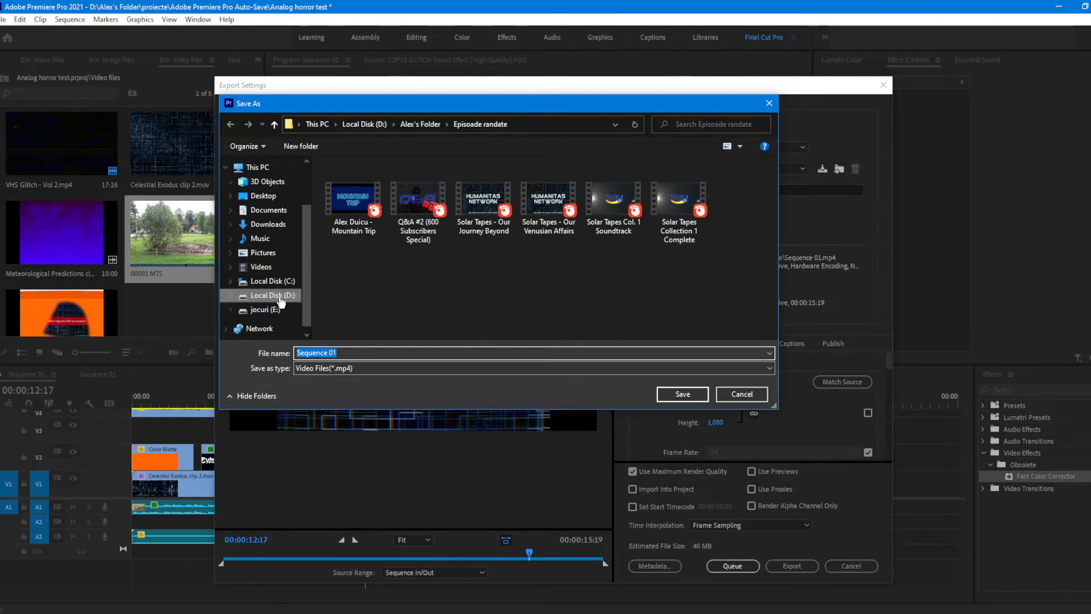
pyautogui.click(682, 394)
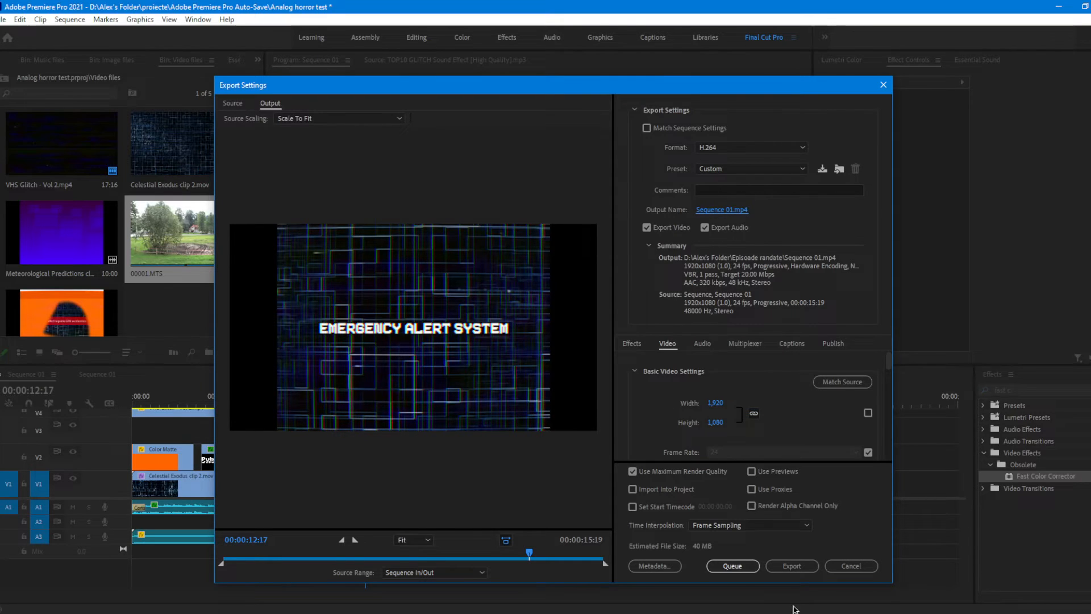
pyautogui.click(799, 565)
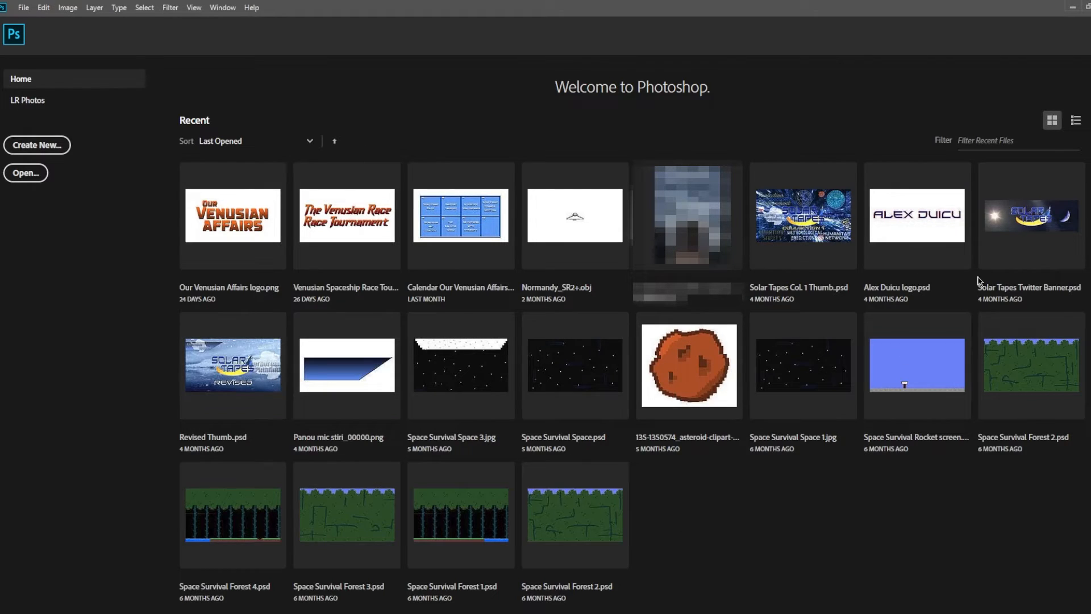
# Step: In Photoshop, create a new 1280 x 720 pixel document at 300 pixels/inch with a transparent background
pyautogui.click(40, 146)
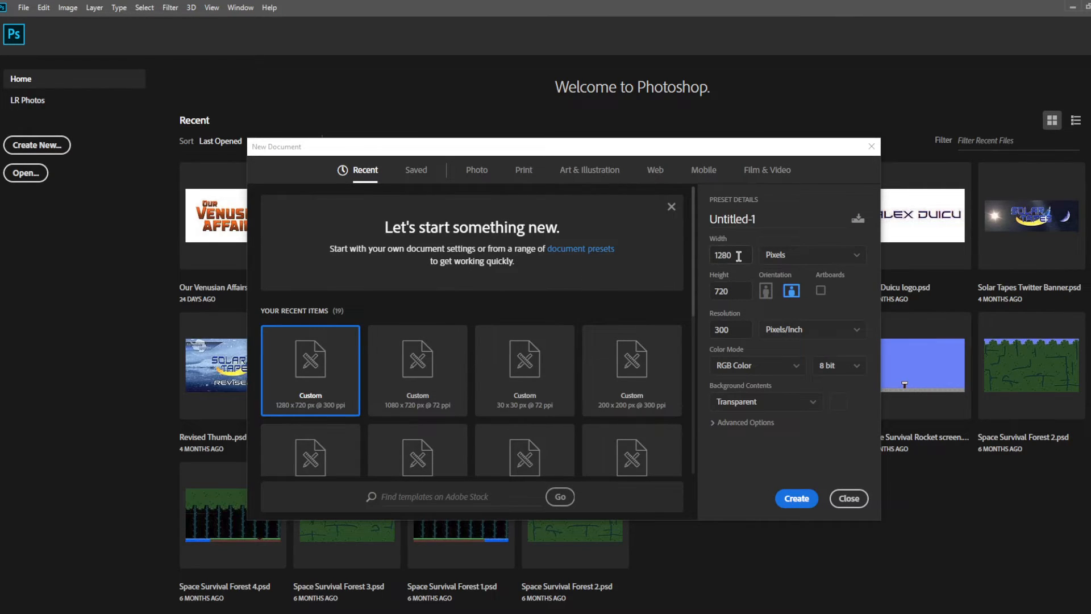
pyautogui.doubleClick(739, 256)
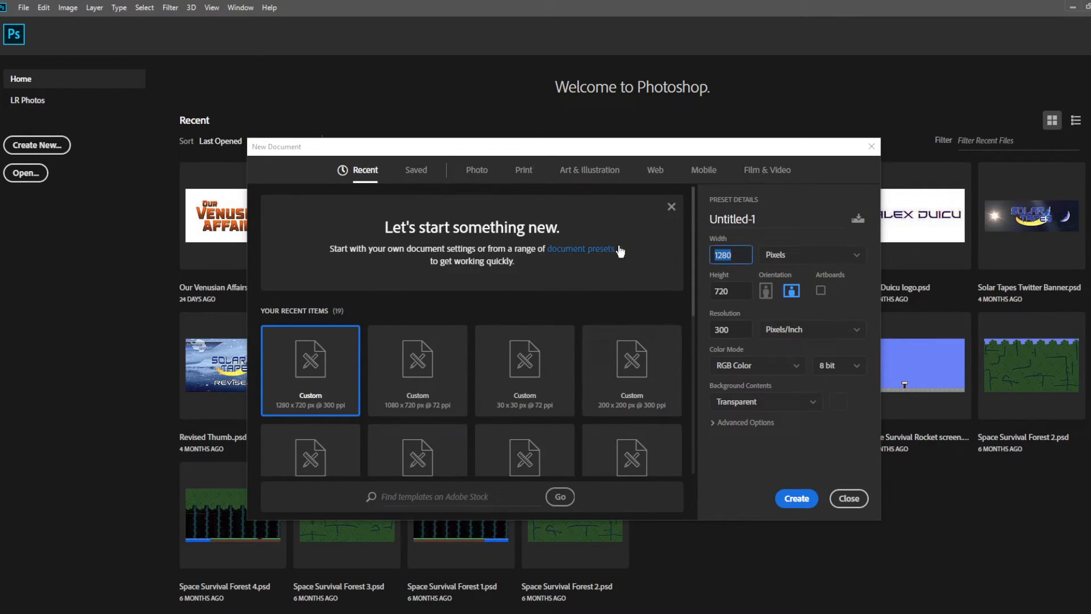
pyautogui.click(738, 296)
pyautogui.doubleClick(763, 221)
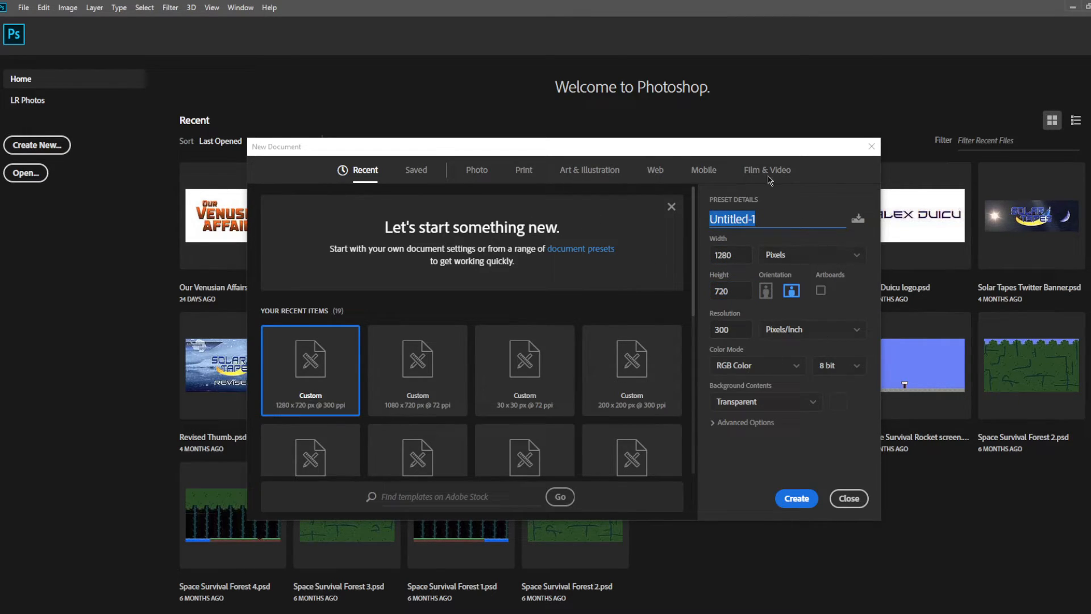
pyautogui.click(797, 498)
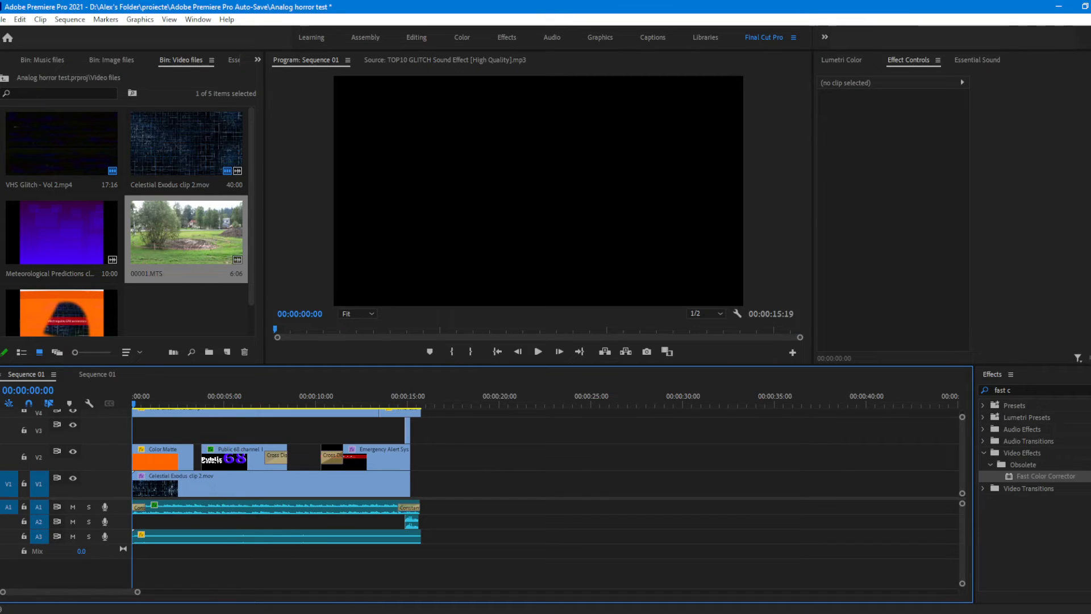
# Step: Back in Premiere Pro, park the playhead at 00:00:03:13 and hide the overlay tracks V6, V5 and V4
pyautogui.moveTo(374, 402); pyautogui.dragTo(196, 401)
pyautogui.click(197, 401)
pyautogui.scroll(2, 230, 438)
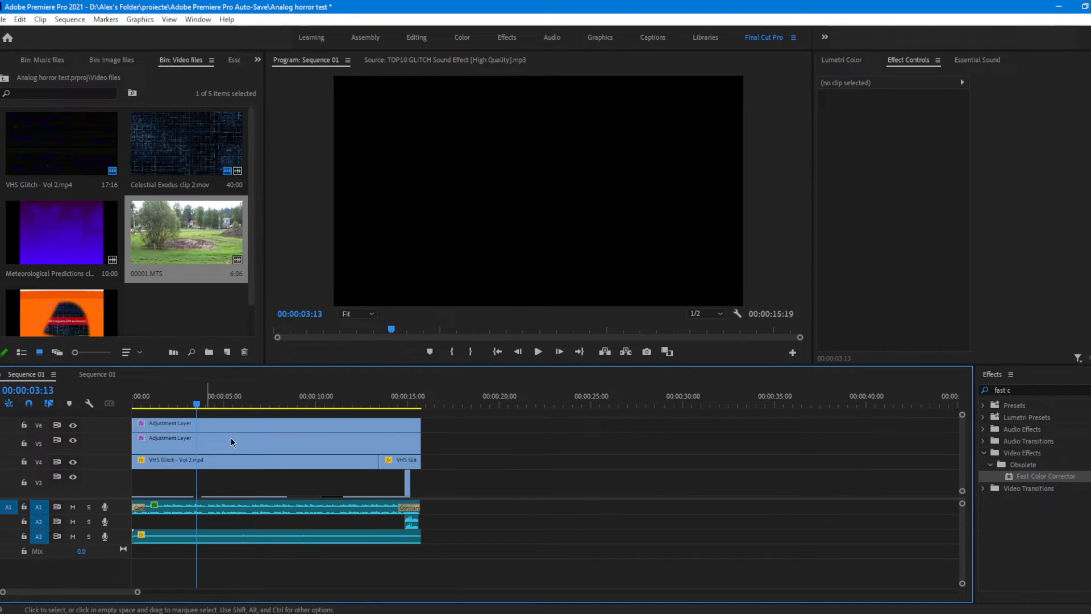
pyautogui.click(140, 425)
pyautogui.click(73, 425)
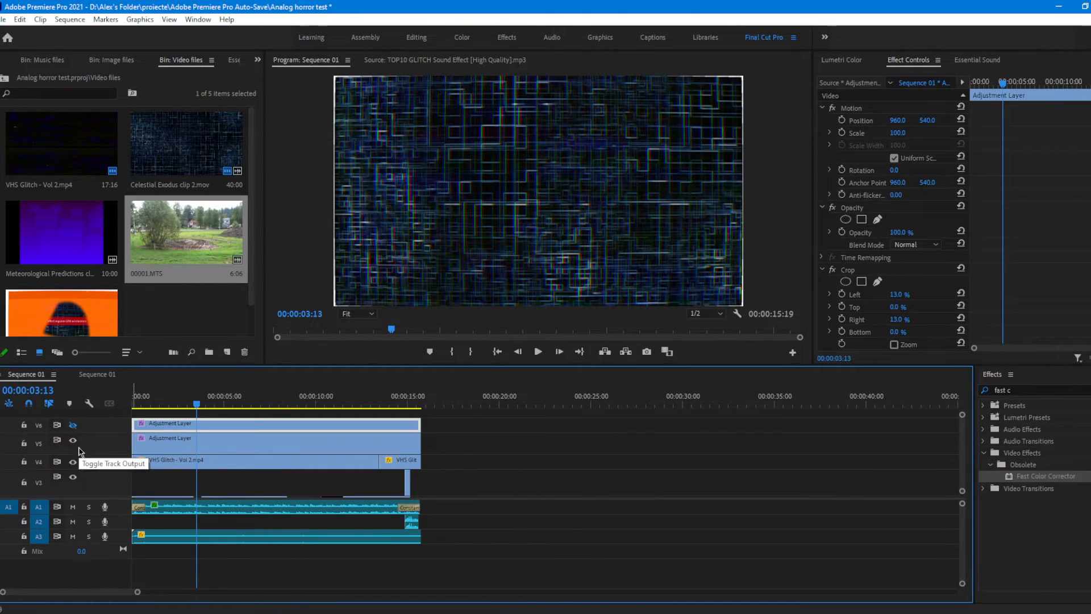
pyautogui.click(73, 440)
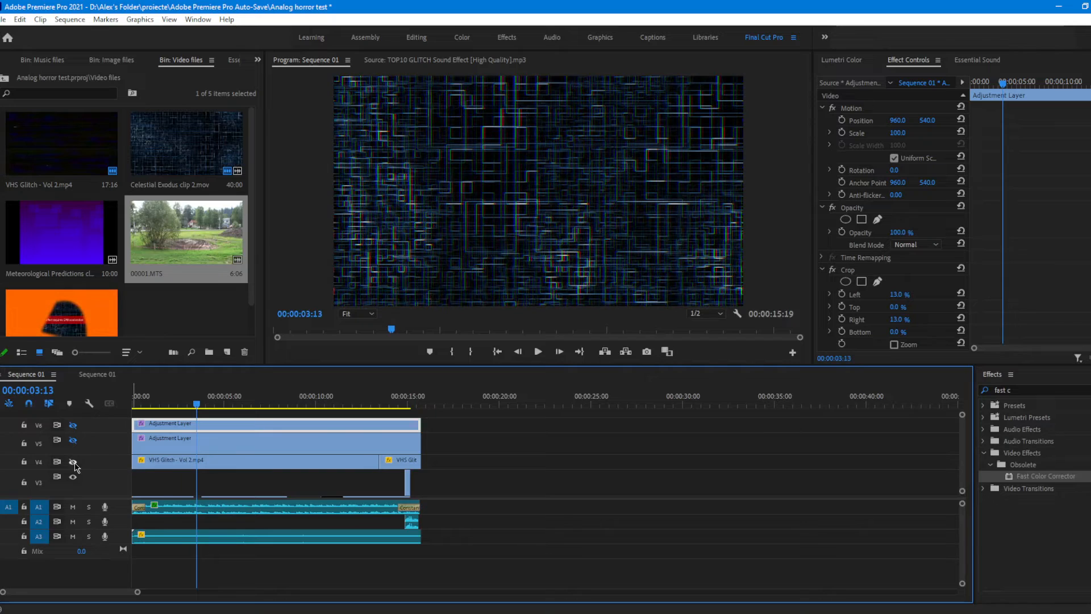
# Step: Turn off the VR Digital Glitch effect on the Celestial Exodus clip 2.mov background clip on V1
pyautogui.scroll(-2, 80, 483)
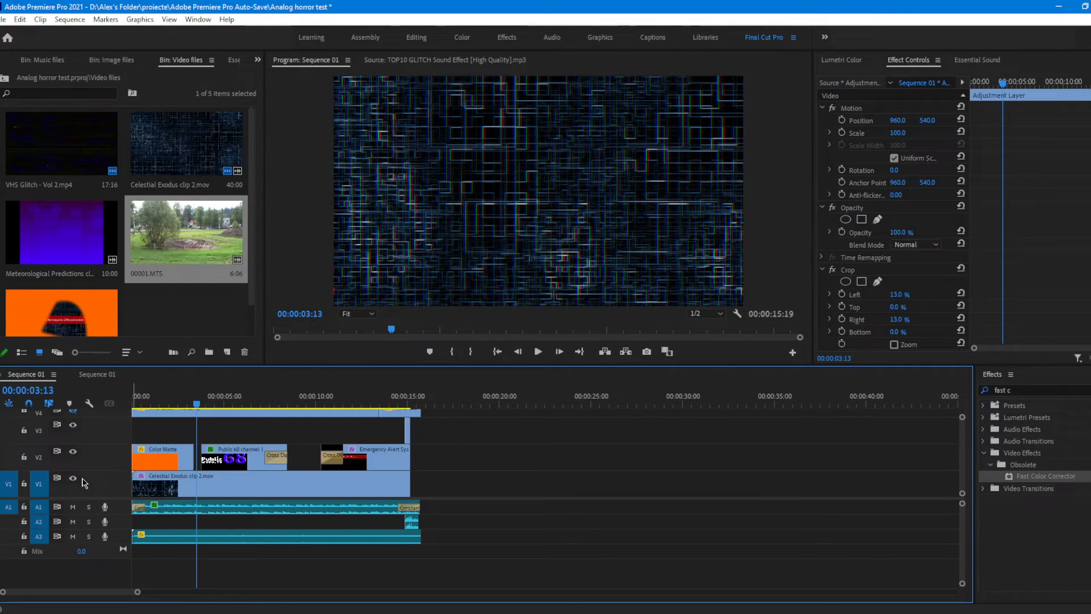
pyautogui.click(158, 495)
pyautogui.click(833, 270)
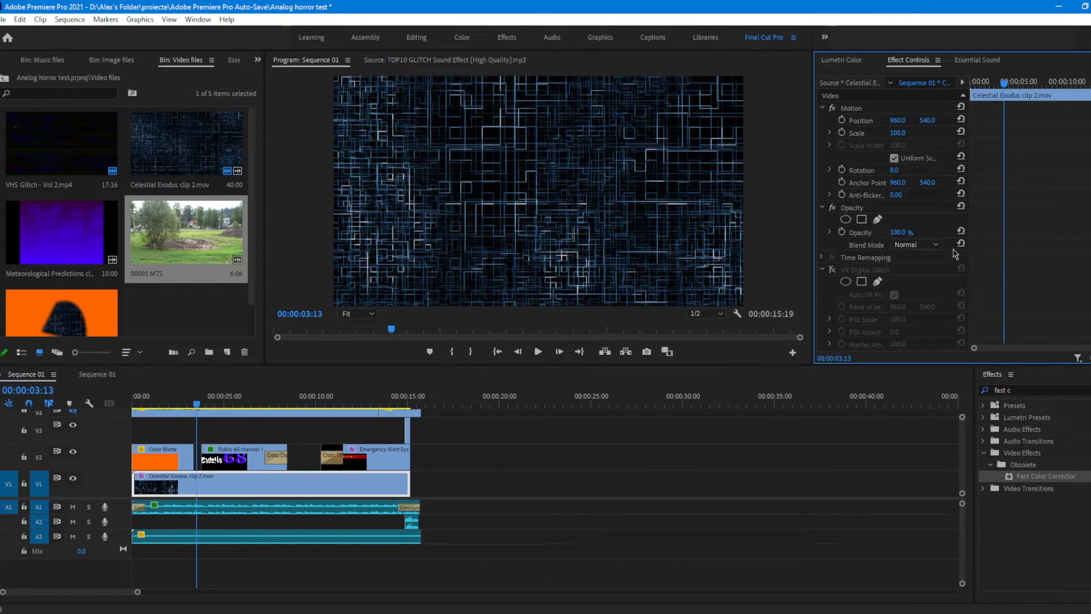
pyautogui.scroll(-3, 897, 152)
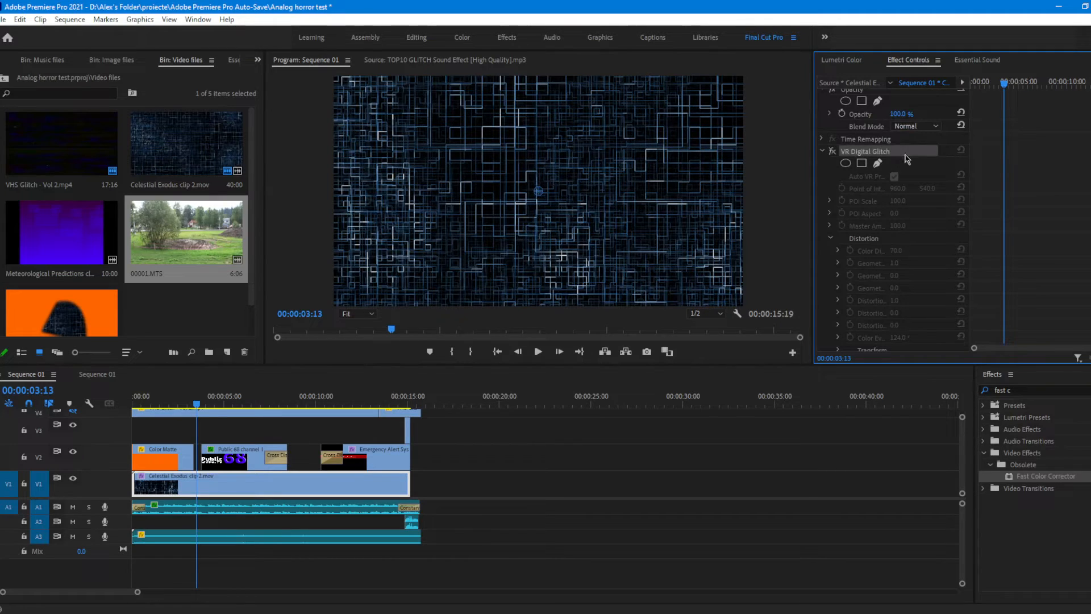
# Step: Show the clean background frame full screen from the Program monitor and capture it for the thumbnail
pyautogui.scroll(-2, 909, 242)
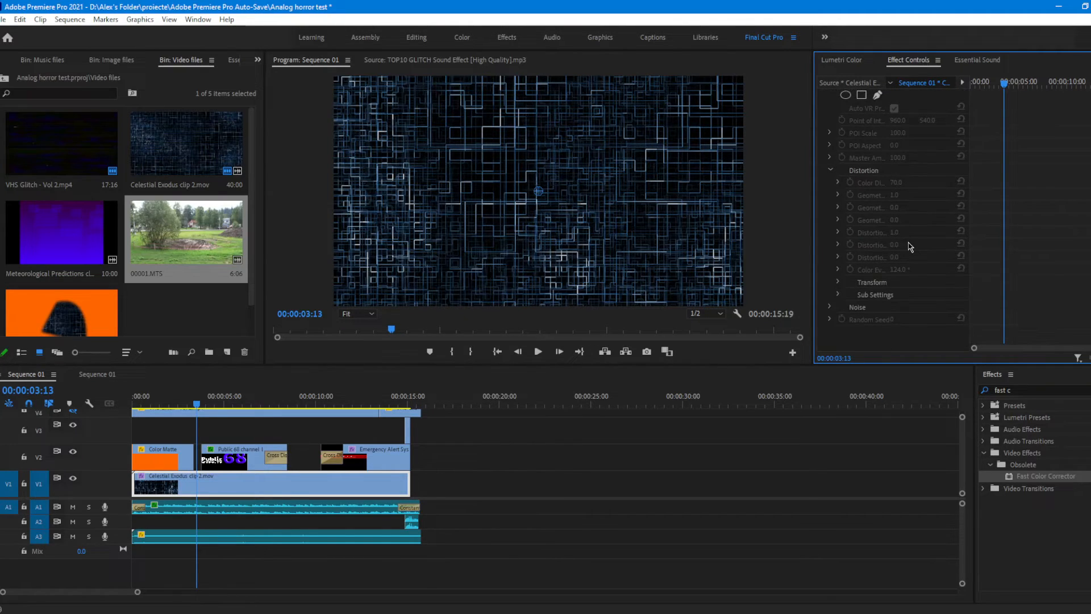
pyautogui.click(785, 197)
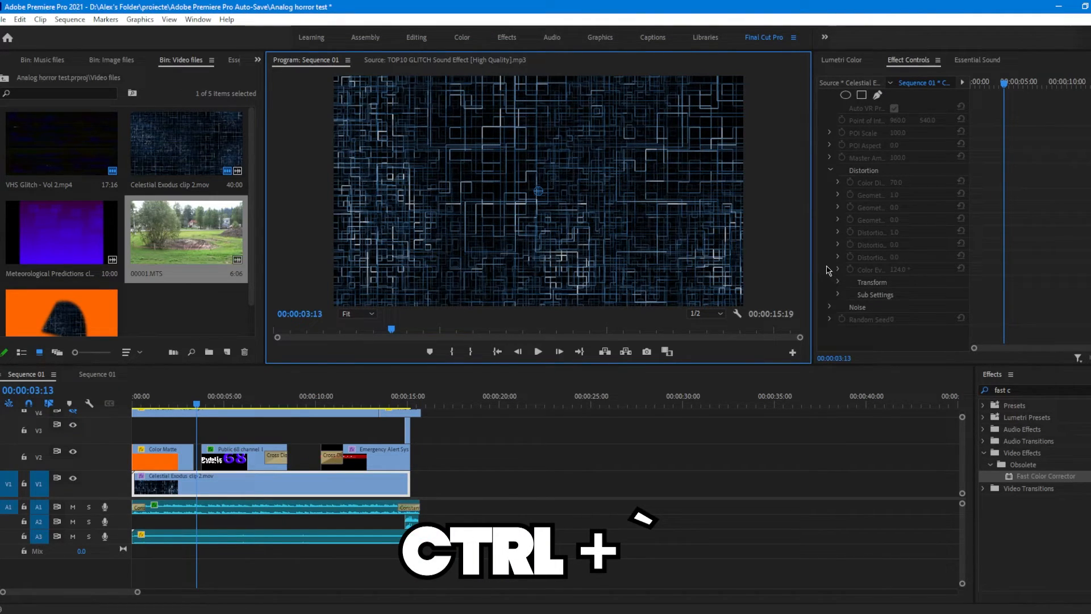
pyautogui.hotkey('ctrl', '`')
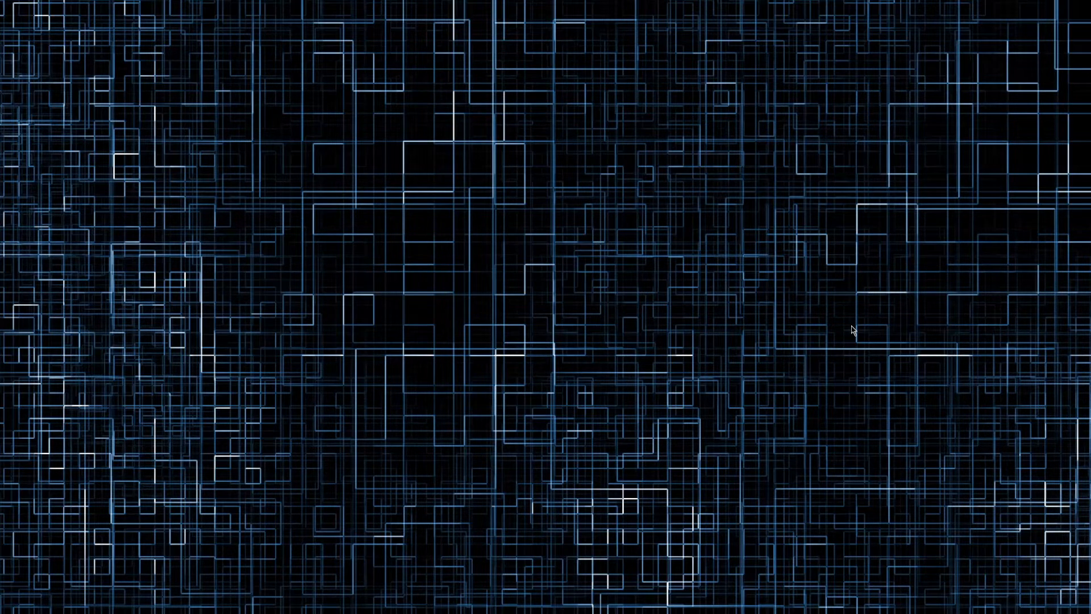
pyautogui.hotkey('ctrl', '`')
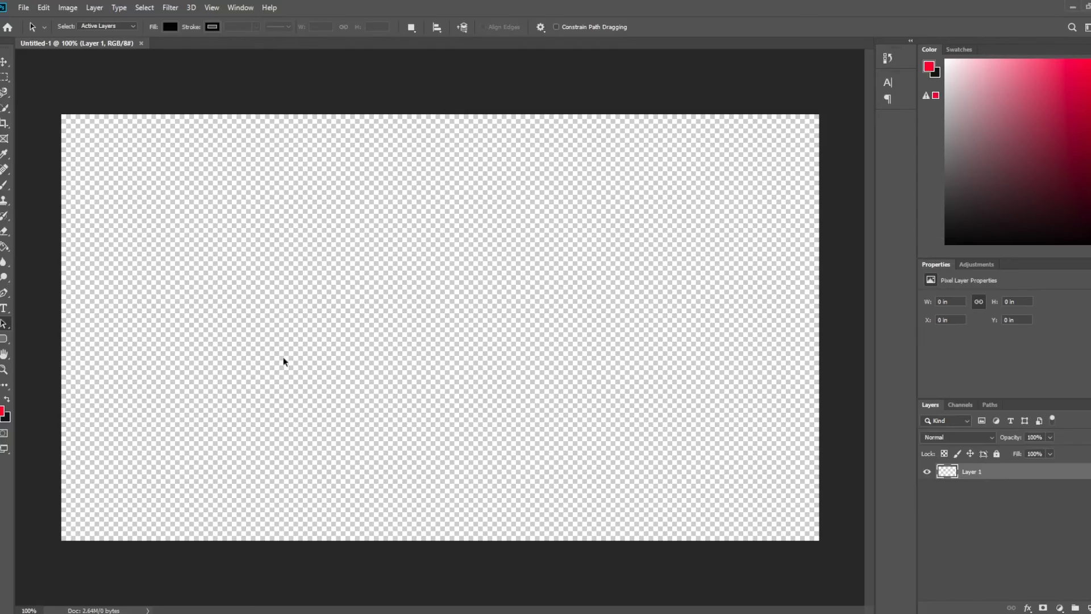
# Step: In Photoshop, paste the captured background frame and scale it proportionally to fill the 1280 x 720 canvas
pyautogui.hotkey('ctrl', 'v')
pyautogui.click(4, 61)
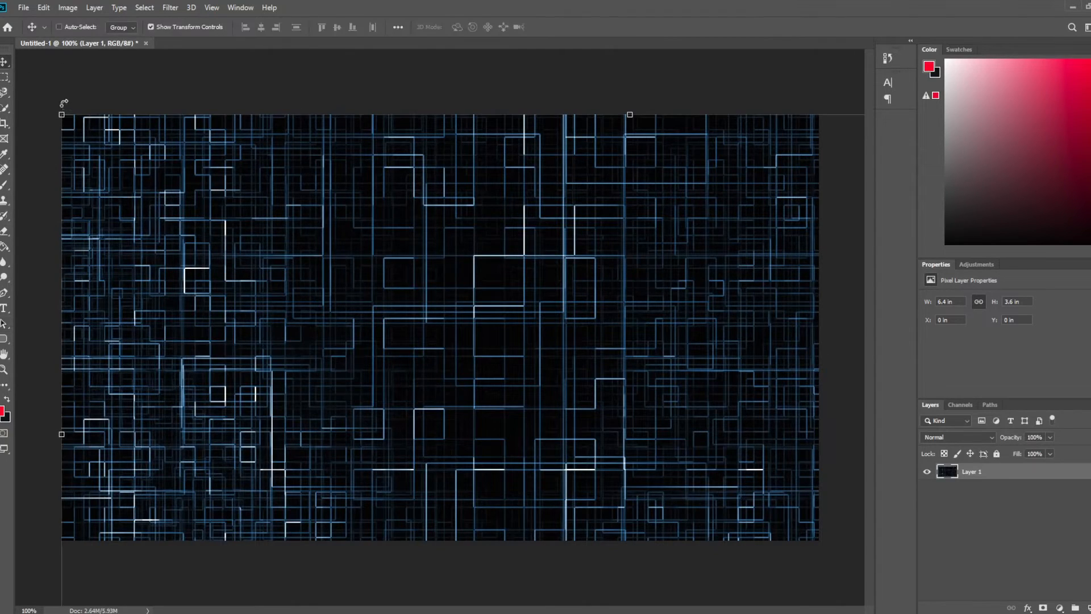
pyautogui.moveTo(61, 113); pyautogui.dragTo(616, 427)
pyautogui.moveTo(742, 462); pyautogui.dragTo(187, 252)
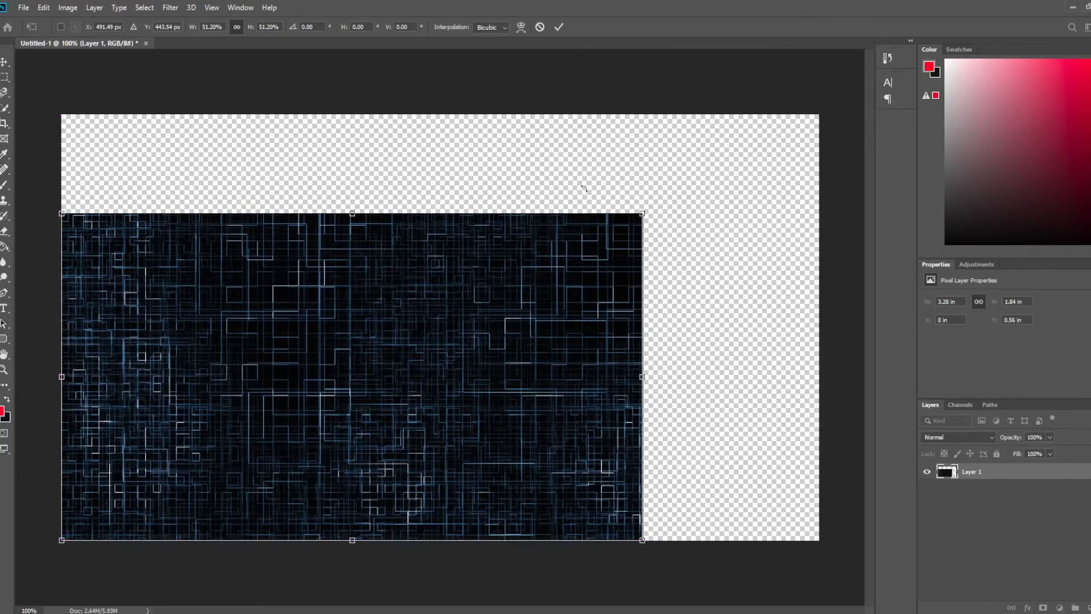
pyautogui.moveTo(639, 216); pyautogui.dragTo(822, 113)
pyautogui.click(559, 27)
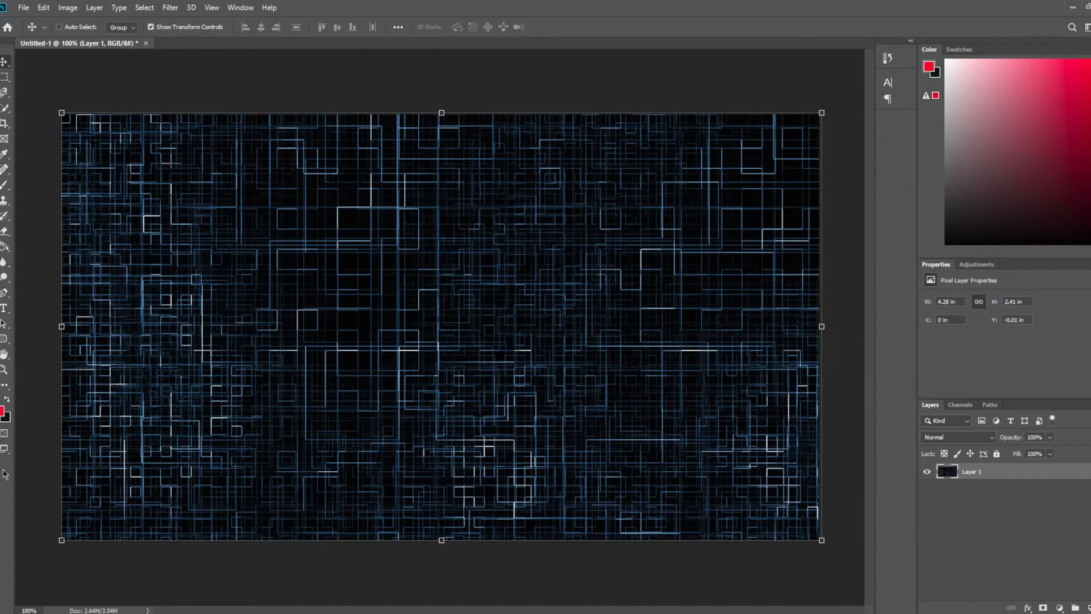
# Step: Place the Solar Tapes Logo Thumb. image from the Thumbnails and Banners folder at the centre of the canvas
pyautogui.hotkey('alt', 'Tab')
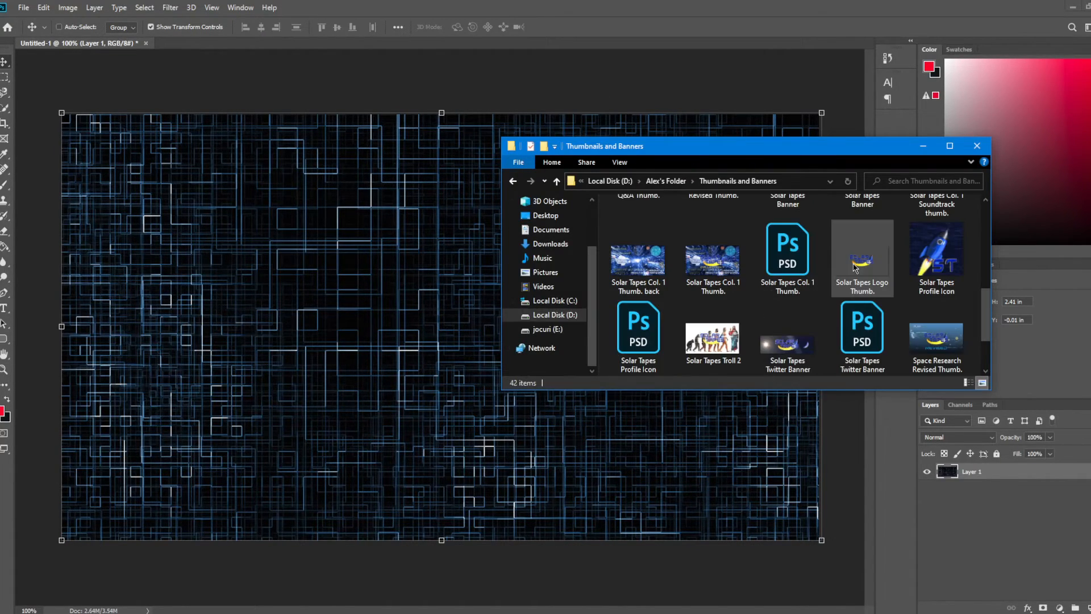
pyautogui.moveTo(854, 264); pyautogui.dragTo(250, 318)
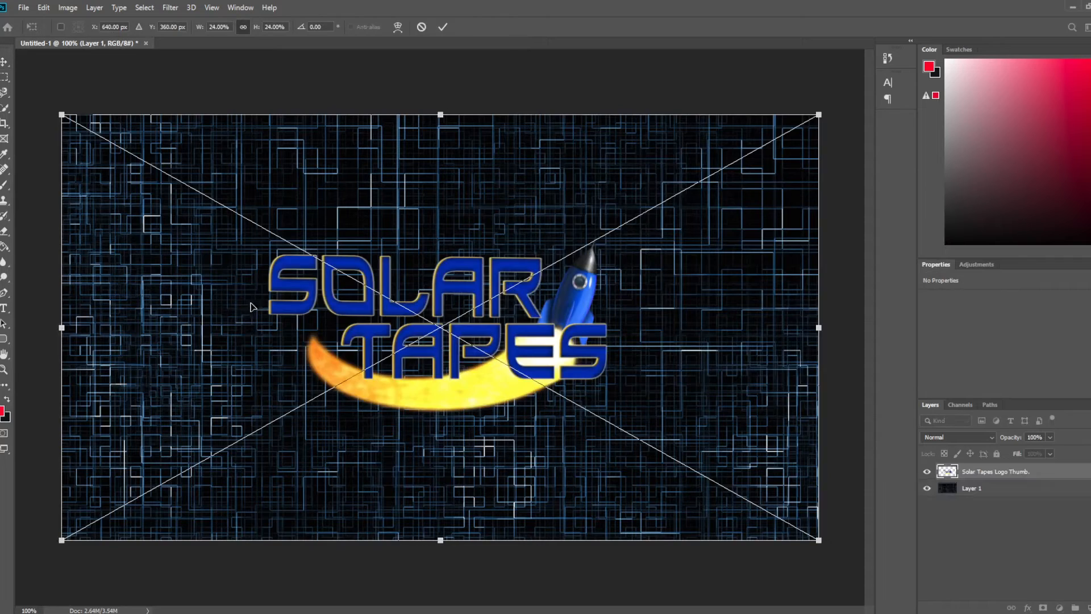
pyautogui.click(442, 27)
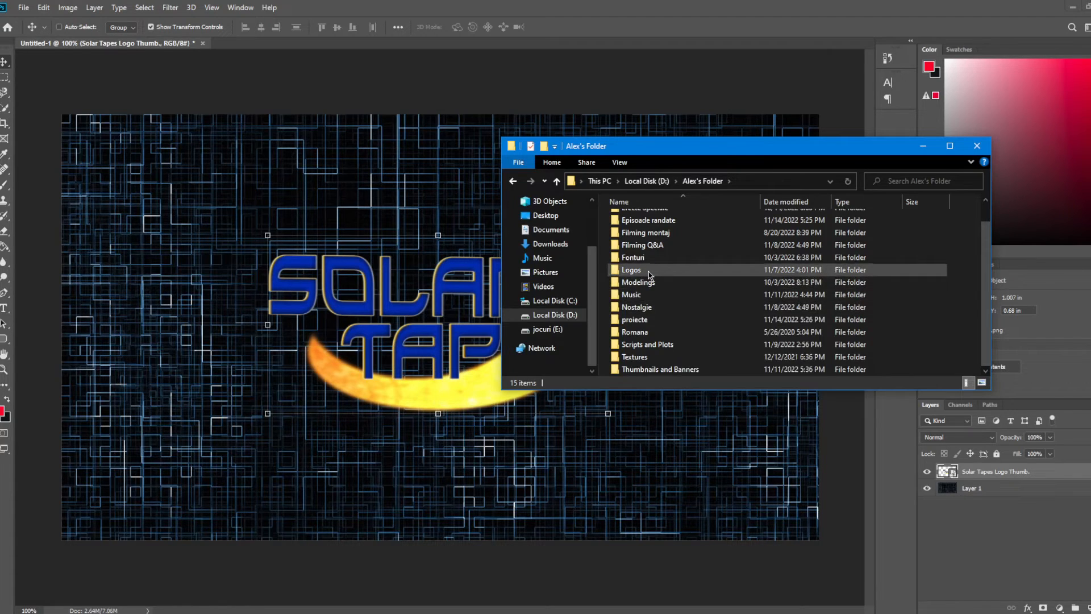
# Step: Place the Public 68 channel logo from the Logos folder and scale it to 8% beside the Solar Tapes logo
pyautogui.doubleClick(649, 275)
pyautogui.scroll(-4, 830, 318)
pyautogui.scroll(1, 827, 329)
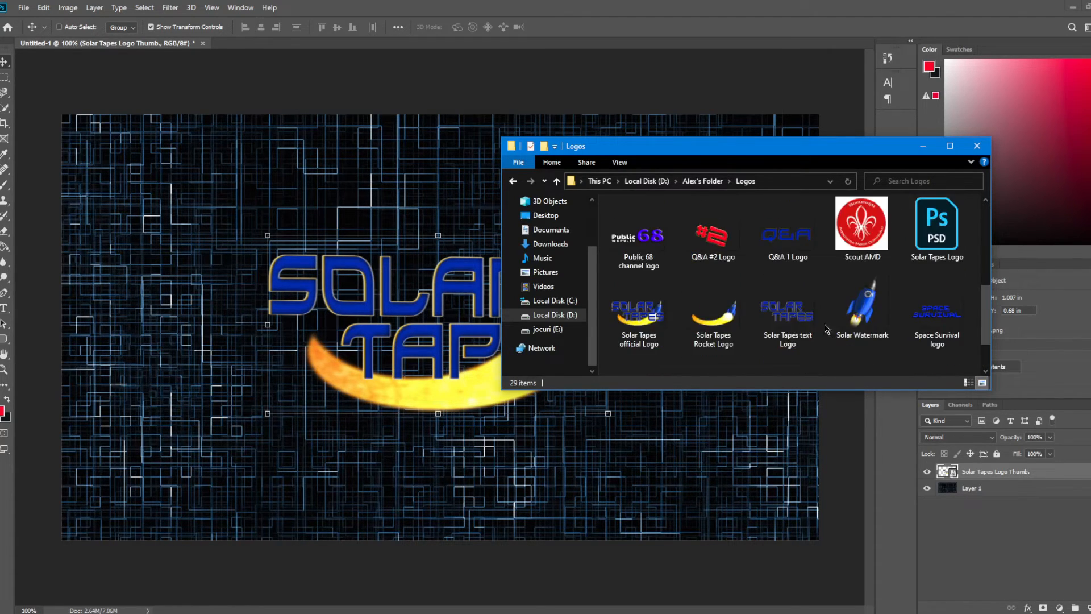
pyautogui.moveTo(638, 235); pyautogui.dragTo(273, 255)
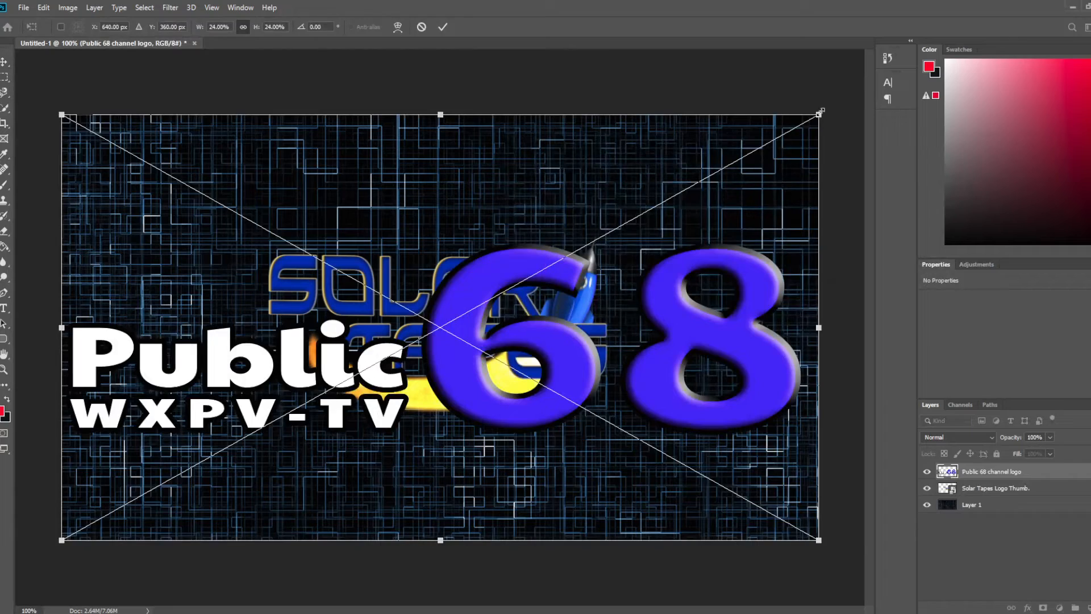
pyautogui.moveTo(820, 111); pyautogui.dragTo(394, 392)
pyautogui.moveTo(322, 419); pyautogui.dragTo(321, 282)
pyautogui.moveTo(406, 205); pyautogui.dragTo(308, 245)
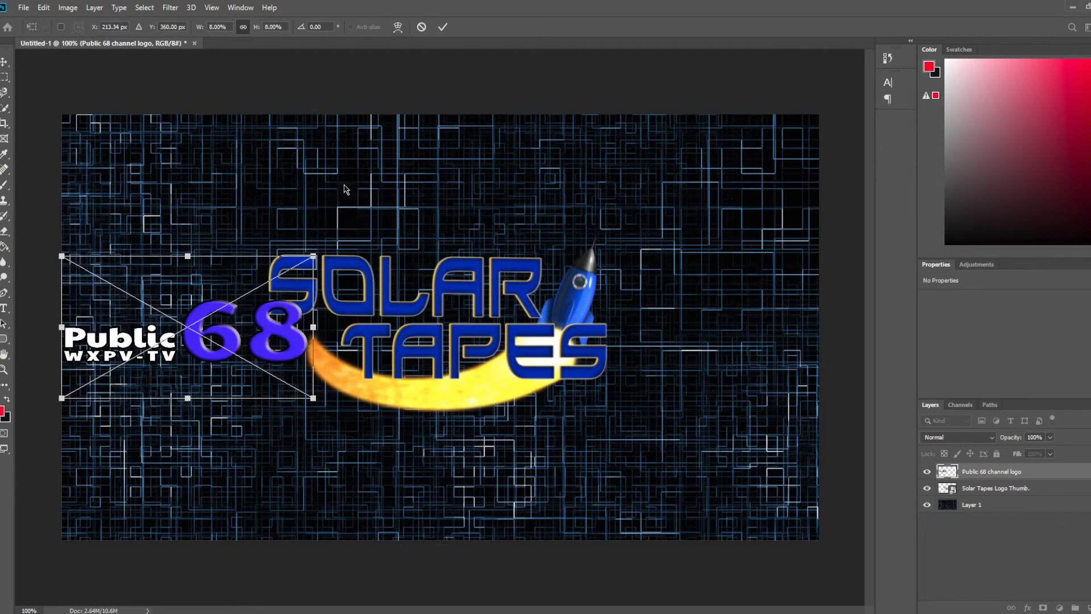
pyautogui.click(443, 29)
# Step: Move the Public 68 channel logo layer beneath the Solar Tapes logo layer and set its opacity to 50%
pyautogui.moveTo(978, 474); pyautogui.dragTo(978, 506)
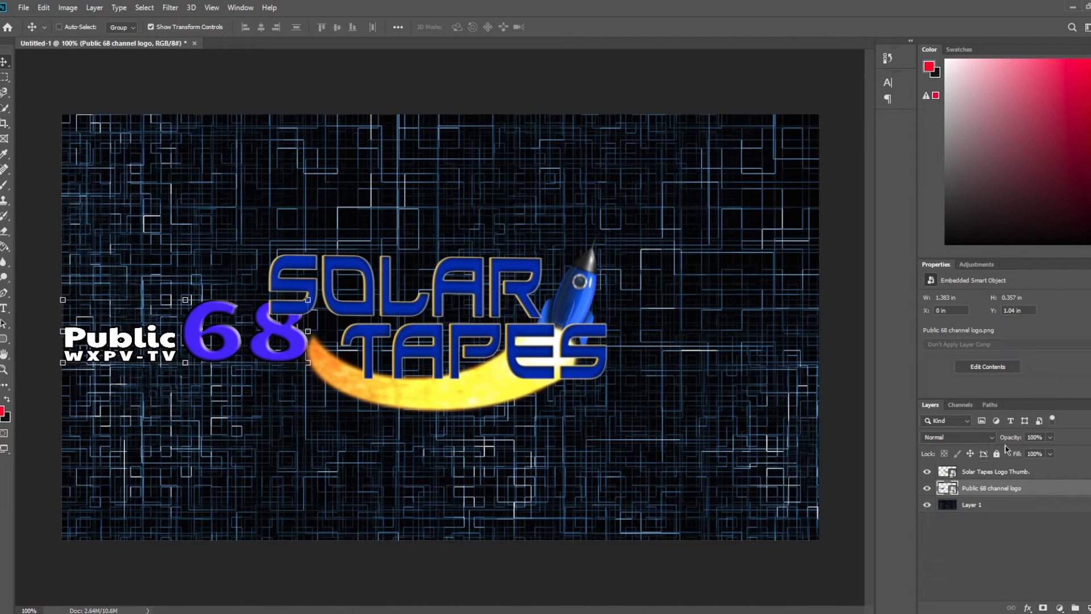
pyautogui.rightClick(996, 490)
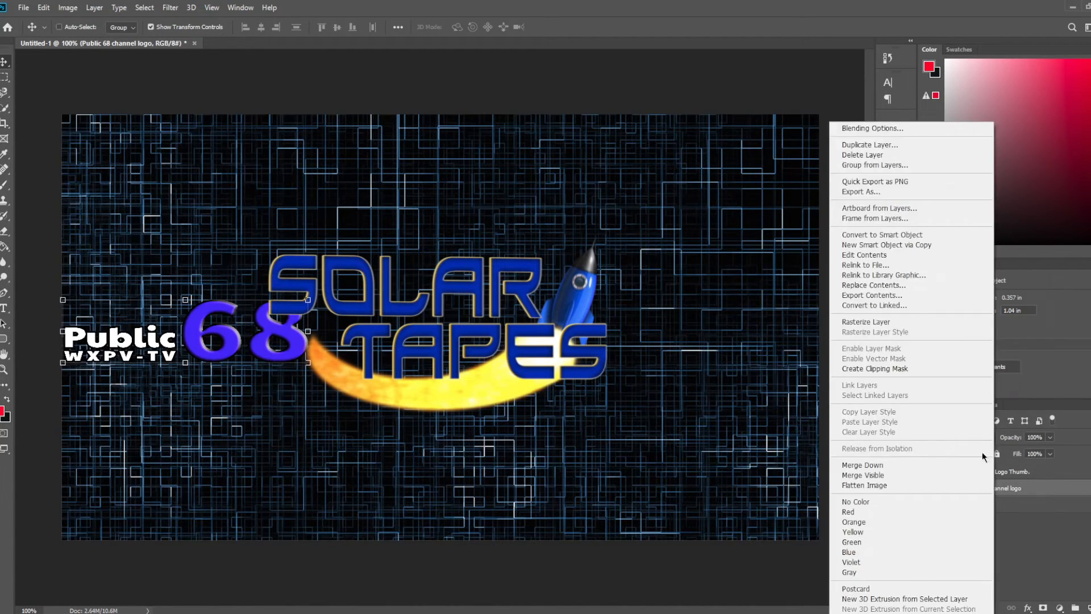
pyautogui.click(896, 128)
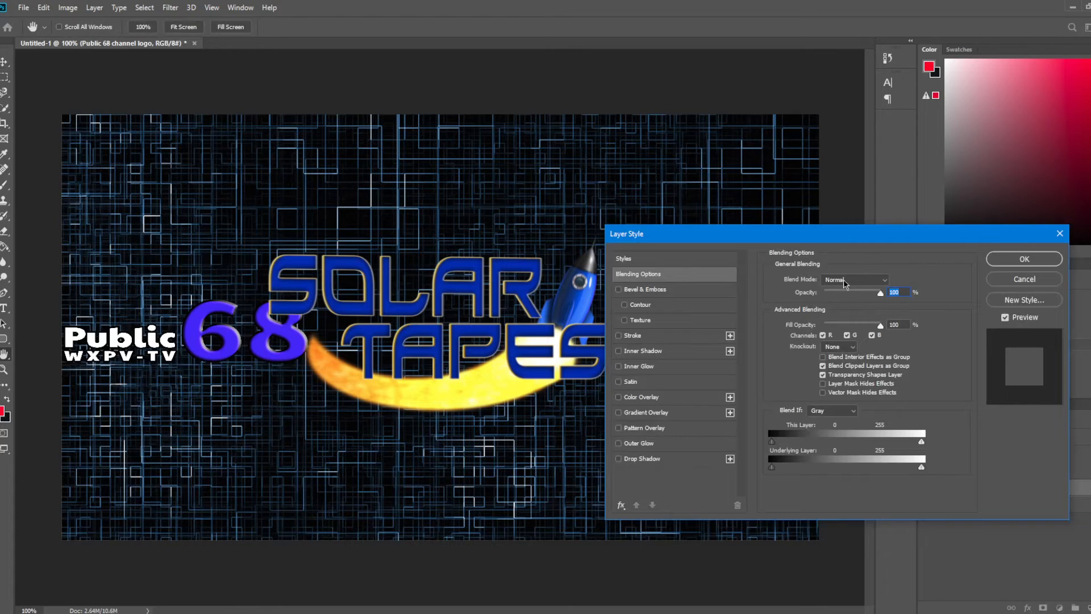
pyautogui.write('50')
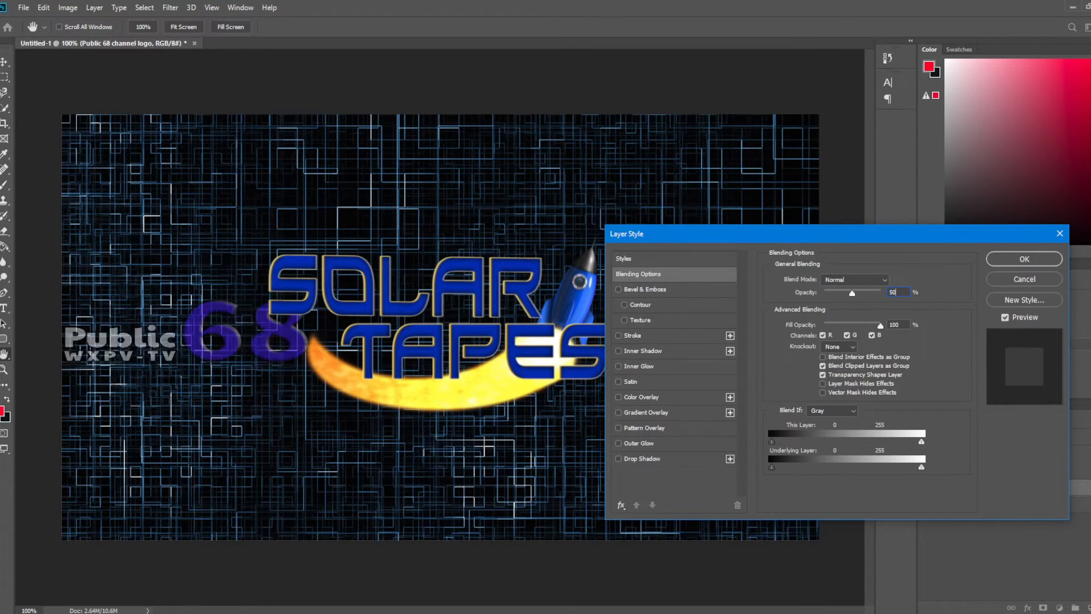
pyautogui.click(1012, 262)
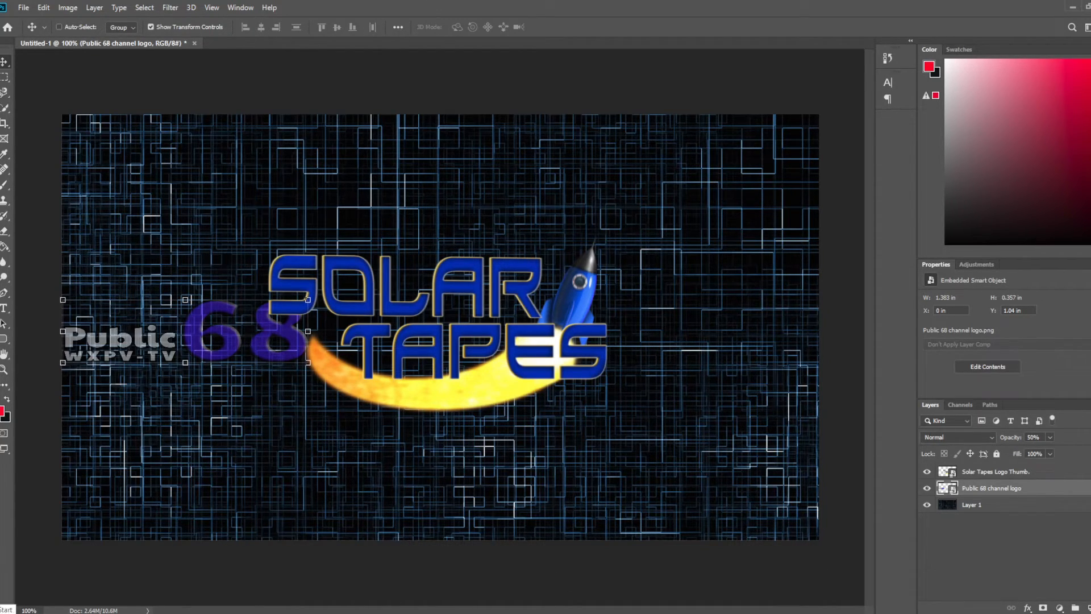
# Step: In Premiere Pro, open VHS Glitch - Vol 2.mp4 in the Source monitor and capture its first frame full screen
pyautogui.click(94, 612)
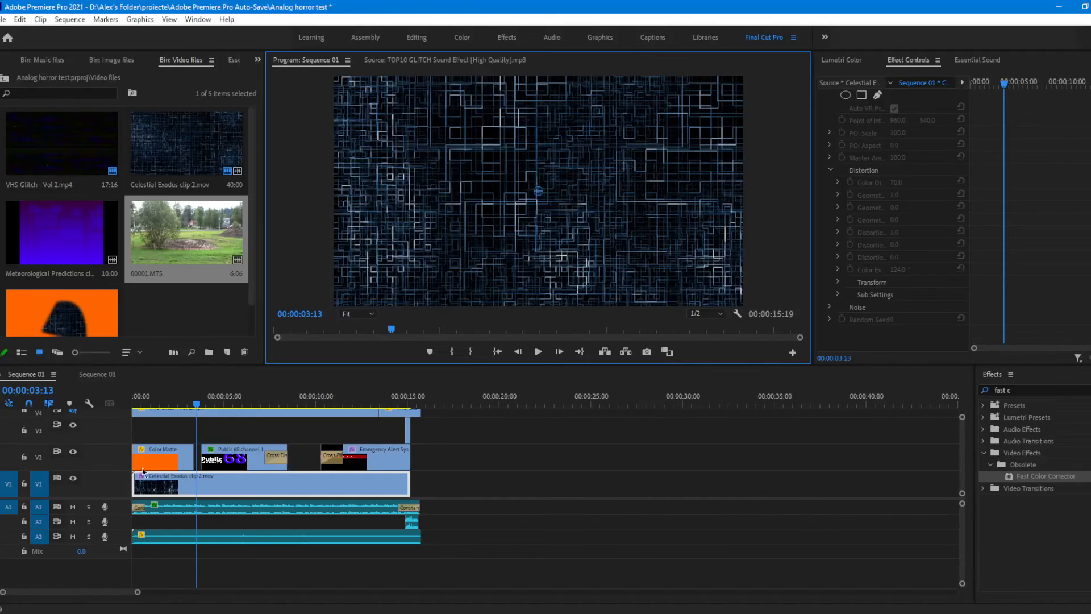
pyautogui.doubleClick(62, 157)
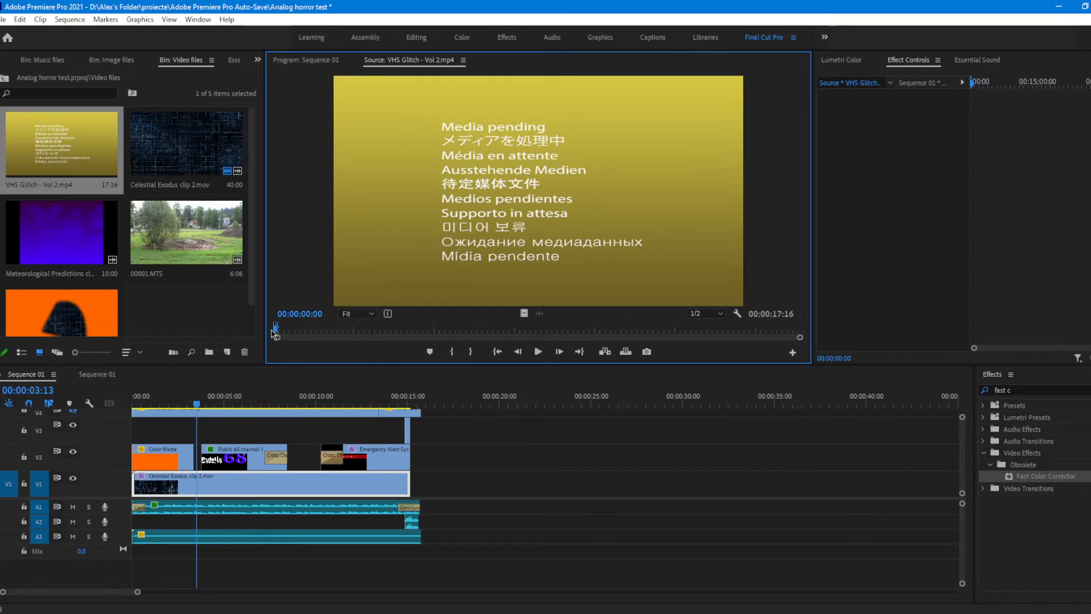
pyautogui.moveTo(280, 335); pyautogui.dragTo(275, 335)
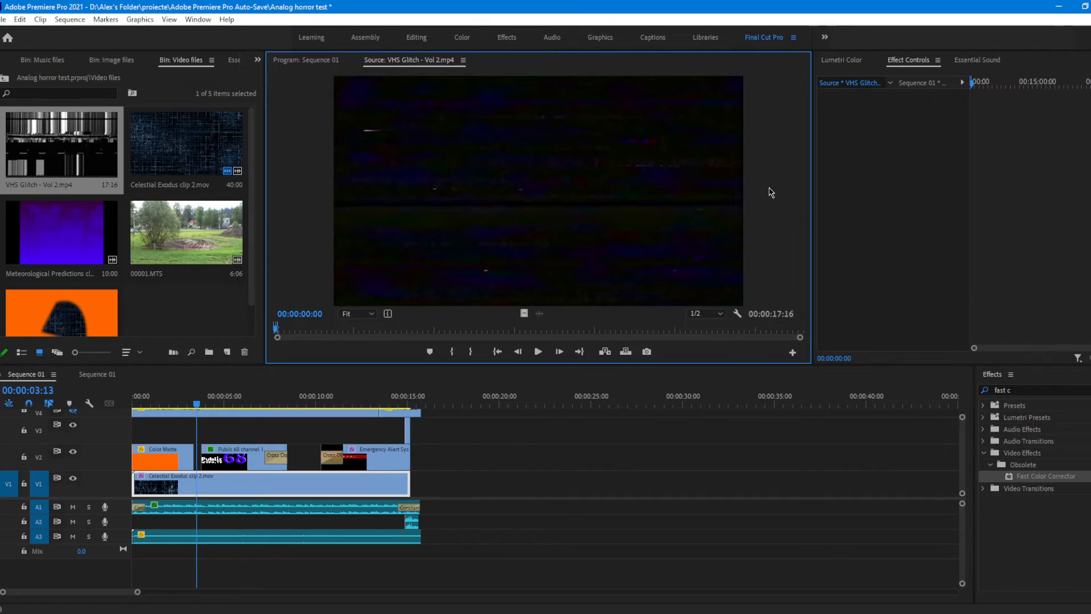
pyautogui.hotkey('ctrl', '`')
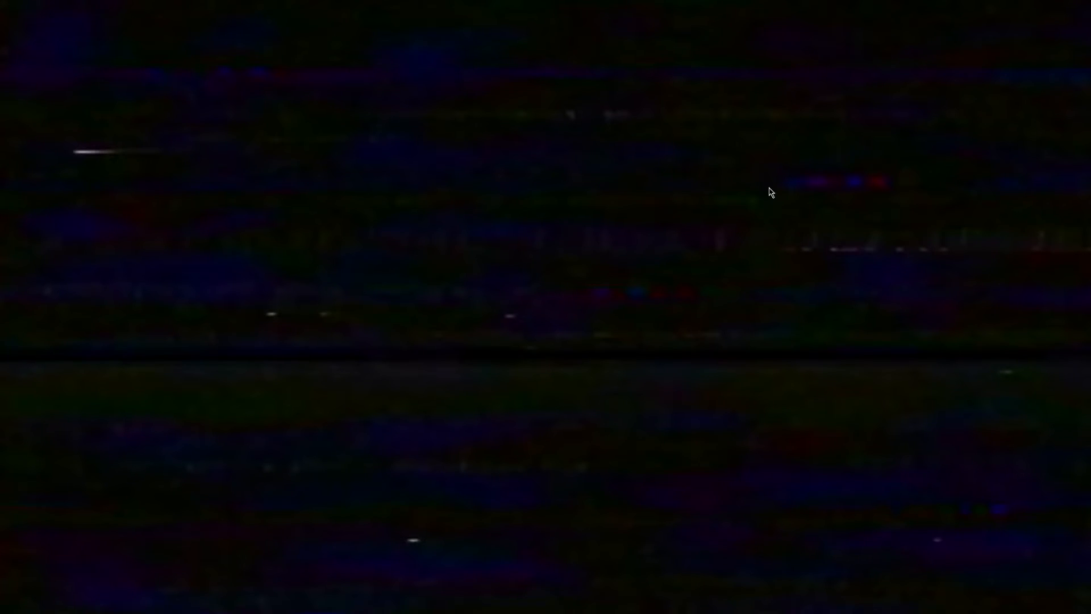
pyautogui.hotkey('ctrl', '`')
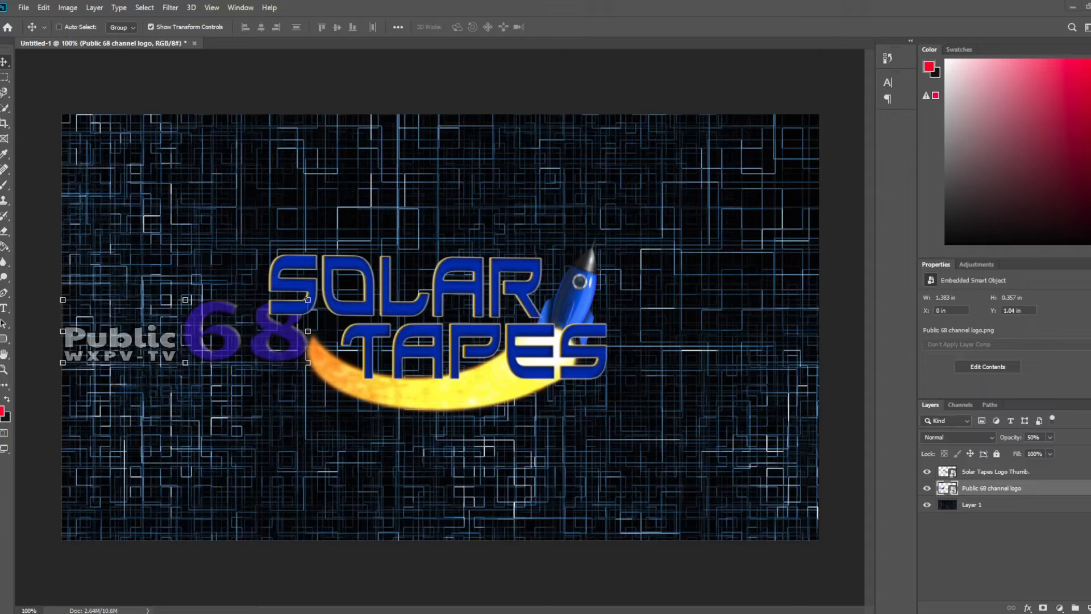
# Step: Back in Photoshop, paste the VHS glitch frame above the Public 68 logo and scale it to fill the canvas
pyautogui.hotkey('ctrl', 'v')
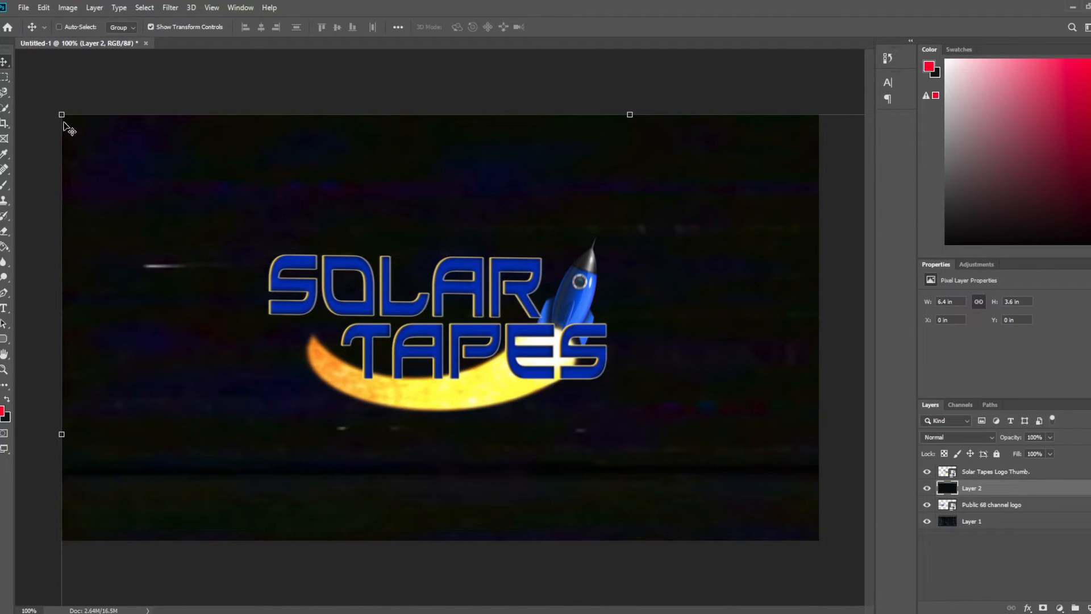
pyautogui.moveTo(62, 114); pyautogui.dragTo(483, 351)
pyautogui.moveTo(630, 422); pyautogui.dragTo(210, 212)
pyautogui.moveTo(777, 138); pyautogui.dragTo(820, 114)
pyautogui.click(558, 27)
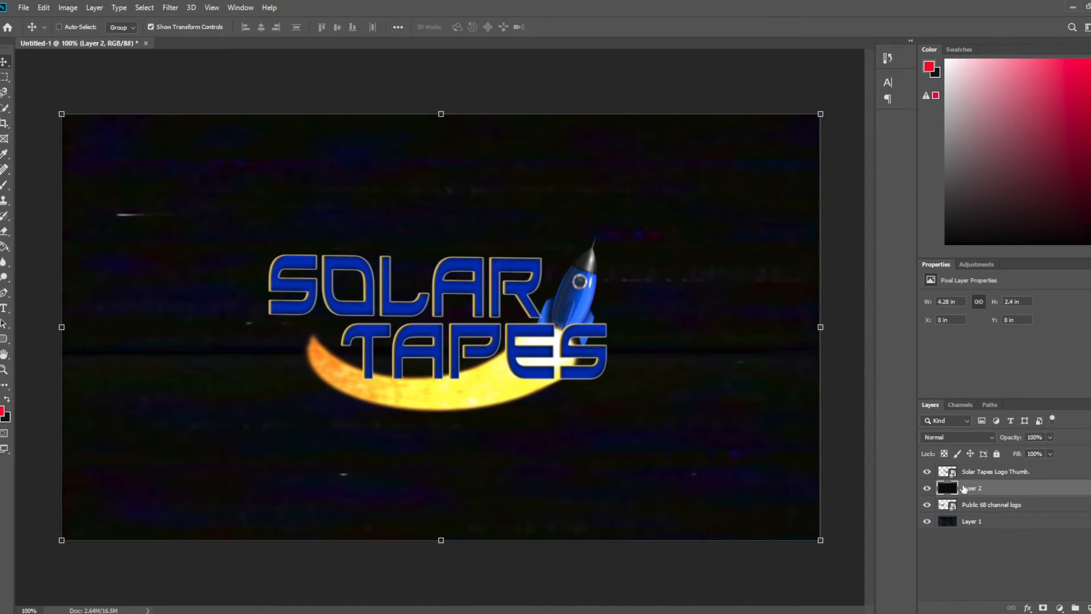
# Step: Set the blend mode of the VHS glitch layer, Layer 2, to Linear Dodge (Add)
pyautogui.click(976, 504)
pyautogui.click(986, 488)
pyautogui.rightClick(990, 492)
pyautogui.click(870, 132)
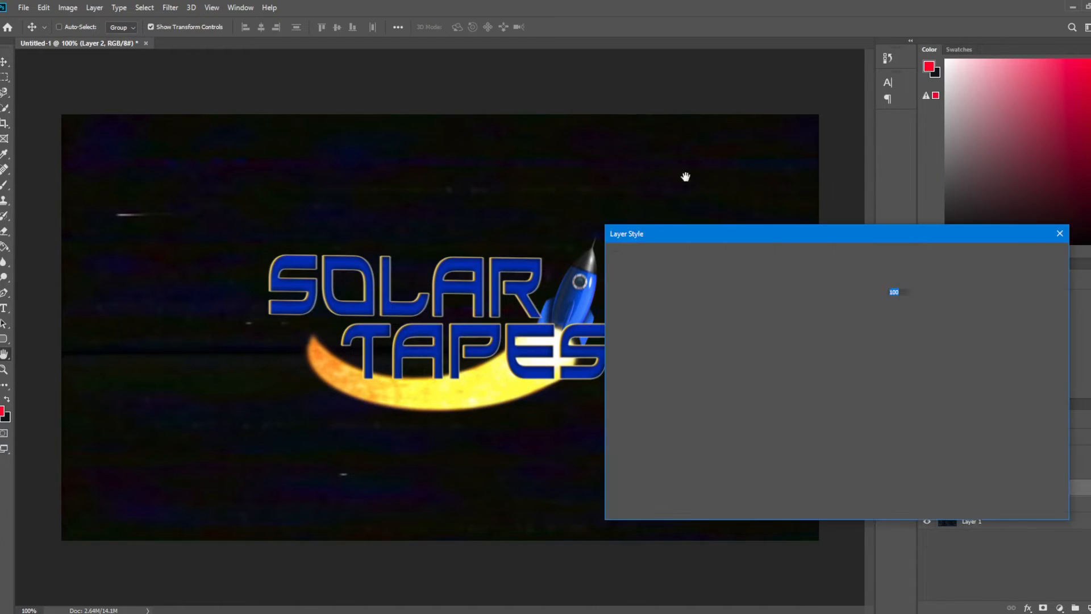
pyautogui.click(854, 280)
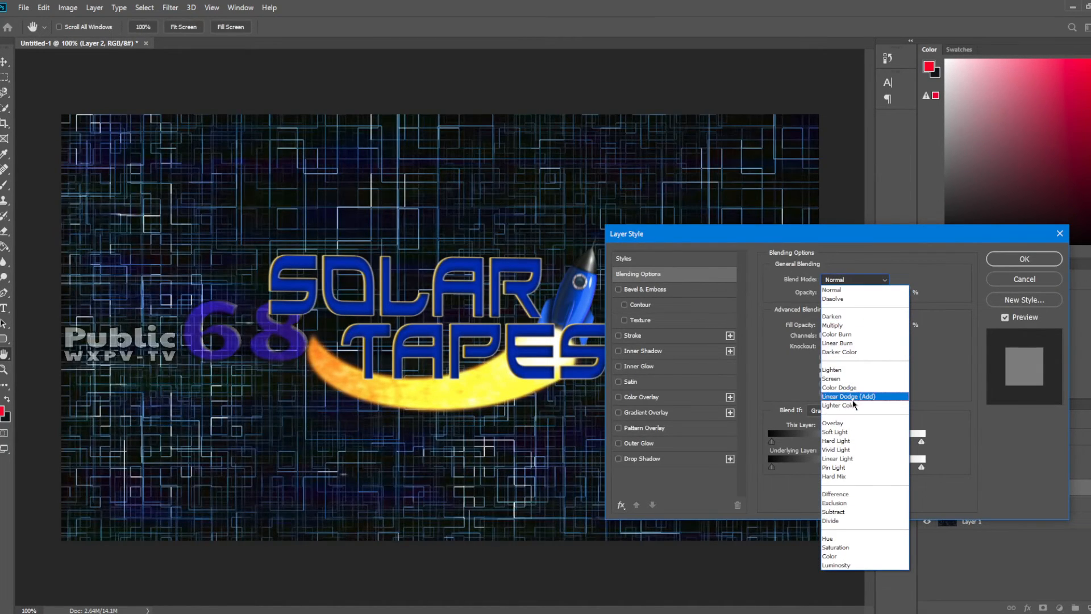
pyautogui.click(852, 398)
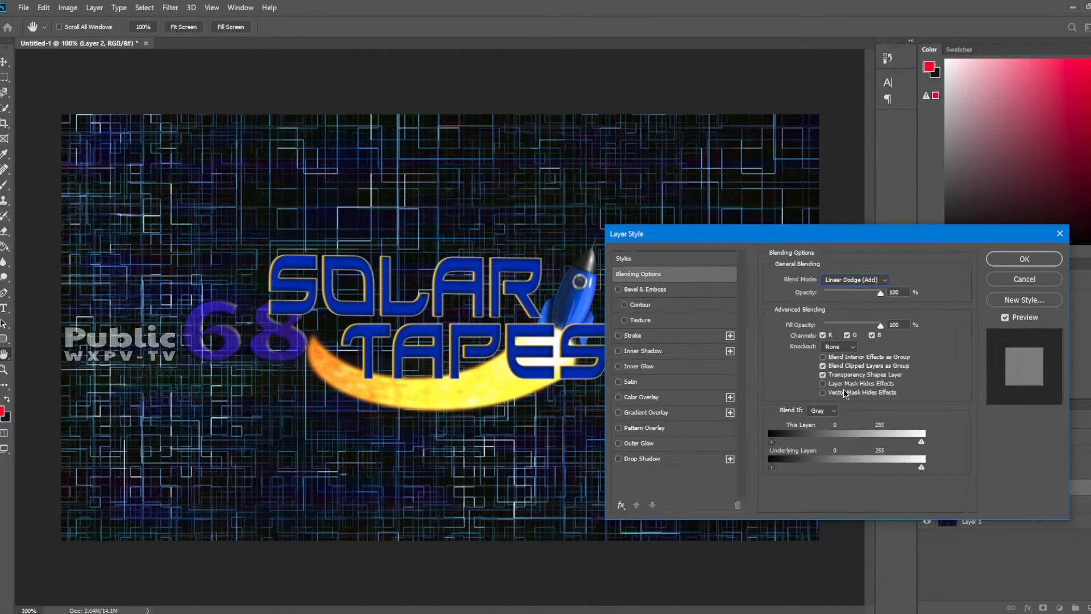
pyautogui.click(1026, 261)
# Step: Duplicate Layer 2 within the same document, keeping the name Layer 2 copy
pyautogui.click(1001, 489)
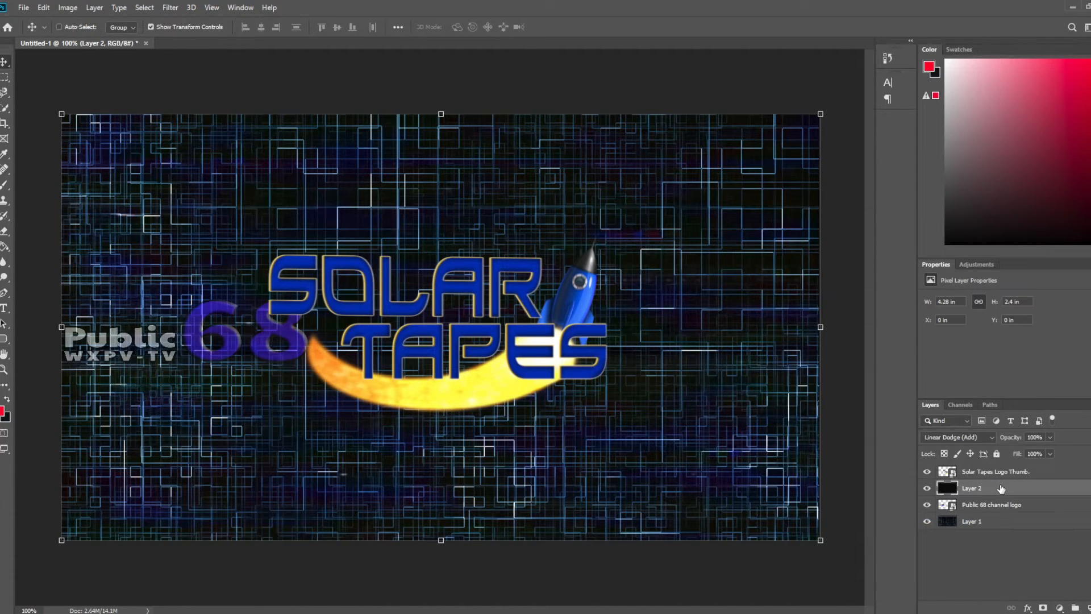
pyautogui.click(1010, 520)
pyautogui.click(992, 488)
pyautogui.rightClick(996, 492)
pyautogui.click(898, 178)
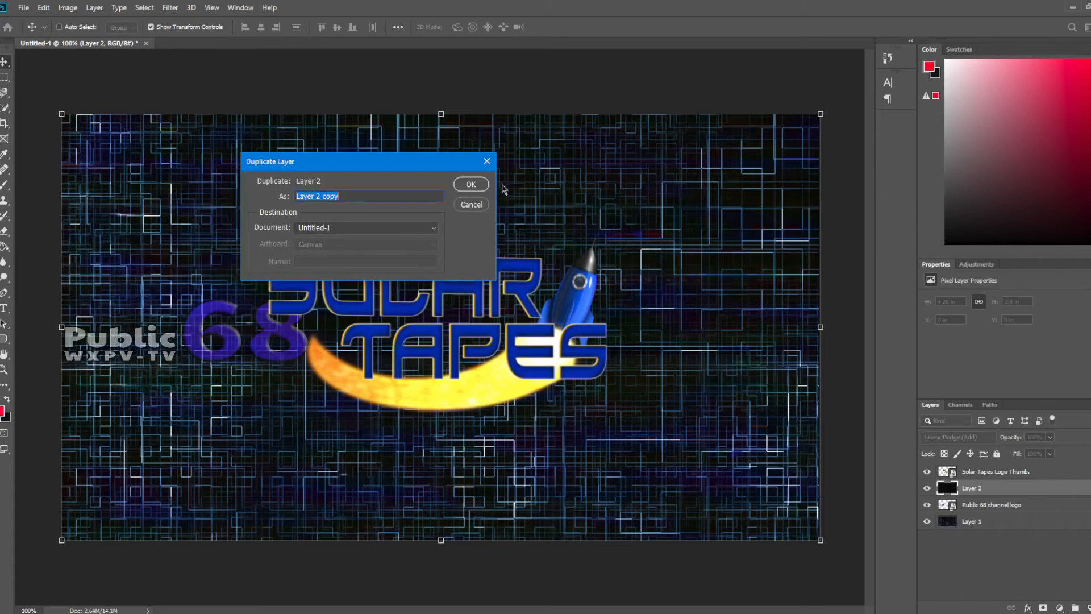
pyautogui.click(472, 185)
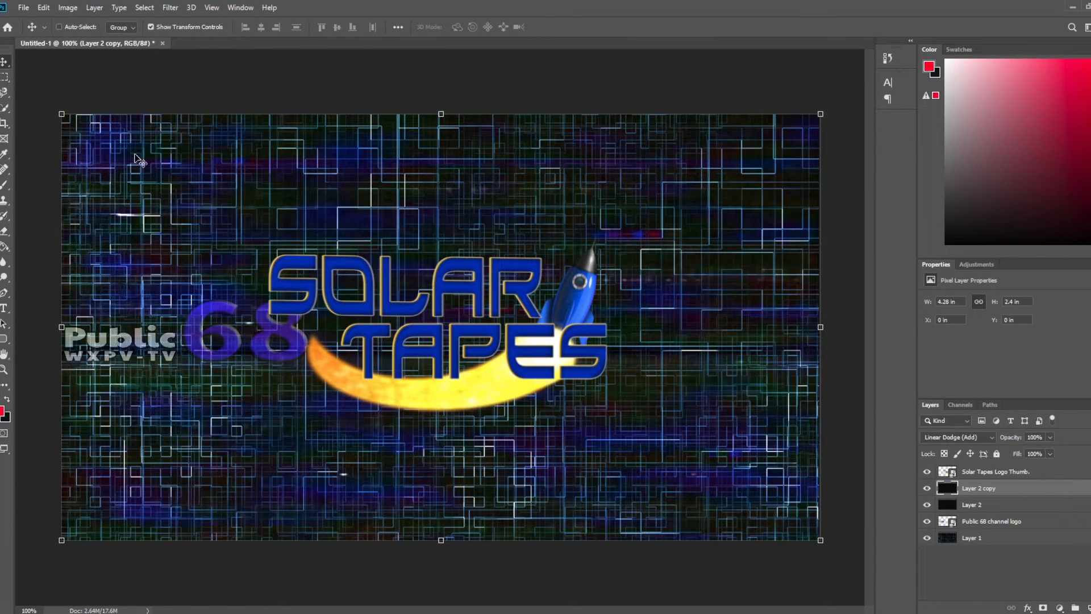
# Step: Rotate Layer 2 copy by about 180 degrees and enlarge it slightly so it extends past all canvas edges
pyautogui.moveTo(54, 146); pyautogui.dragTo(690, 444)
pyautogui.moveTo(700, 359); pyautogui.dragTo(690, 364)
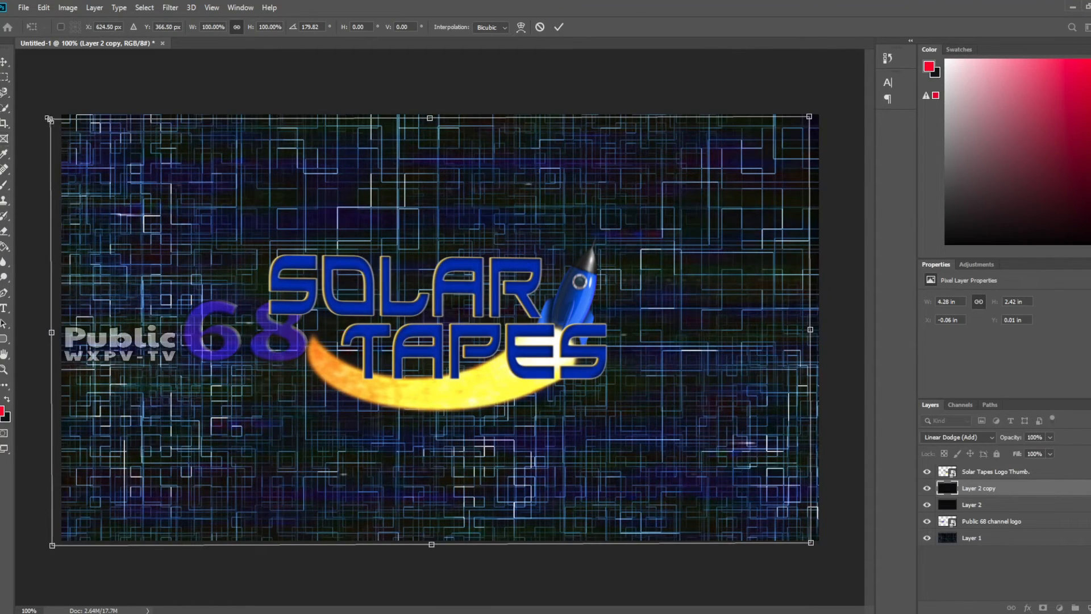
pyautogui.moveTo(49, 119); pyautogui.dragTo(22, 104)
pyautogui.moveTo(240, 177); pyautogui.dragTo(261, 180)
pyautogui.click(560, 27)
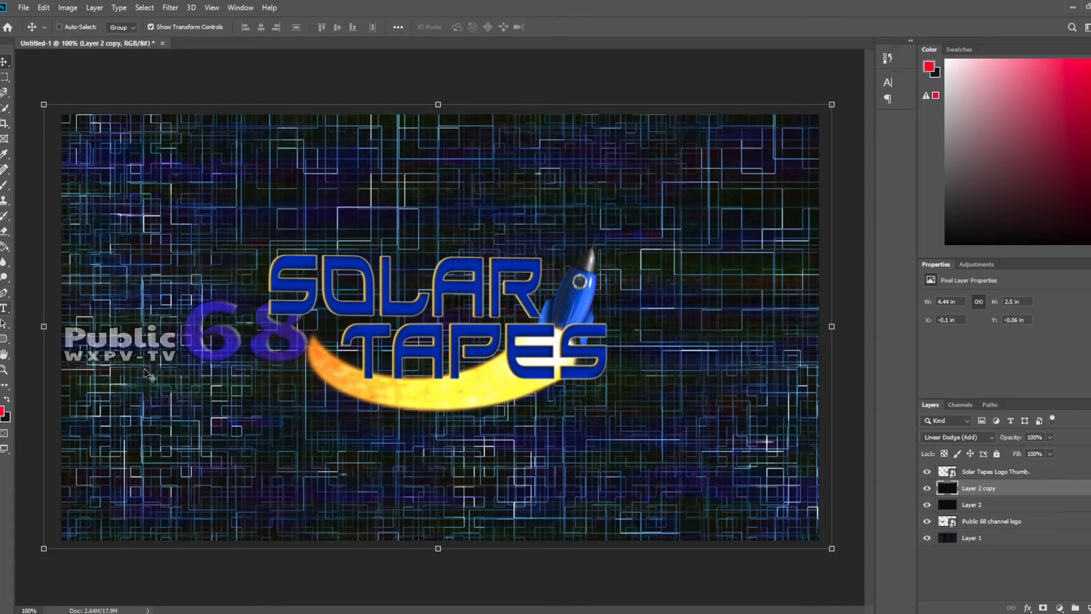
# Step: Add the text "Analog Horror Tutorial" beneath the Solar Tapes logo, enlarge it to about 22.43 pt and centre it roughly near the canvas bottom
pyautogui.click(4, 307)
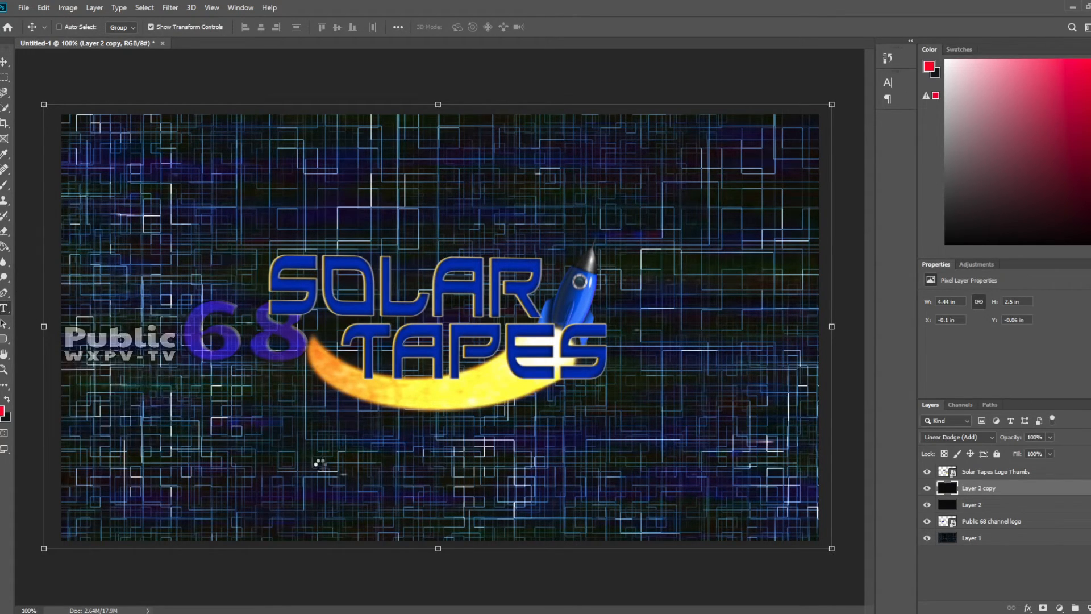
pyautogui.click(292, 479)
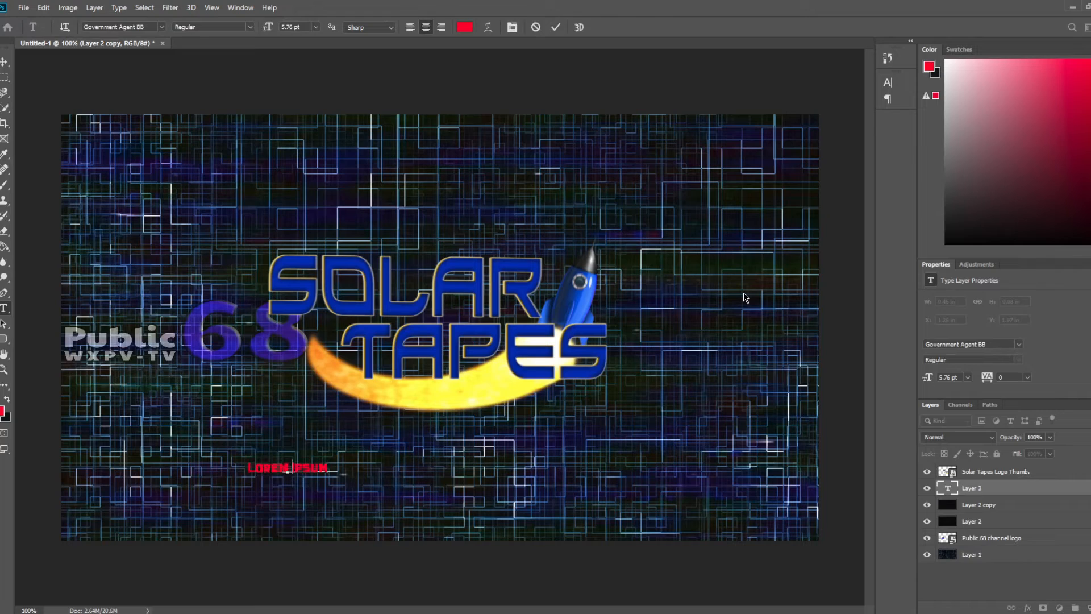
pyautogui.write('Analog Horror Tutorial')
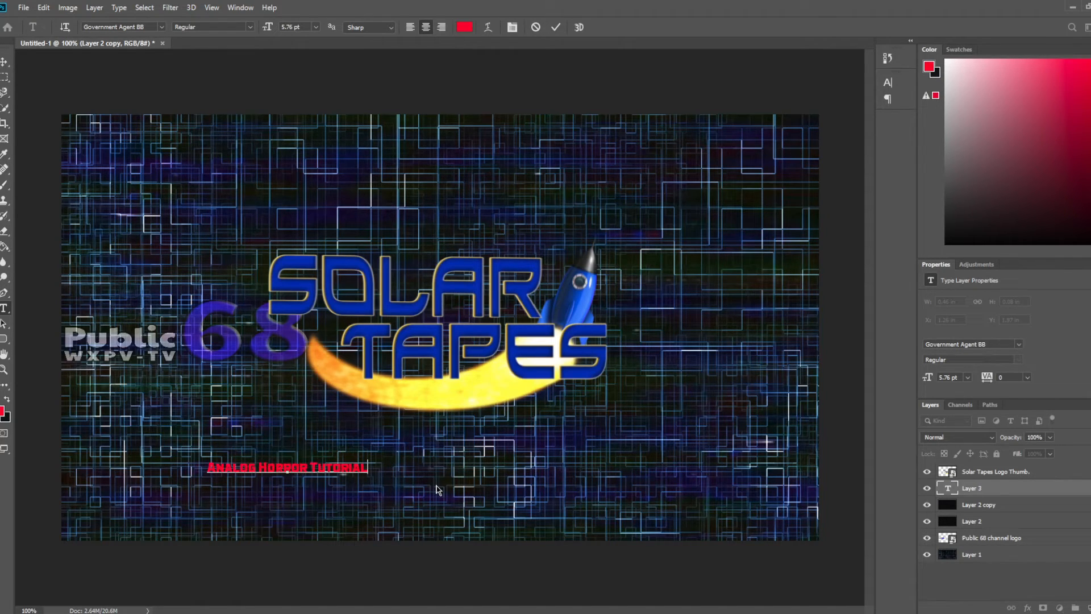
pyautogui.moveTo(511, 523); pyautogui.dragTo(721, 528)
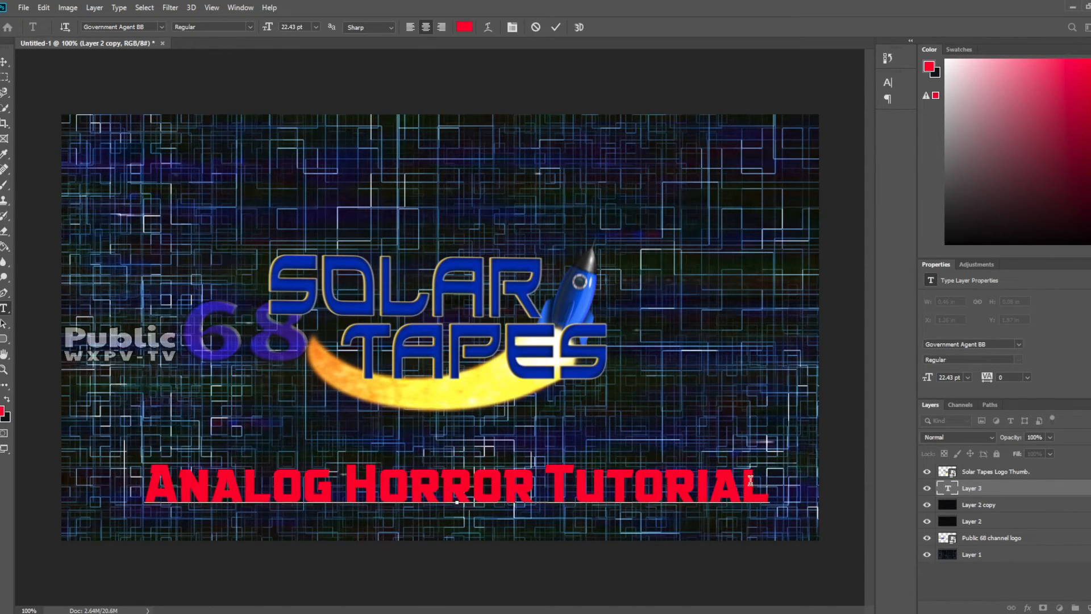
# Step: Change the font of the whole title to Pixeboy and shift the text slightly to recentre it under the logo
pyautogui.hotkey('ctrl', 'a')
pyautogui.click(162, 27)
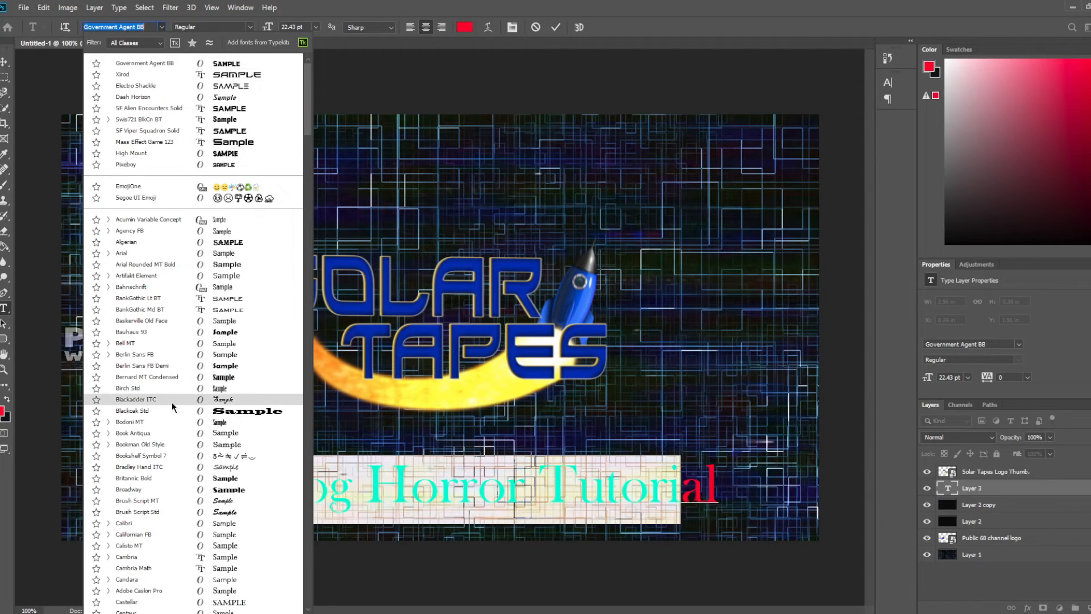
pyautogui.write('pixe')
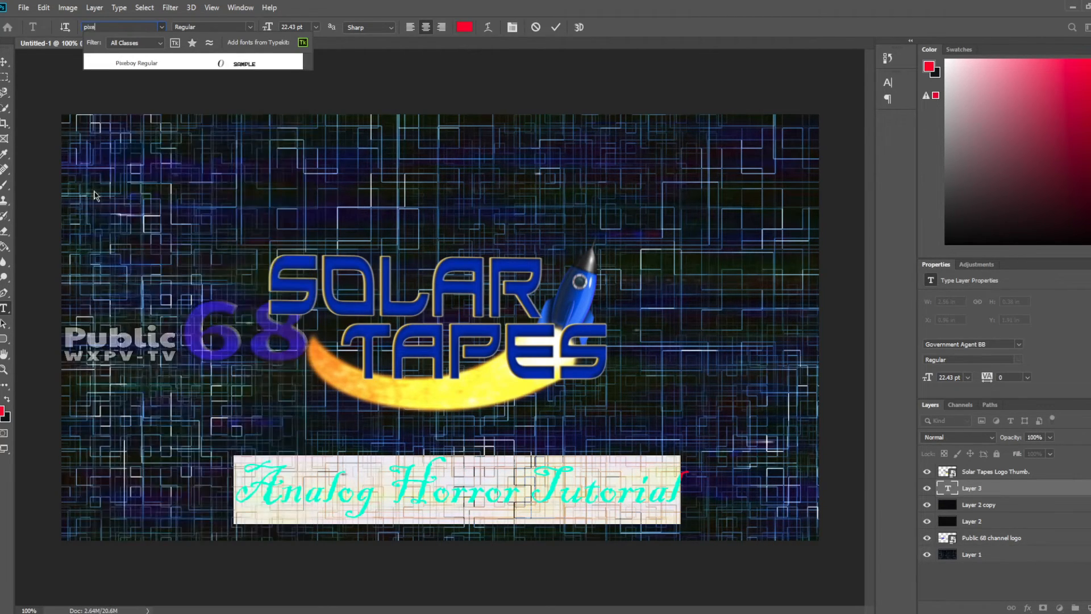
pyautogui.click(135, 68)
pyautogui.click(307, 499)
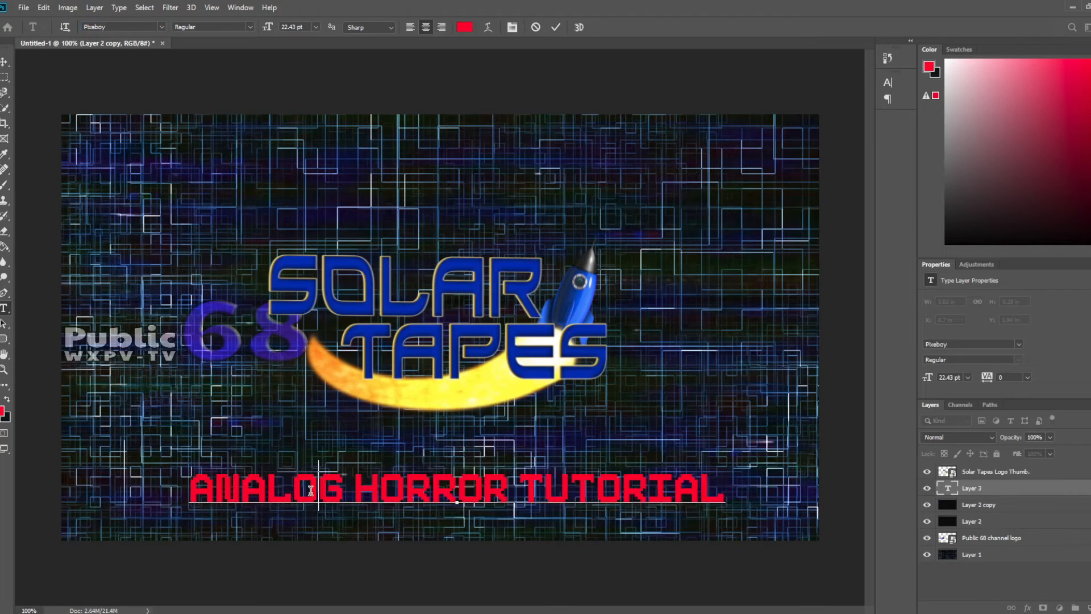
pyautogui.moveTo(594, 532)
pyautogui.mouseDown()
pyautogui.moveTo(575, 532)
pyautogui.moveTo(587, 531)
pyautogui.mouseUp()
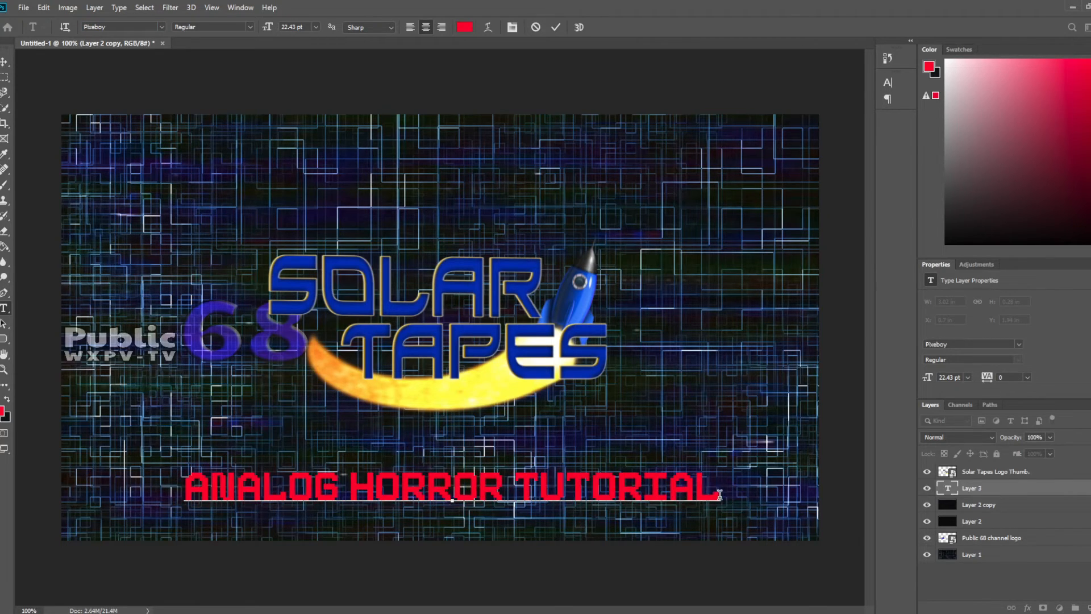
# Step: Recolor the entire title text white, shift it slightly up and left, and finish editing the text
pyautogui.hotkey('ctrl', 'a')
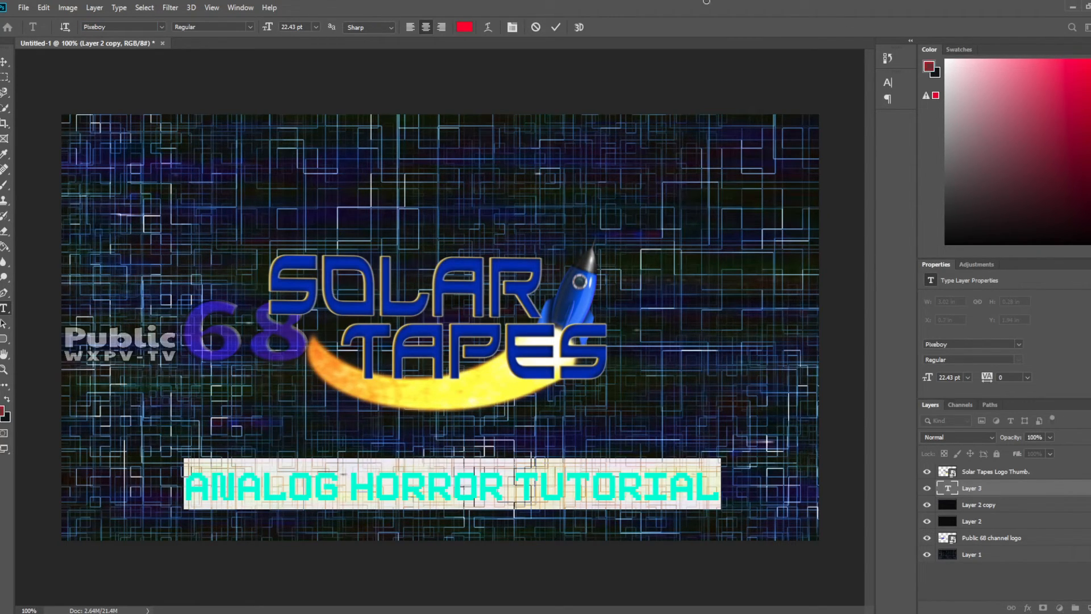
pyautogui.click(946, 60)
pyautogui.click(694, 492)
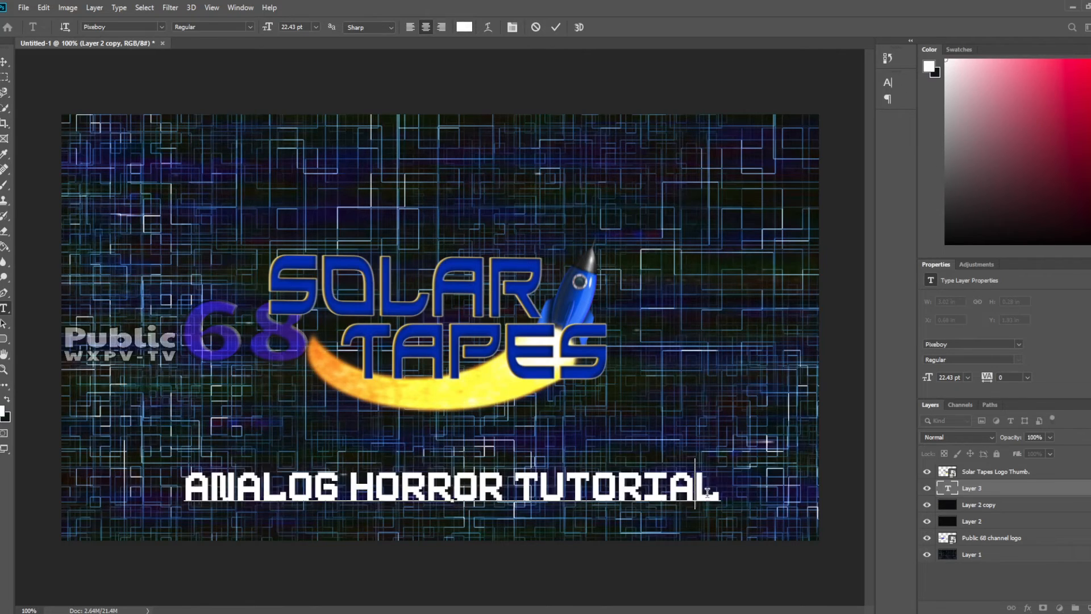
pyautogui.click(710, 494)
pyautogui.moveTo(707, 533); pyautogui.dragTo(702, 531)
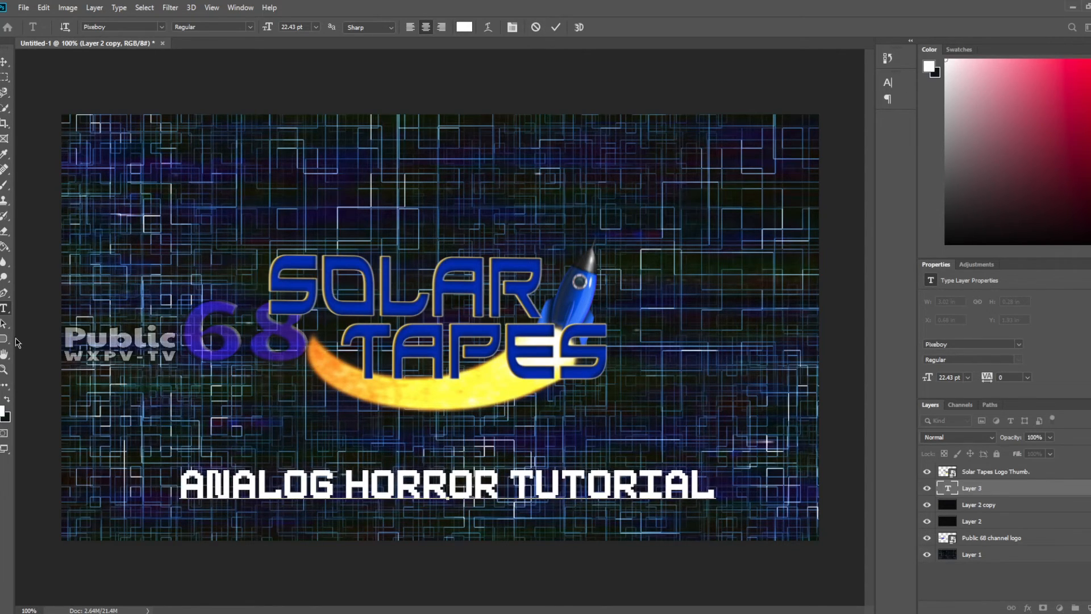
pyautogui.click(4, 324)
# Step: Give the Analog Horror Tutorial layer a black Multiply drop shadow with a 127° angle, 7% spread and 5 px size
pyautogui.rightClick(990, 490)
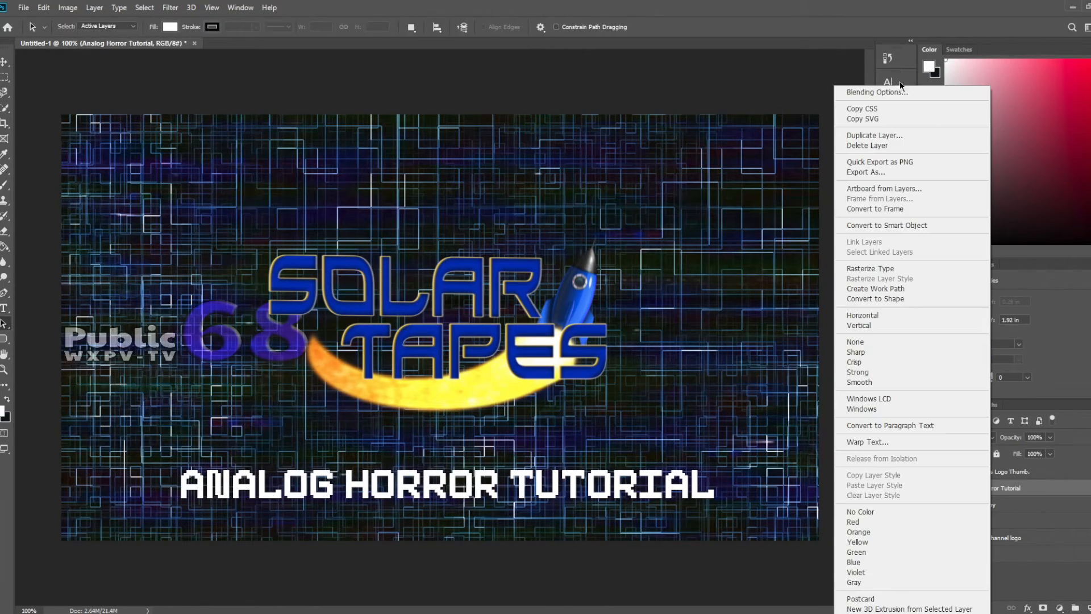
pyautogui.click(893, 94)
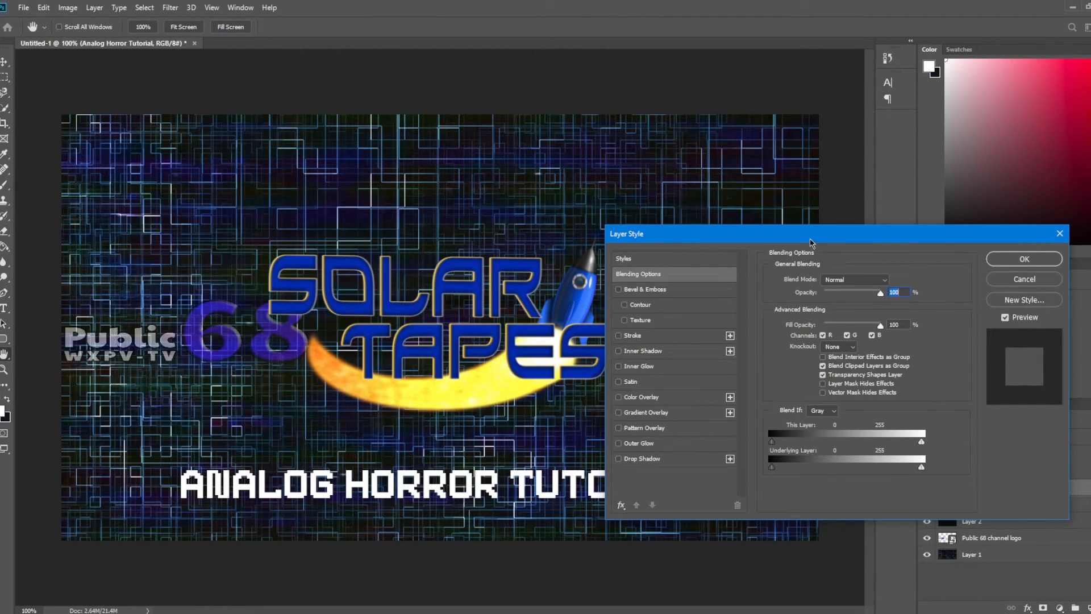
pyautogui.moveTo(811, 241); pyautogui.dragTo(803, 147)
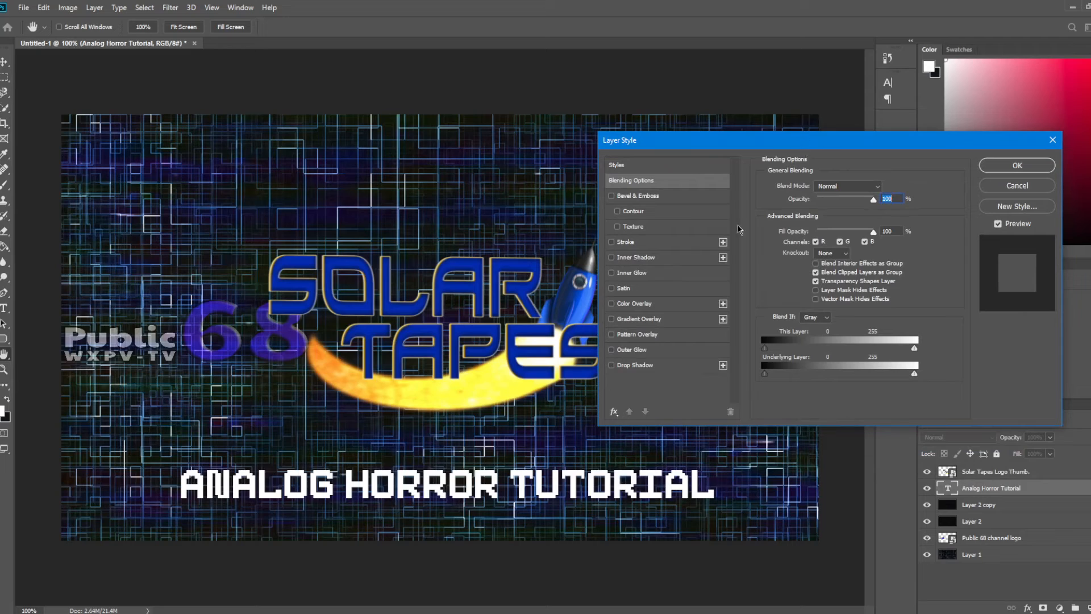
pyautogui.click(613, 365)
pyautogui.click(637, 367)
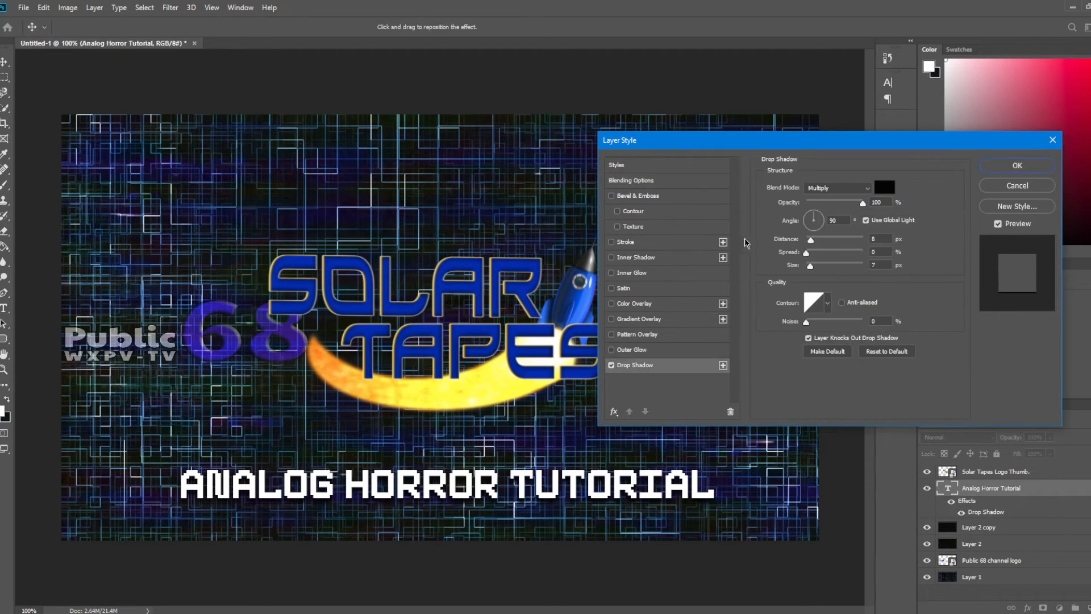
pyautogui.moveTo(620, 215); pyautogui.dragTo(916, 220)
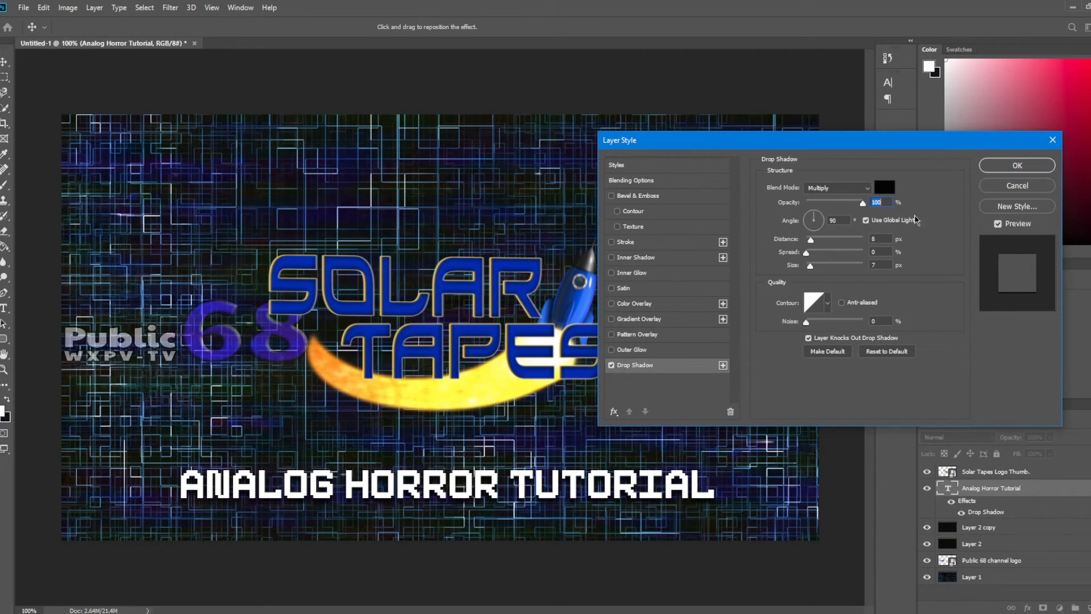
pyautogui.click(809, 214)
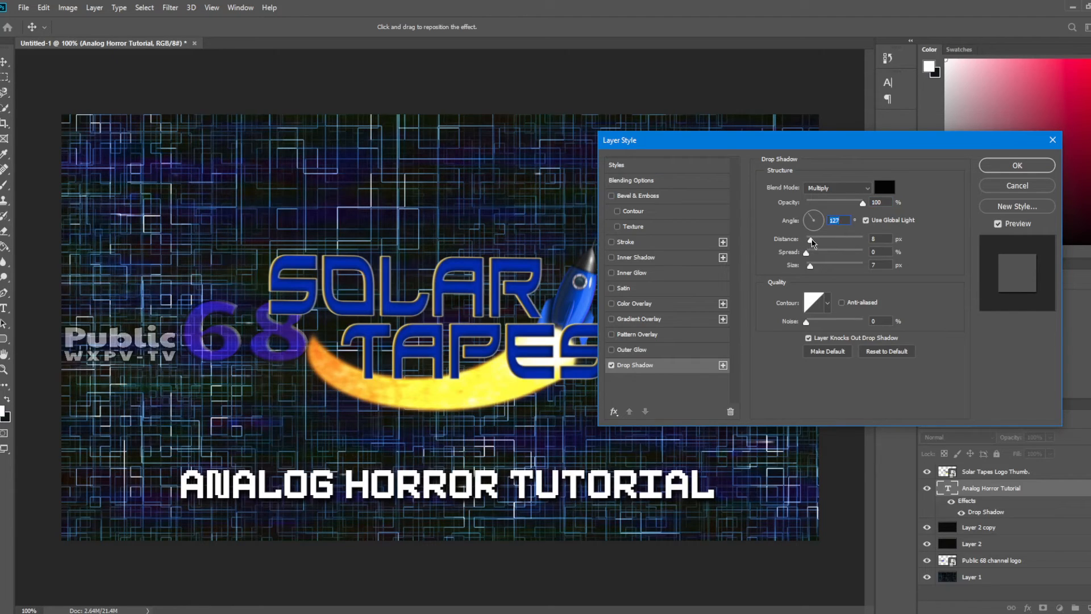
pyautogui.moveTo(812, 240); pyautogui.dragTo(806, 267)
pyautogui.moveTo(808, 254); pyautogui.dragTo(810, 256)
pyautogui.moveTo(812, 243); pyautogui.dragTo(813, 243)
# Step: Add an Inner Bevel to the title layer with 1000% depth, 5 px size and 6 px soften
pyautogui.click(612, 196)
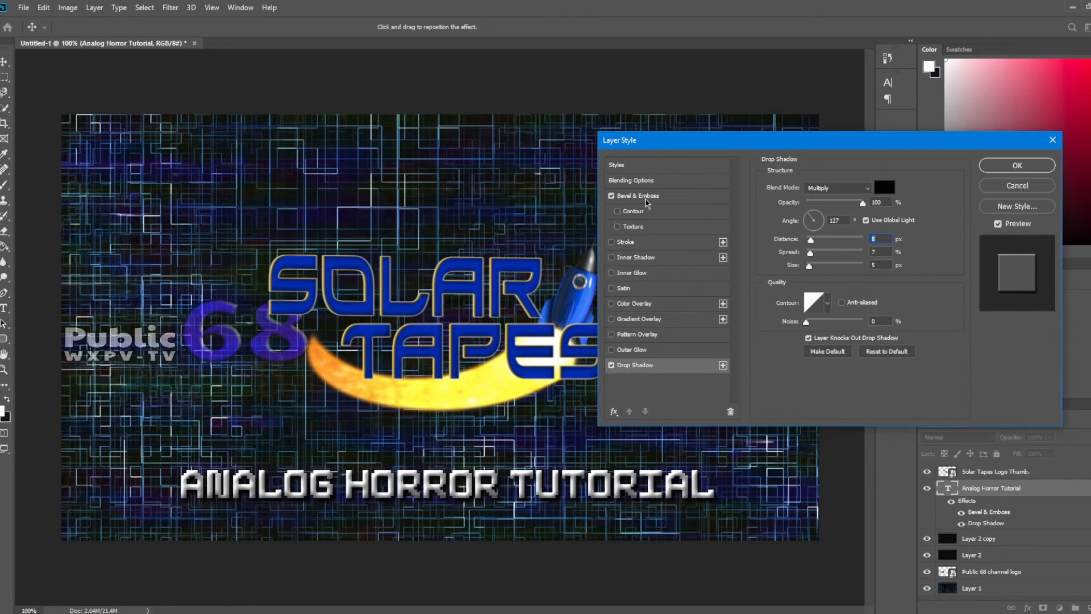
pyautogui.click(647, 199)
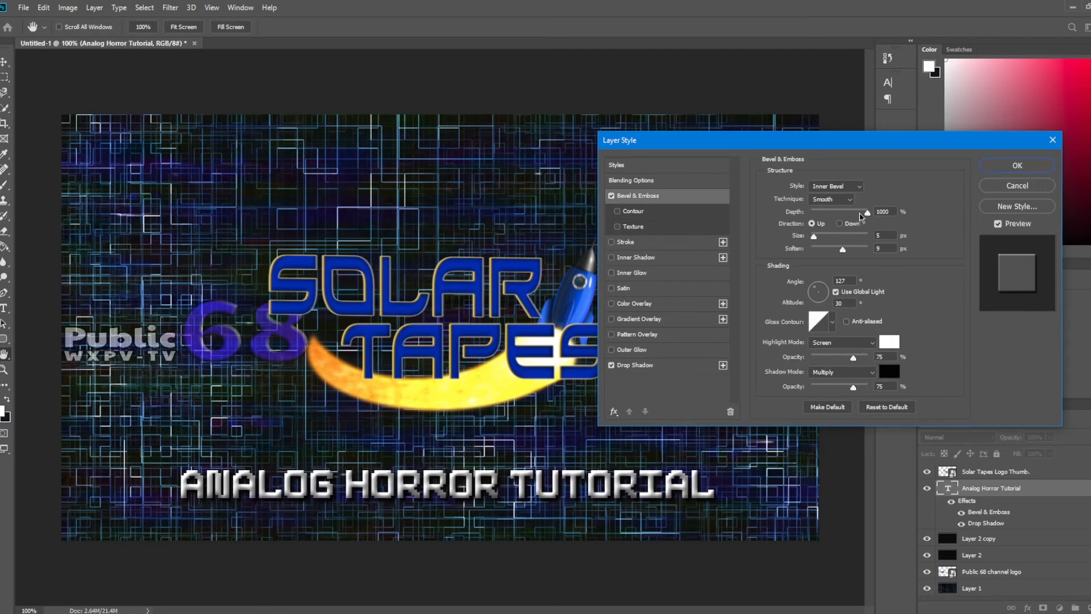
pyautogui.moveTo(861, 216); pyautogui.dragTo(682, 210)
pyautogui.moveTo(804, 200); pyautogui.dragTo(932, 209)
pyautogui.moveTo(843, 250); pyautogui.dragTo(833, 251)
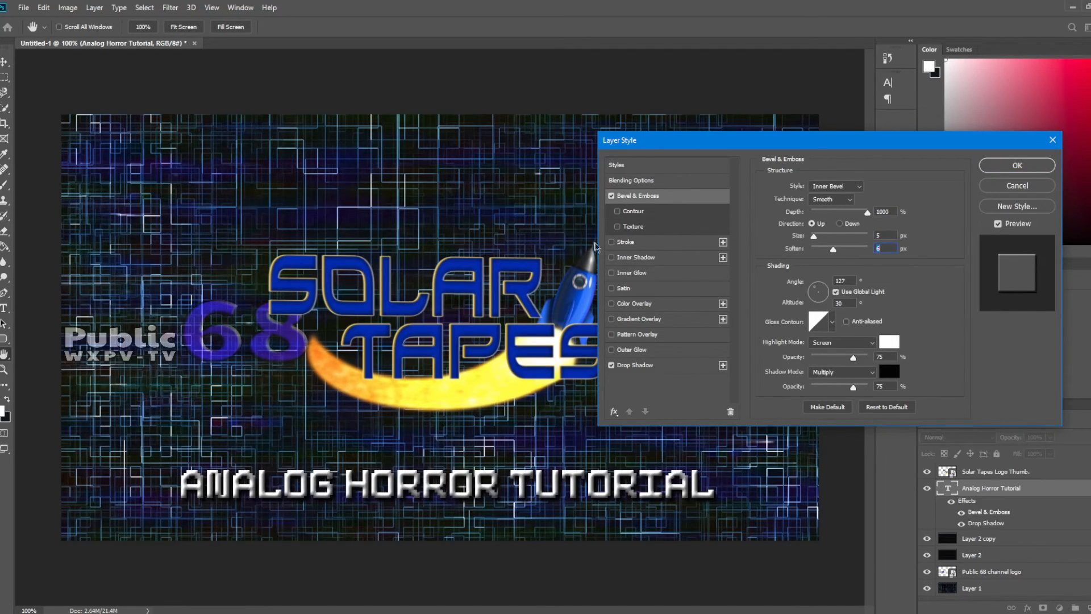
# Step: Add a 4 px outside stroke to the title layer and set its color to black, 000000
pyautogui.click(612, 243)
pyautogui.click(673, 242)
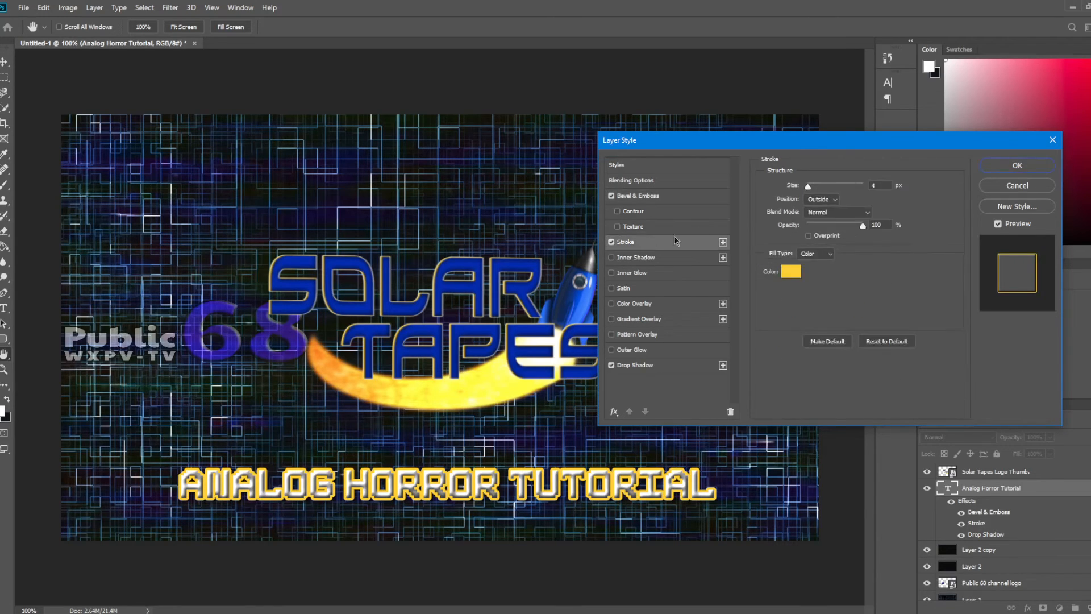
pyautogui.click(787, 273)
pyautogui.moveTo(760, 300); pyautogui.dragTo(707, 375)
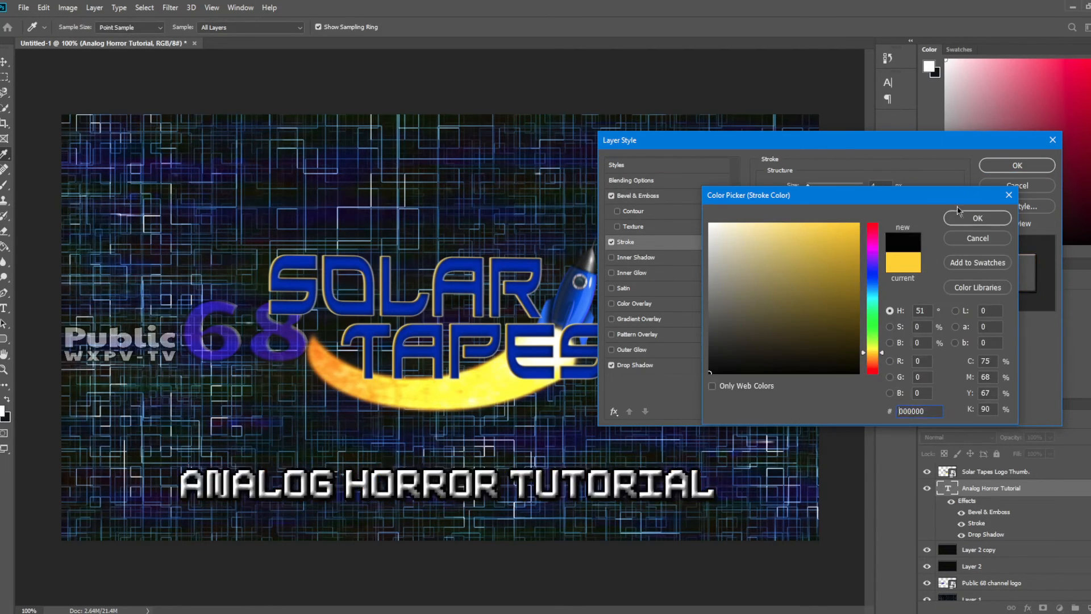
pyautogui.click(977, 219)
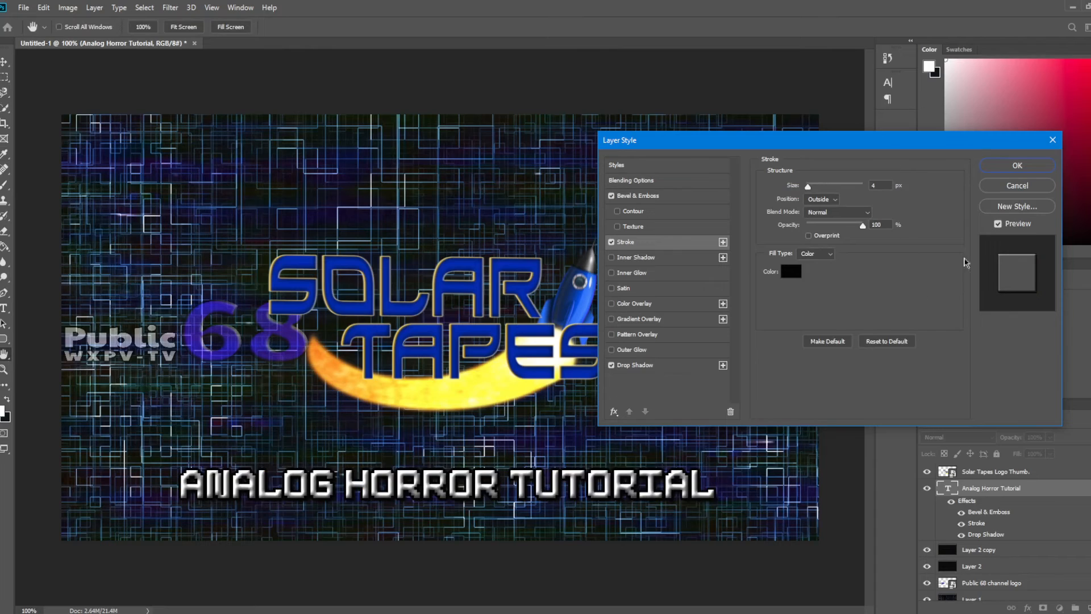
# Step: Enable a gradient overlay on the title layer and set the gradient's first color stop to bright blue, 0078ff
pyautogui.click(611, 319)
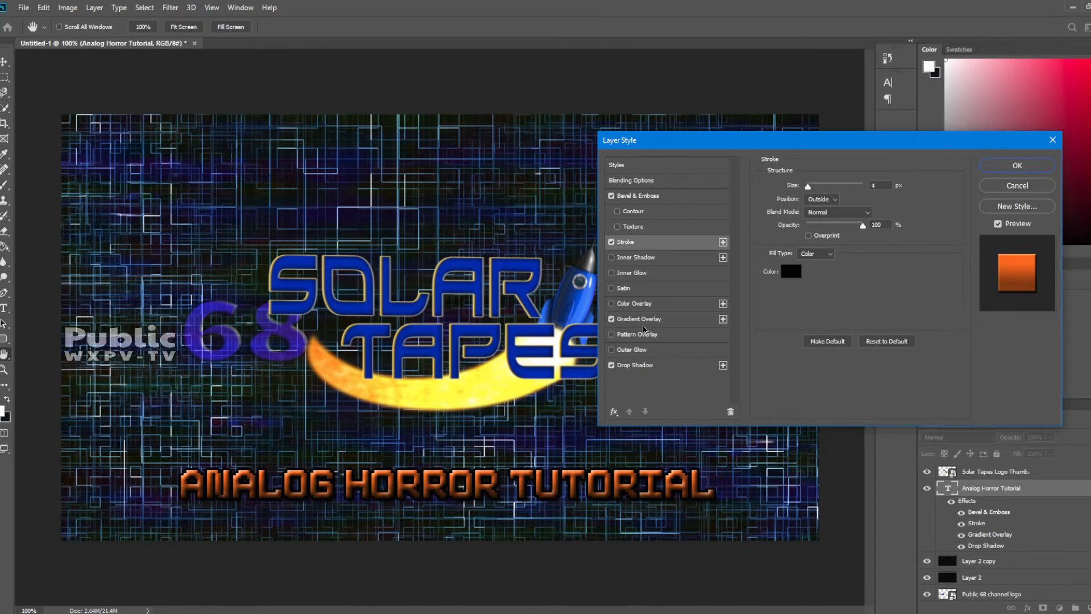
pyautogui.click(643, 324)
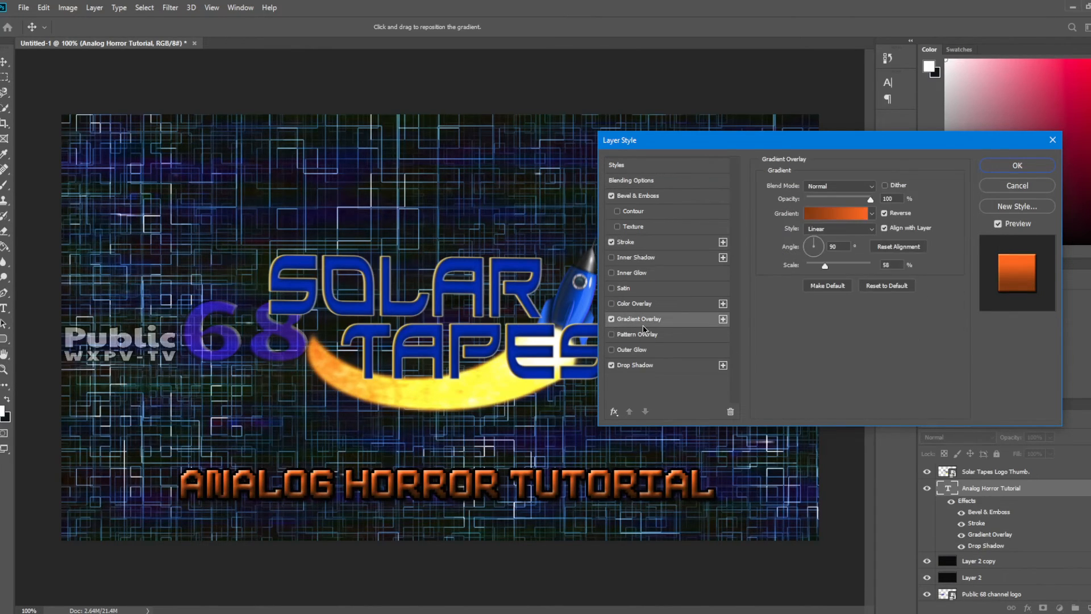
pyautogui.click(827, 216)
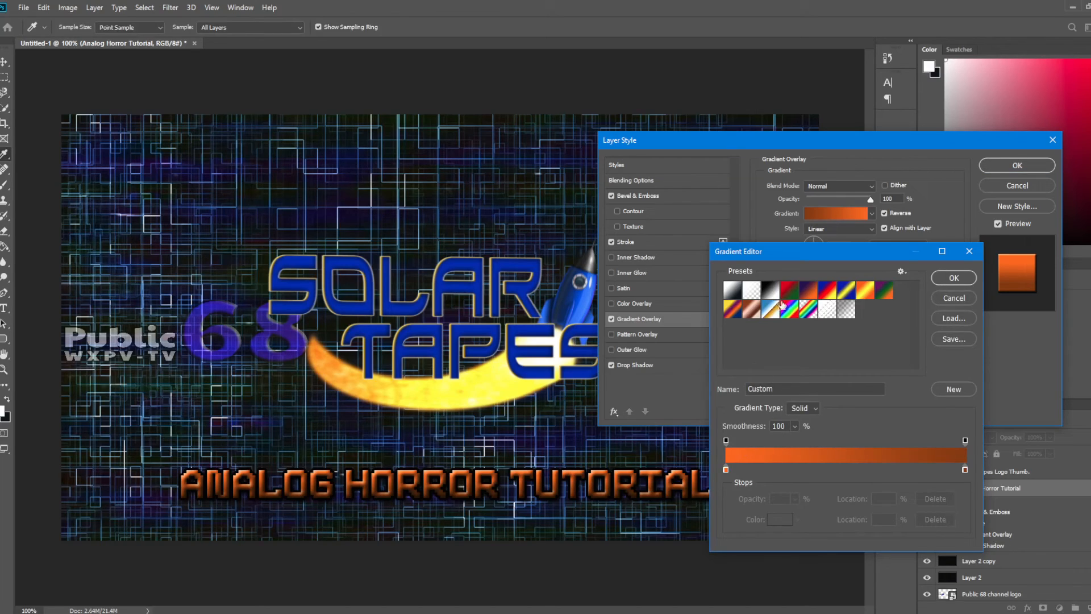
pyautogui.click(965, 470)
pyautogui.click(726, 470)
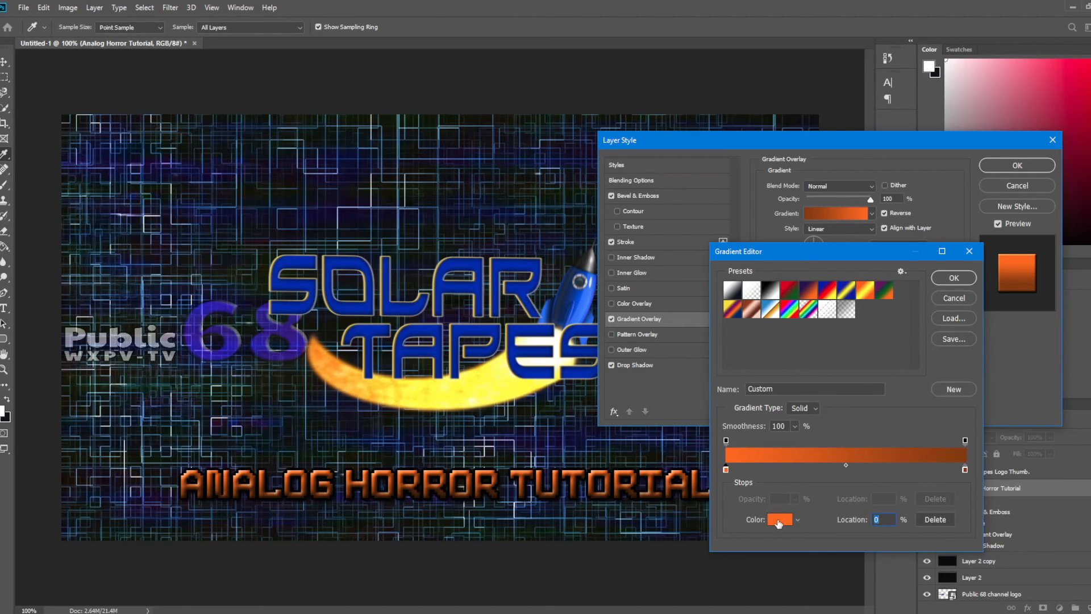
pyautogui.click(779, 520)
pyautogui.moveTo(880, 350); pyautogui.dragTo(870, 284)
pyautogui.click(858, 224)
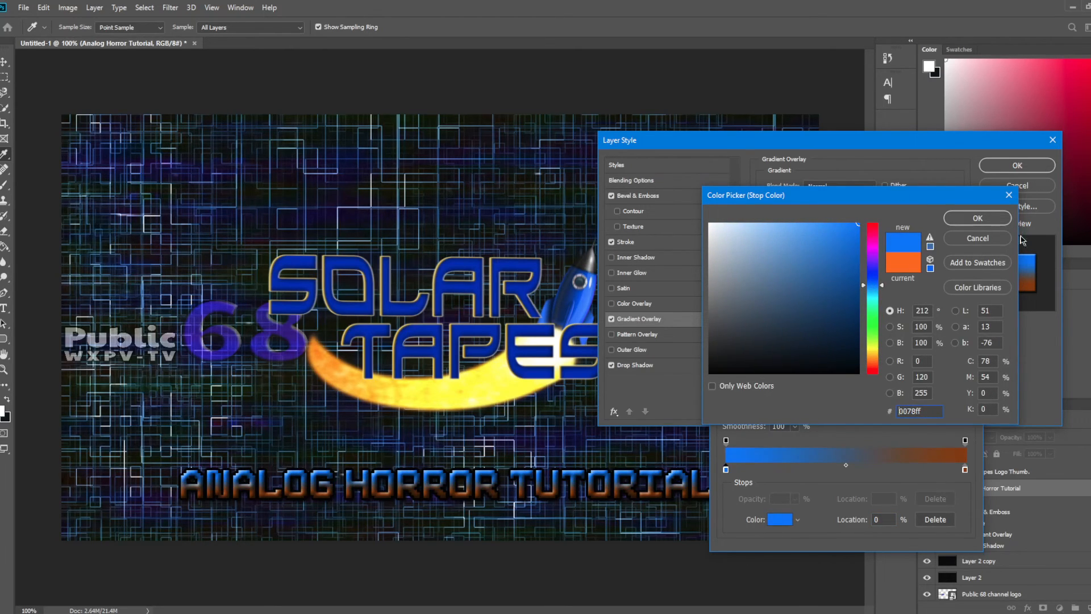
pyautogui.click(978, 218)
# Step: Set the gradient's end color stop to deep blue, 1e00ff, and apply the title's layer style
pyautogui.click(965, 470)
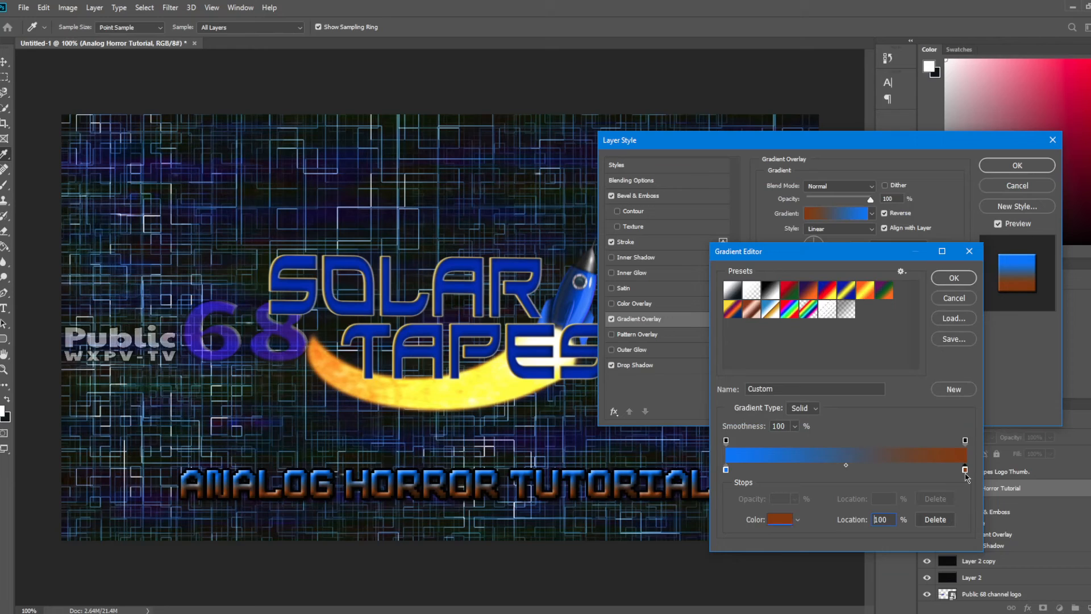
pyautogui.click(779, 519)
pyautogui.moveTo(875, 284); pyautogui.dragTo(874, 271)
pyautogui.click(859, 224)
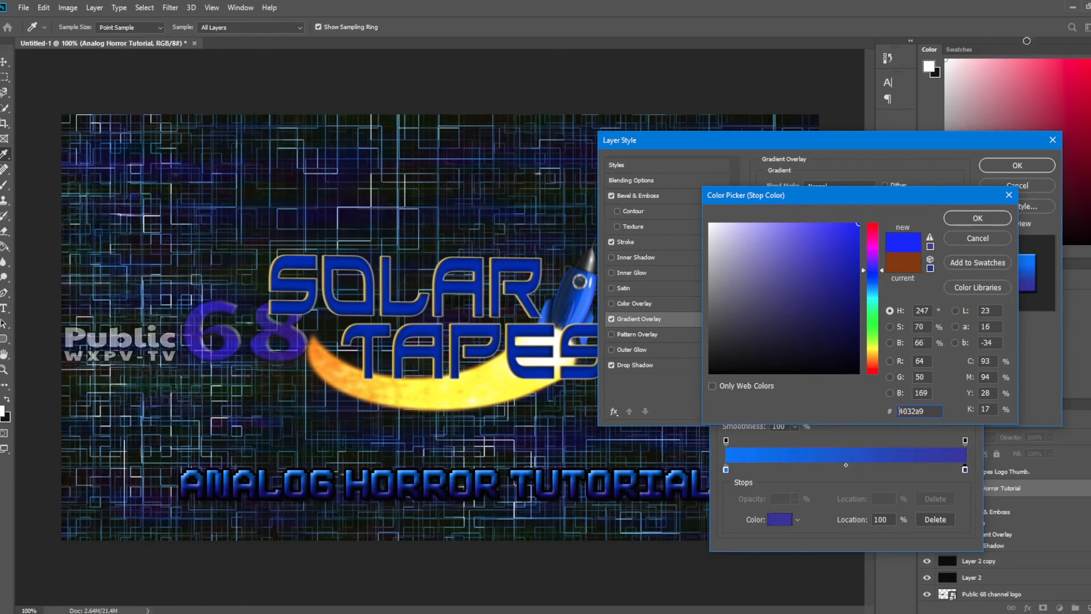
pyautogui.click(977, 218)
pyautogui.click(960, 281)
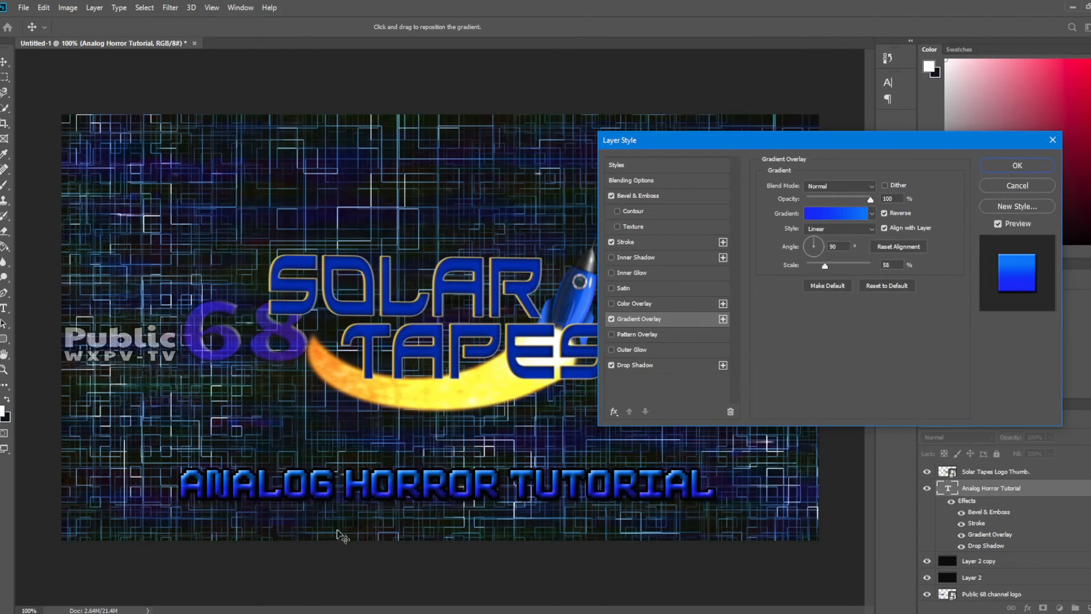
pyautogui.click(1018, 166)
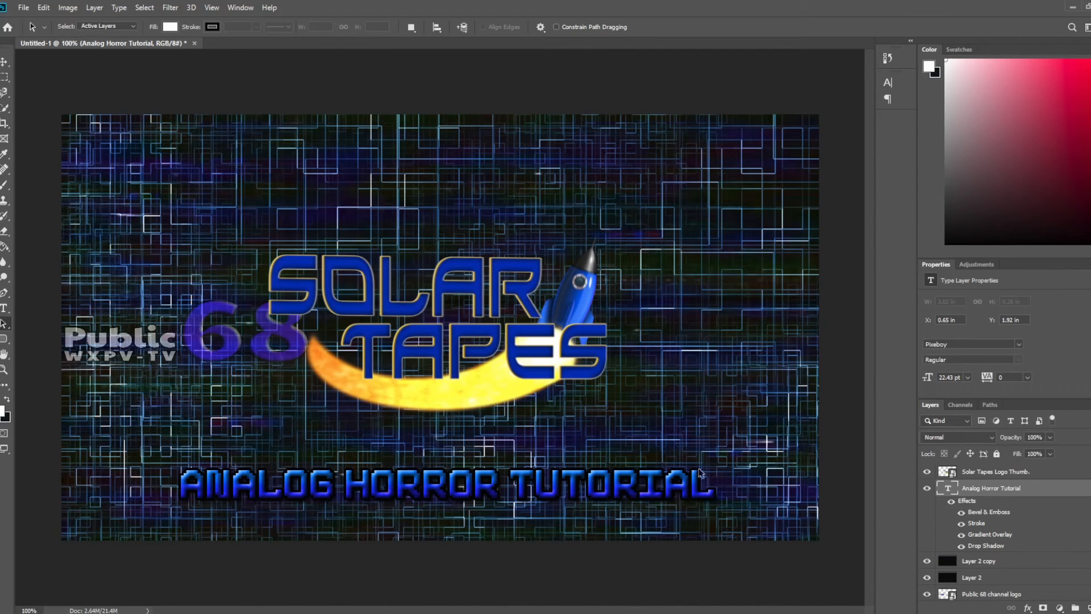
# Step: Save the thumbnail as a JPEG named "Analog horror tutorial" in the Thumbnails and Banners folder
pyautogui.click(22, 8)
pyautogui.click(37, 128)
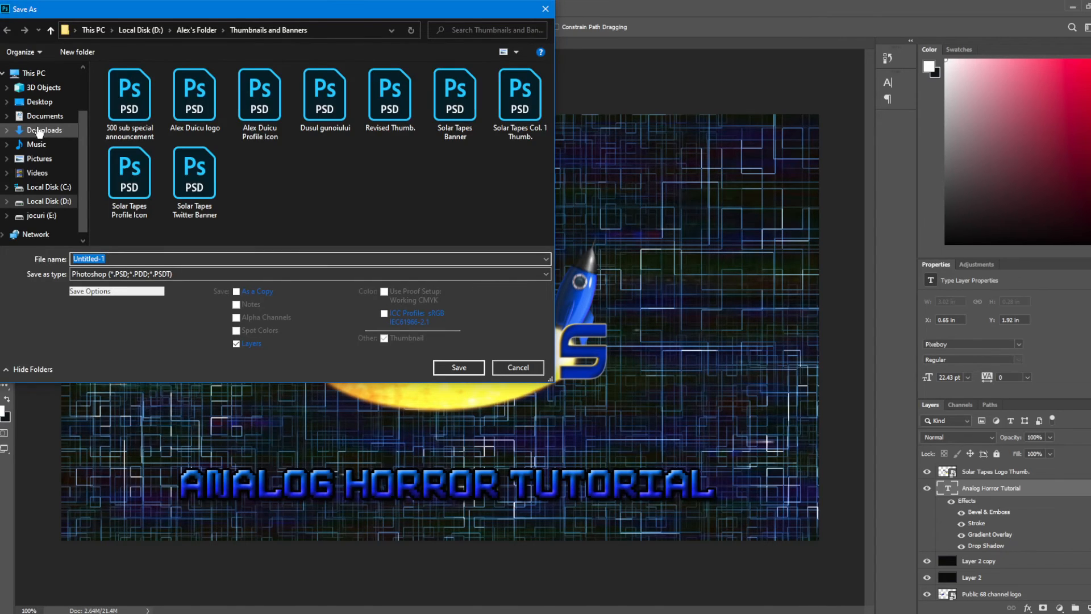
pyautogui.click(154, 275)
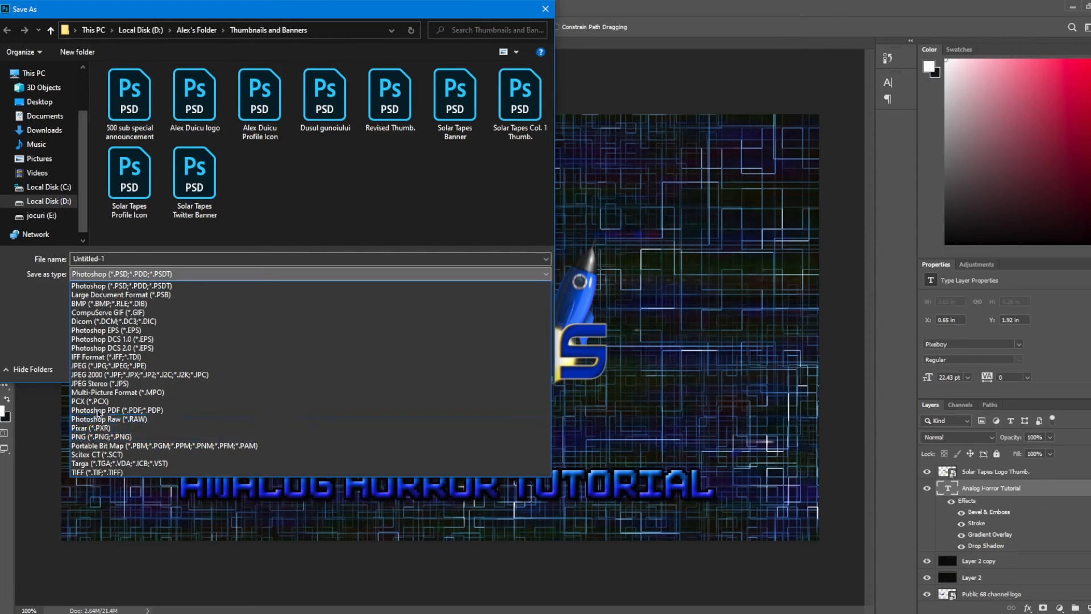
pyautogui.click(116, 367)
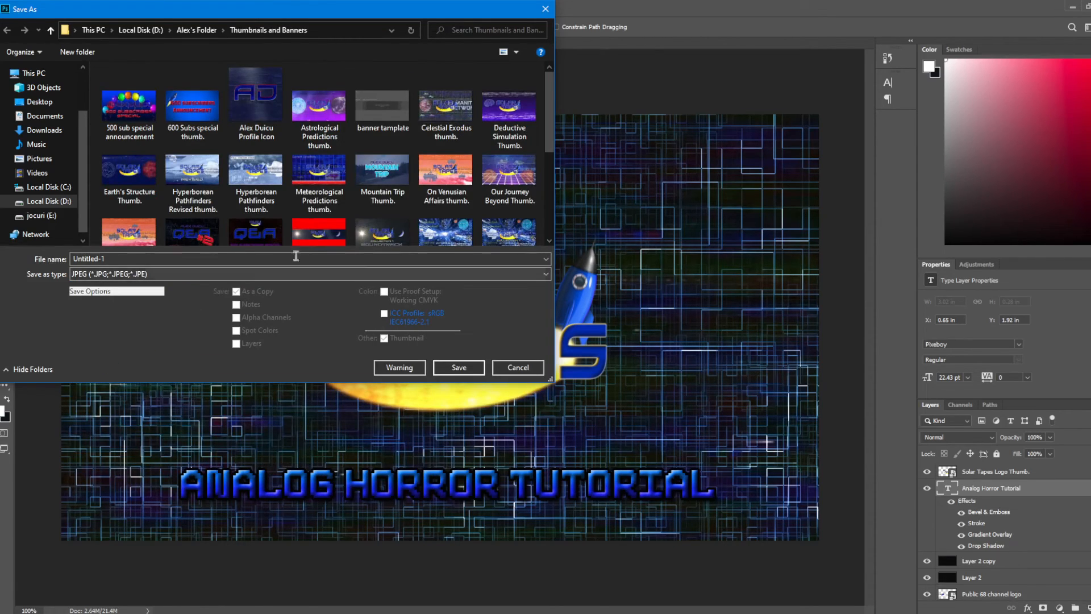
pyautogui.doubleClick(105, 259)
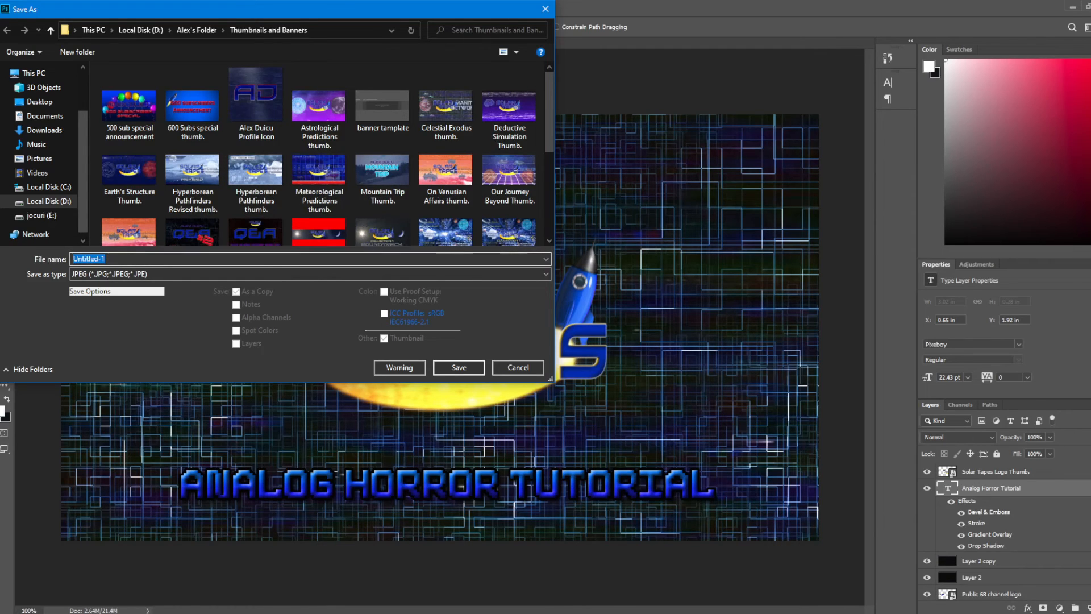
pyautogui.write('Analog horror tutorial')
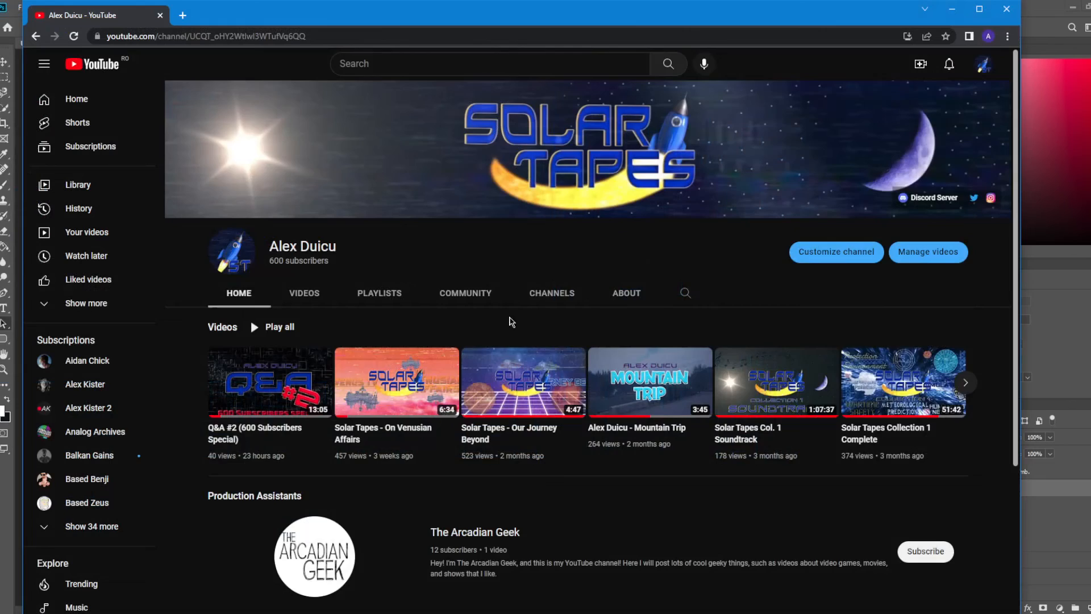
# Step: Switch to the YouTube channel page in the browser and upload the video file Sequence 01.mp4
pyautogui.scroll(-3, 512, 322)
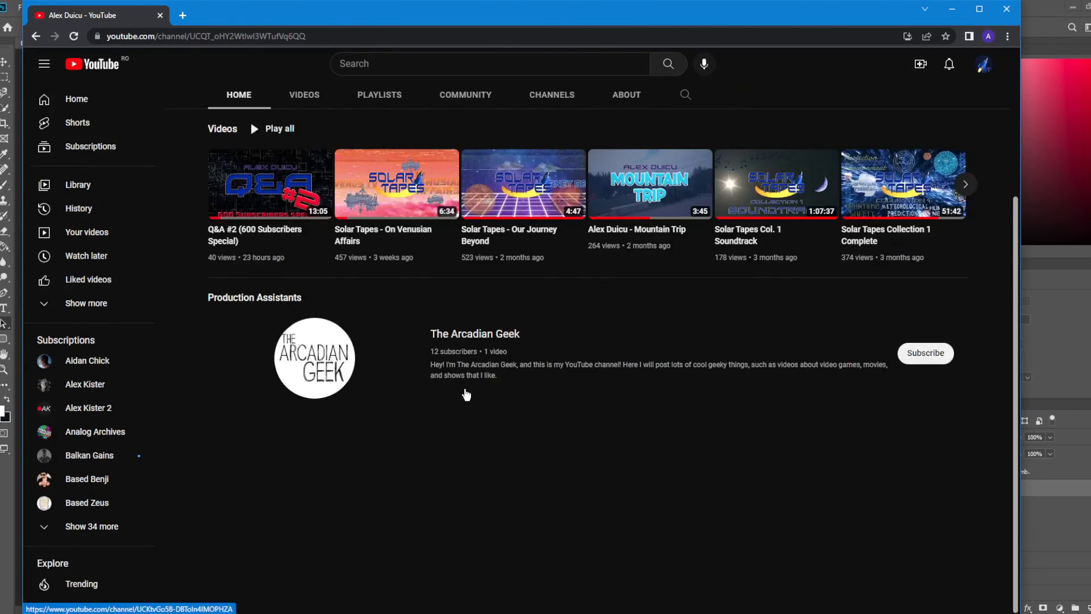
pyautogui.scroll(3, 461, 364)
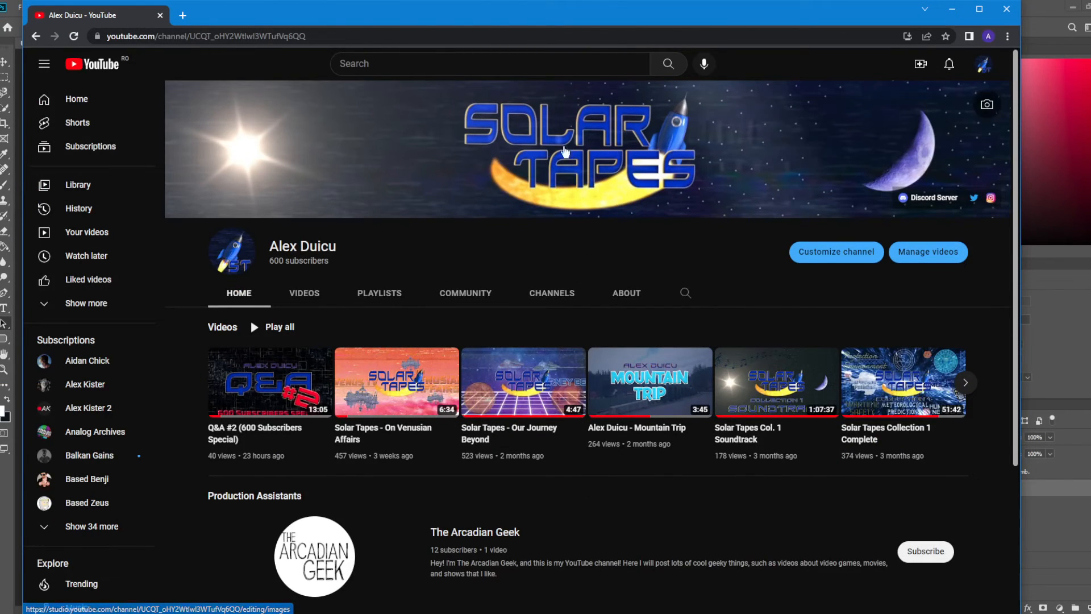
pyautogui.click(920, 64)
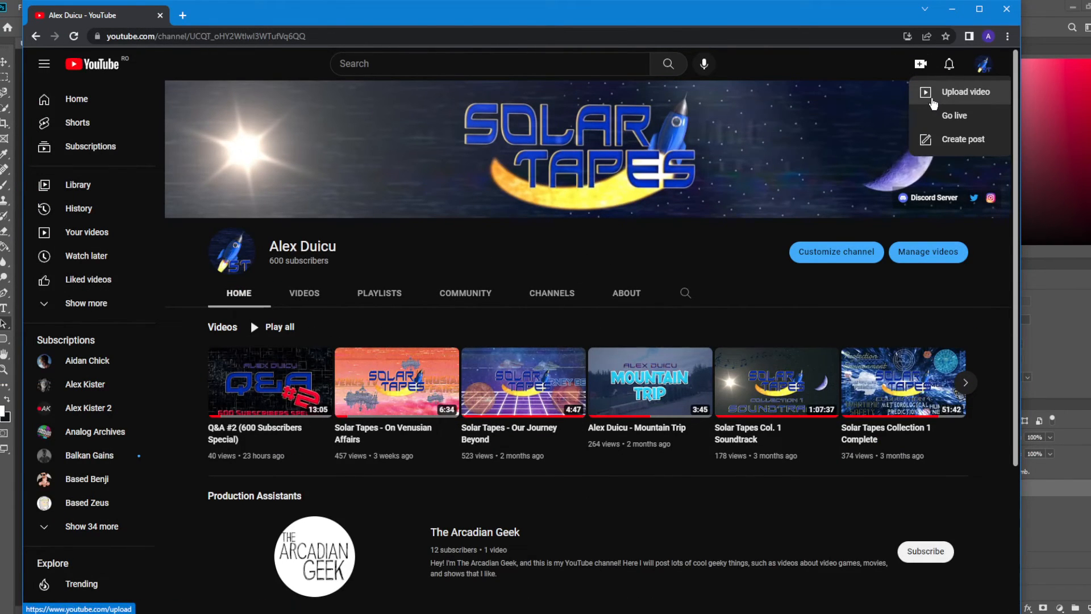
pyautogui.click(971, 101)
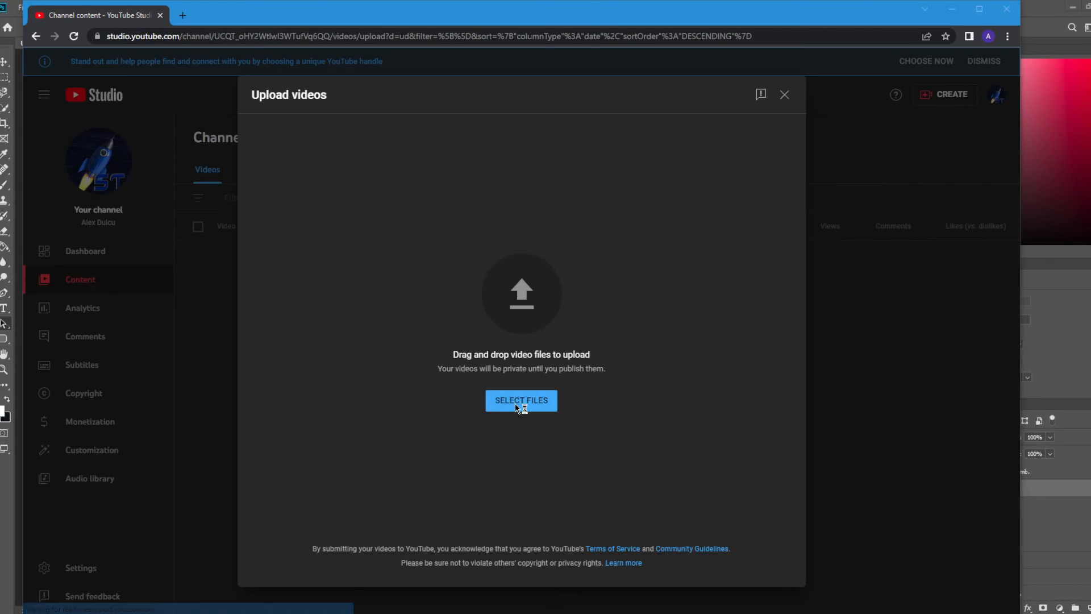
pyautogui.click(516, 403)
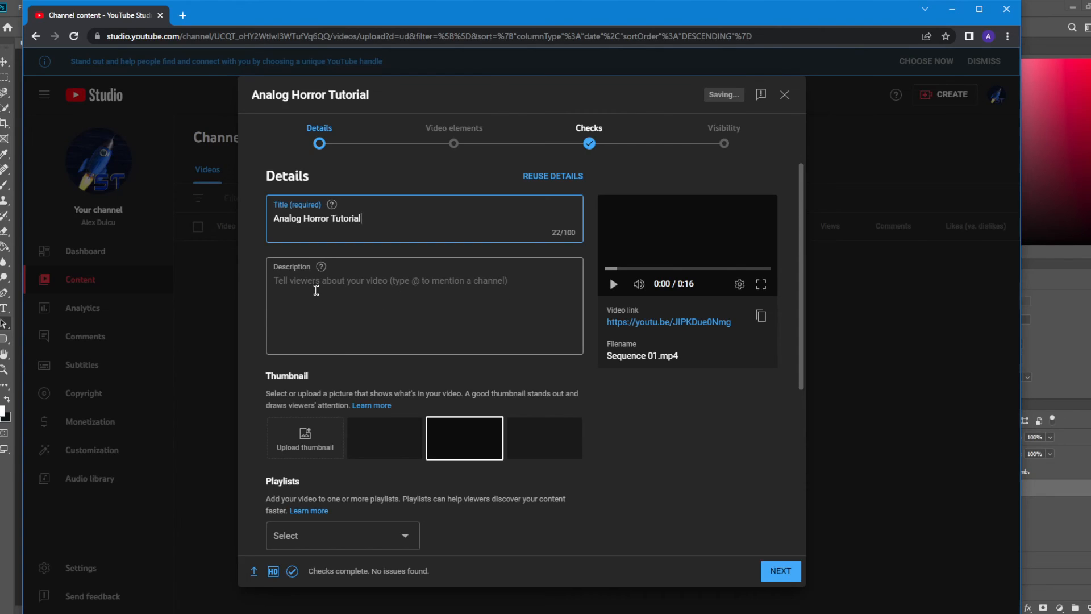
# Step: Enter "oinrauaeiuriuwarwqetwgtwetwet" as the video description and browse for a custom thumbnail image
pyautogui.click(316, 290)
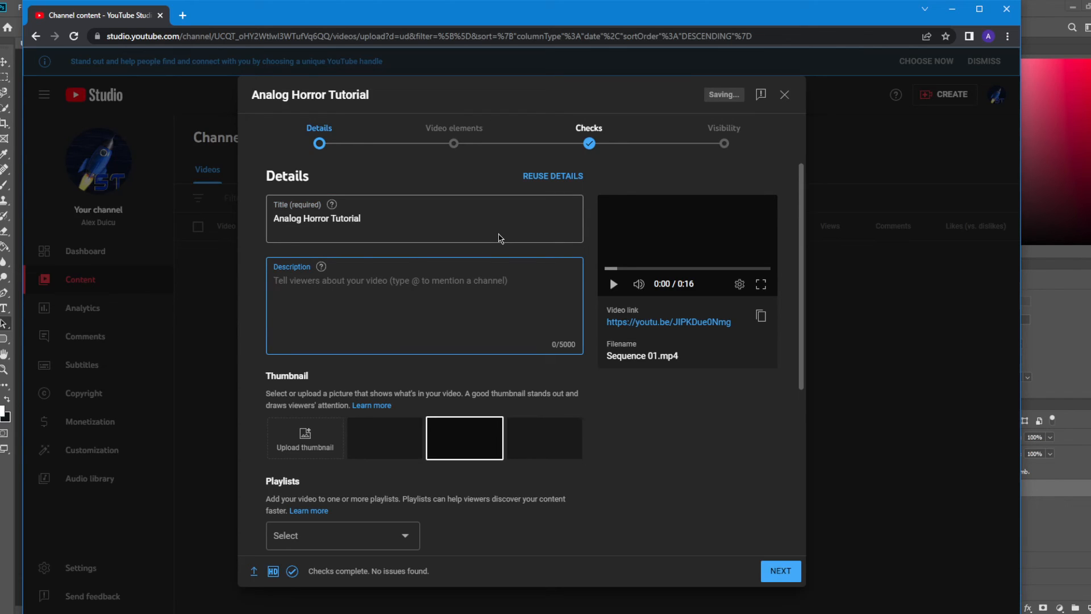
pyautogui.write('oinrauaeiuriuwarwqetwgtwetwet')
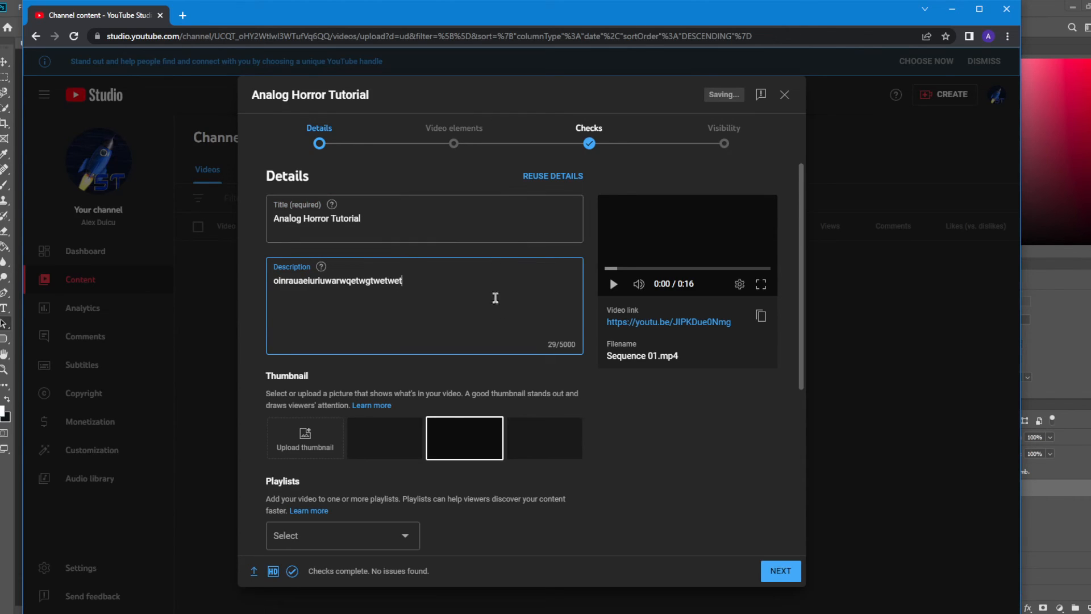
pyautogui.click(305, 433)
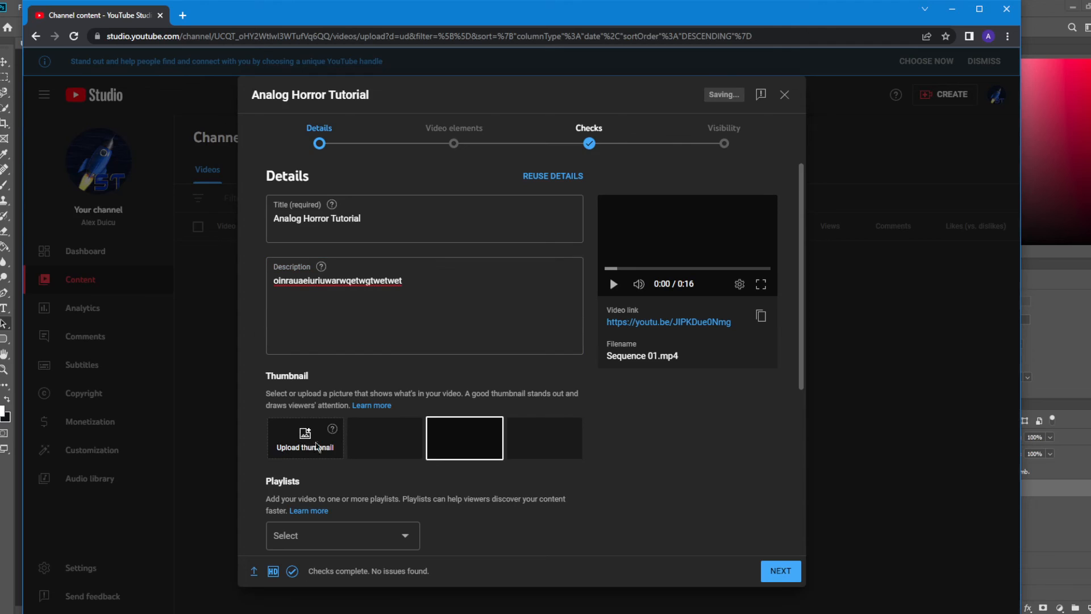
pyautogui.scroll(1, 83, 112)
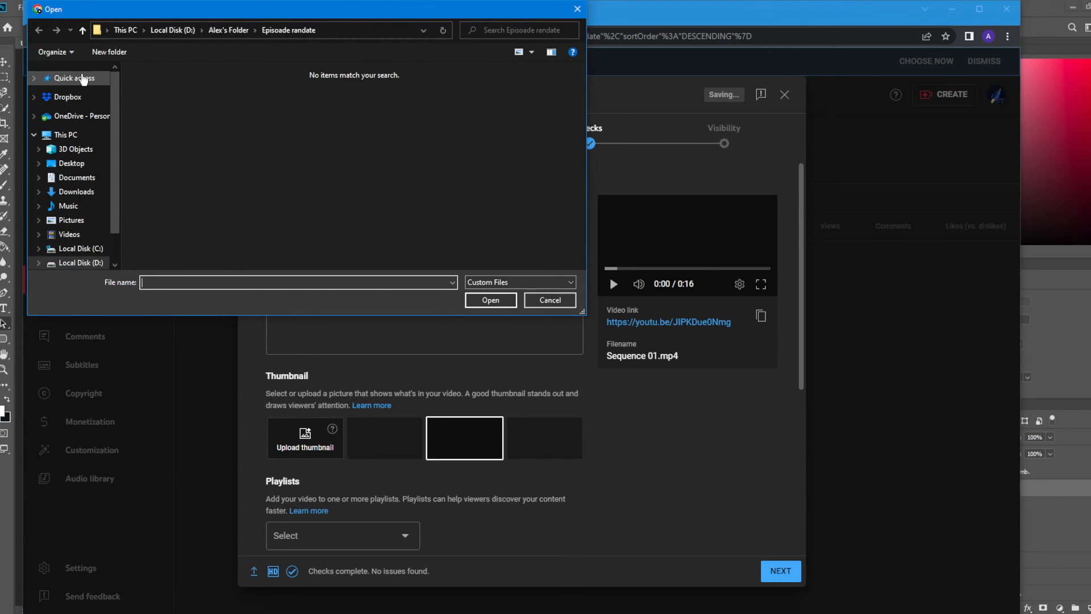
pyautogui.click(83, 78)
# Step: Review the playlist choices and the additional video options, including tags, language, license, Shorts sampling and category
pyautogui.scroll(-5, 299, 467)
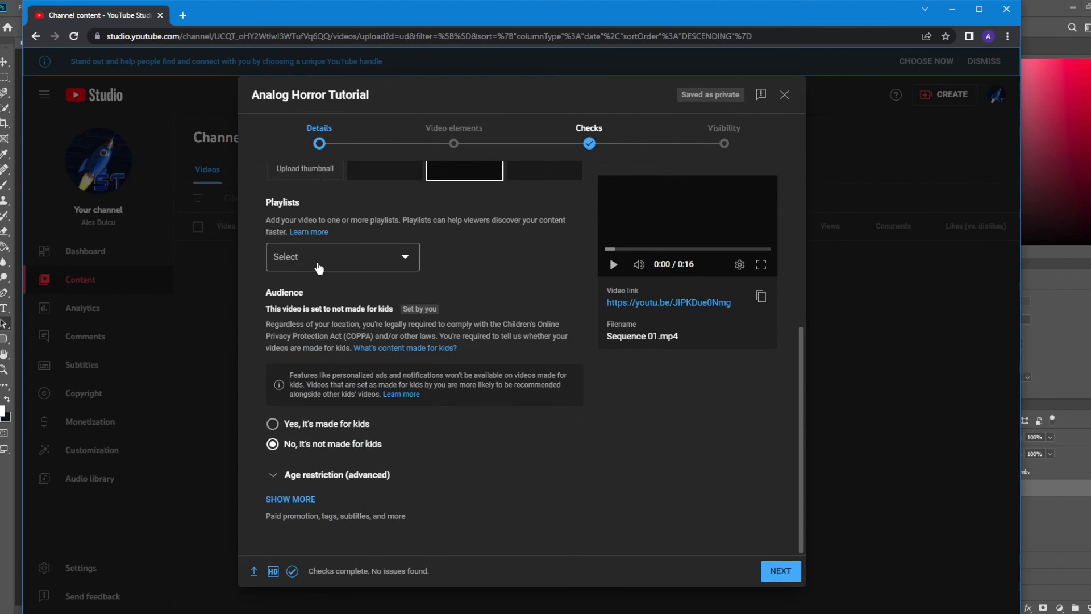
pyautogui.click(319, 269)
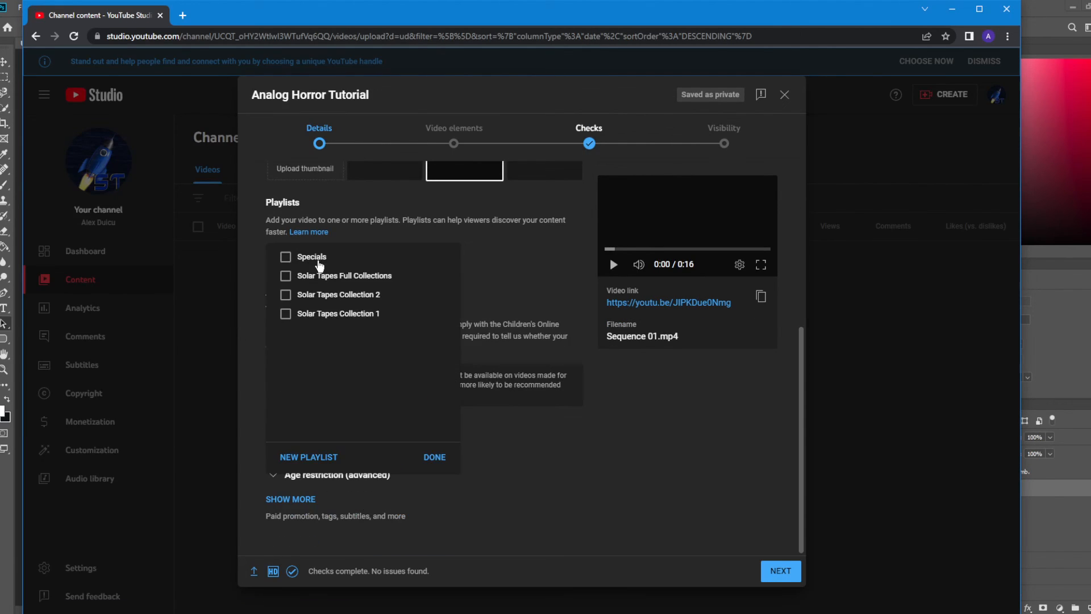
pyautogui.click(624, 459)
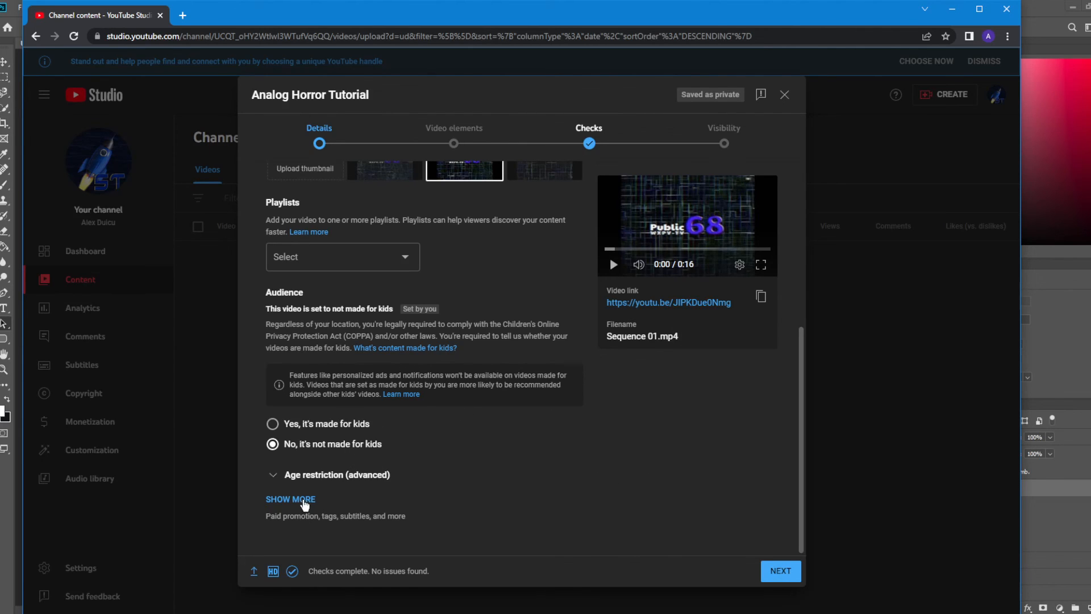
pyautogui.click(304, 500)
pyautogui.scroll(-9, 518, 468)
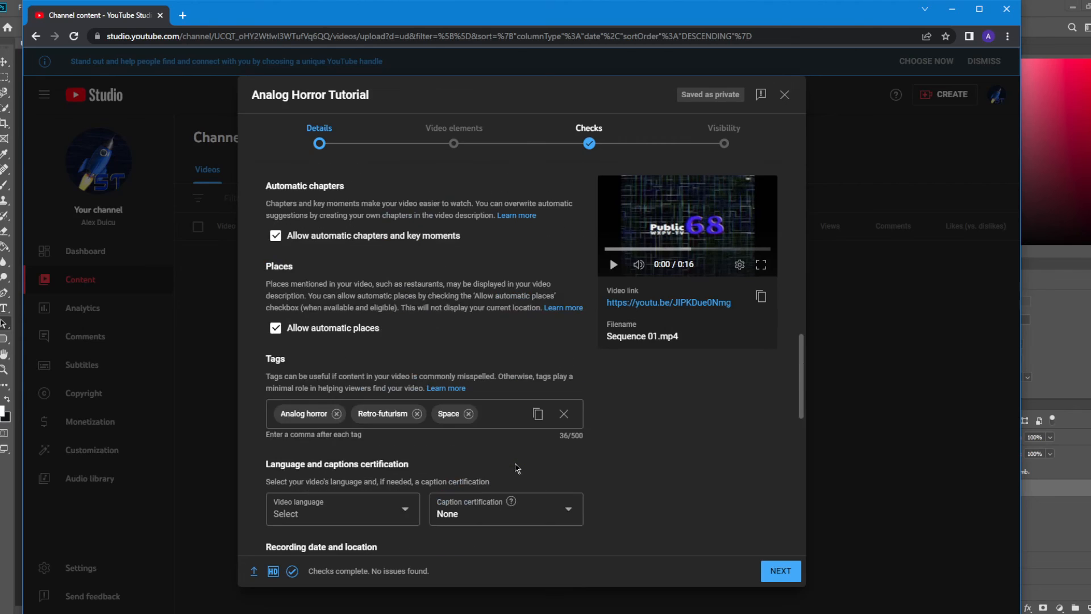
pyautogui.scroll(-1, 517, 468)
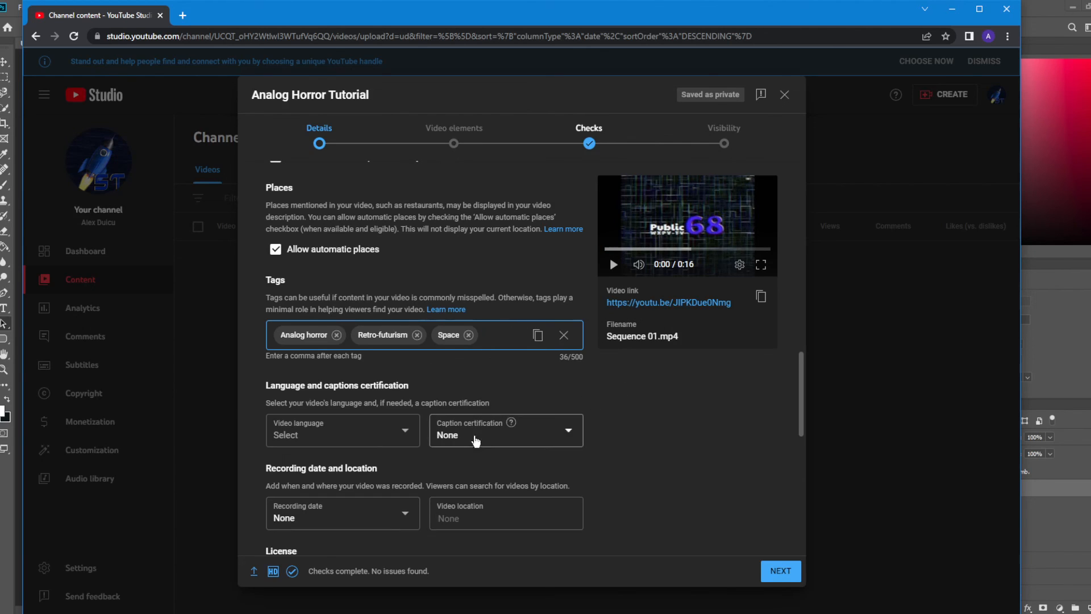
pyautogui.scroll(-5, 534, 392)
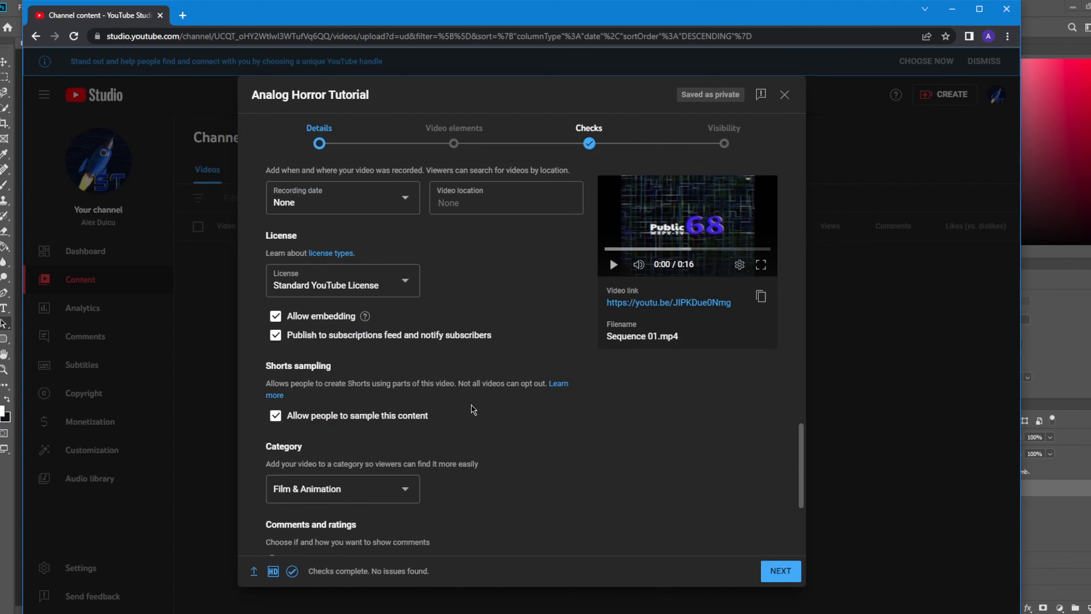
# Step: Set the video's visibility to Schedule and mark the release as a Premiere
pyautogui.click(739, 134)
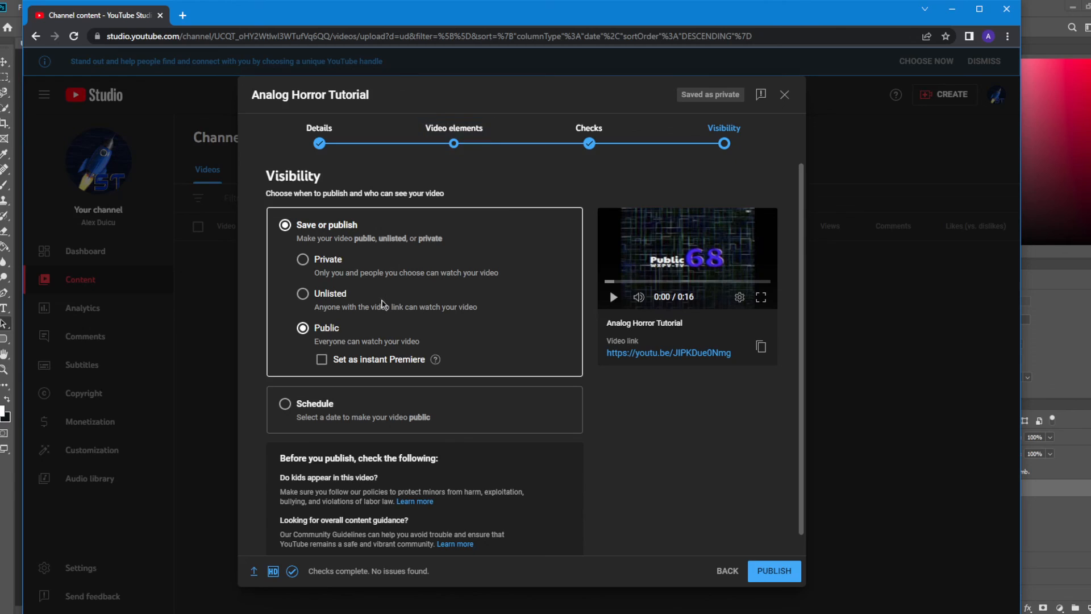
pyautogui.scroll(-1, 656, 472)
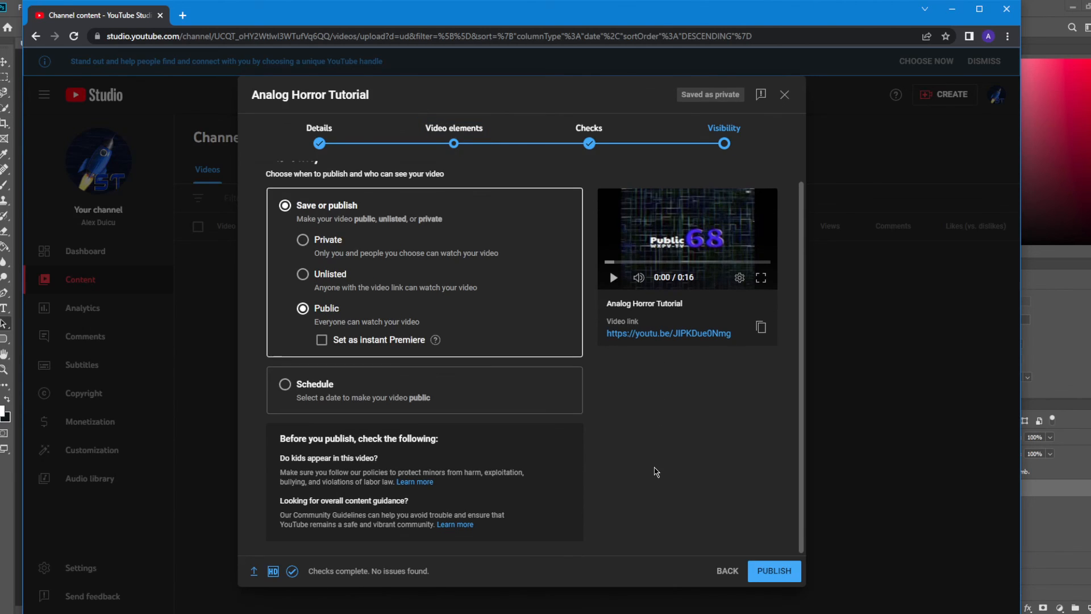
pyautogui.click(285, 385)
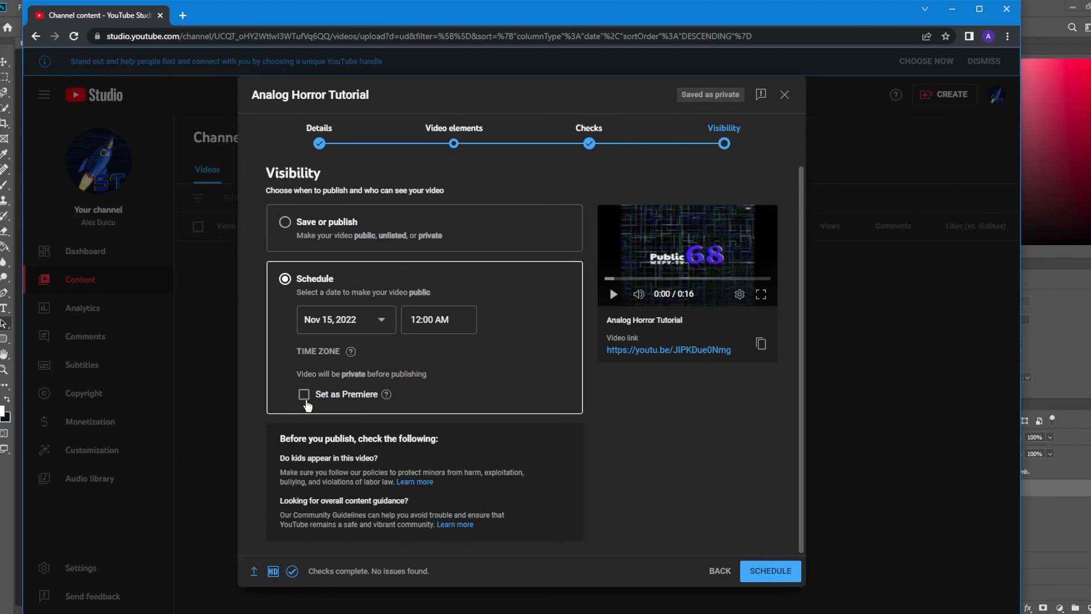
pyautogui.click(306, 398)
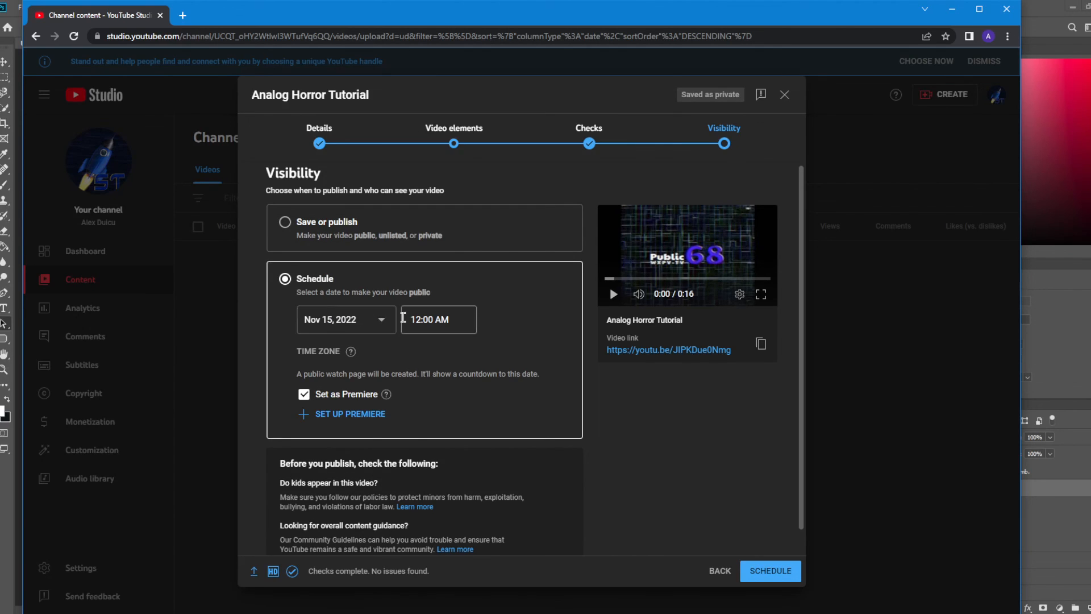
pyautogui.scroll(-1, 392, 387)
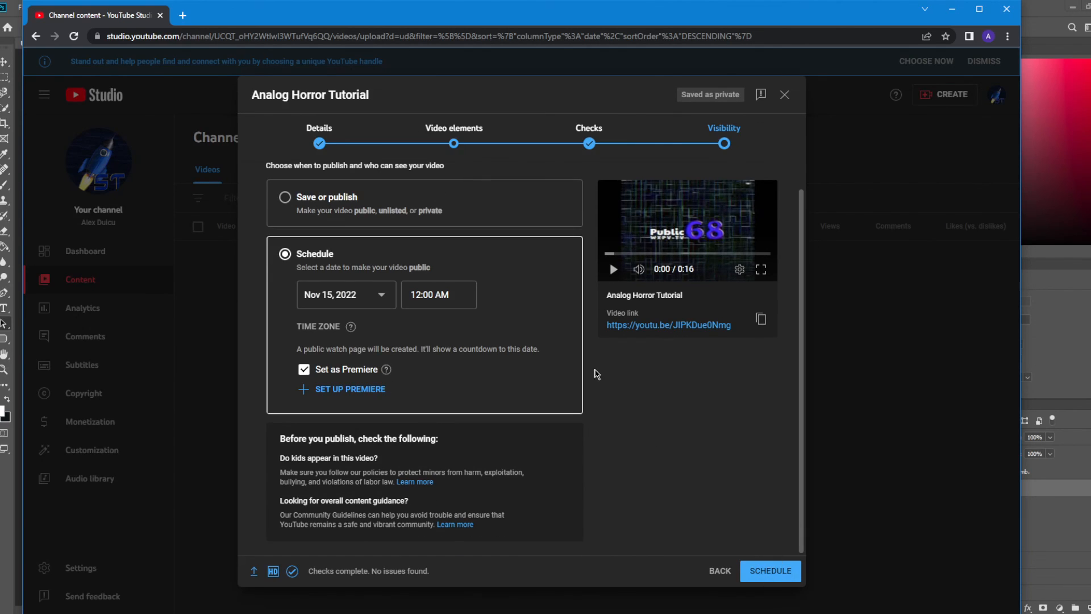
pyautogui.scroll(1, 528, 272)
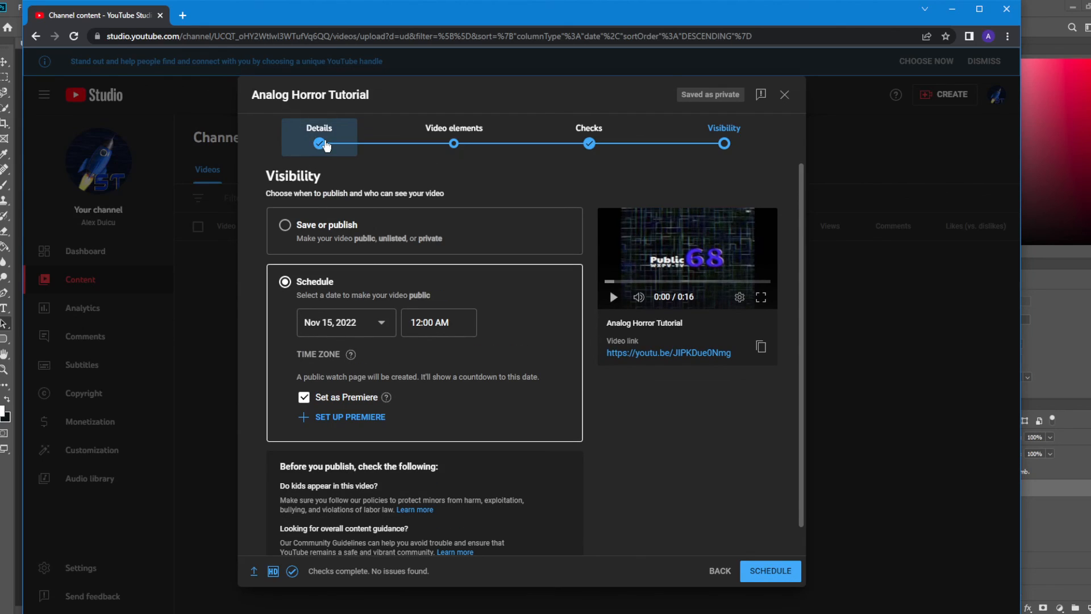